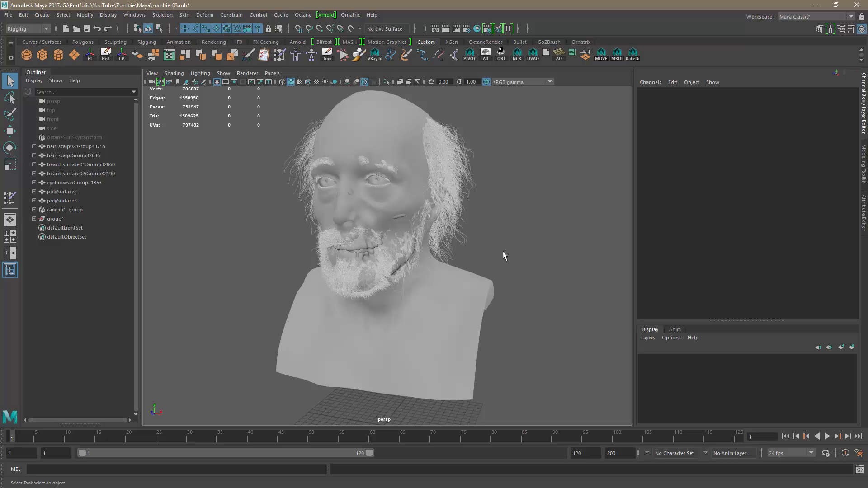
pyautogui.keyDown('alt'); pyautogui.moveTo(492, 235); pyautogui.dragTo(513, 220); pyautogui.keyUp('alt')
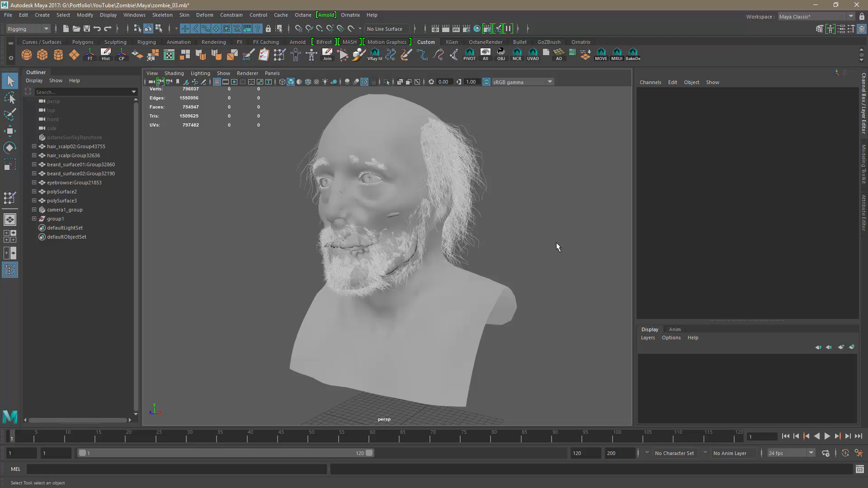
pyautogui.keyDown('alt'); pyautogui.moveTo(559, 247); pyautogui.dragTo(606, 244); pyautogui.keyUp('alt')
pyautogui.keyDown('alt'); pyautogui.moveTo(537, 231); pyautogui.dragTo(516, 210); pyautogui.keyUp('alt')
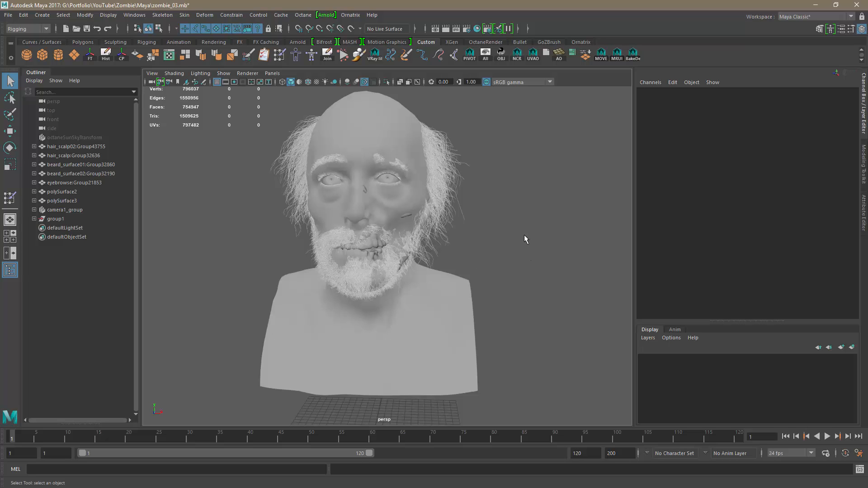
pyautogui.keyDown('alt'); pyautogui.moveTo(523, 238); pyautogui.dragTo(517, 238); pyautogui.keyUp('alt')
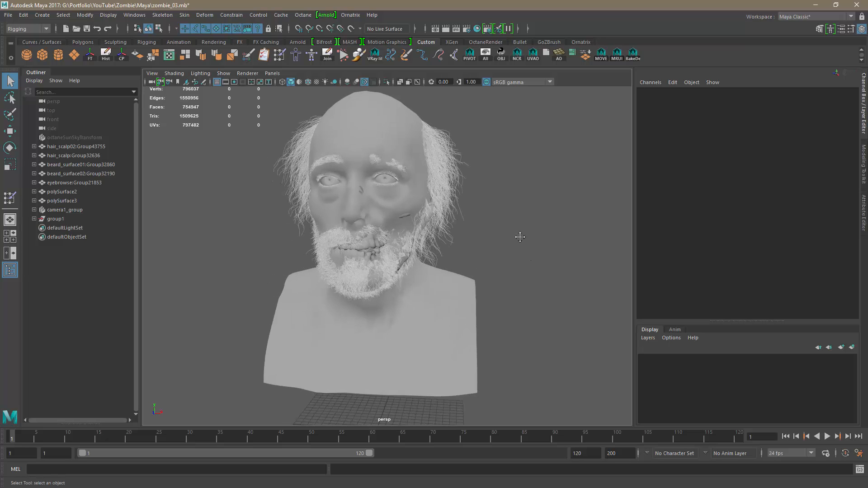
pyautogui.keyDown('alt'); pyautogui.moveTo(519, 236); pyautogui.dragTo(532, 256, button='right'); pyautogui.keyUp('alt')
pyautogui.keyDown('alt'); pyautogui.moveTo(505, 226); pyautogui.dragTo(514, 226); pyautogui.keyUp('alt')
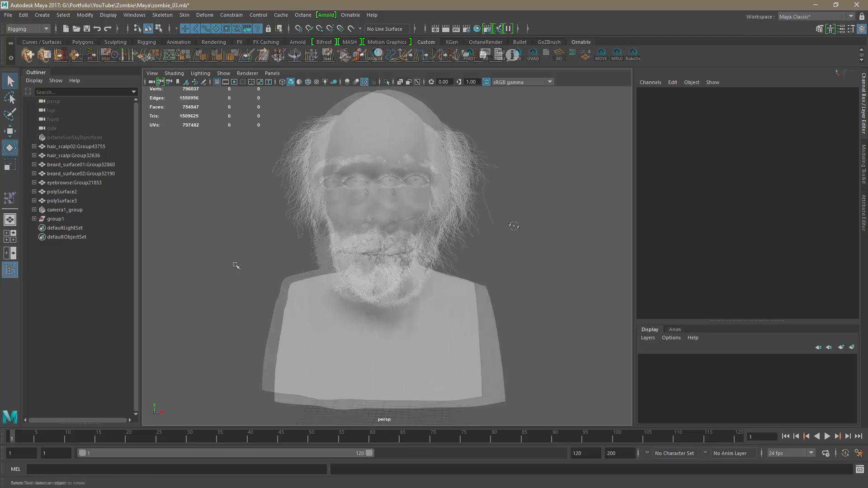
# Hide all the hair, beard and eyebrow groups together with polySurface2 and polySurface3.
pyautogui.click(64, 148)
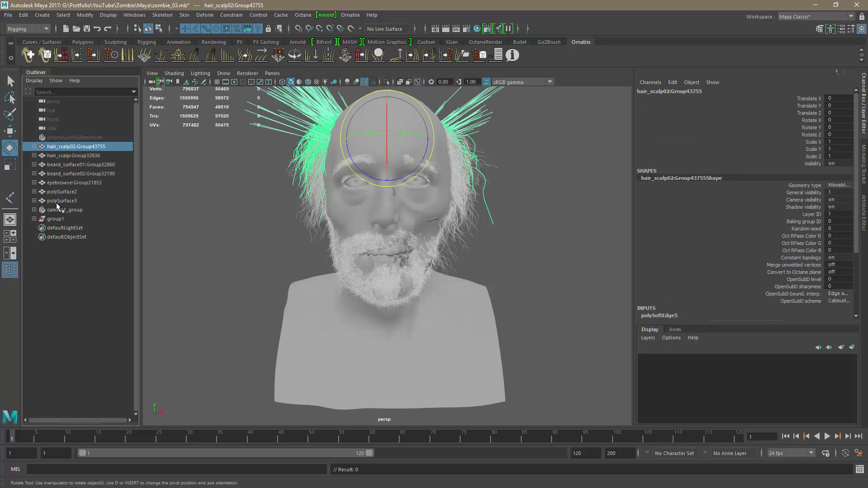
pyautogui.keyDown('shift'); pyautogui.click(57, 201); pyautogui.keyUp('shift')
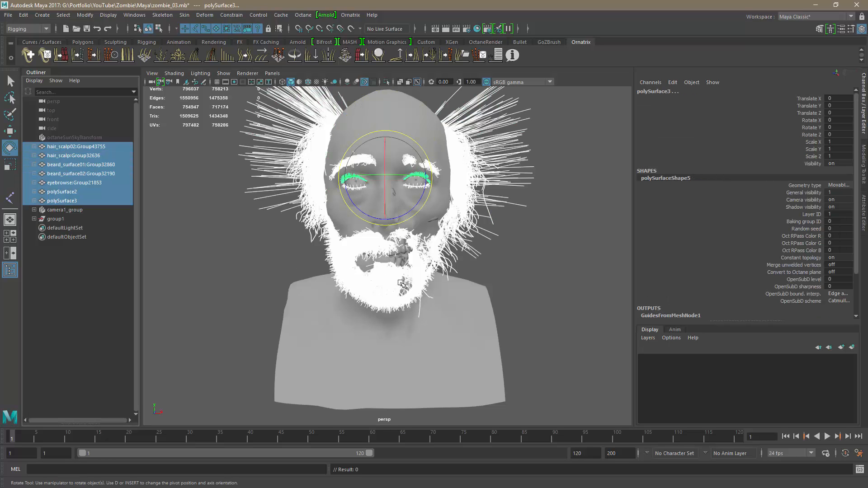
pyautogui.hotkey('ctrl', 'h')
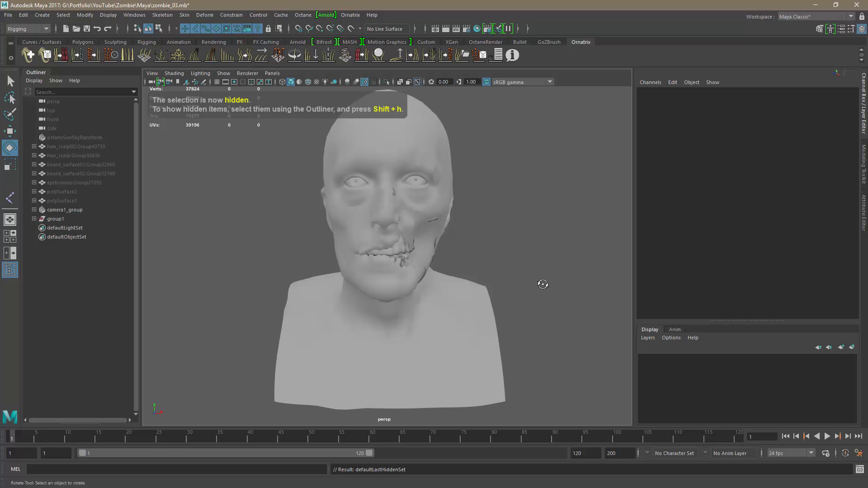
pyautogui.moveTo(540, 285)
pyautogui.keyDown('alt'); pyautogui.mouseDown()
pyautogui.moveTo(452, 278)
pyautogui.moveTo(456, 287)
pyautogui.moveTo(593, 288)
pyautogui.moveTo(544, 289)
pyautogui.mouseUp(); pyautogui.keyUp('alt')
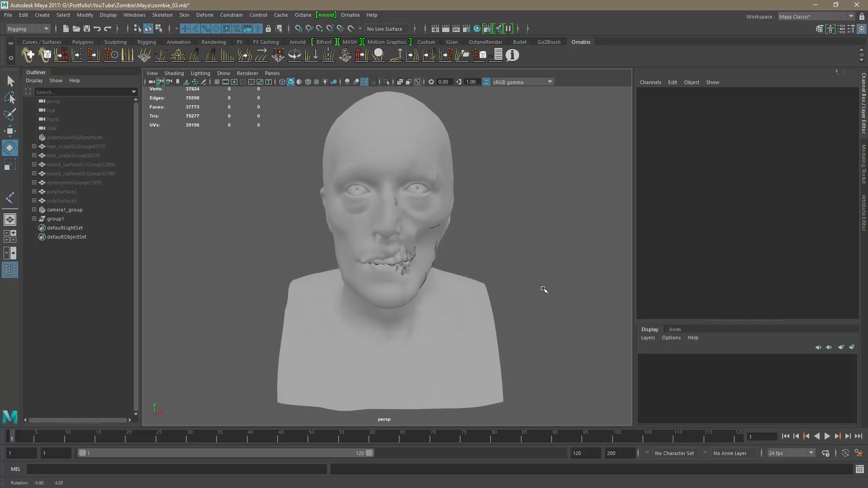
# Switch the viewport to the orthographic side camera.
pyautogui.click(273, 74)
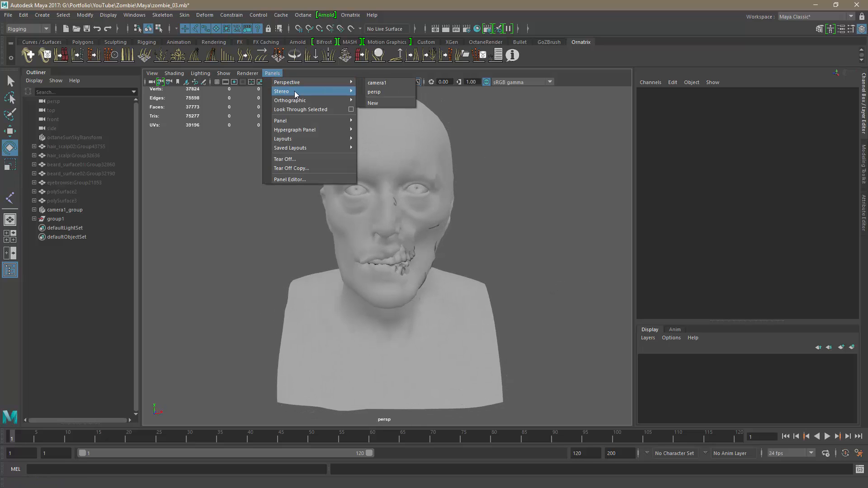
pyautogui.moveTo(344, 100)
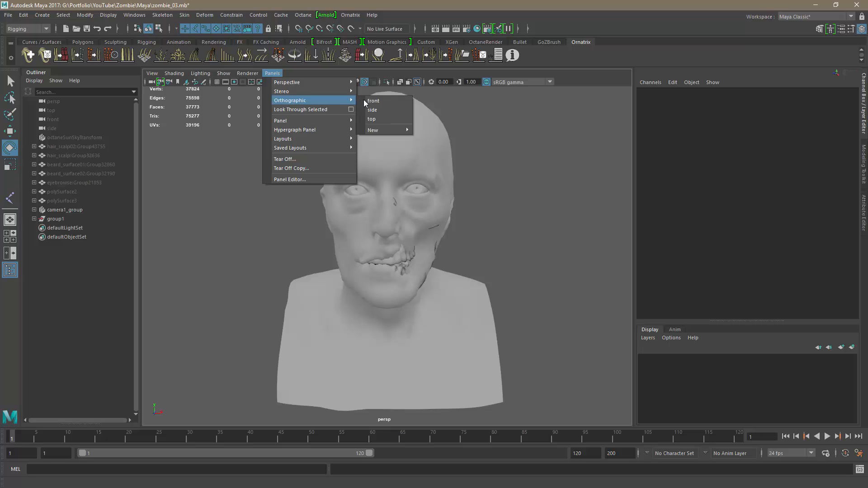
pyautogui.click(379, 111)
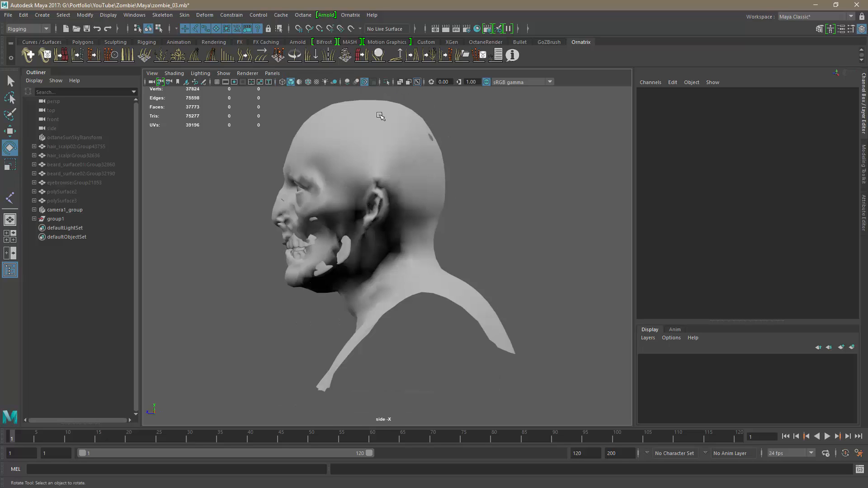
pyautogui.keyDown('alt'); pyautogui.moveTo(508, 256); pyautogui.dragTo(508, 261); pyautogui.keyUp('alt')
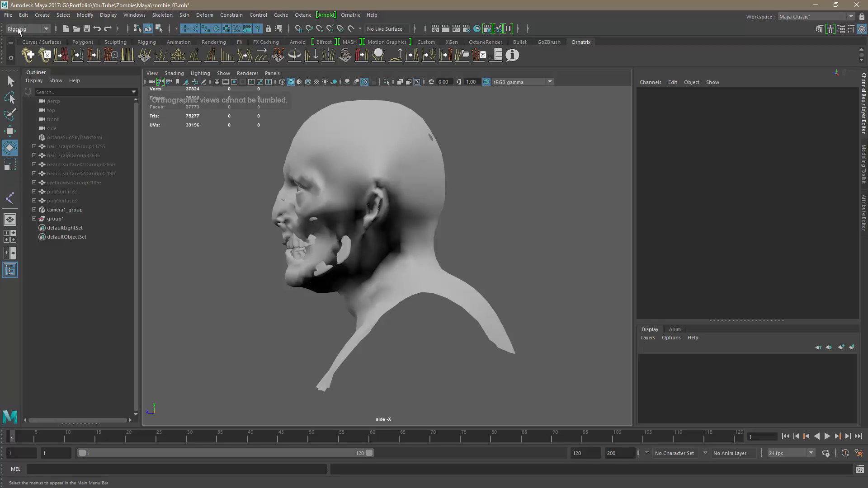
# Create a first joint at the base of the neck with the Joint tool and set its radius to 1.
pyautogui.click(184, 15)
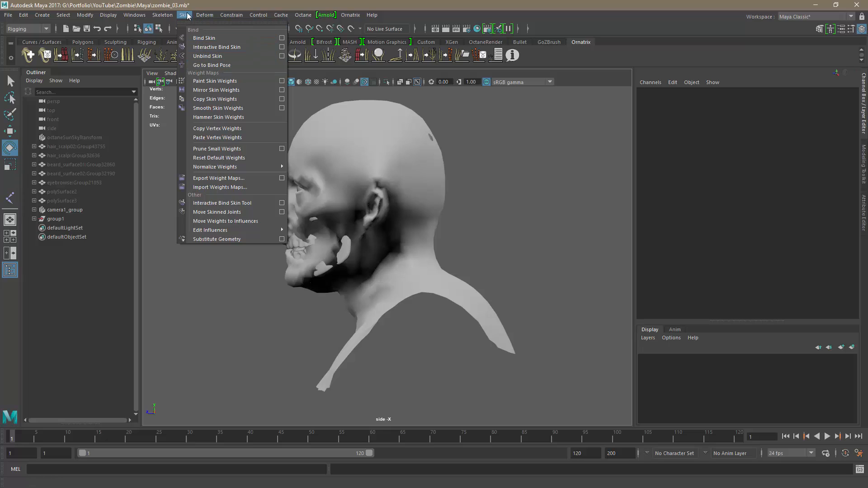
pyautogui.moveTo(163, 16)
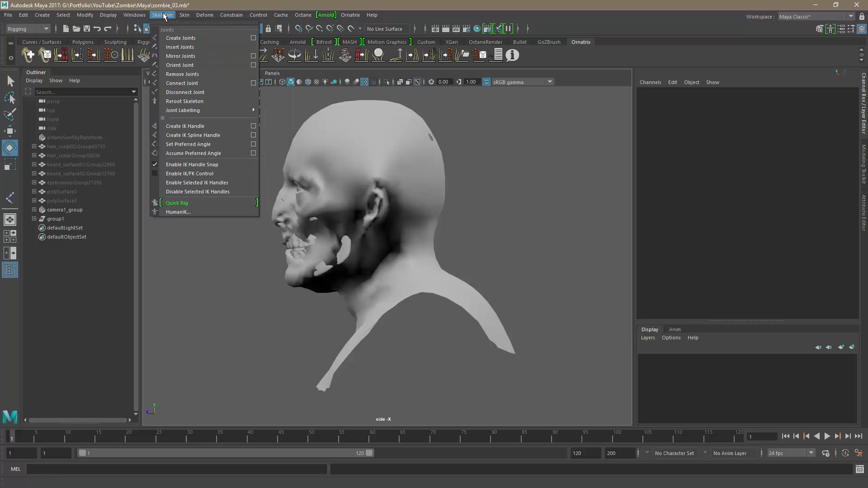
pyautogui.click(179, 39)
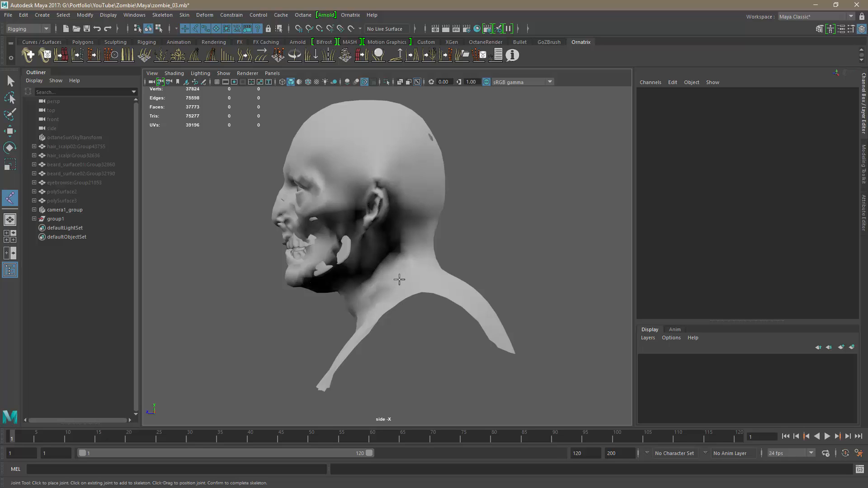
pyautogui.click(401, 311)
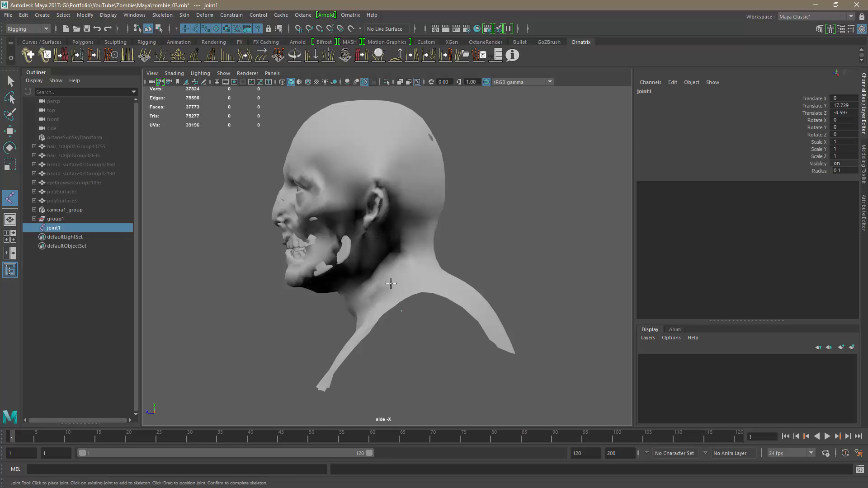
pyautogui.doubleClick(843, 171)
pyautogui.write('1')
pyautogui.press('Return')
# Extend the joint chain with one joint at the base of the skull and one in the upper head, and finish it.
pyautogui.click(373, 244)
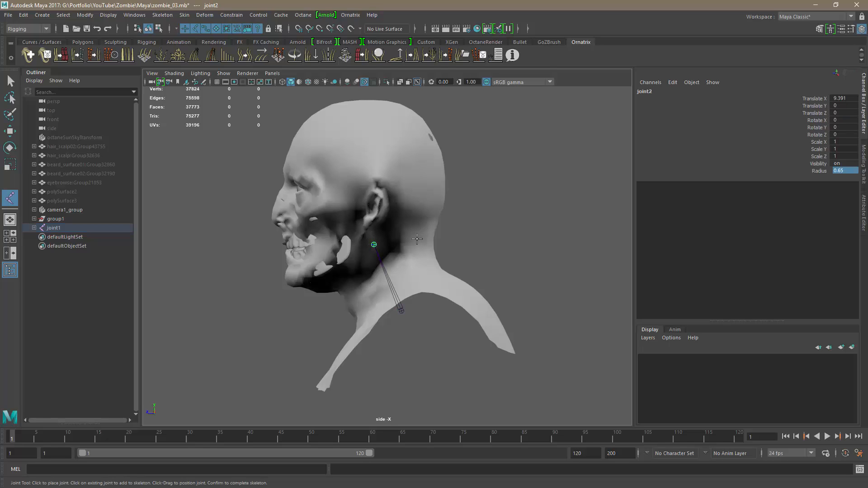
pyautogui.click(362, 160)
pyautogui.press('q')
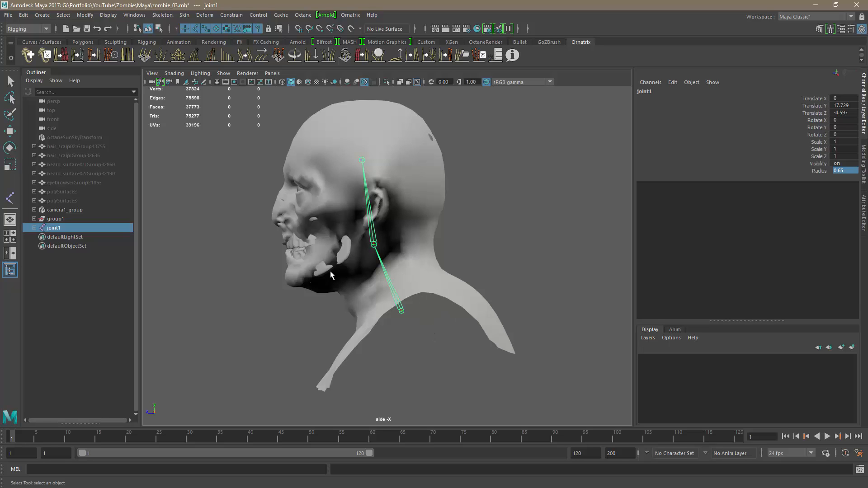
# Hide the head mesh and place a separate joint with radius 1 at the skull's jaw hinge.
pyautogui.click(443, 206)
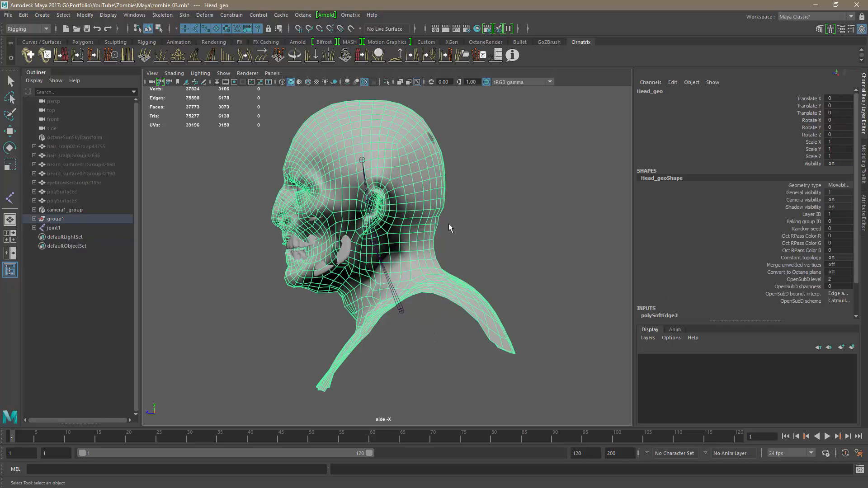
pyautogui.hotkey('ctrl', 'h')
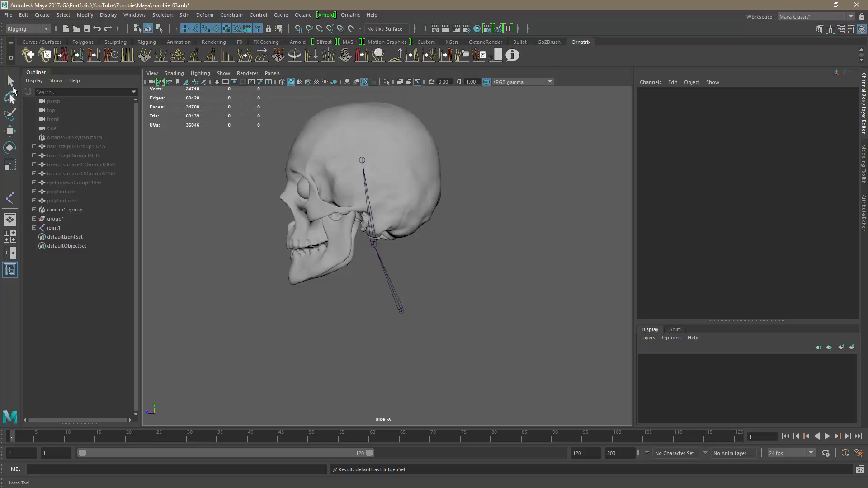
pyautogui.click(10, 197)
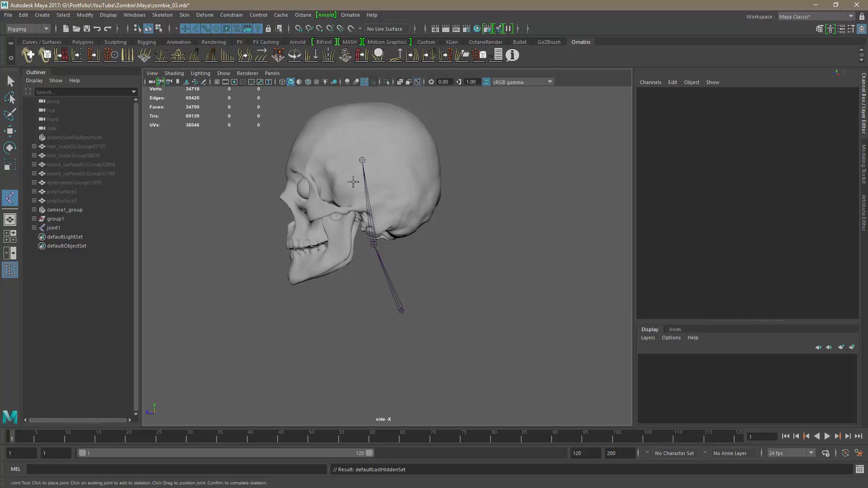
pyautogui.click(348, 211)
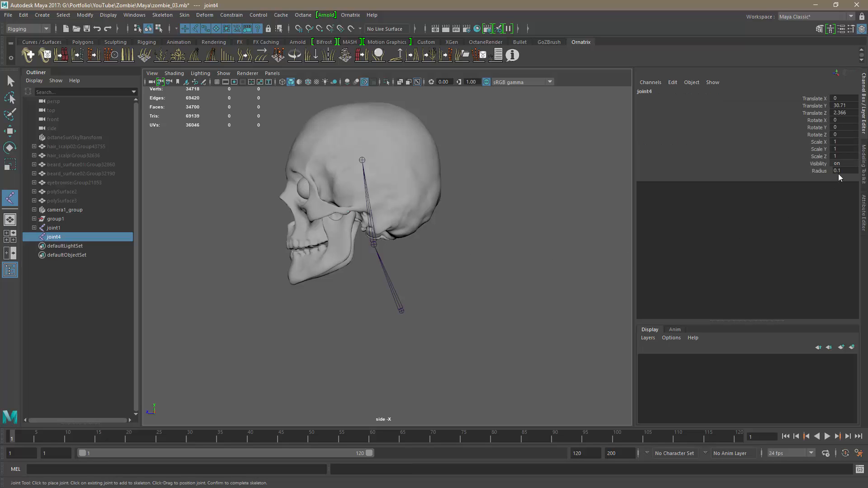
pyautogui.click(10, 80)
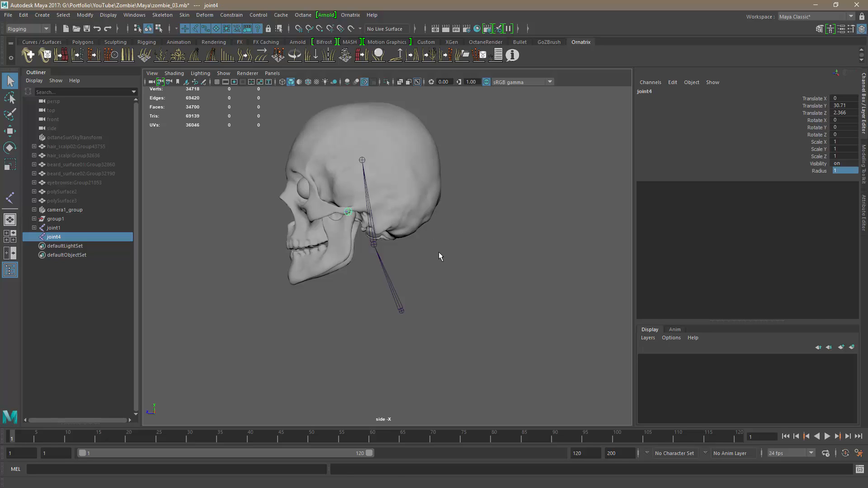
# Hide the skull and outer eye geometry so only the inner eyes and joints remain.
pyautogui.click(429, 217)
pyautogui.hotkey('ctrl', 'h')
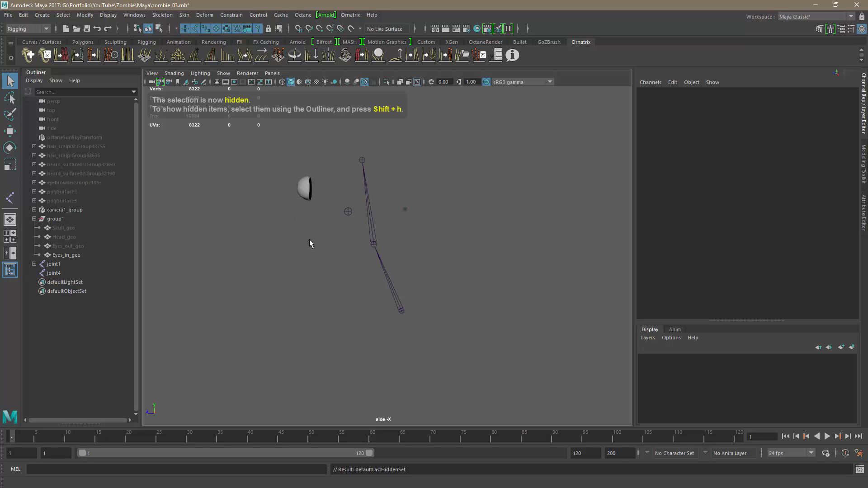
pyautogui.keyDown('alt'); pyautogui.moveTo(309, 240); pyautogui.dragTo(303, 240); pyautogui.keyUp('alt')
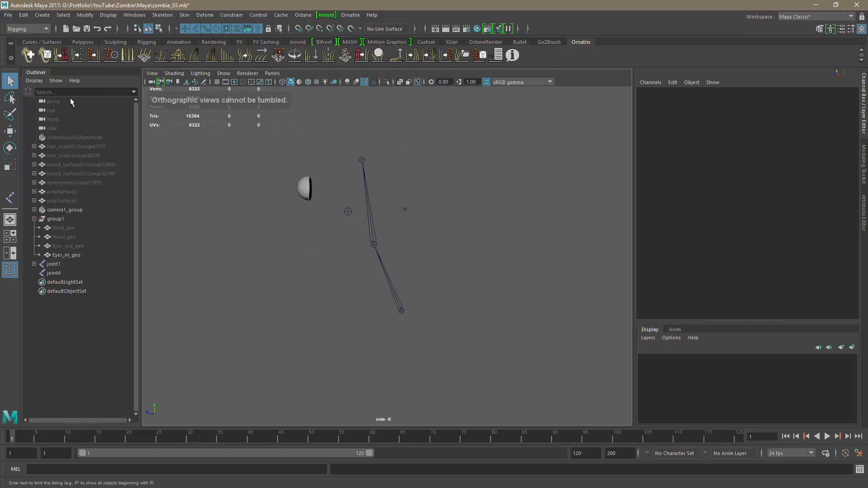
# Place a separate joint at the centre of the inner eye geometry and set its radius to 1.
pyautogui.click(13, 202)
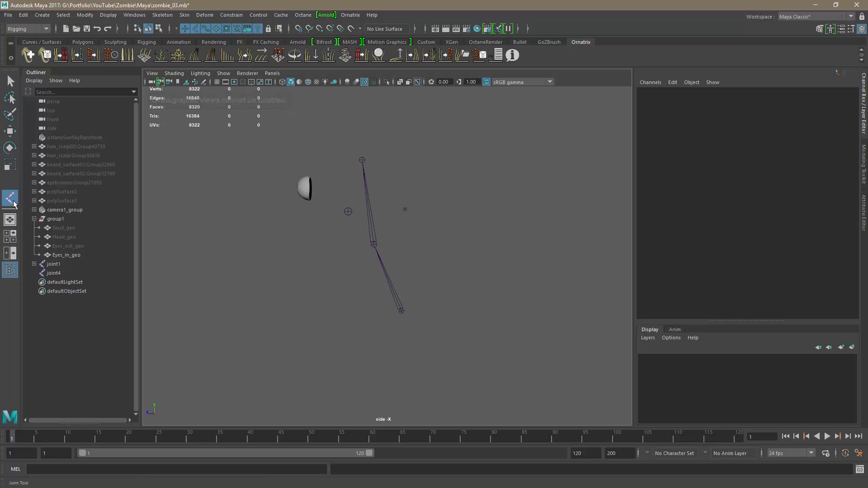
pyautogui.click(308, 187)
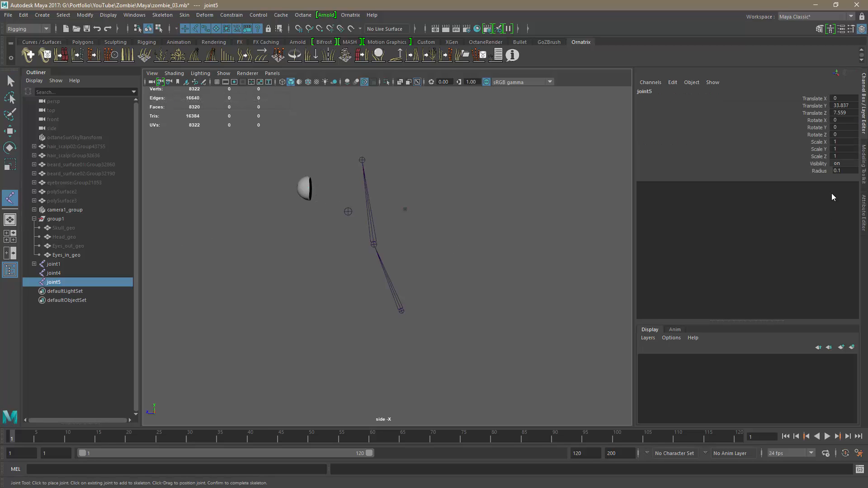
pyautogui.click(842, 170)
pyautogui.write('1')
pyautogui.press('Return')
# Switch to the perspective camera and move the eye joint along X into the centre of one eyeball, to about 2.51.
pyautogui.click(272, 73)
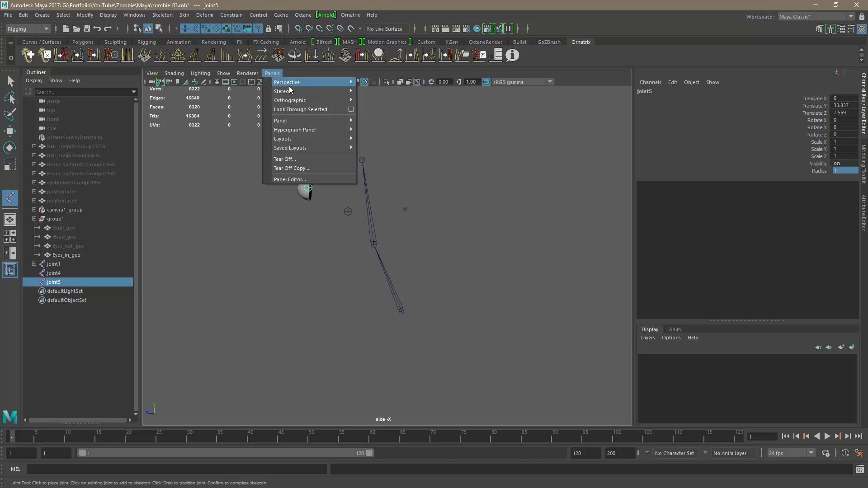
pyautogui.moveTo(337, 83)
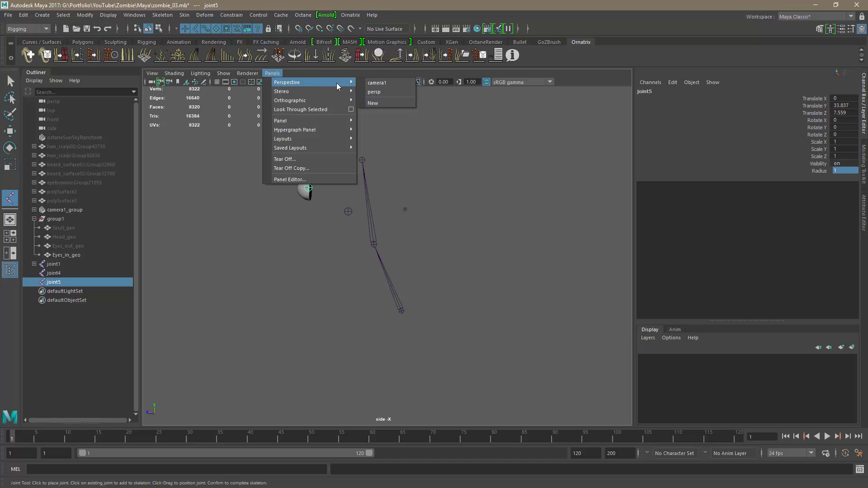
pyautogui.click(389, 92)
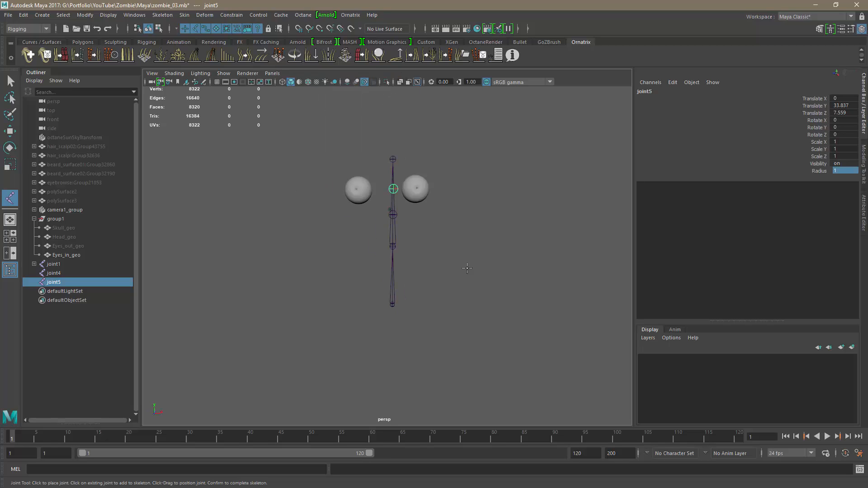
pyautogui.keyDown('alt'); pyautogui.moveTo(469, 272); pyautogui.dragTo(527, 221); pyautogui.keyUp('alt')
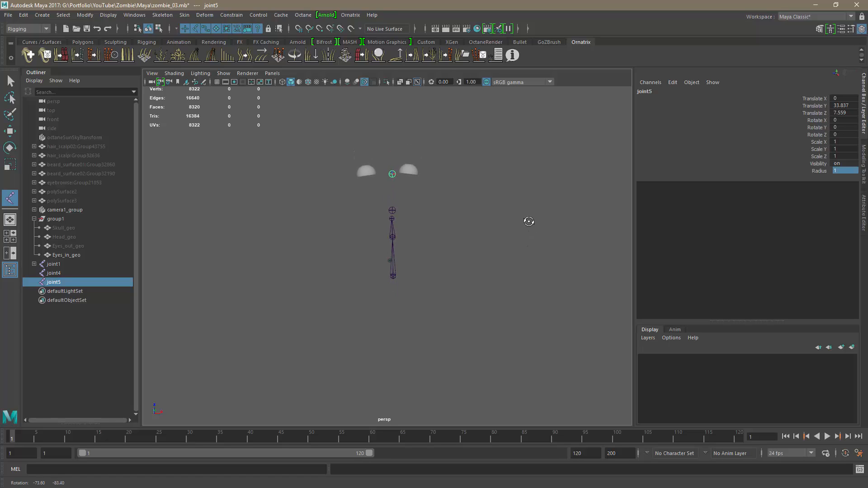
pyautogui.click(10, 131)
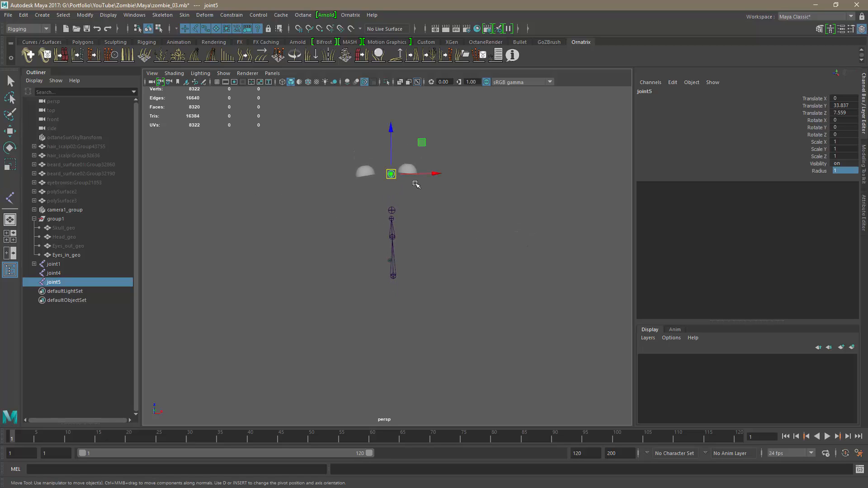
pyautogui.moveTo(437, 174); pyautogui.dragTo(347, 289)
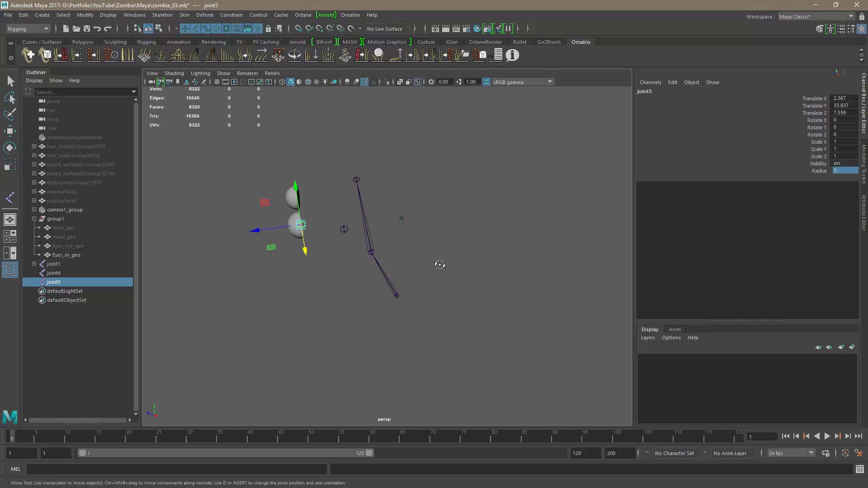
pyautogui.keyDown('alt'); pyautogui.moveTo(441, 265); pyautogui.dragTo(523, 242); pyautogui.keyUp('alt')
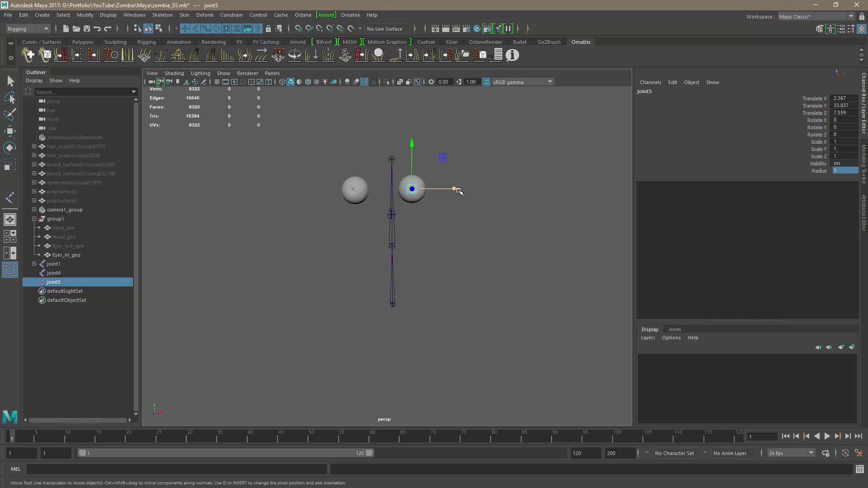
pyautogui.moveTo(456, 188); pyautogui.dragTo(460, 191)
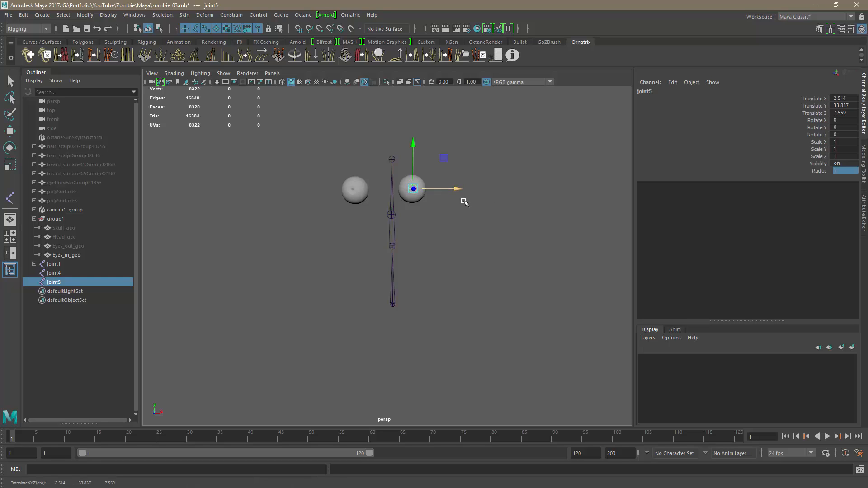
# Parent the jaw joint to the middle joint of the neck chain at the skull base.
pyautogui.keyDown('alt'); pyautogui.moveTo(476, 257); pyautogui.dragTo(474, 223); pyautogui.keyUp('alt')
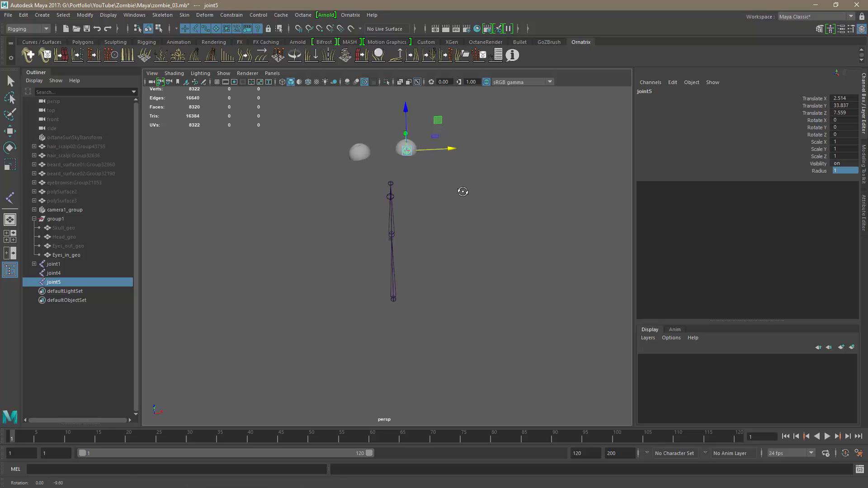
pyautogui.keyDown('alt'); pyautogui.moveTo(461, 190); pyautogui.dragTo(377, 240); pyautogui.keyUp('alt')
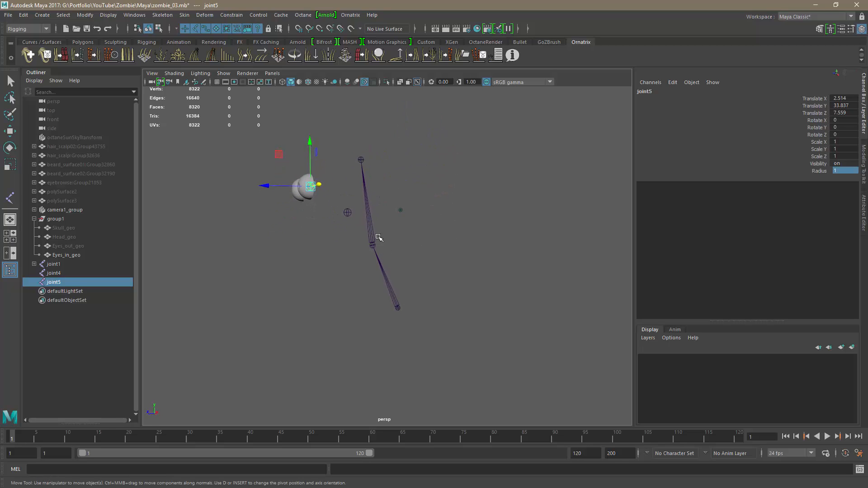
pyautogui.click(348, 213)
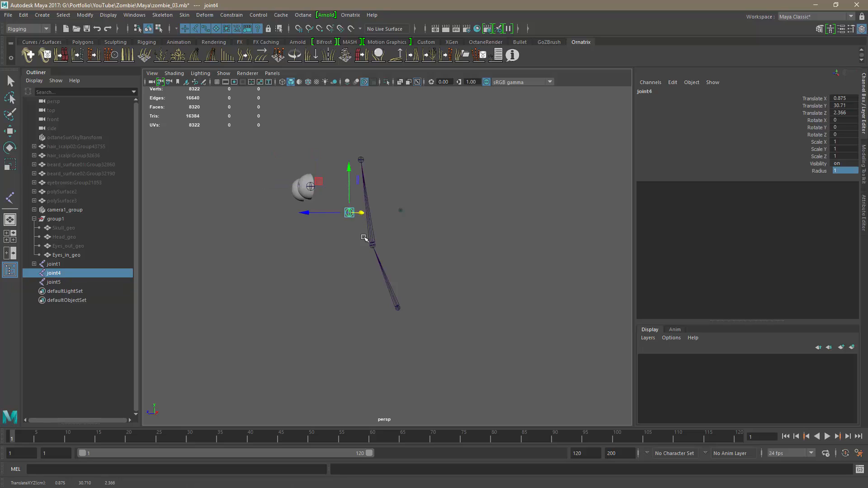
pyautogui.keyDown('shift'); pyautogui.click(373, 247); pyautogui.keyUp('shift')
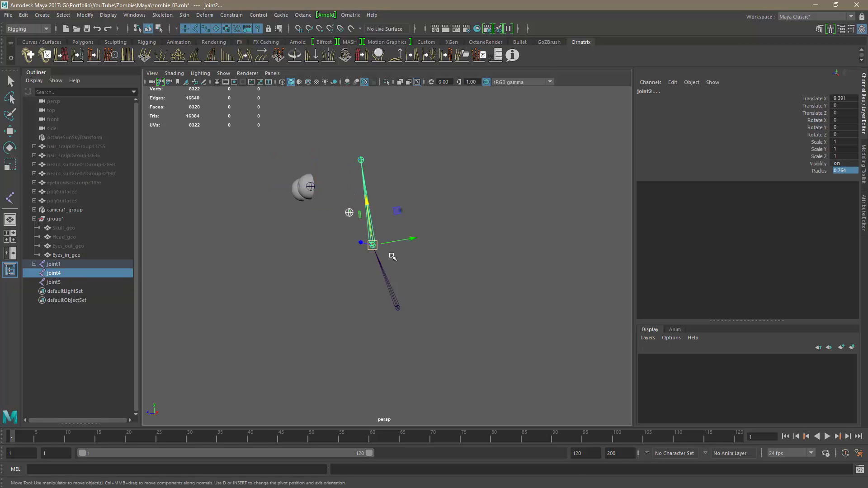
pyautogui.press('p')
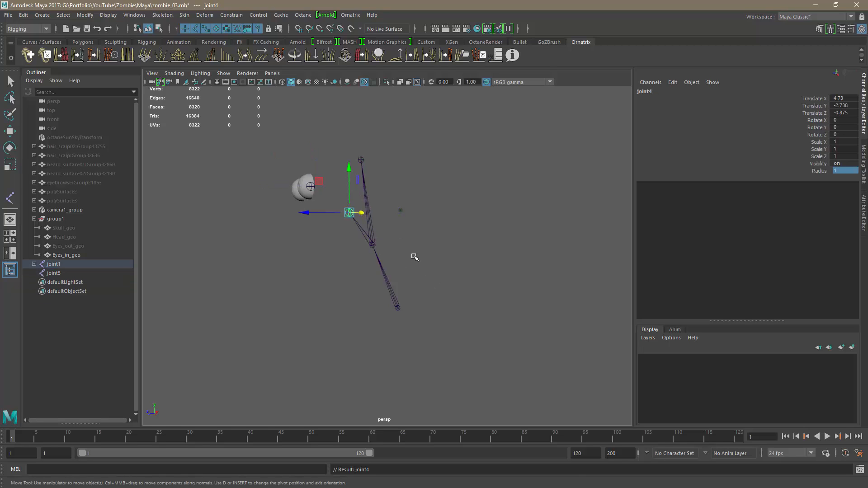
pyautogui.click(427, 269)
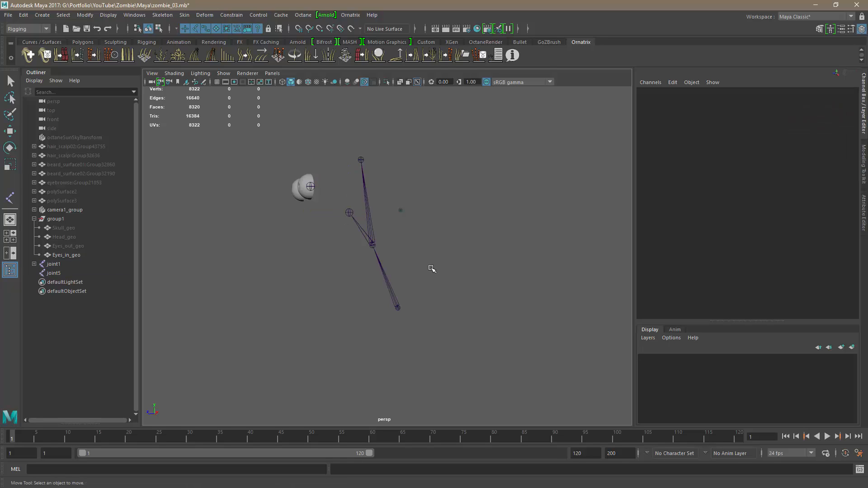
# Parent the eye joint to the topmost joint of the head chain.
pyautogui.keyDown('alt'); pyautogui.moveTo(427, 269); pyautogui.dragTo(399, 285); pyautogui.keyUp('alt')
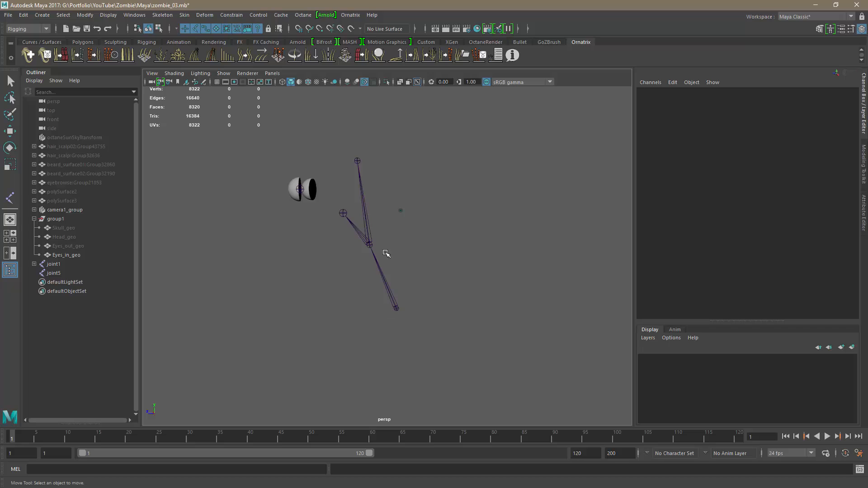
pyautogui.moveTo(409, 262)
pyautogui.keyDown('alt'); pyautogui.mouseDown()
pyautogui.moveTo(426, 276)
pyautogui.moveTo(440, 265)
pyautogui.moveTo(439, 258)
pyautogui.moveTo(416, 263)
pyautogui.mouseUp(); pyautogui.keyUp('alt')
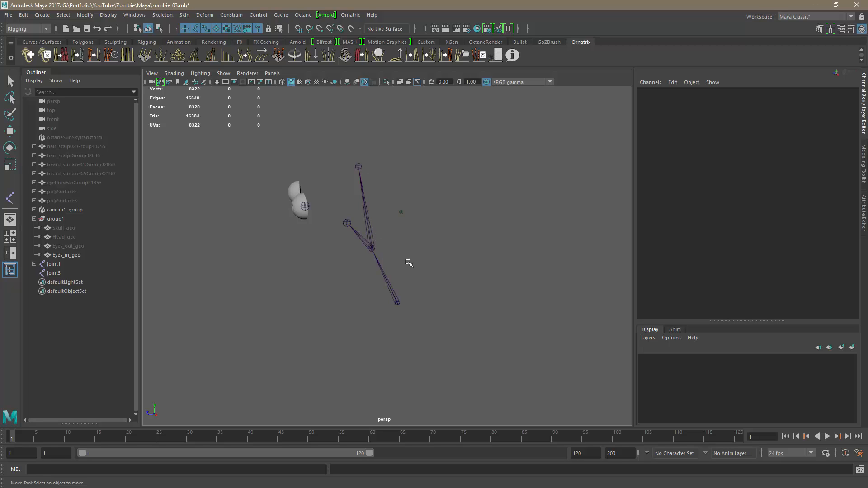
pyautogui.keyDown('alt'); pyautogui.moveTo(407, 260); pyautogui.dragTo(352, 187); pyautogui.keyUp('alt')
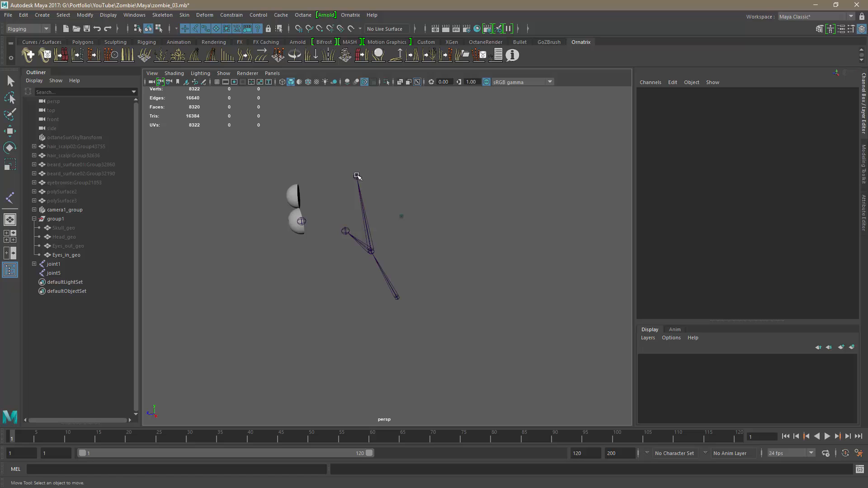
pyautogui.click(357, 177)
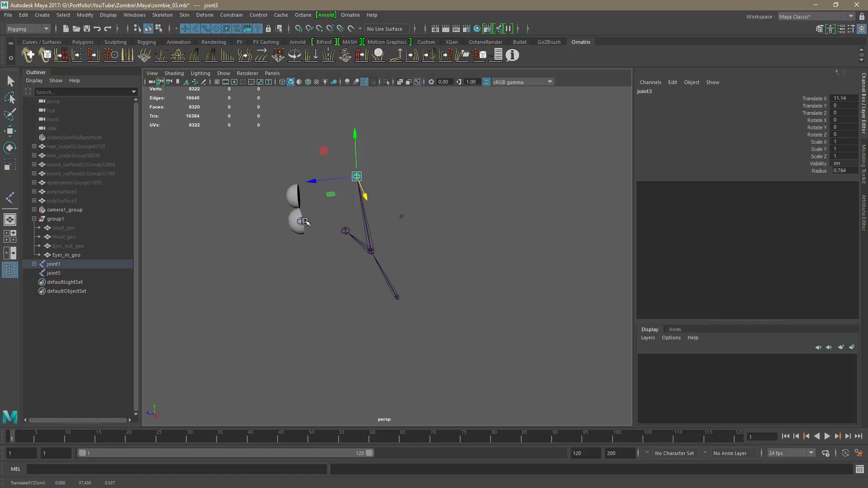
pyautogui.click(303, 221)
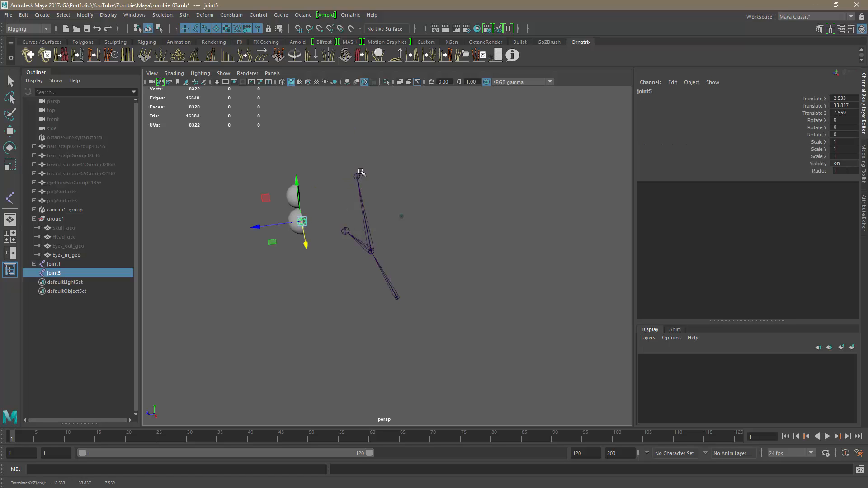
pyautogui.keyDown('shift'); pyautogui.click(357, 176); pyautogui.keyUp('shift')
pyautogui.press('p')
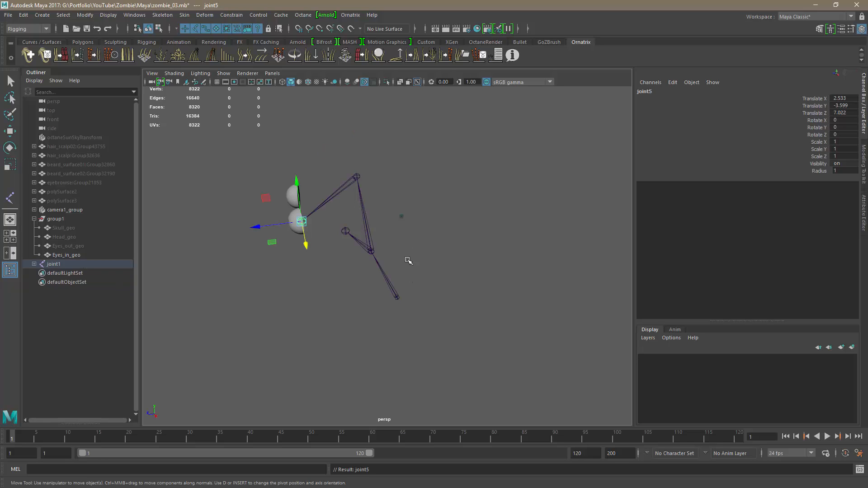
# Unhide the skull, head and outer eye geometry around the joints.
pyautogui.keyDown('alt'); pyautogui.moveTo(434, 276); pyautogui.dragTo(531, 250); pyautogui.keyUp('alt')
pyautogui.keyDown('alt'); pyautogui.moveTo(530, 250); pyautogui.dragTo(523, 247); pyautogui.keyUp('alt')
pyautogui.keyDown('alt'); pyautogui.moveTo(455, 294); pyautogui.dragTo(359, 300); pyautogui.keyUp('alt')
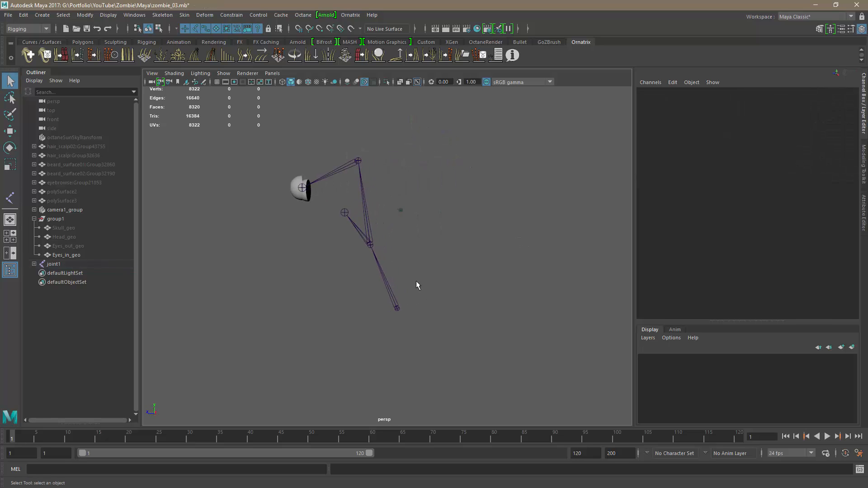
pyautogui.moveTo(417, 285)
pyautogui.keyDown('alt'); pyautogui.mouseDown()
pyautogui.moveTo(320, 300)
pyautogui.moveTo(457, 301)
pyautogui.moveTo(433, 286)
pyautogui.mouseUp(); pyautogui.keyUp('alt')
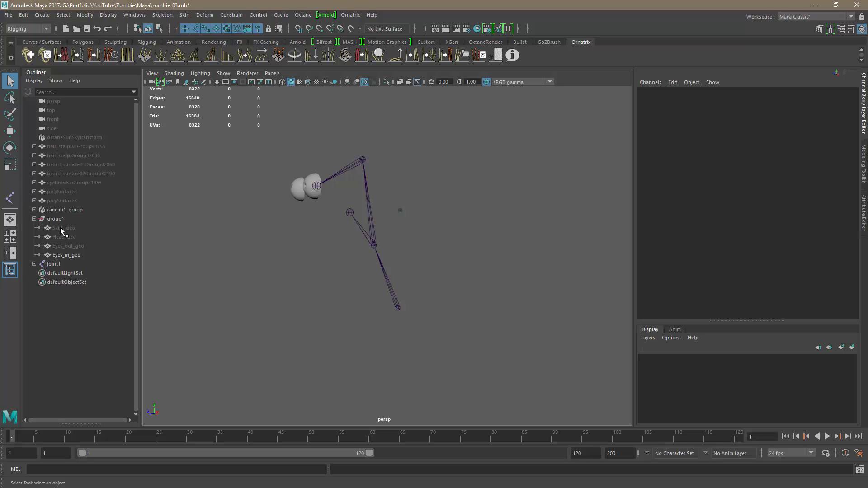
pyautogui.moveTo(61, 227); pyautogui.dragTo(62, 243)
pyautogui.hotkey('shift', 'h')
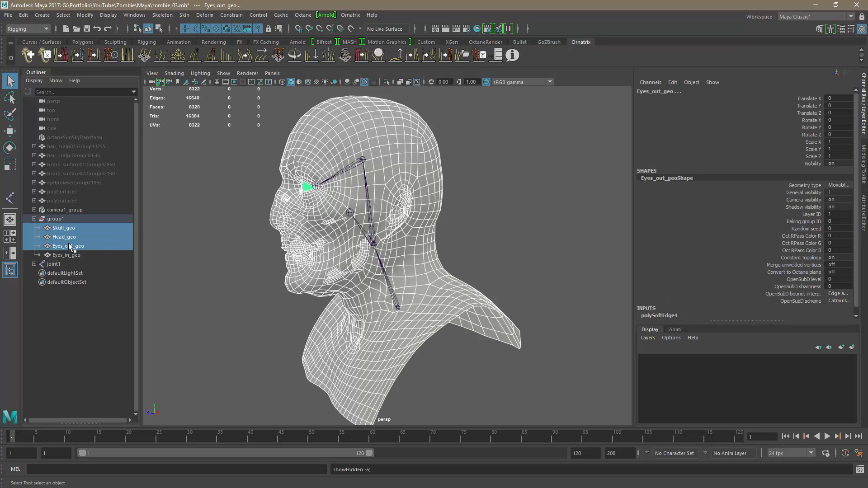
pyautogui.click(480, 198)
pyautogui.keyDown('alt'); pyautogui.moveTo(396, 279); pyautogui.dragTo(409, 284, button='right'); pyautogui.keyUp('alt')
pyautogui.keyDown('alt'); pyautogui.moveTo(409, 284); pyautogui.dragTo(308, 273); pyautogui.keyUp('alt')
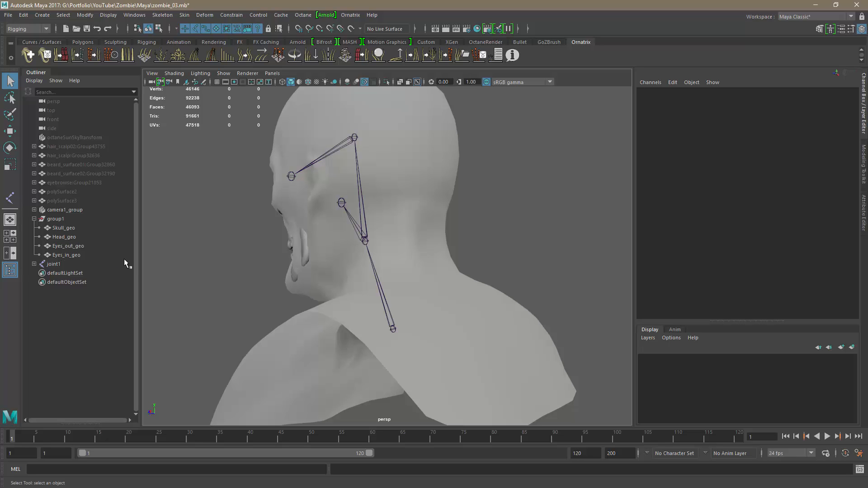
pyautogui.keyDown('alt'); pyautogui.moveTo(366, 281); pyautogui.dragTo(401, 285); pyautogui.keyUp('alt')
# Hide the head mesh so the skull and joints can be worked on.
pyautogui.click(441, 256)
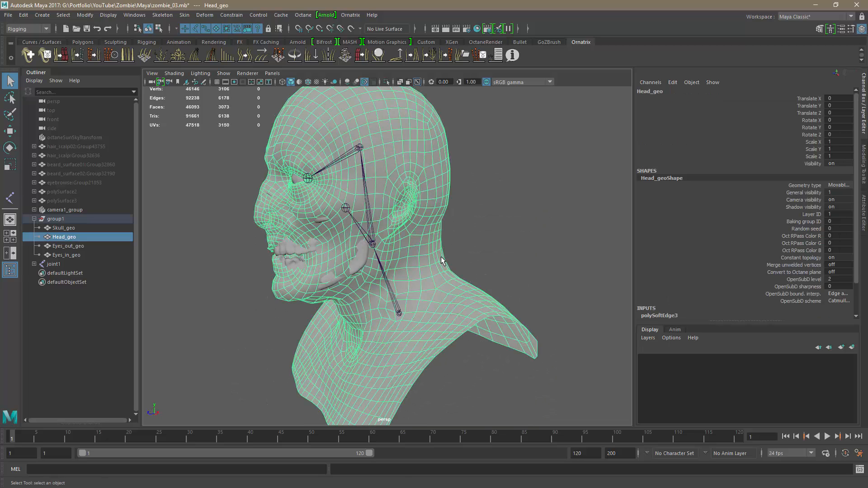
pyautogui.hotkey('ctrl', 'h')
pyautogui.moveTo(414, 296)
pyautogui.keyDown('alt'); pyautogui.mouseDown()
pyautogui.moveTo(426, 290)
pyautogui.moveTo(400, 292)
pyautogui.mouseUp(); pyautogui.keyUp('alt')
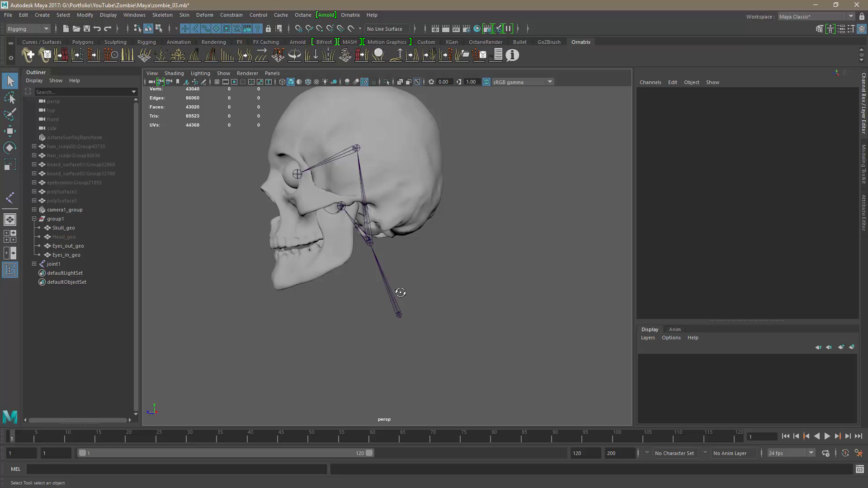
# Expand the joint hierarchy and rename the lowest joint of the chain as root.
pyautogui.click(370, 243)
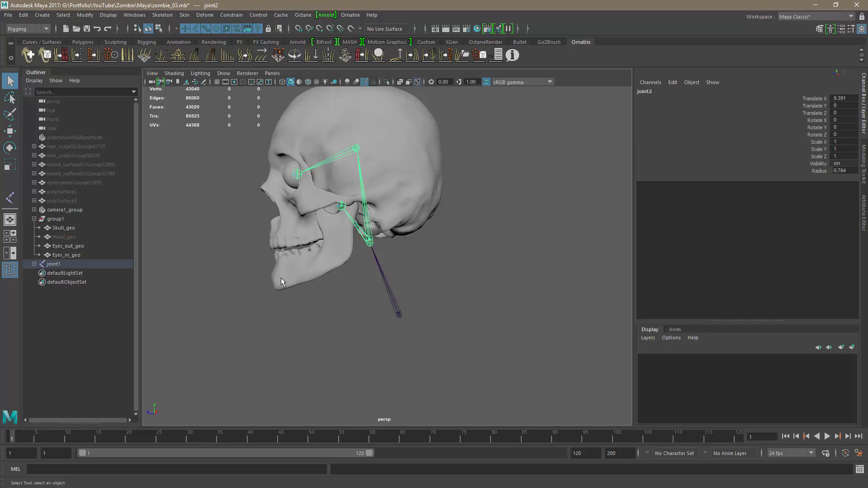
pyautogui.click(34, 263)
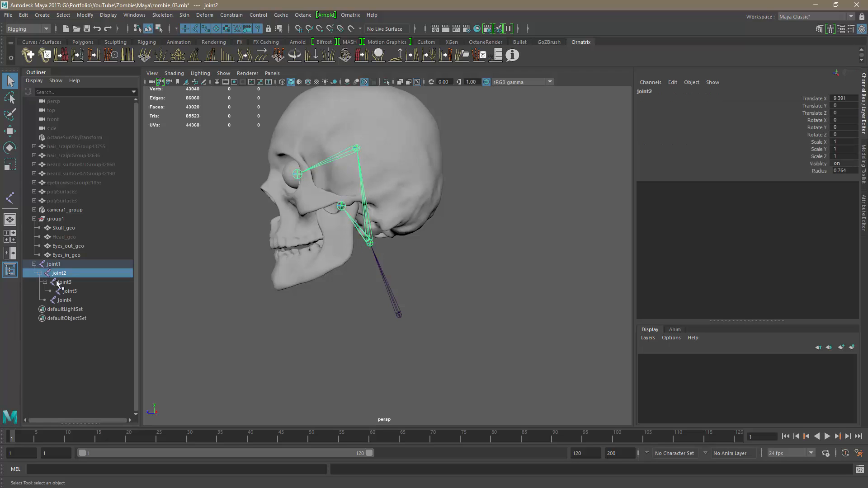
pyautogui.click(58, 264)
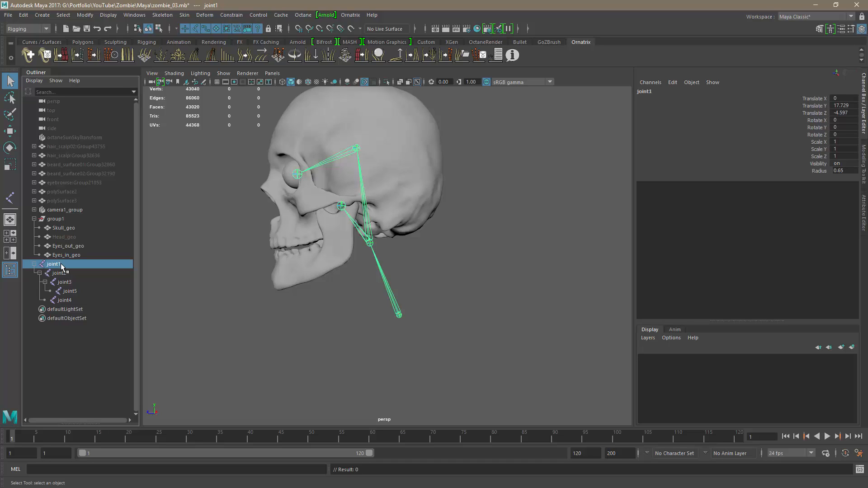
pyautogui.doubleClick(62, 265)
pyautogui.write('root')
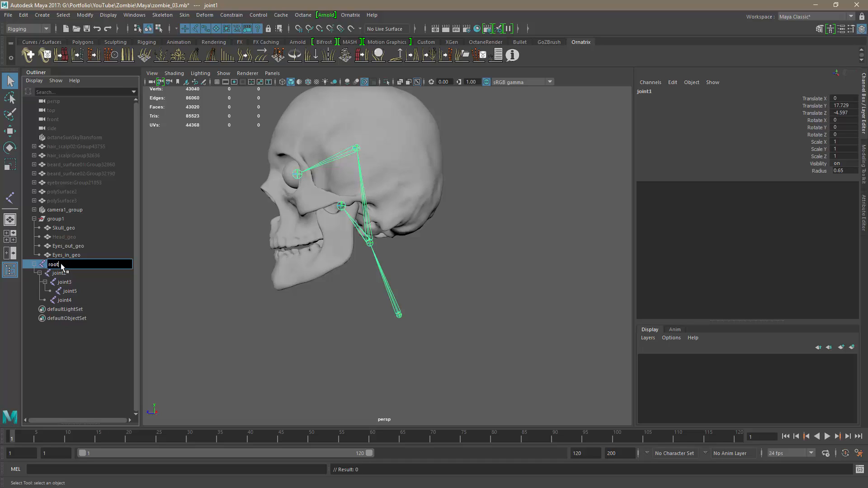
pyautogui.press('Return')
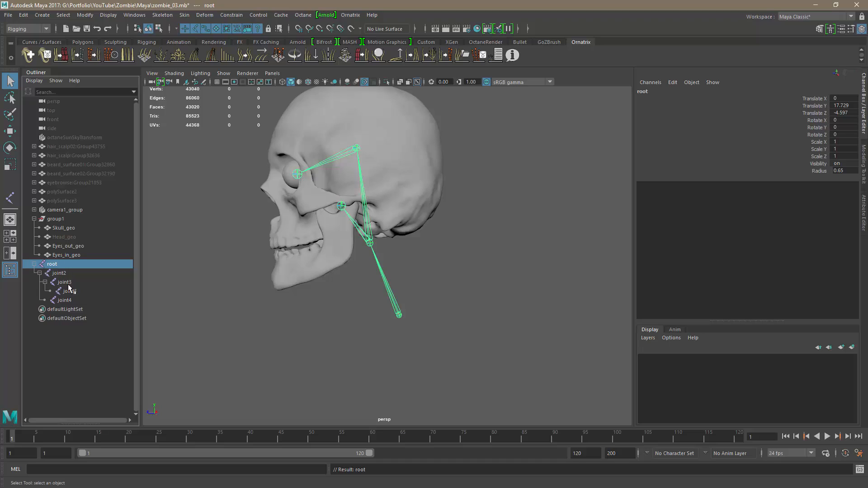
# Rename the joint directly below root in the hierarchy as head.
pyautogui.click(65, 274)
pyautogui.doubleClick(65, 274)
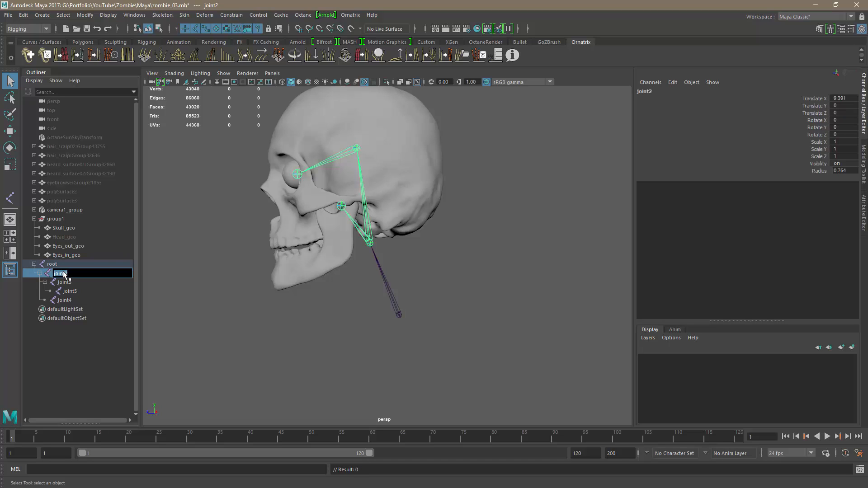
pyautogui.write('head')
pyautogui.press('Return')
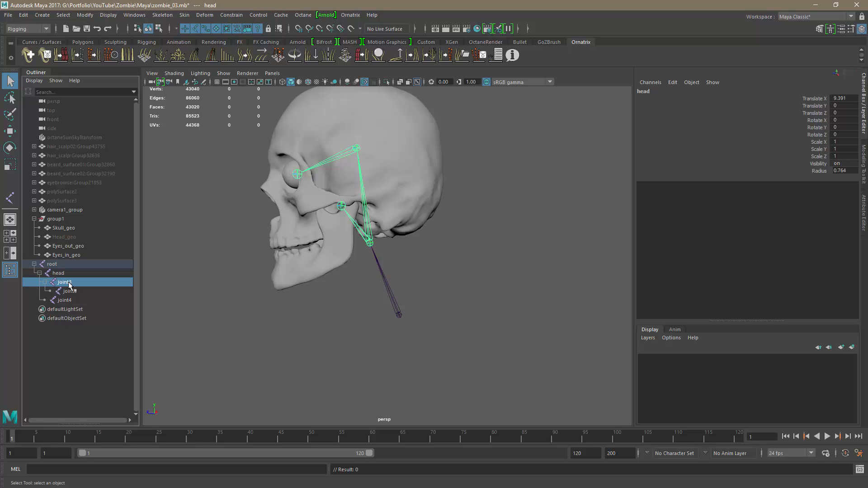
# Rename the topmost chain joint inside the skull as head and the skull-base joint as neck.
pyautogui.click(67, 282)
pyautogui.doubleClick(67, 282)
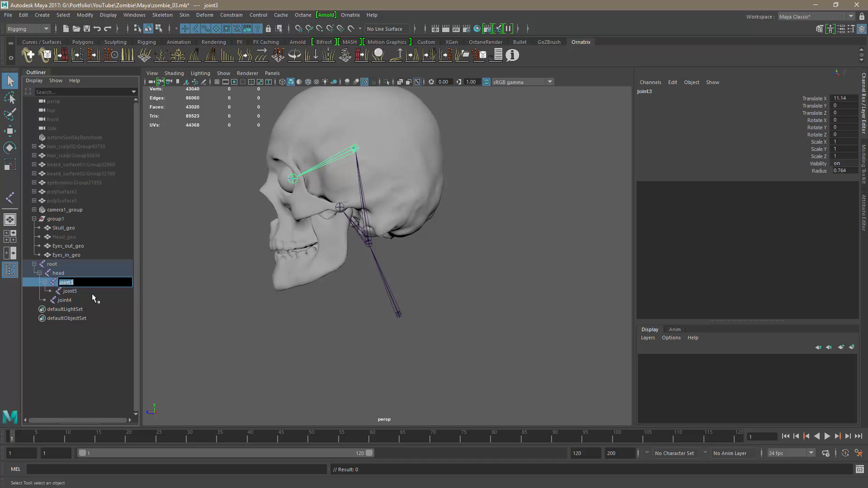
pyautogui.write('head')
pyautogui.press('Return')
pyautogui.doubleClick(75, 275)
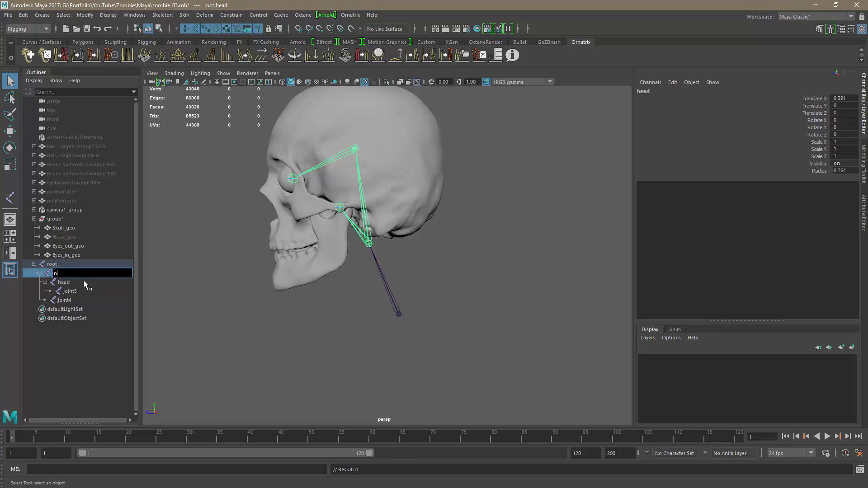
pyautogui.press('Return')
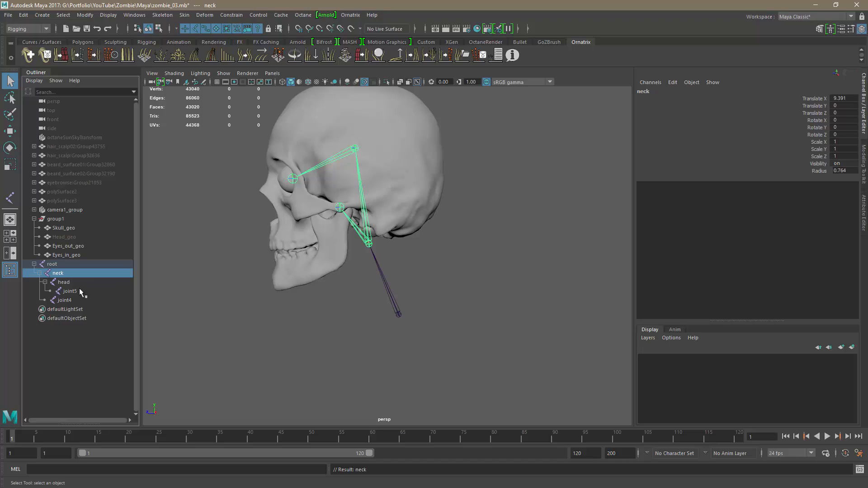
# Rename the eye joint as L_eye and the jaw hinge joint as jaw.
pyautogui.click(77, 291)
pyautogui.doubleClick(80, 290)
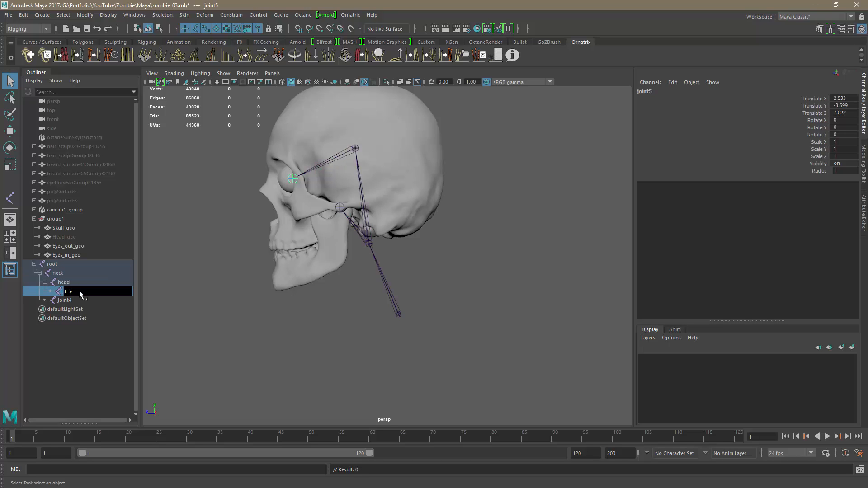
pyautogui.press('Return')
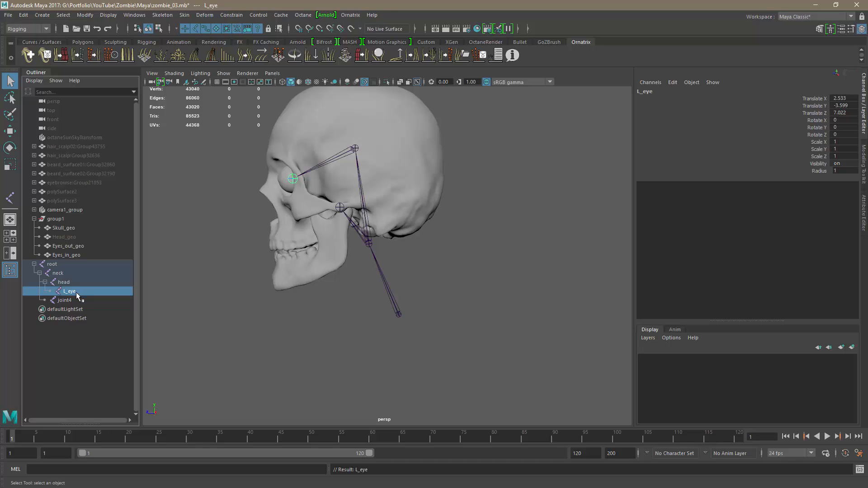
pyautogui.click(69, 300)
pyautogui.doubleClick(68, 301)
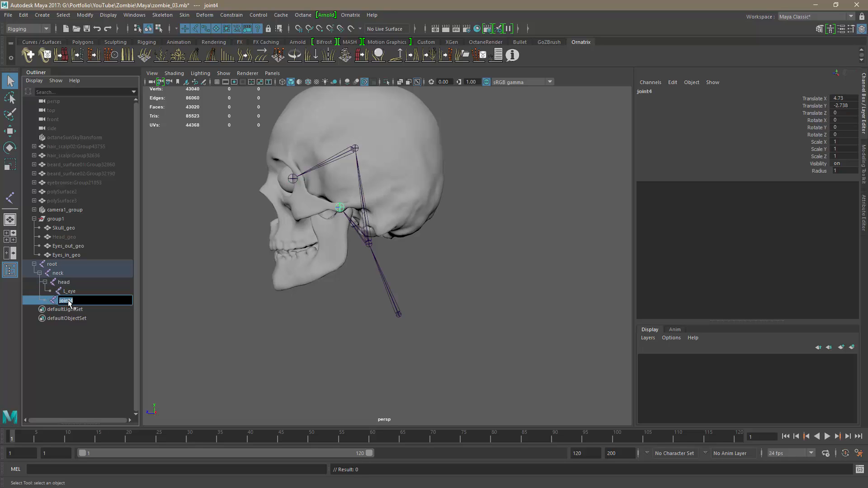
pyautogui.write('jaw')
pyautogui.press('Return')
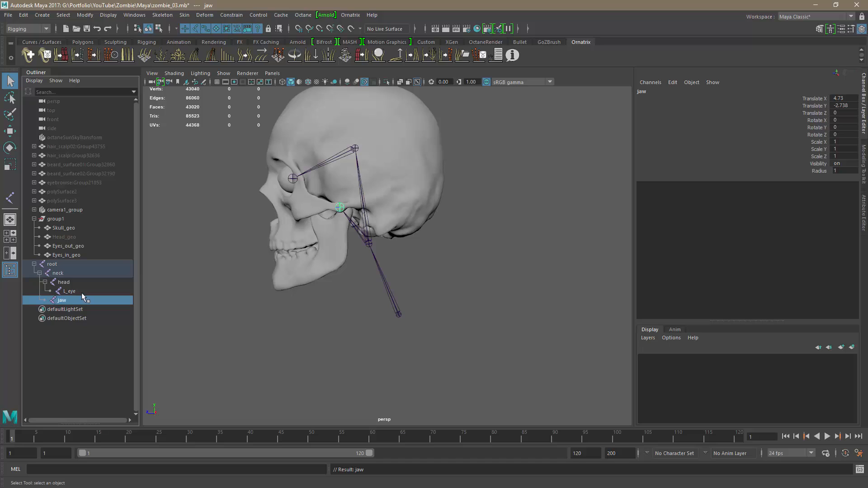
pyautogui.click(356, 148)
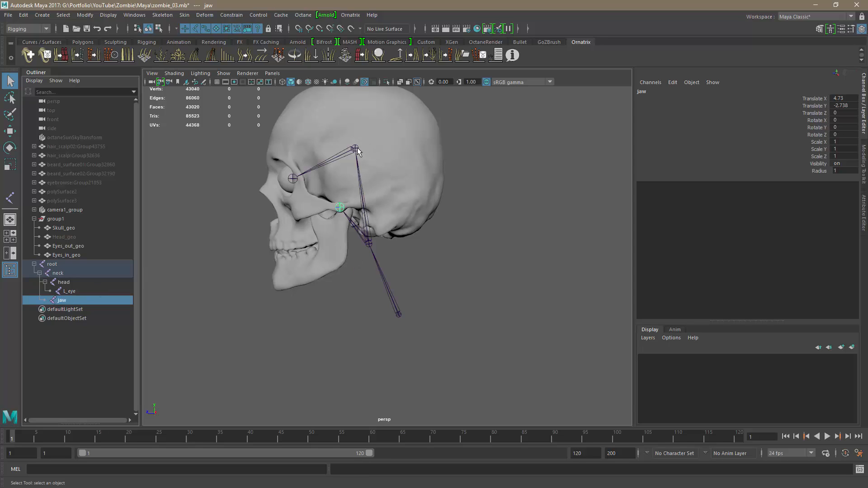
pyautogui.click(372, 243)
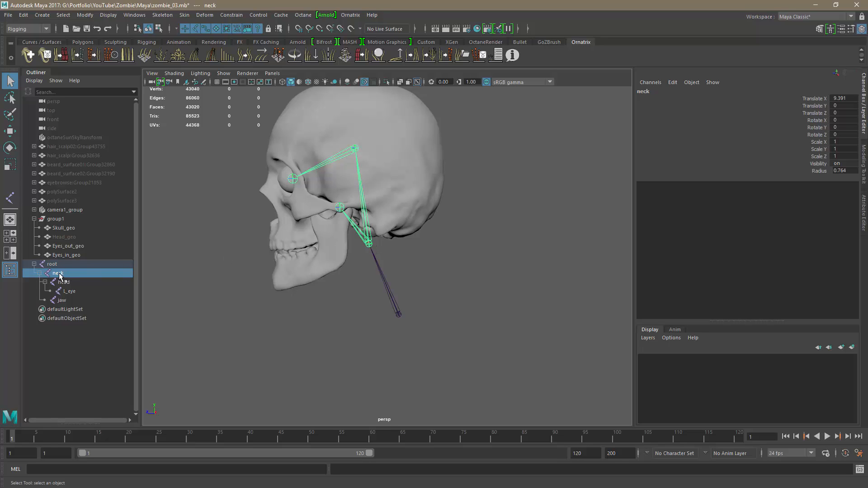
pyautogui.keyDown('shift'); pyautogui.click(384, 225); pyautogui.keyUp('shift')
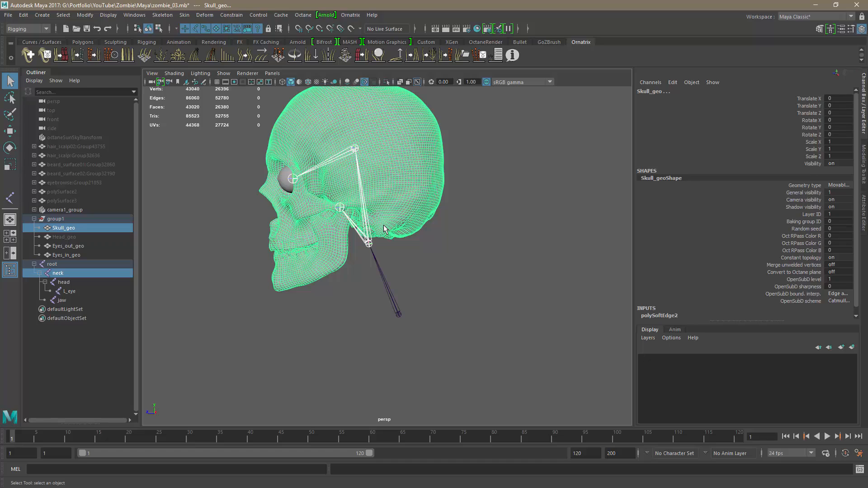
pyautogui.moveTo(405, 271)
pyautogui.keyDown('alt'); pyautogui.mouseDown()
pyautogui.moveTo(449, 285)
pyautogui.moveTo(514, 268)
pyautogui.moveTo(425, 278)
pyautogui.moveTo(435, 256)
pyautogui.moveTo(422, 270)
pyautogui.mouseUp(); pyautogui.keyUp('alt')
pyautogui.click(419, 253)
# Separate the Skull_geo mesh into its individual unconnected pieces using the Modeling mesh tools.
pyautogui.click(351, 251)
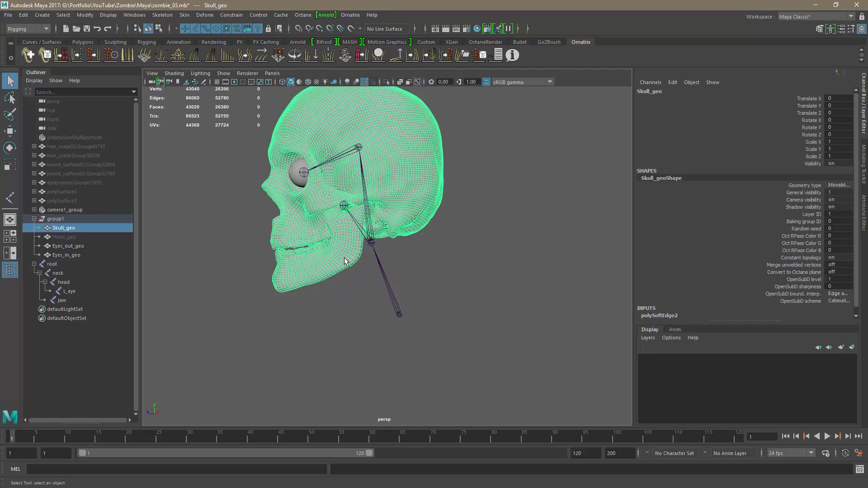
pyautogui.keyDown('alt'); pyautogui.moveTo(351, 255); pyautogui.dragTo(380, 319); pyautogui.keyUp('alt')
pyautogui.click(27, 29)
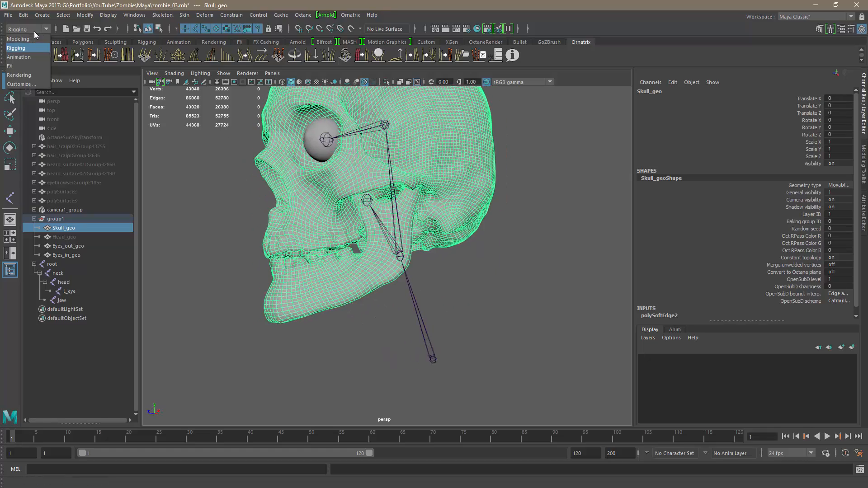
pyautogui.click(23, 38)
pyautogui.click(160, 16)
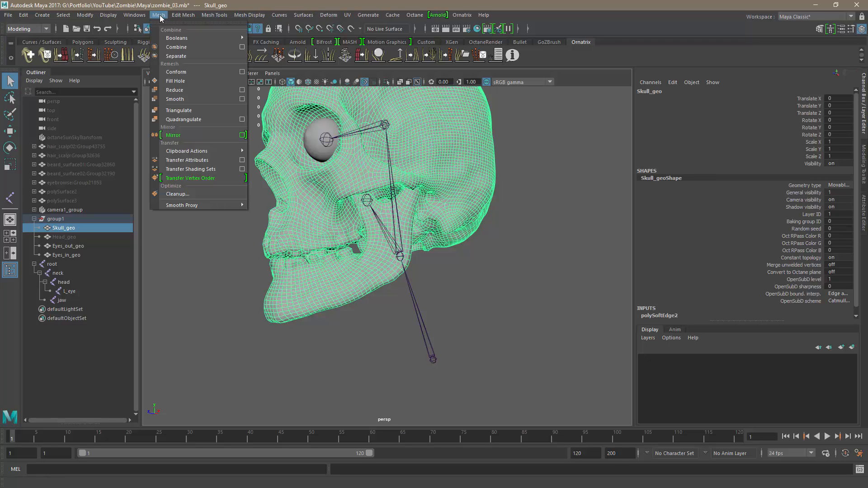
pyautogui.click(179, 62)
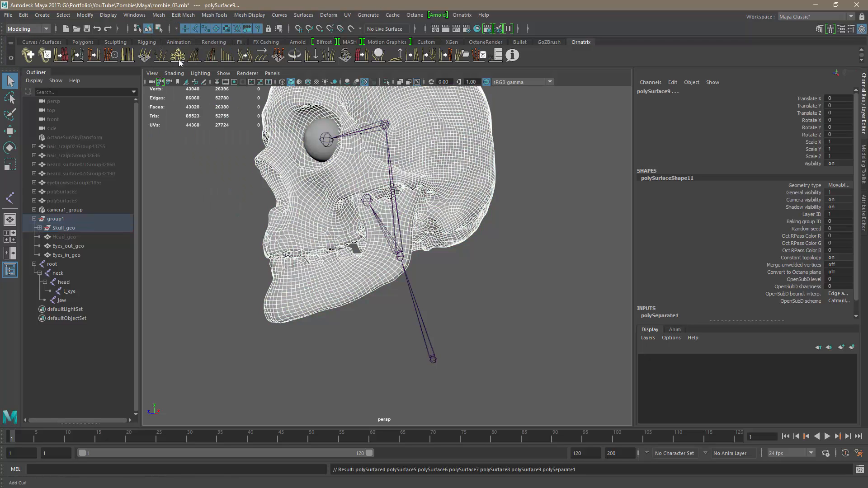
# Check the separated cranium and lower jaw and delete the small stray pieces, keeping only these two.
pyautogui.click(178, 165)
pyautogui.click(299, 194)
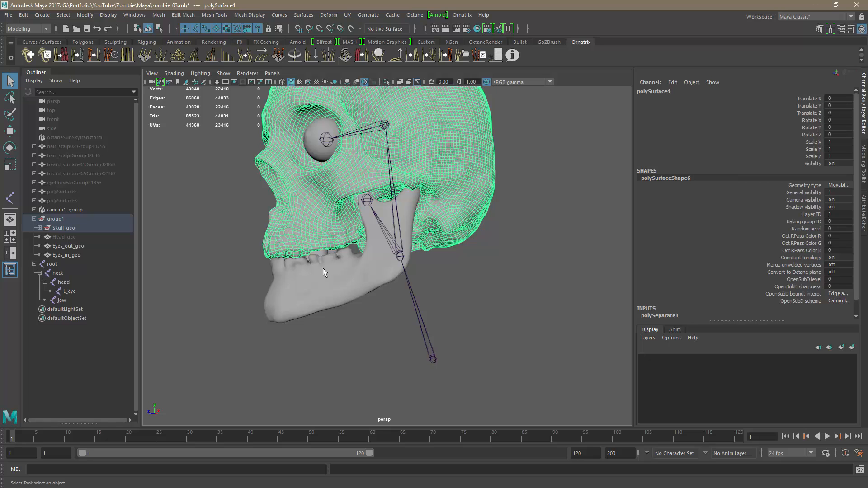
pyautogui.click(322, 272)
pyautogui.click(321, 225)
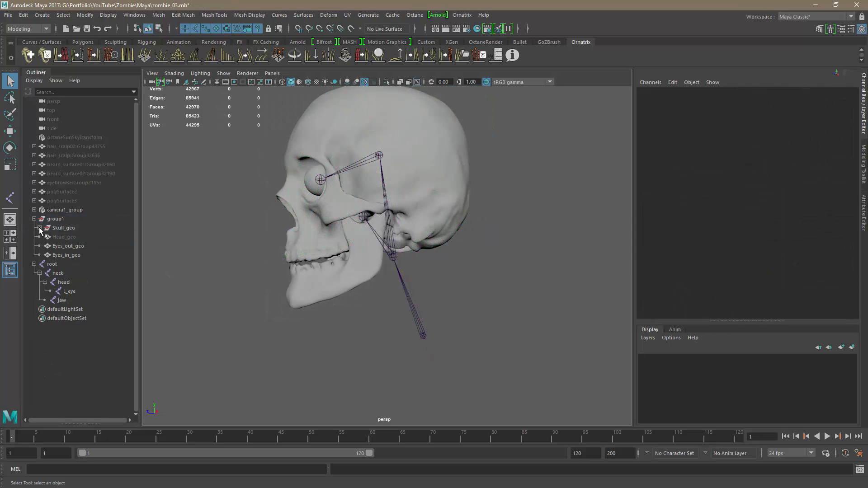
# Delete the construction history of both separated skull pieces, polySurface4 and polySurface7, and clear the selection.
pyautogui.click(40, 228)
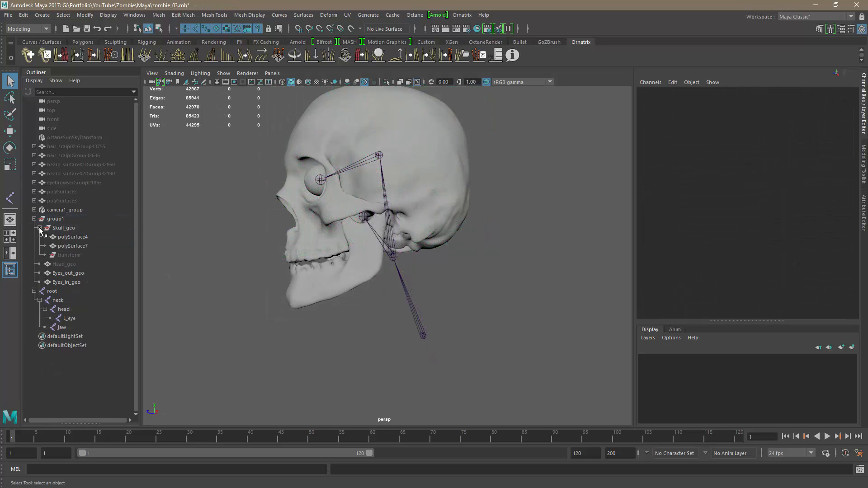
pyautogui.click(68, 236)
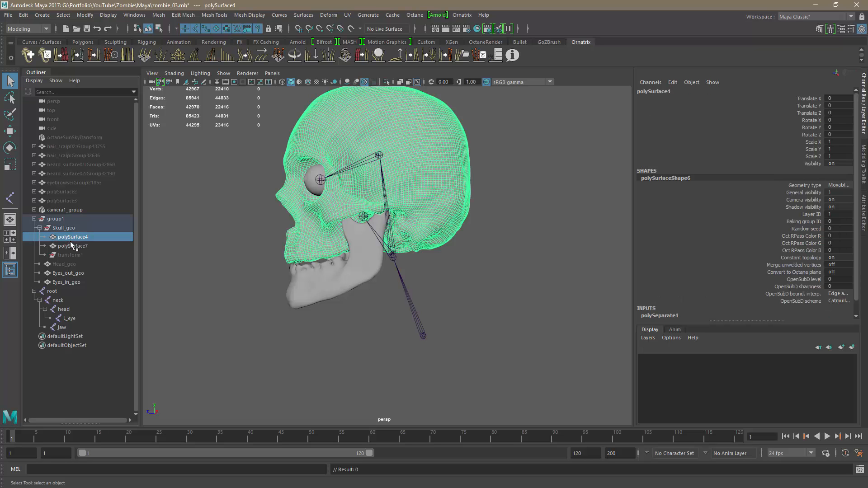
pyautogui.click(72, 246)
pyautogui.click(69, 238)
pyautogui.click(70, 246)
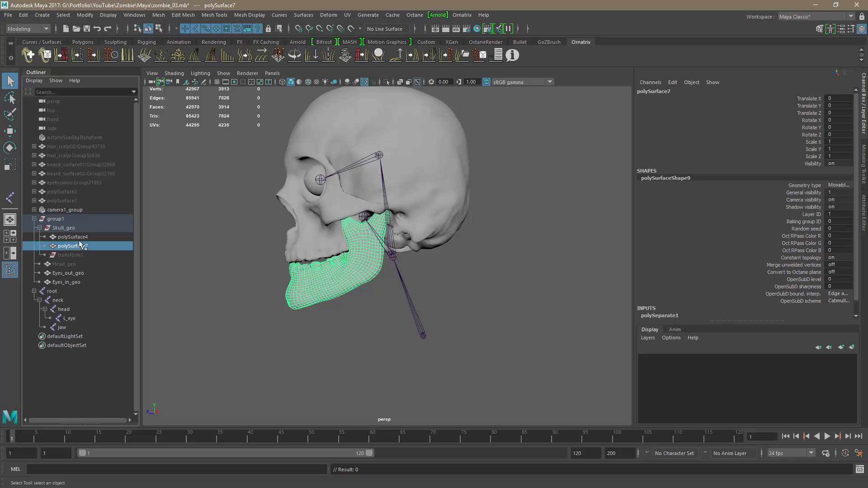
pyautogui.keyDown('ctrl'); pyautogui.click(81, 237); pyautogui.keyUp('ctrl')
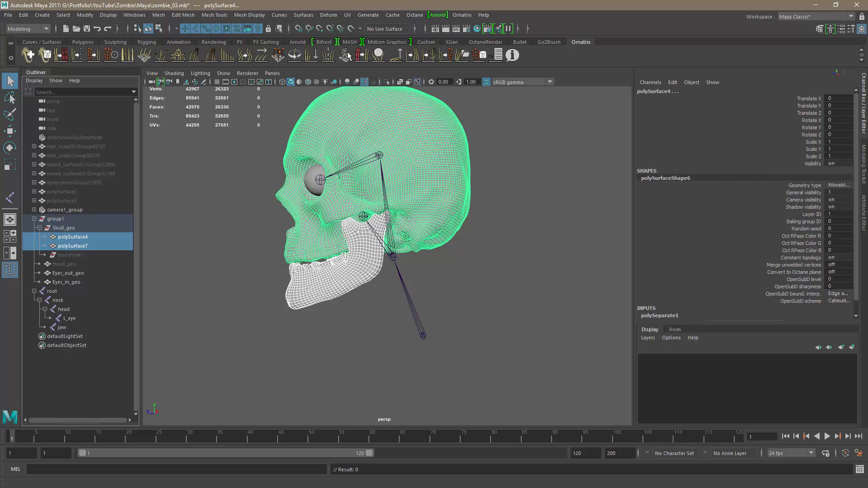
pyautogui.click(425, 42)
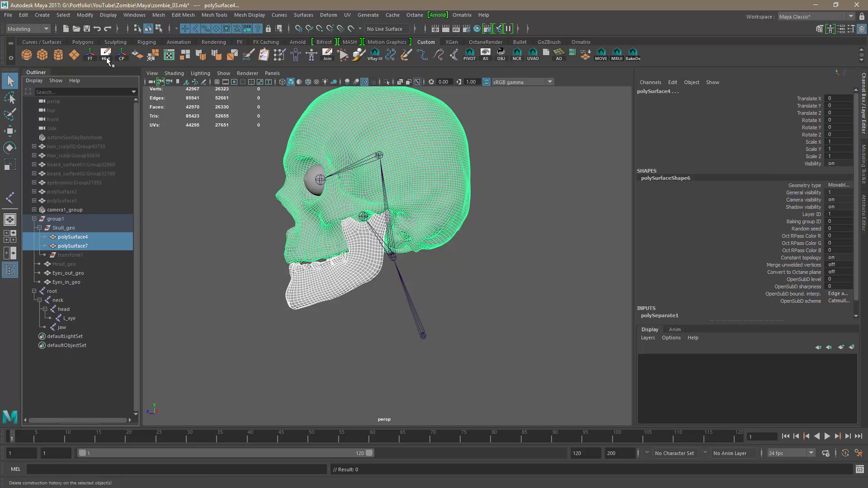
pyautogui.click(107, 56)
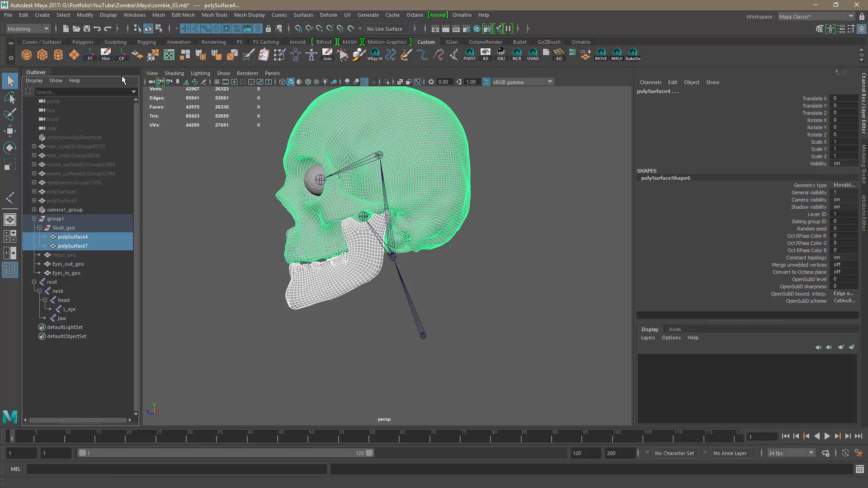
pyautogui.keyDown('alt'); pyautogui.moveTo(324, 280); pyautogui.dragTo(353, 281, button='right'); pyautogui.keyUp('alt')
pyautogui.keyDown('alt'); pyautogui.moveTo(352, 281); pyautogui.dragTo(384, 275); pyautogui.keyUp('alt')
pyautogui.click(454, 284)
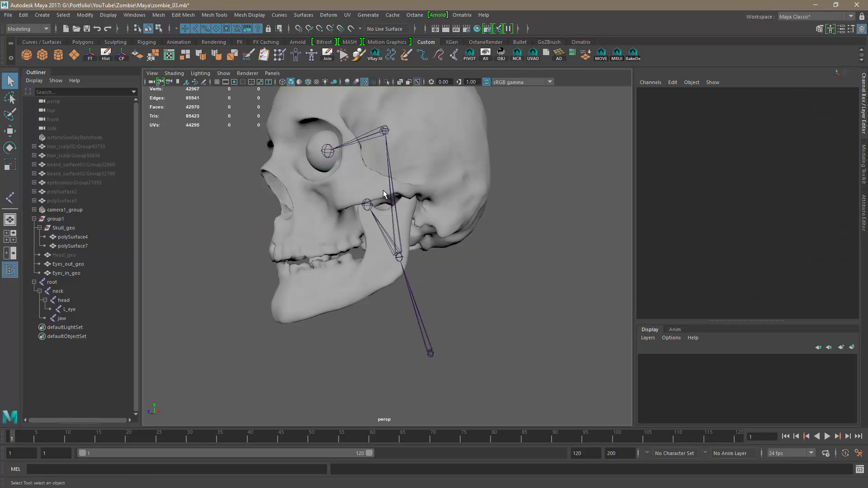
# Bind the cranium mesh polySurface4 to the neck joint with Bind Skin, using Selected joints and max influences 1.
pyautogui.keyDown('alt'); pyautogui.moveTo(497, 335); pyautogui.dragTo(394, 269); pyautogui.keyUp('alt')
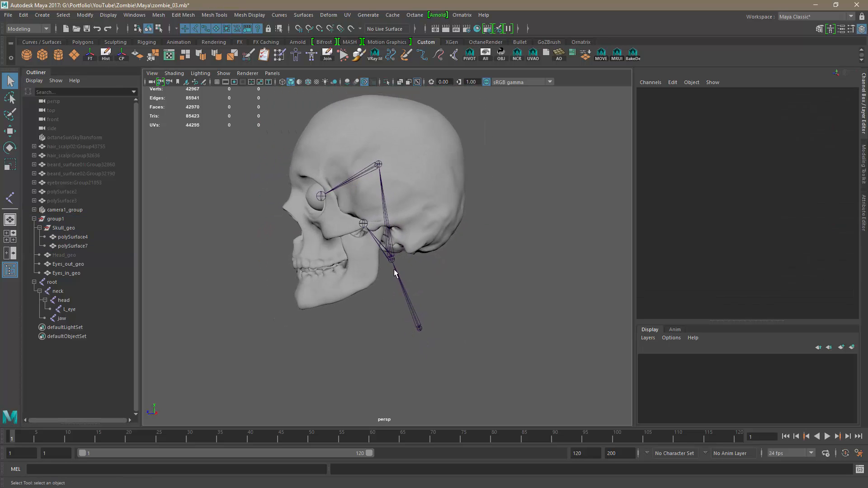
pyautogui.click(392, 258)
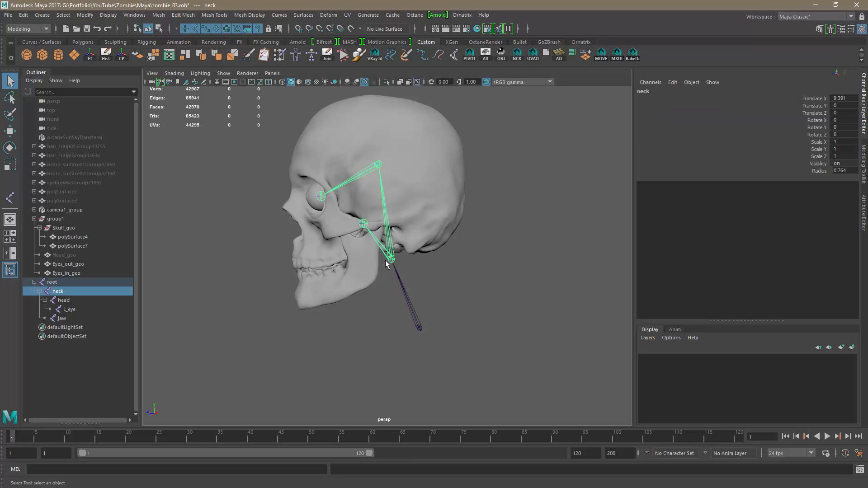
pyautogui.keyDown('shift'); pyautogui.click(423, 190); pyautogui.keyUp('shift')
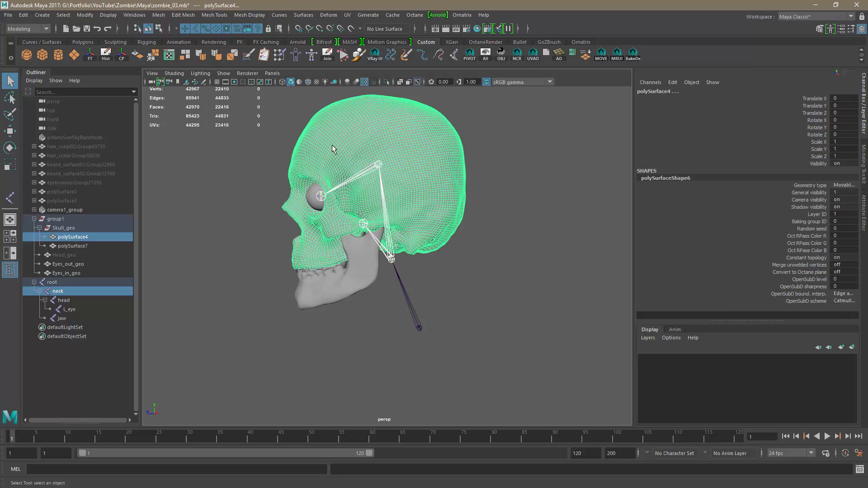
pyautogui.click(30, 28)
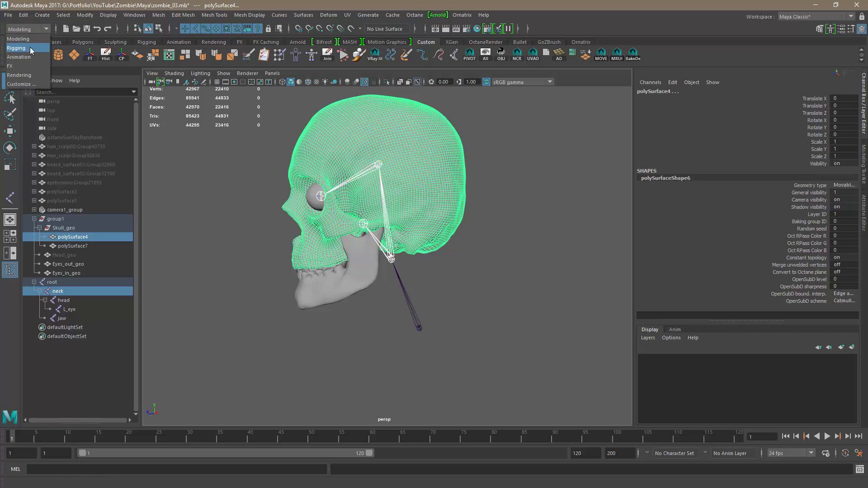
pyautogui.click(16, 48)
pyautogui.click(185, 16)
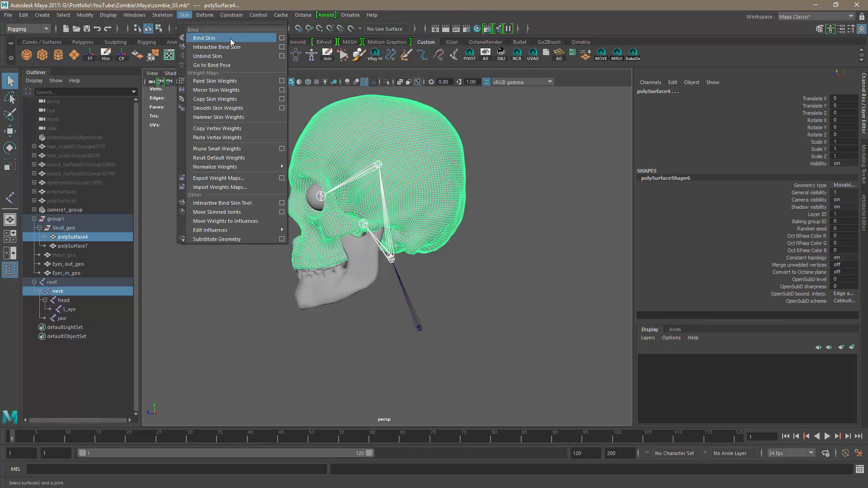
pyautogui.click(282, 38)
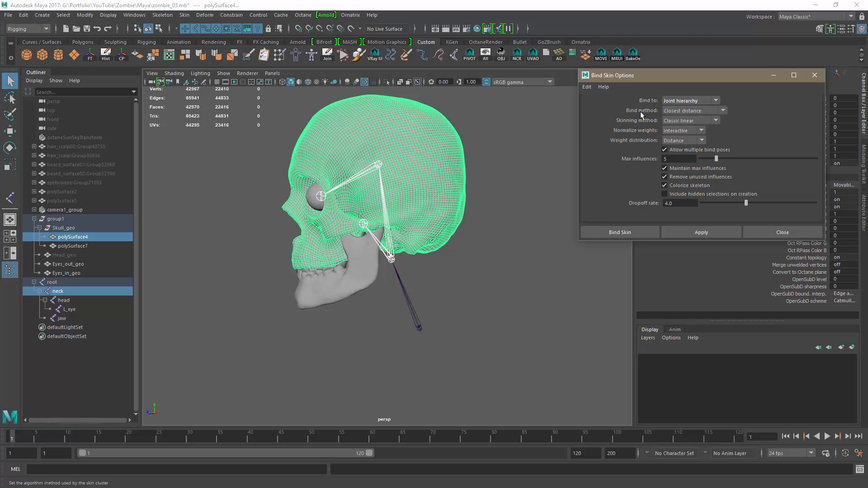
pyautogui.click(684, 101)
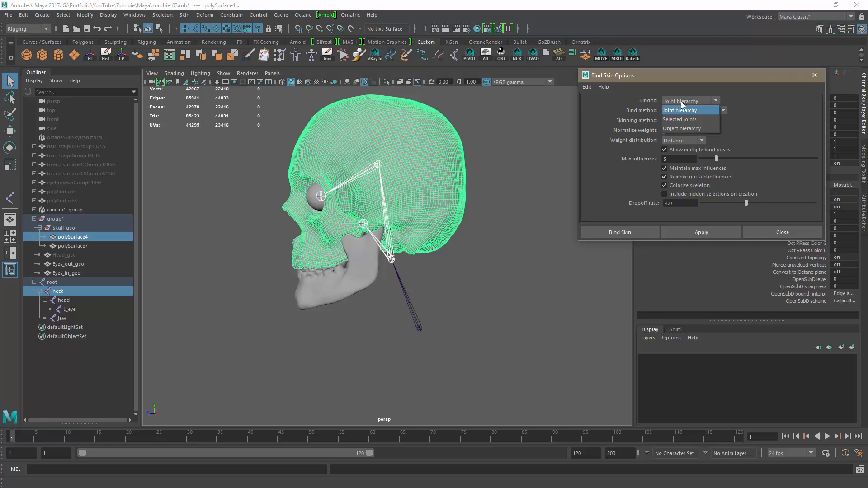
pyautogui.click(682, 120)
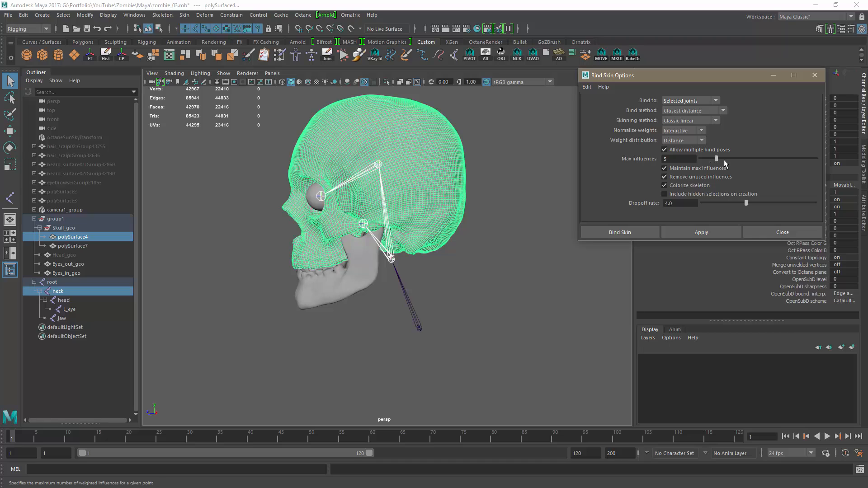
pyautogui.moveTo(716, 159); pyautogui.dragTo(700, 159)
pyautogui.click(616, 233)
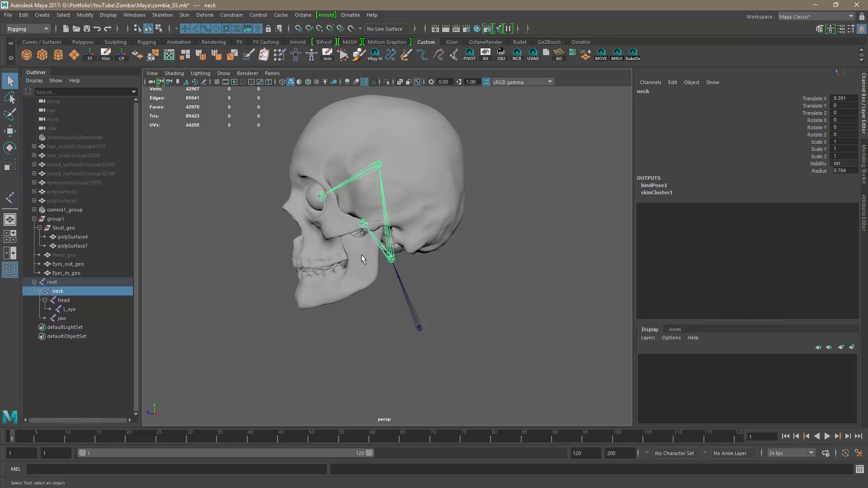
# Bind the lower jaw mesh polySurface7 to the jaw joint, using Bind Skin with Selected joints and max influences 1.
pyautogui.keyDown('alt'); pyautogui.moveTo(419, 317); pyautogui.dragTo(455, 332, button='right'); pyautogui.keyUp('alt')
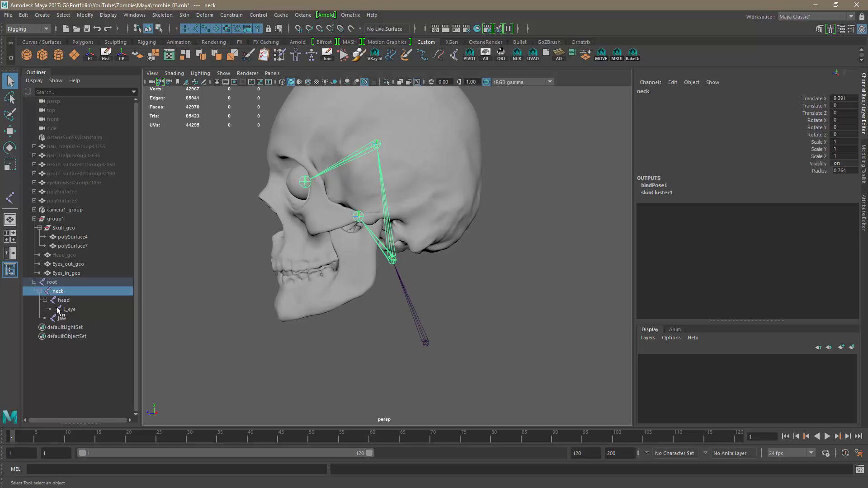
pyautogui.click(68, 319)
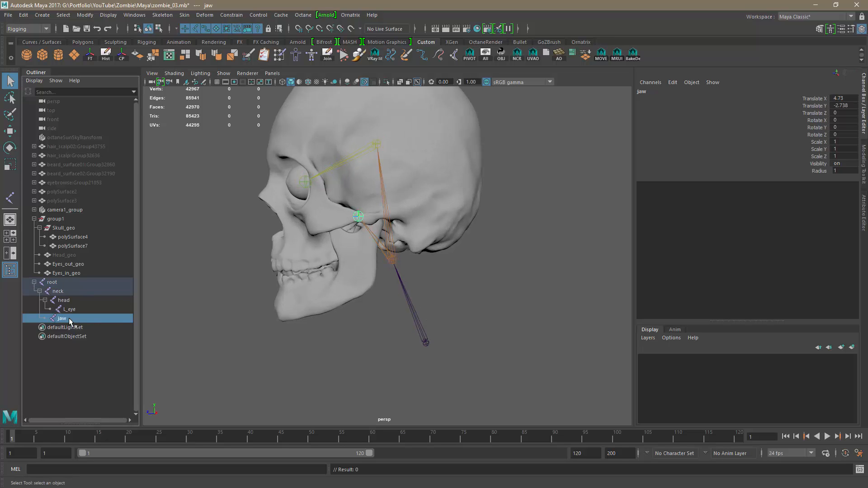
pyautogui.keyDown('shift'); pyautogui.click(370, 284); pyautogui.keyUp('shift')
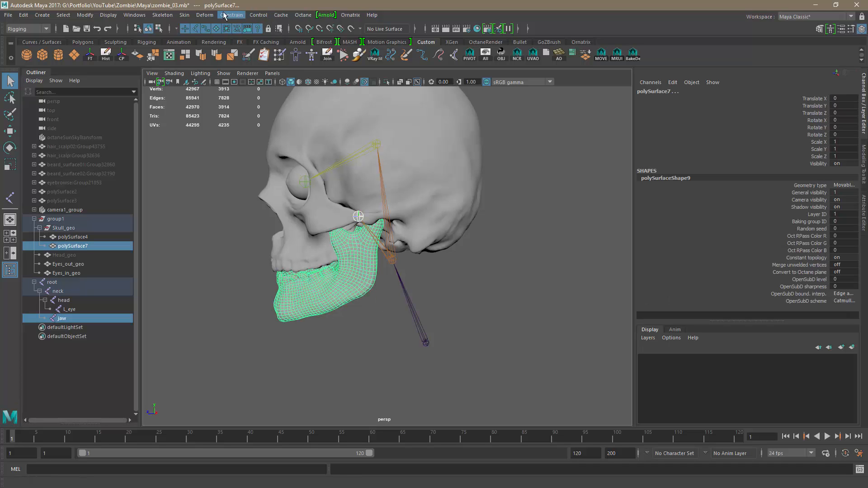
pyautogui.click(184, 15)
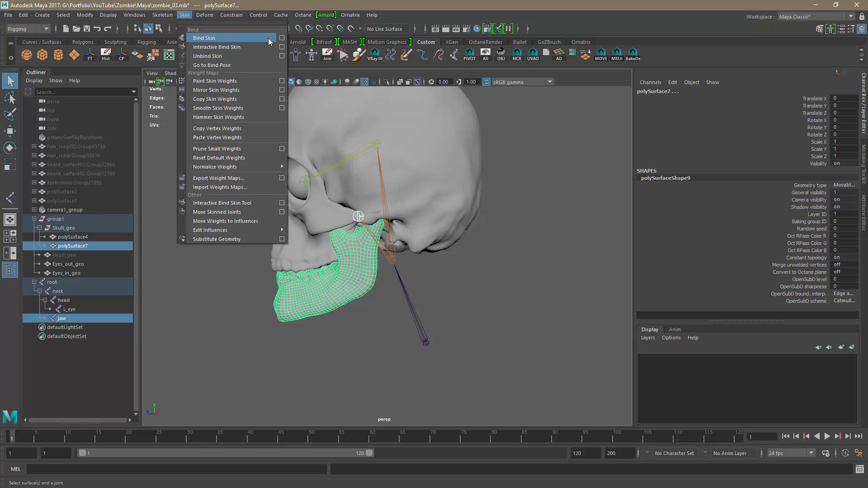
pyautogui.click(281, 38)
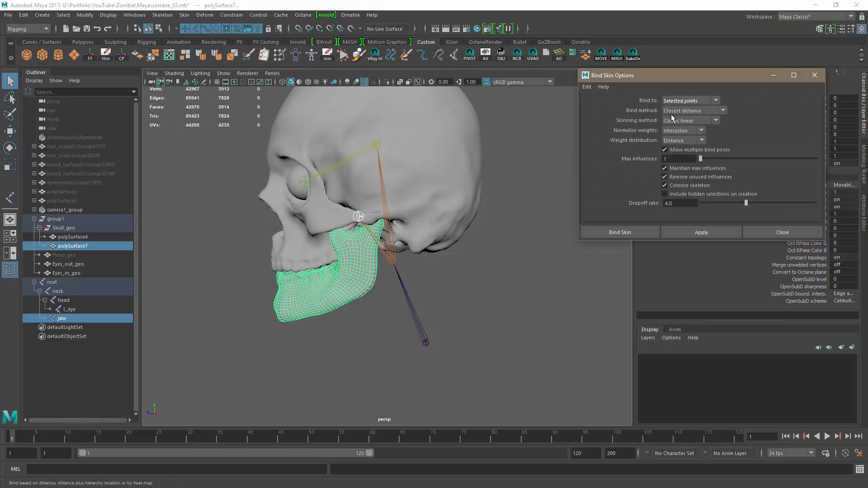
pyautogui.click(502, 257)
# Rotate the jaw joint to test how the lower jaw follows it, and undo the rotation.
pyautogui.click(354, 216)
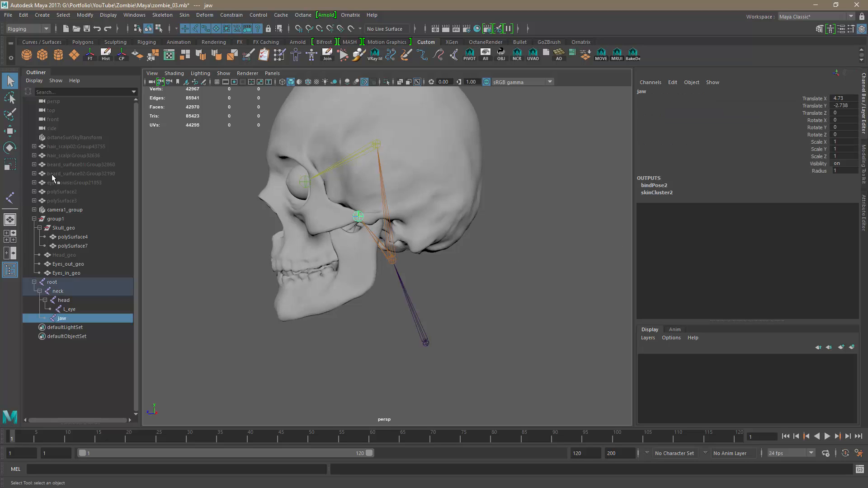
pyautogui.click(11, 149)
pyautogui.moveTo(322, 198)
pyautogui.mouseDown()
pyautogui.moveTo(319, 216)
pyautogui.moveTo(304, 180)
pyautogui.moveTo(317, 211)
pyautogui.mouseUp()
pyautogui.hotkey('ctrl', 'z')
pyautogui.keyDown('alt'); pyautogui.moveTo(490, 310); pyautogui.dragTo(422, 318, button='right'); pyautogui.keyUp('alt')
pyautogui.keyDown('alt'); pyautogui.moveTo(422, 318); pyautogui.dragTo(435, 295); pyautogui.keyUp('alt')
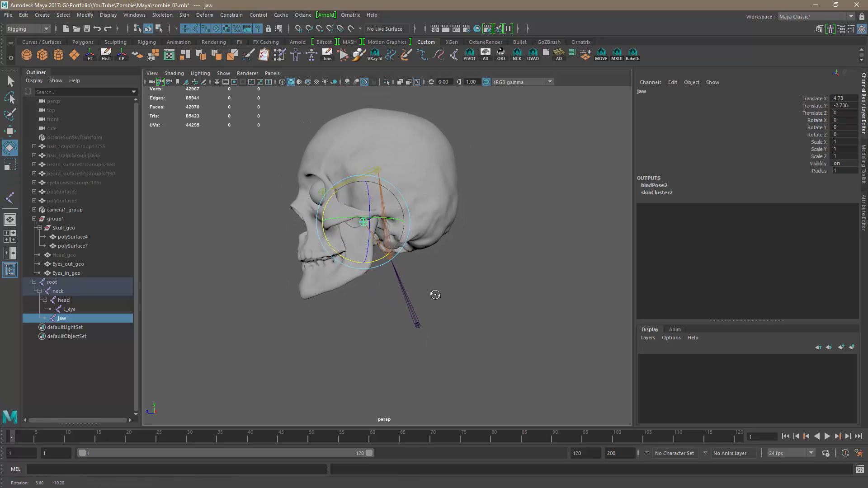
# Rotate the neck joint to test how the whole skull follows it, and undo the rotation.
pyautogui.click(427, 283)
pyautogui.click(392, 257)
pyautogui.moveTo(401, 243); pyautogui.dragTo(428, 244)
pyautogui.hotkey('ctrl', 'z')
# Examine how the Eyes_out_geo and Eyes_in_geo meshes cover both eye sockets relative to the L_eye joint.
pyautogui.keyDown('alt'); pyautogui.moveTo(457, 296); pyautogui.dragTo(510, 332, button='right'); pyautogui.keyUp('alt')
pyautogui.click(465, 293)
pyautogui.keyDown('alt'); pyautogui.moveTo(464, 293); pyautogui.dragTo(486, 289); pyautogui.keyUp('alt')
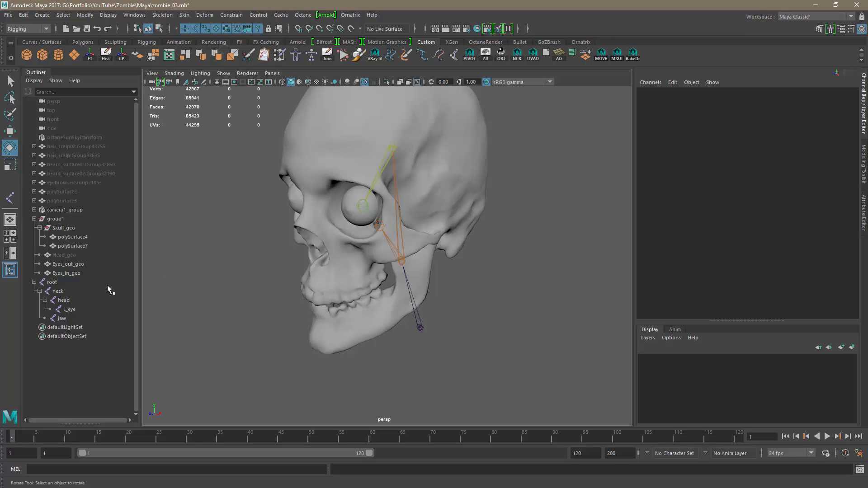
pyautogui.click(72, 309)
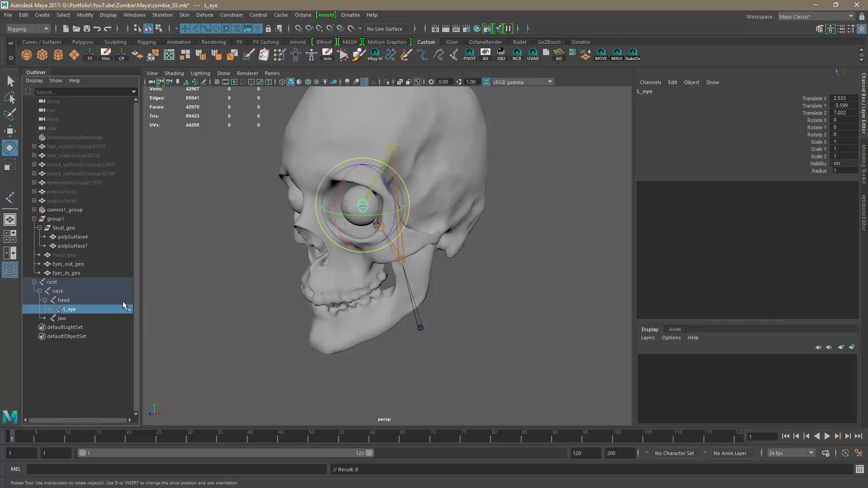
pyautogui.keyDown('ctrl'); pyautogui.click(78, 266); pyautogui.keyUp('ctrl')
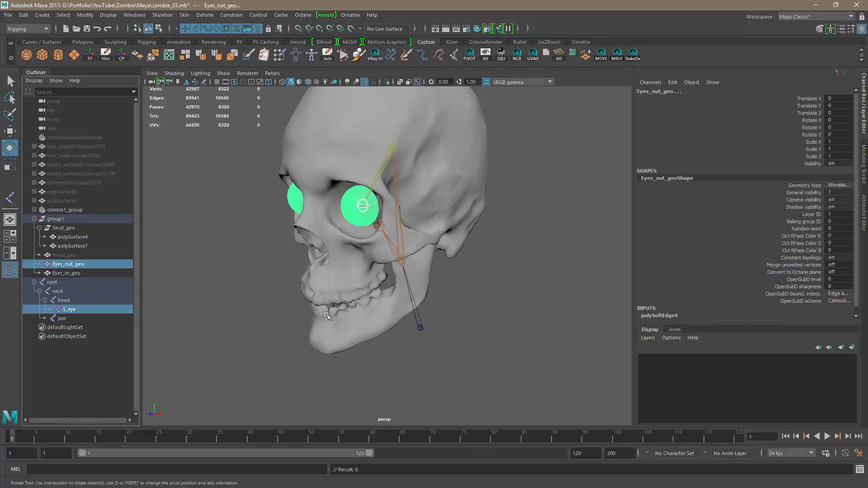
pyautogui.click(64, 273)
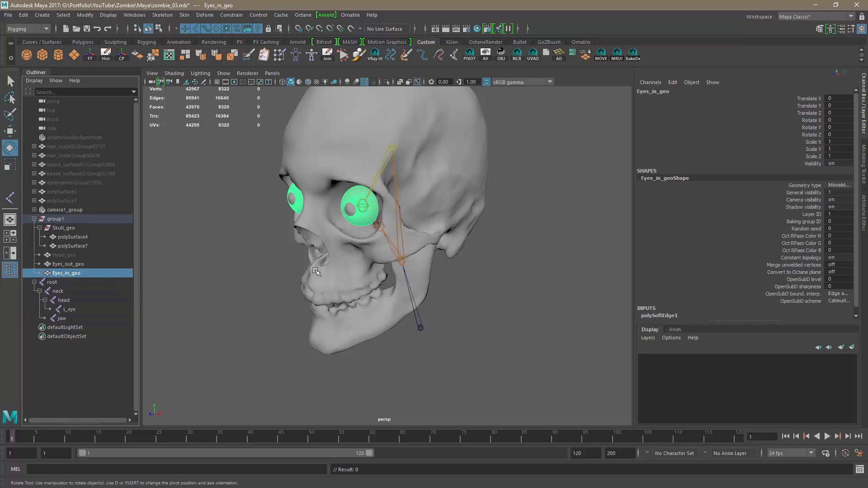
pyautogui.scroll(6, 315, 272)
pyautogui.scroll(-3, 316, 269)
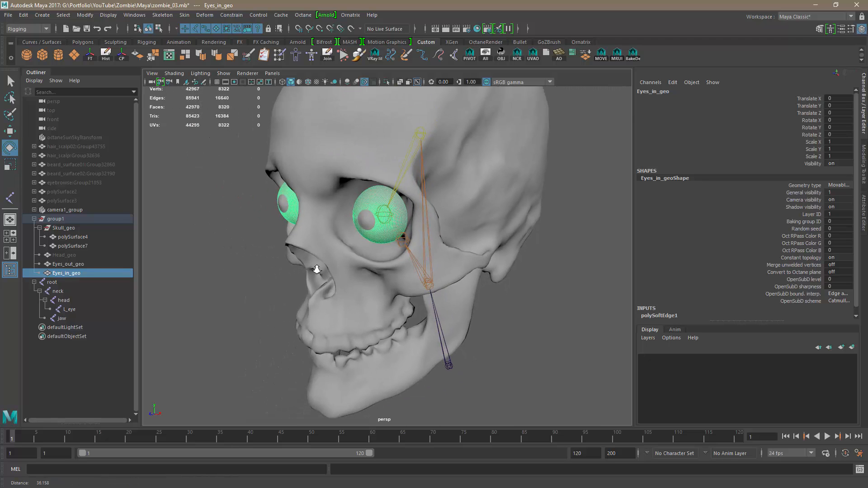
pyautogui.keyDown('alt'); pyautogui.moveTo(317, 270); pyautogui.dragTo(331, 272); pyautogui.keyUp('alt')
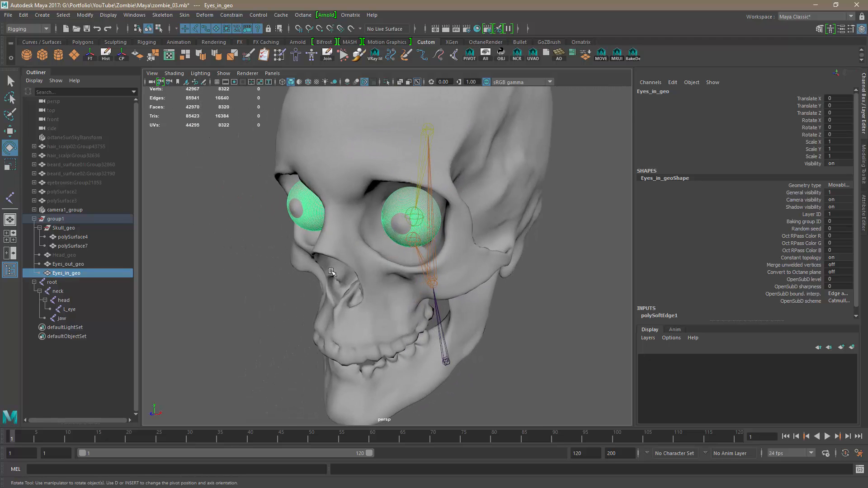
# Separate the outer eye mesh Eyes_out_geo into individual eyeball pieces with Mesh Separate.
pyautogui.click(86, 265)
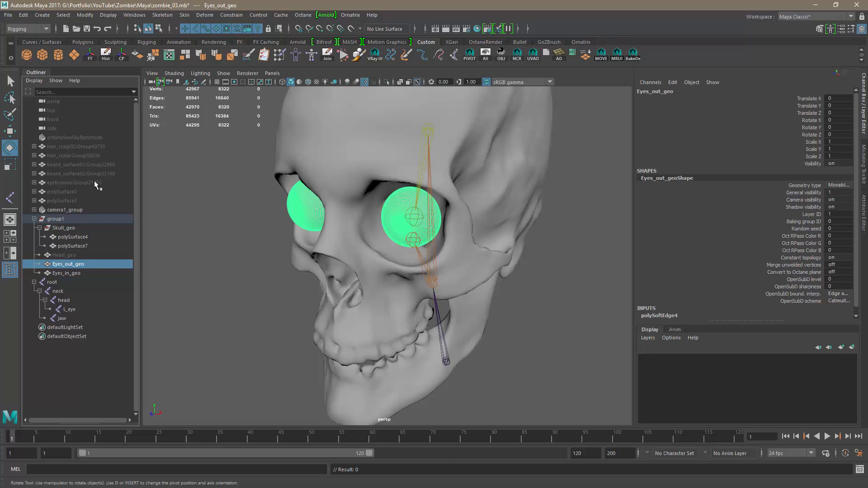
pyautogui.click(27, 29)
pyautogui.click(26, 36)
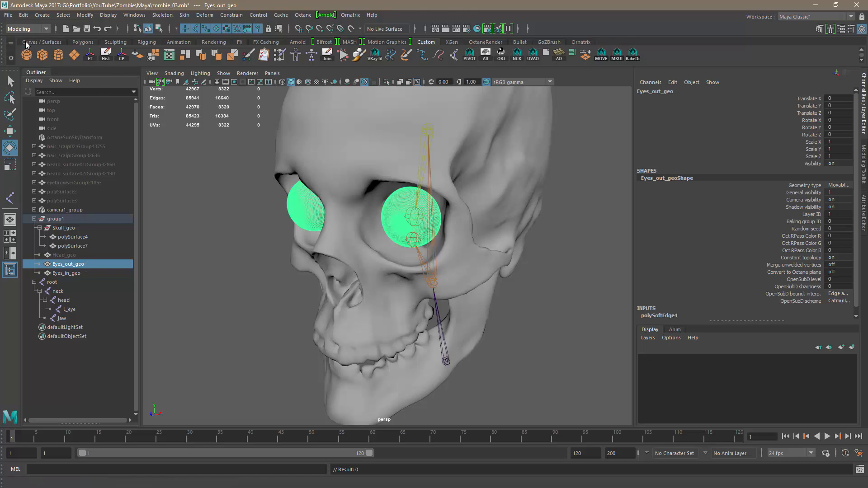
pyautogui.click(158, 15)
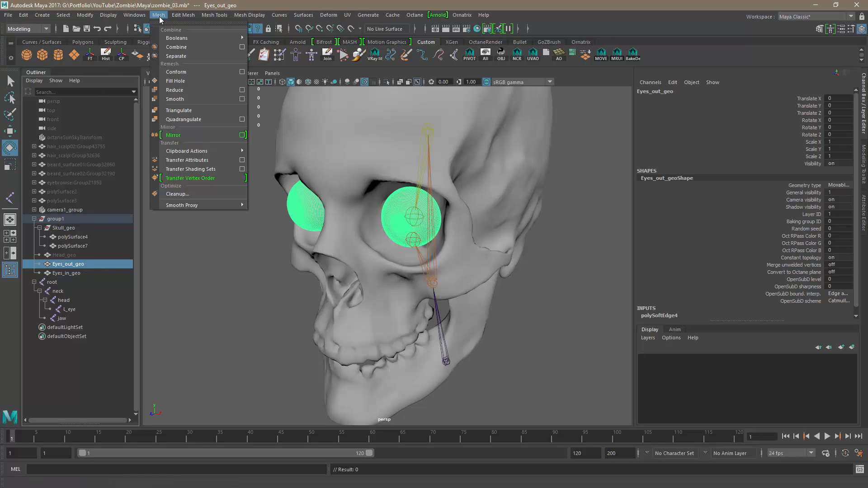
pyautogui.click(176, 56)
# Separate the inner eye mesh Eyes_in_geo into individual eyeball pieces.
pyautogui.click(67, 273)
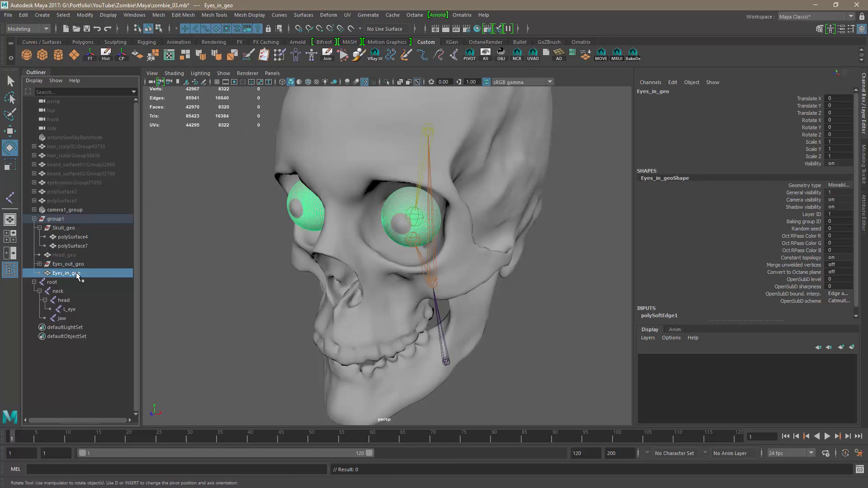
pyautogui.click(159, 15)
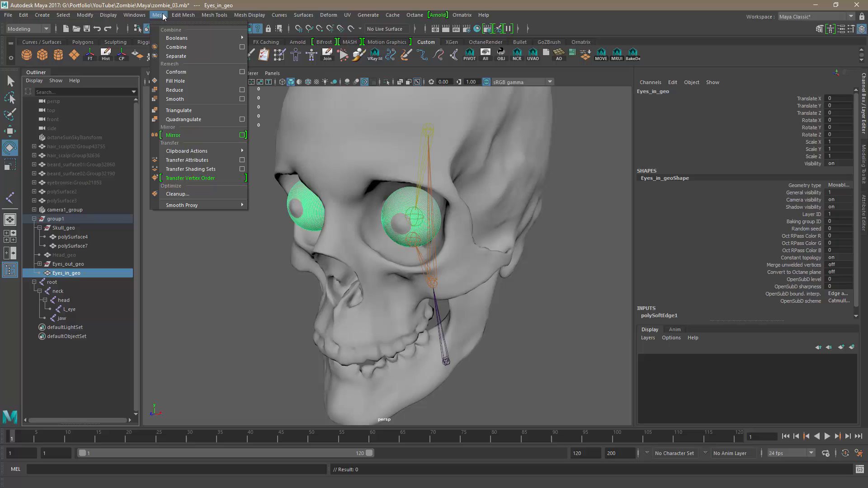
pyautogui.click(177, 56)
# Expand the Eyes_out_geo and Eyes_in_geo groups and delete the construction history of their separated pieces.
pyautogui.click(39, 273)
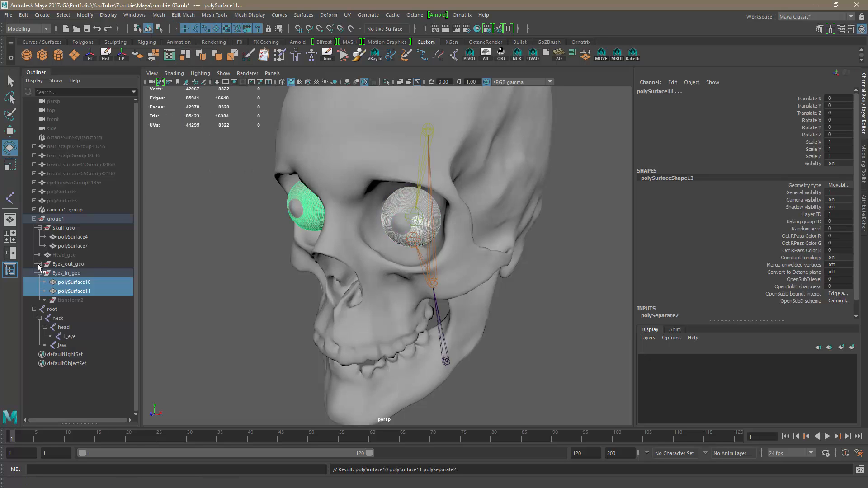
pyautogui.click(40, 264)
pyautogui.click(70, 273)
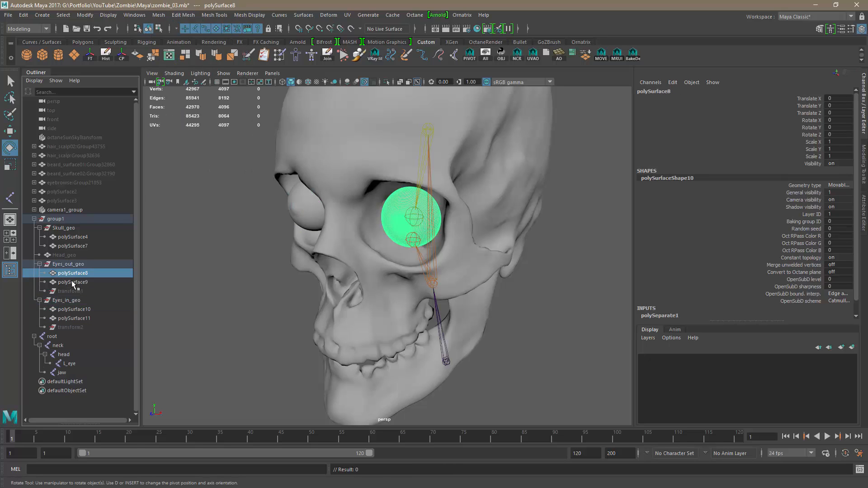
pyautogui.click(73, 282)
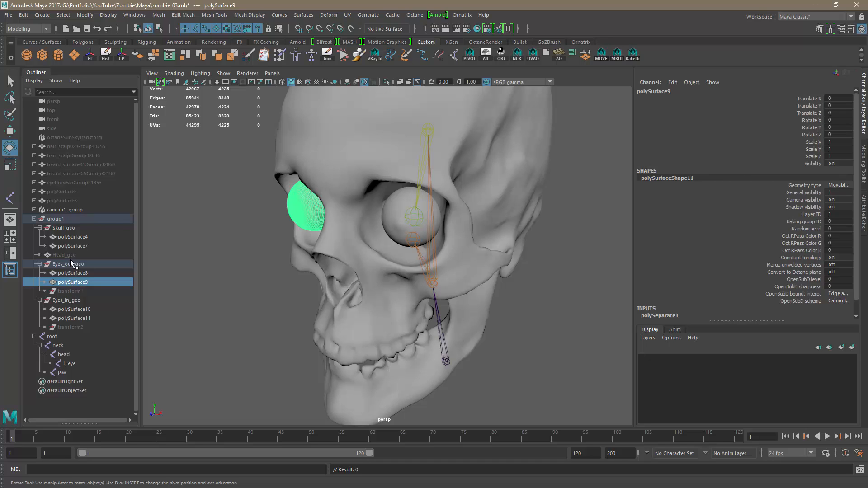
pyautogui.click(71, 263)
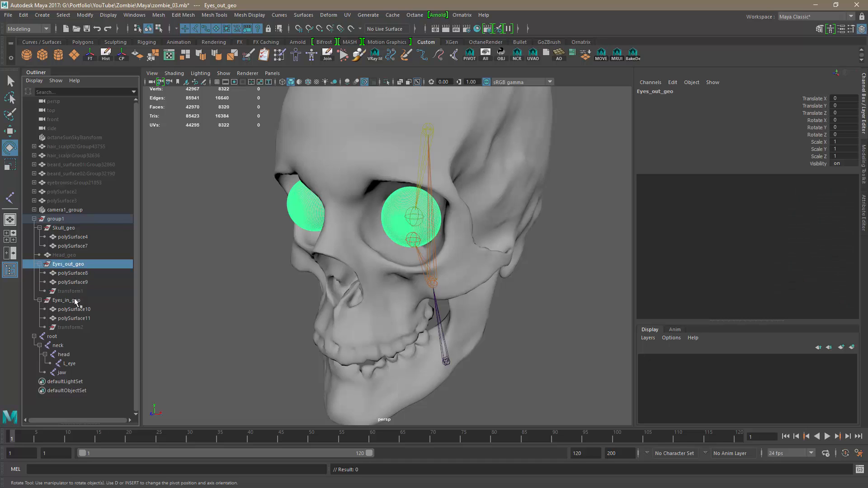
pyautogui.click(76, 300)
pyautogui.moveTo(76, 274); pyautogui.dragTo(76, 309)
pyautogui.click(109, 62)
pyautogui.click(108, 60)
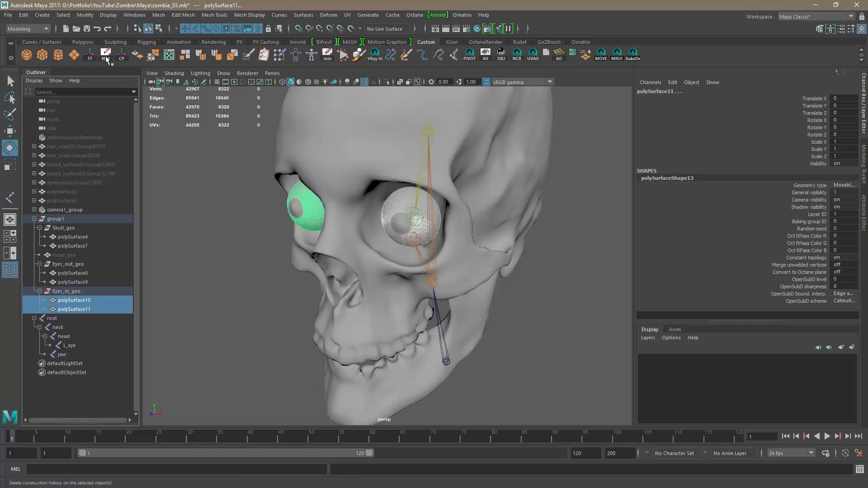
# Select the outer mesh polySurface8 and inner mesh polySurface10 to check that both belong to the left eye.
pyautogui.click(73, 274)
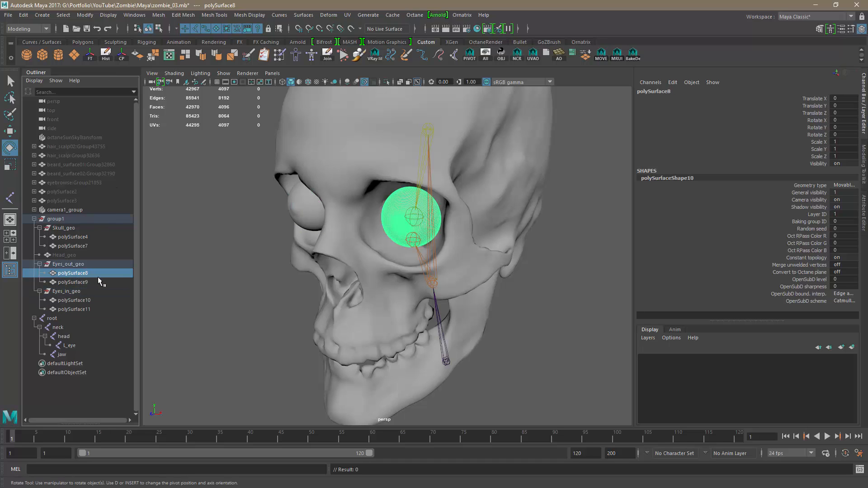
pyautogui.click(74, 300)
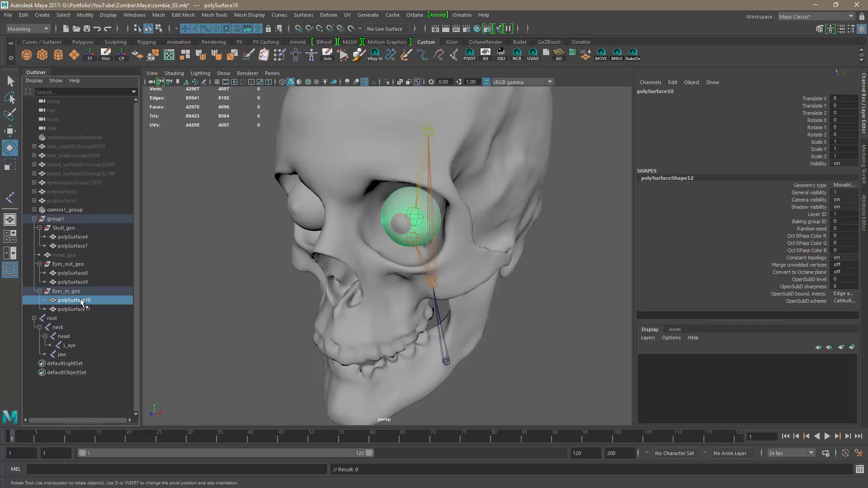
pyautogui.keyDown('ctrl'); pyautogui.click(72, 273); pyautogui.keyUp('ctrl')
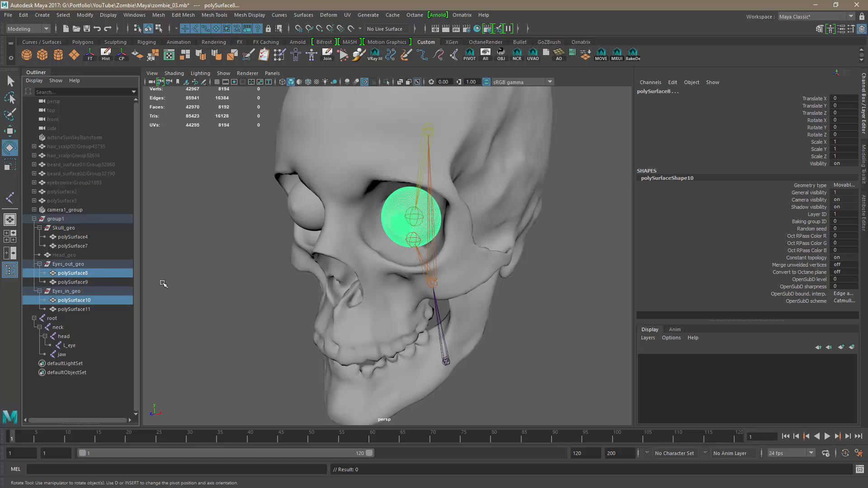
pyautogui.keyDown('alt'); pyautogui.moveTo(163, 284); pyautogui.dragTo(133, 276); pyautogui.keyUp('alt')
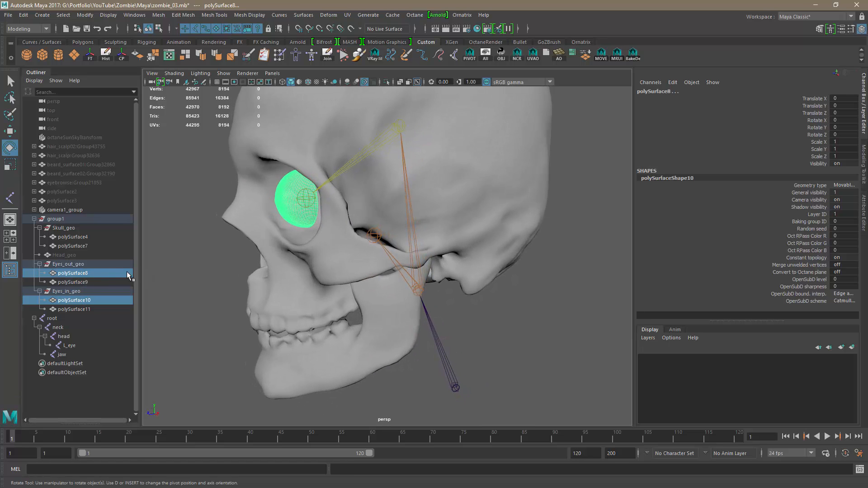
# Hide the left eye's outer mesh polySurface8 to inspect the inner eyeball beneath it, and show it again.
pyautogui.click(95, 273)
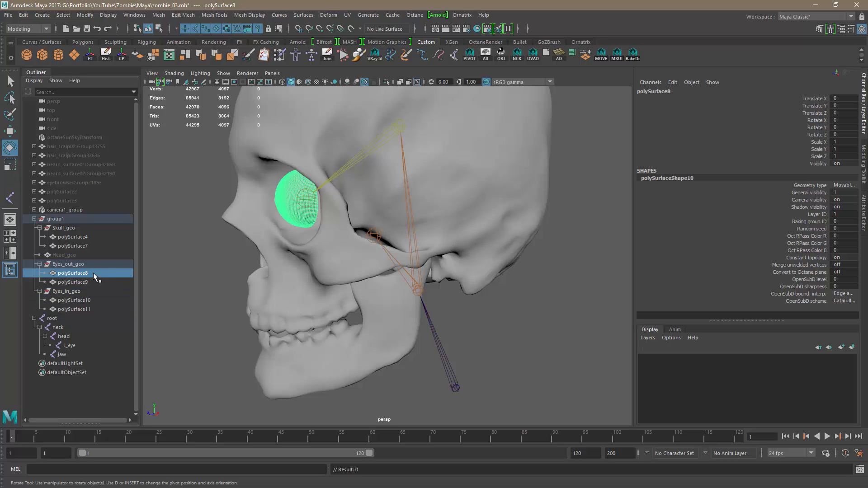
pyautogui.keyDown('alt'); pyautogui.moveTo(267, 279); pyautogui.dragTo(333, 275, button='right'); pyautogui.keyUp('alt')
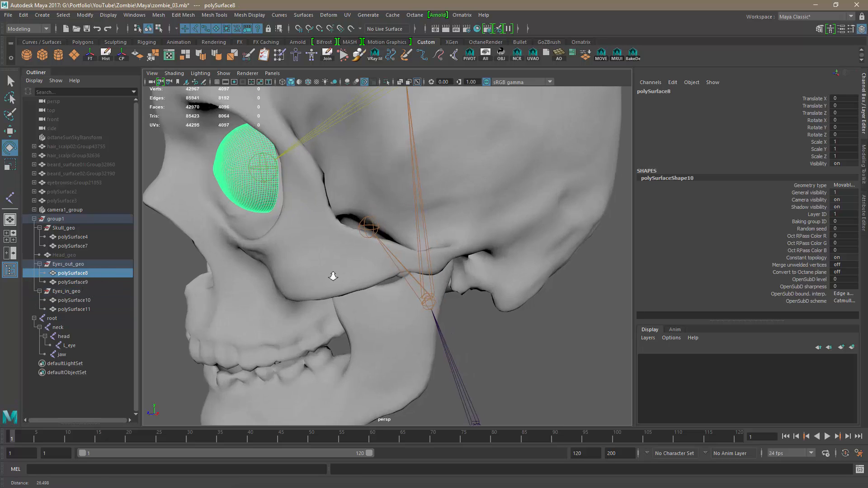
pyautogui.keyDown('alt'); pyautogui.moveTo(334, 276); pyautogui.dragTo(429, 318, button='middle'); pyautogui.keyUp('alt')
pyautogui.keyDown('alt'); pyautogui.moveTo(384, 294); pyautogui.dragTo(429, 296, button='right'); pyautogui.keyUp('alt')
pyautogui.moveTo(425, 294)
pyautogui.keyDown('alt'); pyautogui.mouseDown()
pyautogui.moveTo(434, 305)
pyautogui.moveTo(427, 298)
pyautogui.mouseUp(); pyautogui.keyUp('alt')
pyautogui.keyDown('alt'); pyautogui.moveTo(427, 298); pyautogui.dragTo(290, 274, button='right'); pyautogui.keyUp('alt')
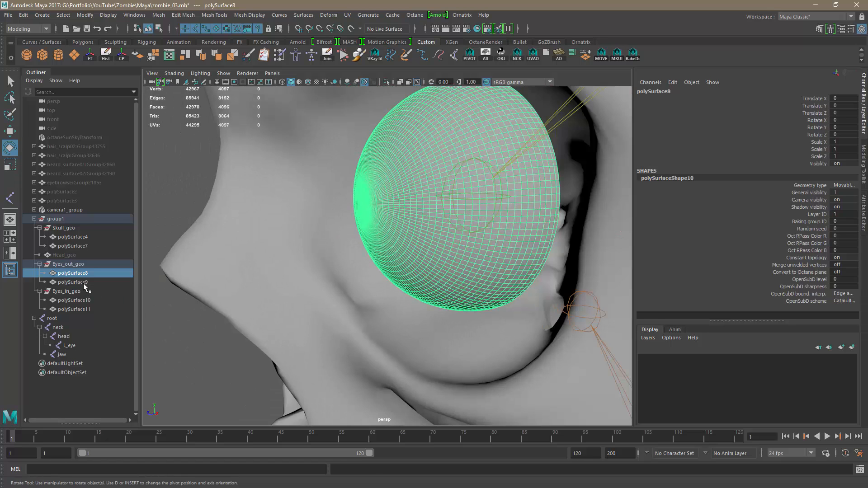
pyautogui.hotkey('ctrl', 'h')
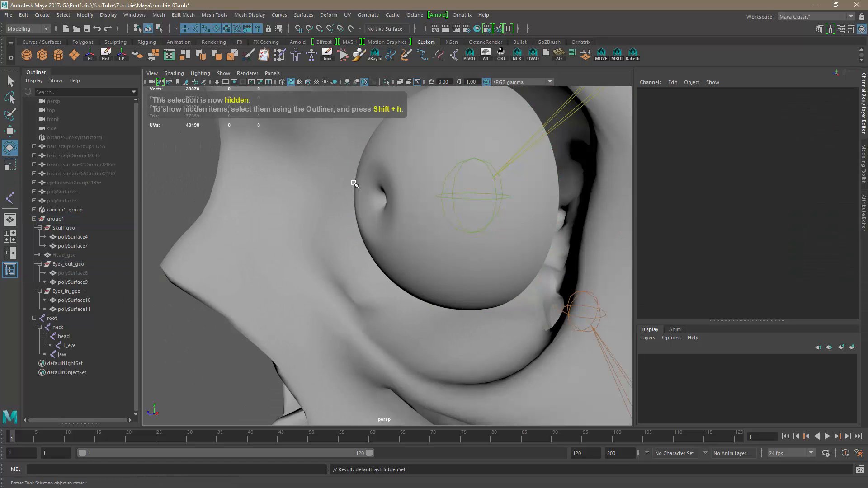
pyautogui.hotkey('shift', 'h')
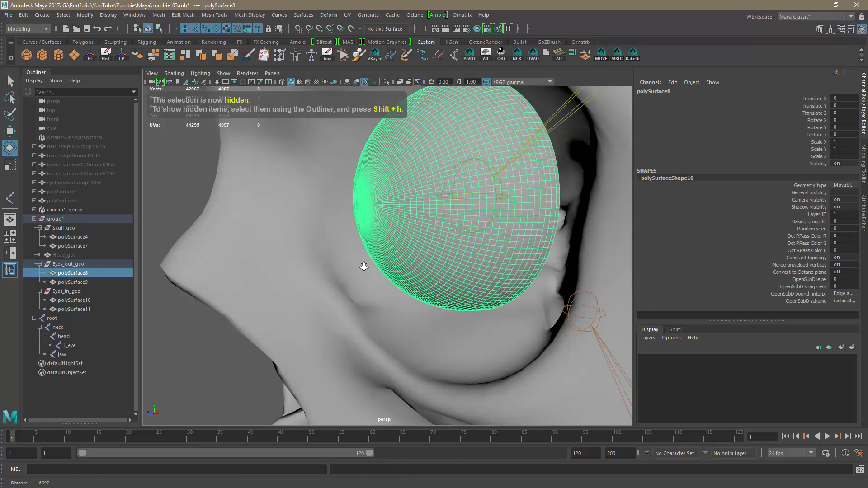
# Bind polySurface8 and polySurface10 to the L_eye joint, using Bind Skin with Selected joints and max influences 1.
pyautogui.keyDown('alt'); pyautogui.moveTo(441, 271); pyautogui.dragTo(382, 263); pyautogui.keyUp('alt')
pyautogui.keyDown('alt'); pyautogui.moveTo(464, 283); pyautogui.dragTo(413, 283, button='right'); pyautogui.keyUp('alt')
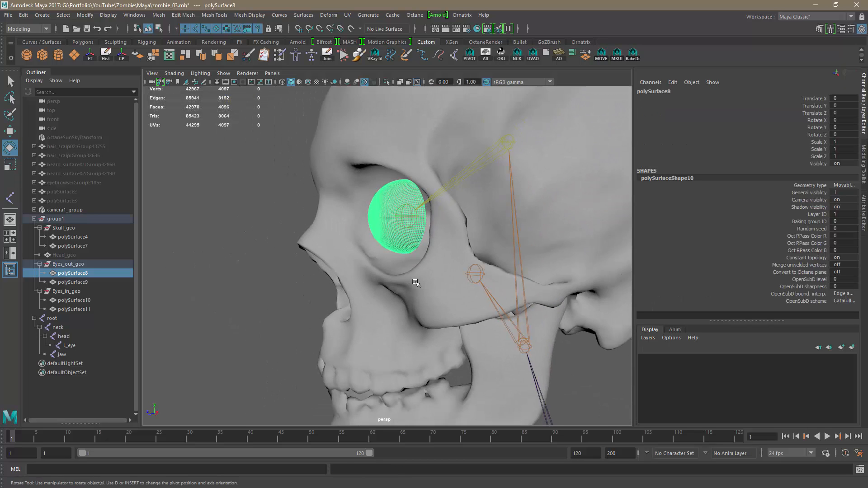
pyautogui.keyDown('alt'); pyautogui.moveTo(413, 283); pyautogui.dragTo(380, 276); pyautogui.keyUp('alt')
pyautogui.keyDown('alt'); pyautogui.moveTo(276, 273); pyautogui.dragTo(321, 272, button='right'); pyautogui.keyUp('alt')
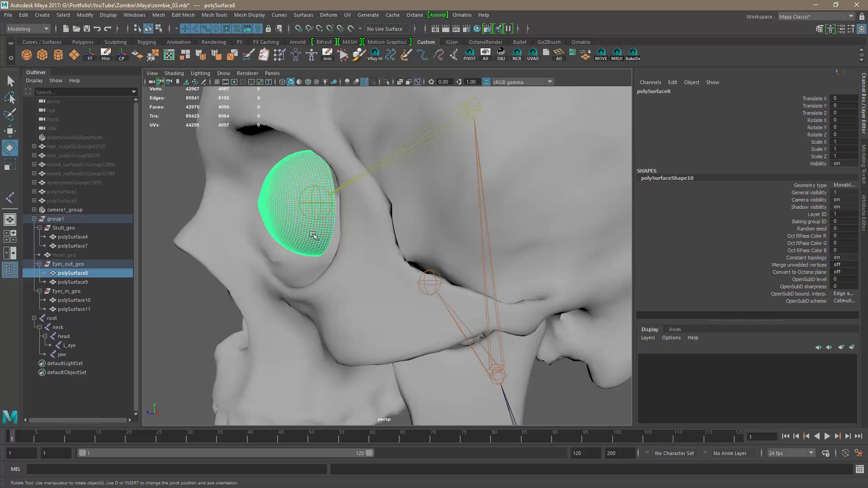
pyautogui.scroll(-2, 316, 244)
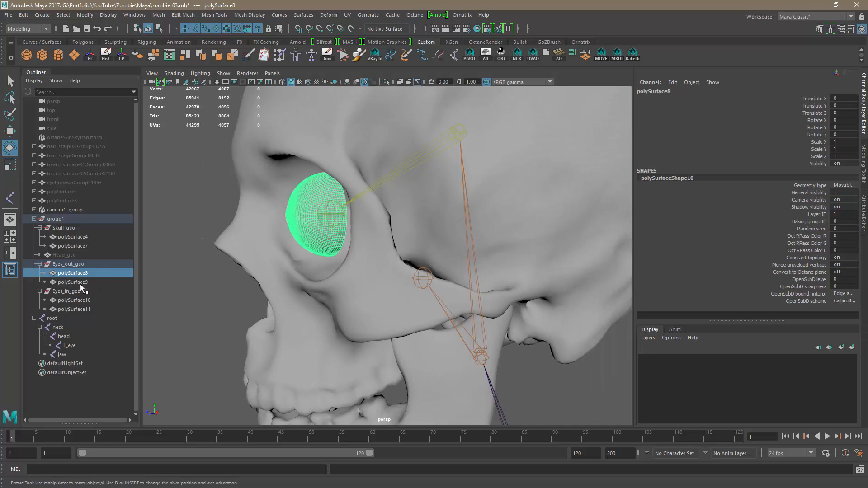
pyautogui.keyDown('ctrl'); pyautogui.click(81, 300); pyautogui.keyUp('ctrl')
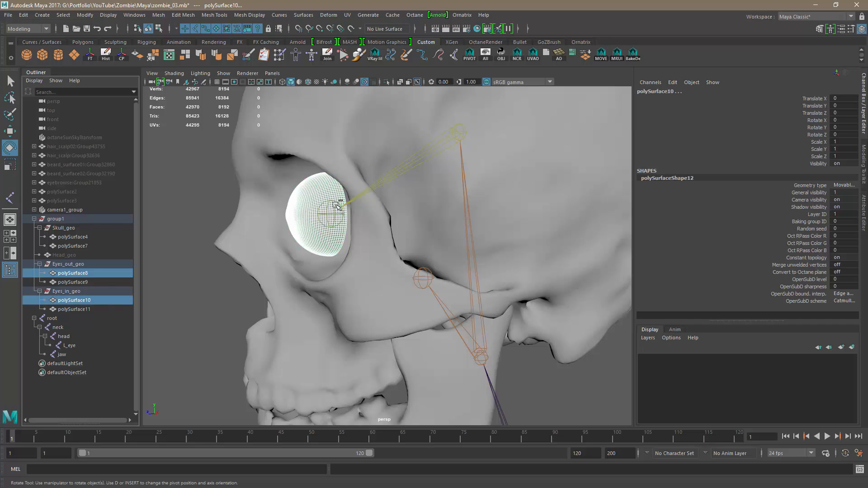
pyautogui.keyDown('shift'); pyautogui.click(335, 204); pyautogui.keyUp('shift')
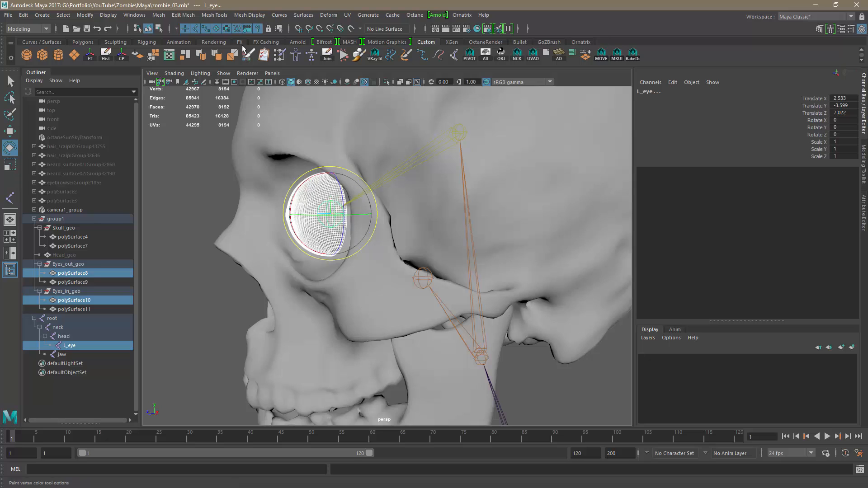
pyautogui.click(27, 29)
pyautogui.click(21, 46)
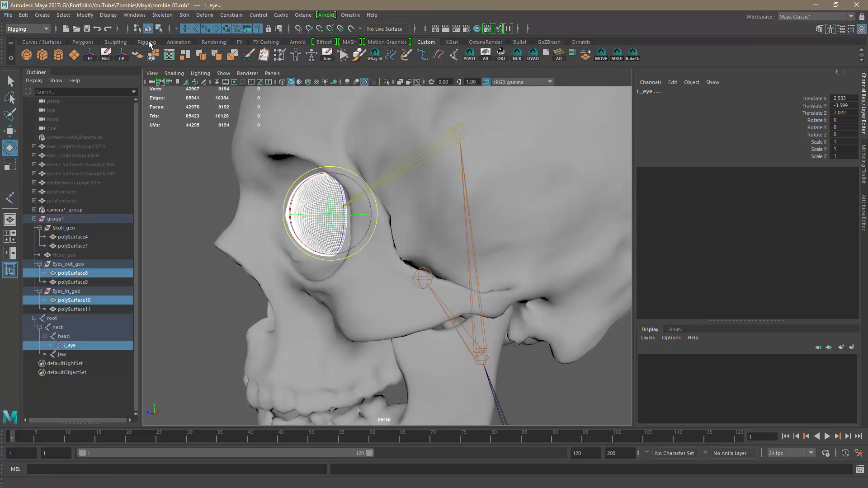
pyautogui.click(185, 16)
pyautogui.click(285, 36)
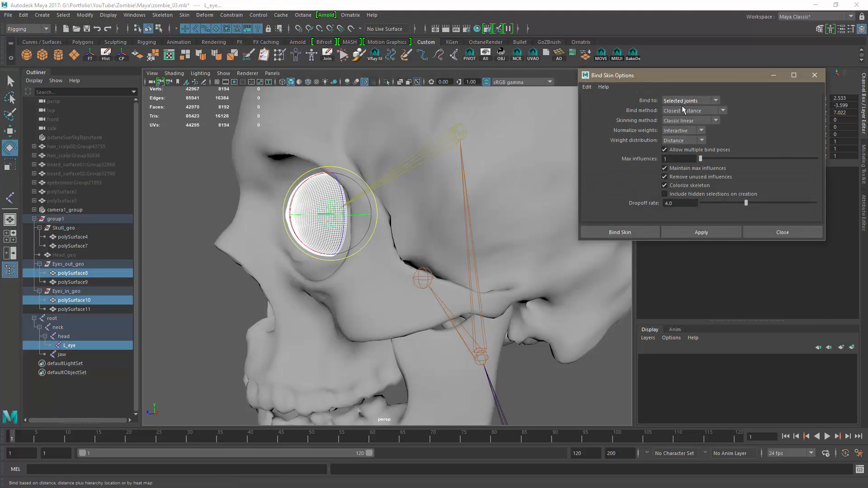
pyautogui.click(637, 234)
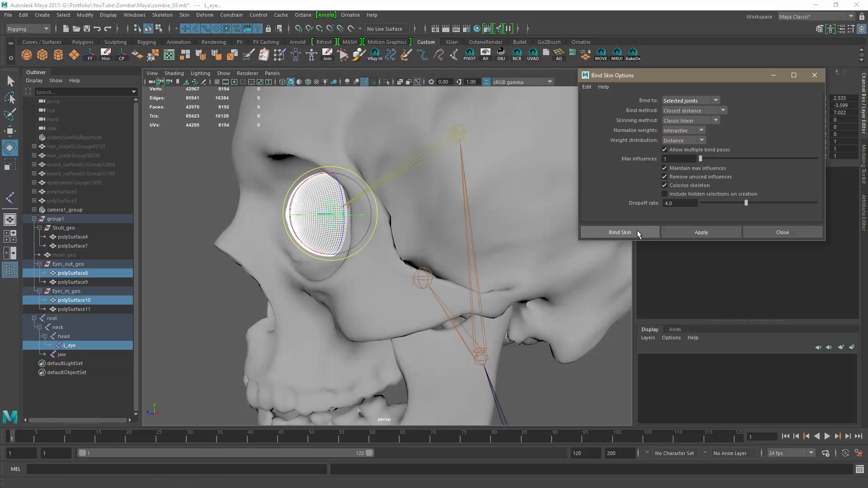
# Rotate the L_eye joint to test how the left eyeball follows it, and undo the rotation.
pyautogui.keyDown('alt'); pyautogui.moveTo(310, 237); pyautogui.dragTo(458, 230); pyautogui.keyUp('alt')
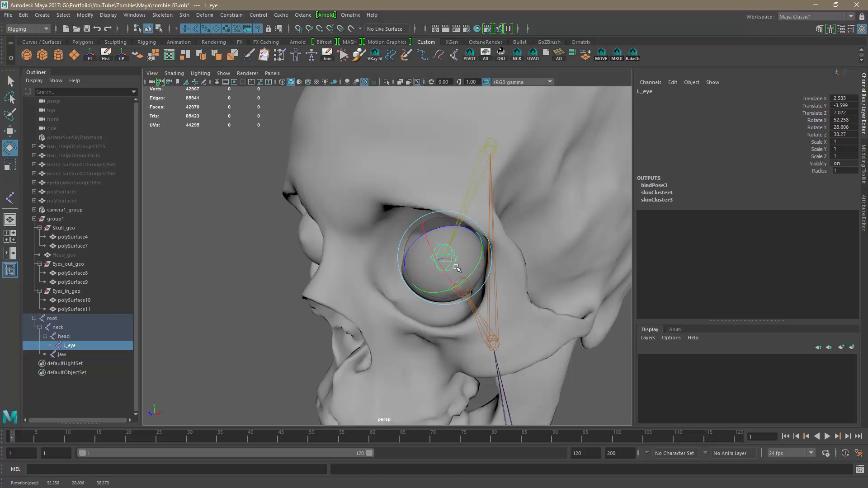
pyautogui.hotkey('ctrl', 'z')
pyautogui.keyDown('alt'); pyautogui.moveTo(337, 313); pyautogui.dragTo(324, 301); pyautogui.keyUp('alt')
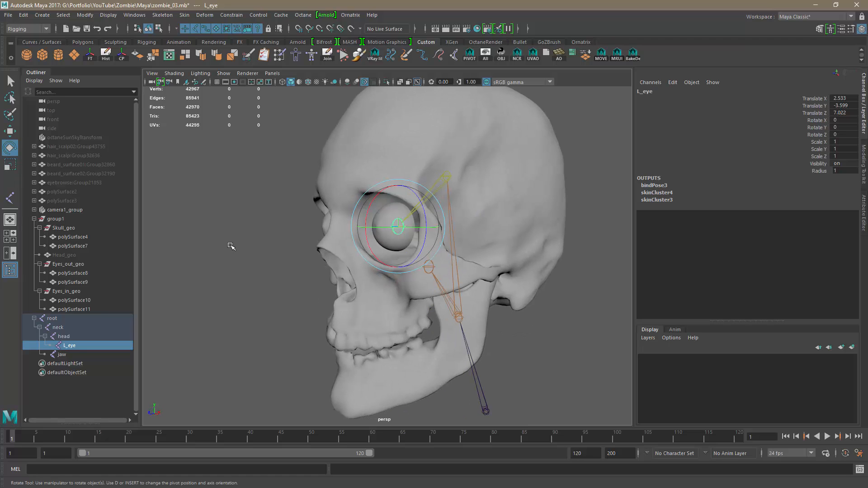
pyautogui.click(232, 247)
pyautogui.moveTo(486, 310)
pyautogui.keyDown('alt'); pyautogui.mouseDown()
pyautogui.moveTo(439, 306)
pyautogui.moveTo(446, 283)
pyautogui.moveTo(490, 319)
pyautogui.mouseUp(); pyautogui.keyUp('alt')
pyautogui.click(440, 305)
pyautogui.hotkey('ctrl', 'z')
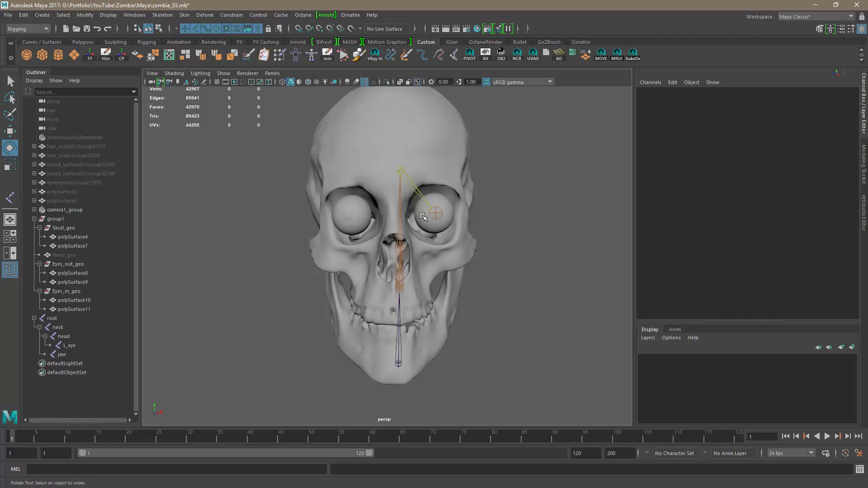
pyautogui.click(272, 73)
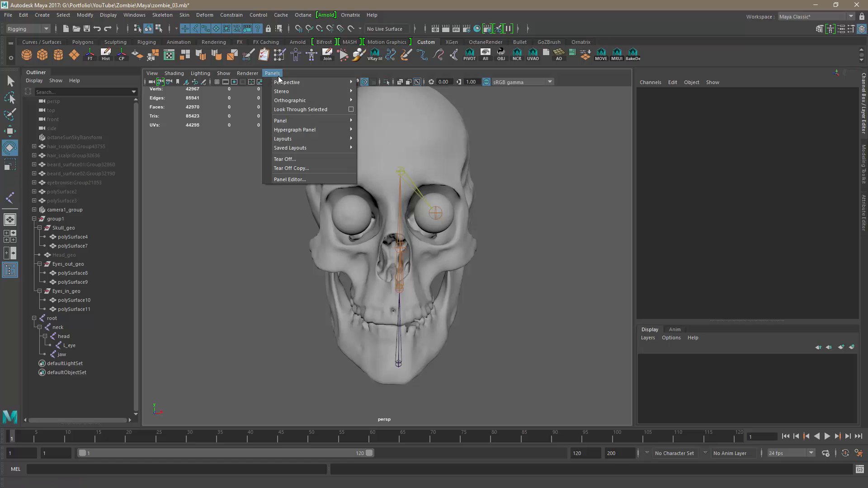
pyautogui.moveTo(312, 121)
pyautogui.keyDown('alt'); pyautogui.moveTo(522, 247); pyautogui.dragTo(517, 265); pyautogui.keyUp('alt')
pyautogui.keyDown('alt'); pyautogui.moveTo(484, 333); pyautogui.dragTo(487, 290); pyautogui.keyUp('alt')
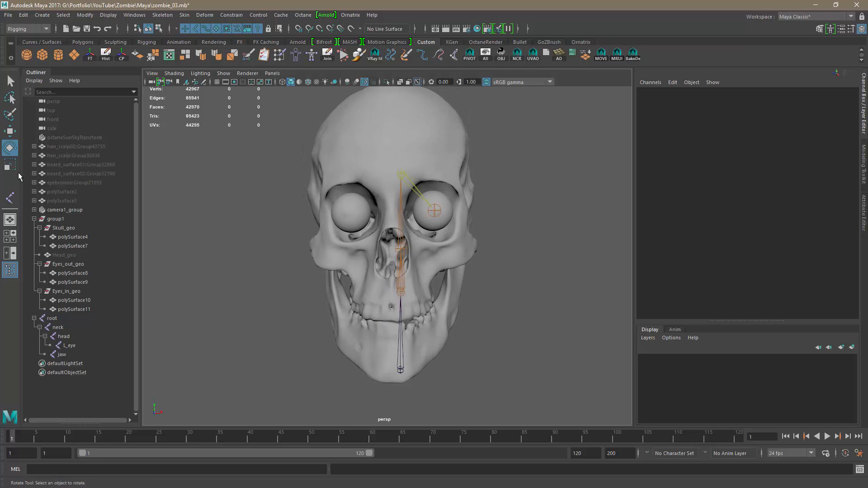
# Create a joint on the right eyeball's centre in the front view, with radius 1 and at about X -3.844.
pyautogui.click(10, 198)
pyautogui.click(272, 72)
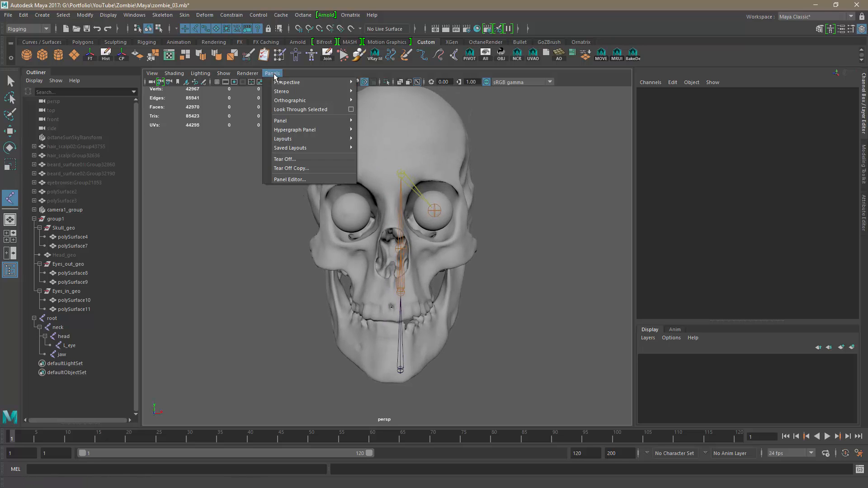
pyautogui.moveTo(299, 102)
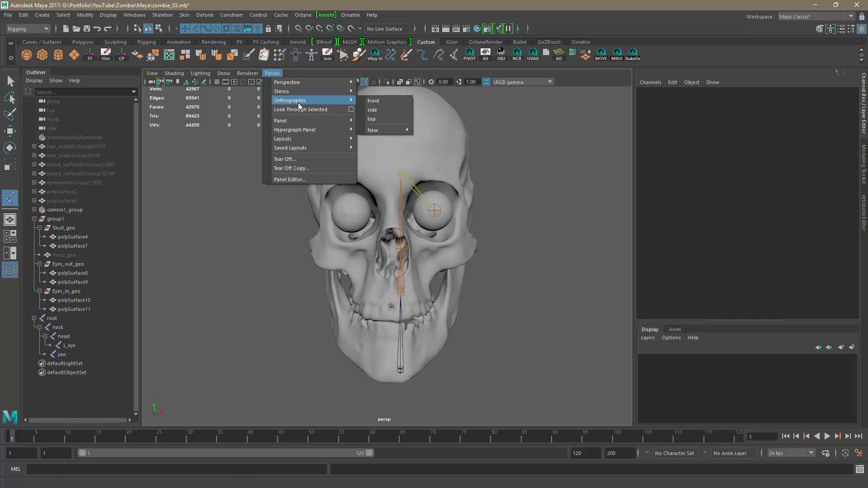
pyautogui.click(375, 101)
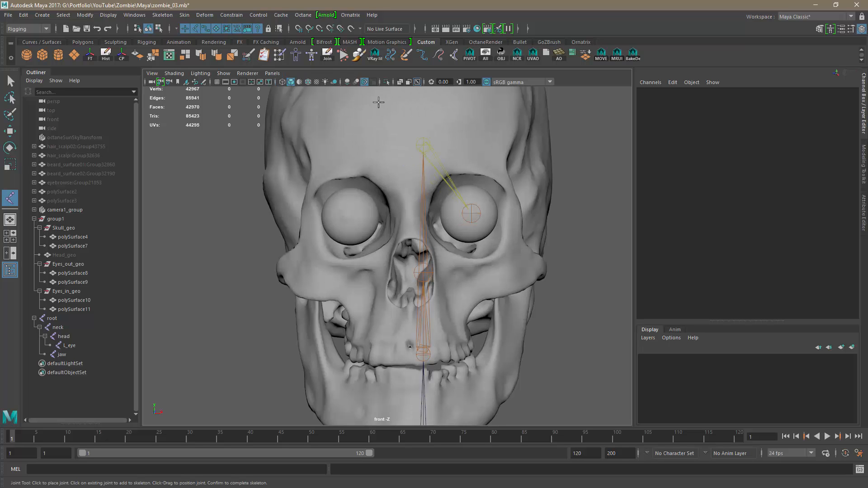
pyautogui.click(348, 214)
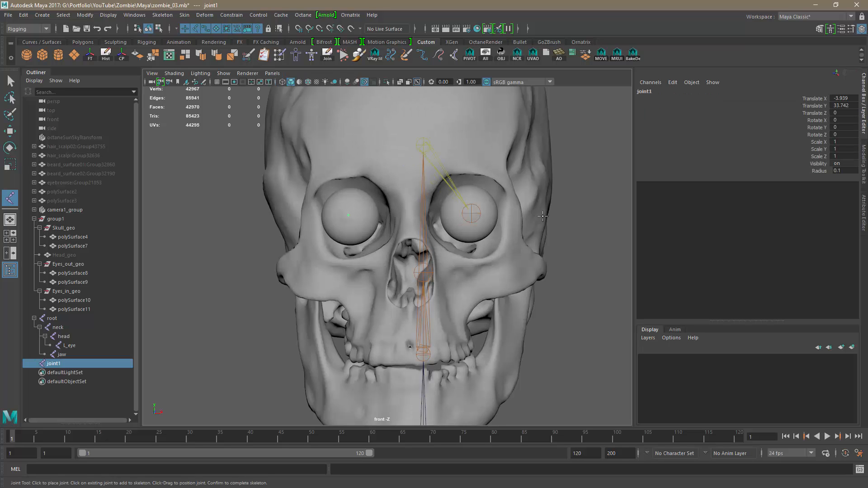
pyautogui.doubleClick(848, 171)
pyautogui.press('Return')
pyautogui.press('w')
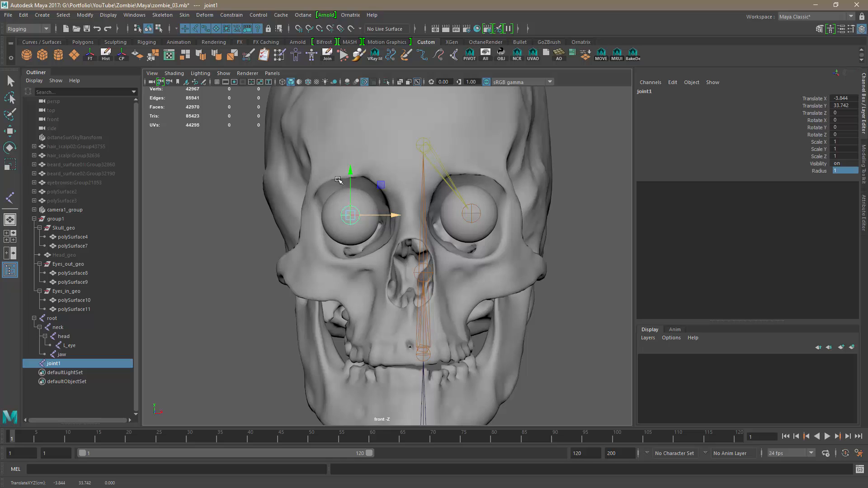
# Hide everything except polySurface9 and the new joint, and move the joint in the side view to about Z 7.376.
pyautogui.keyDown('shift'); pyautogui.click(368, 197); pyautogui.keyUp('shift')
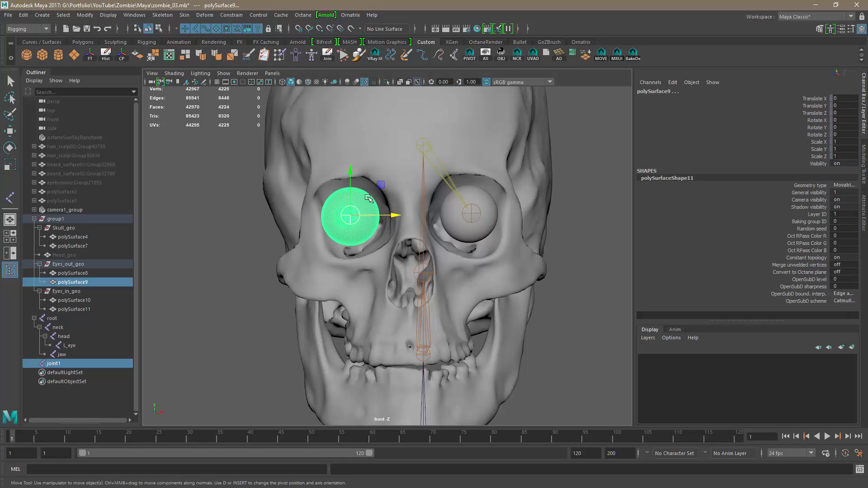
pyautogui.hotkey('alt', 'h')
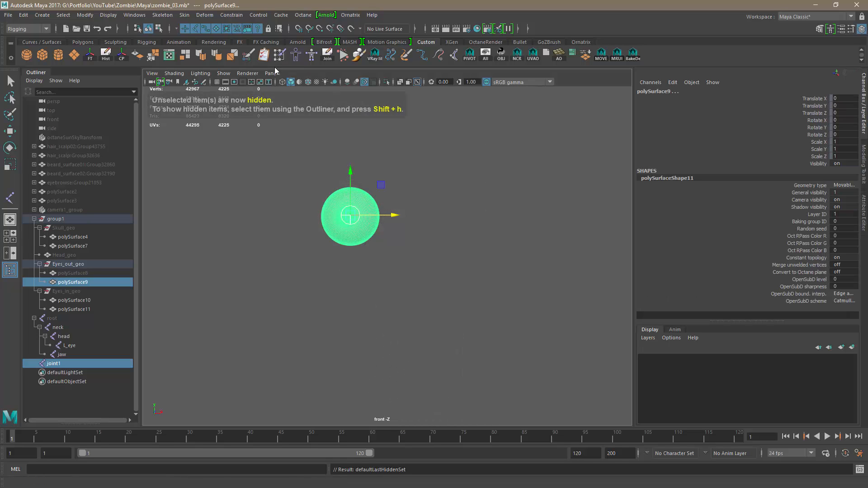
pyautogui.click(275, 73)
pyautogui.moveTo(300, 107)
pyautogui.click(380, 110)
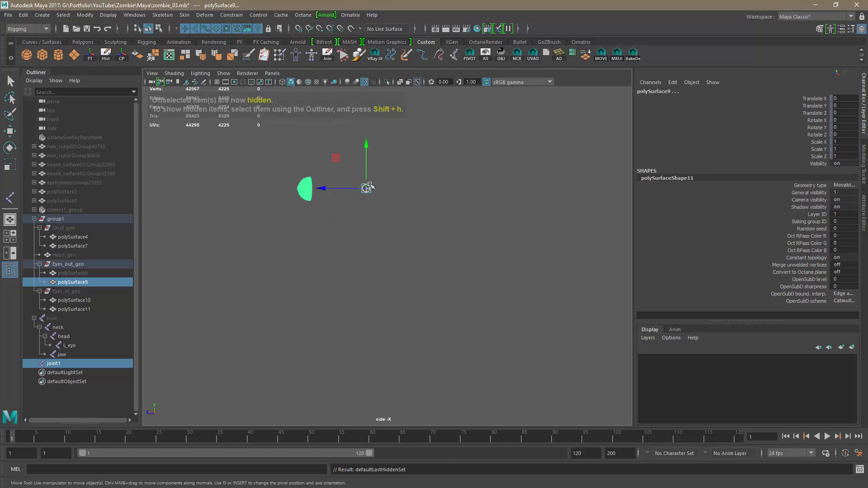
pyautogui.click(330, 205)
pyautogui.click(348, 189)
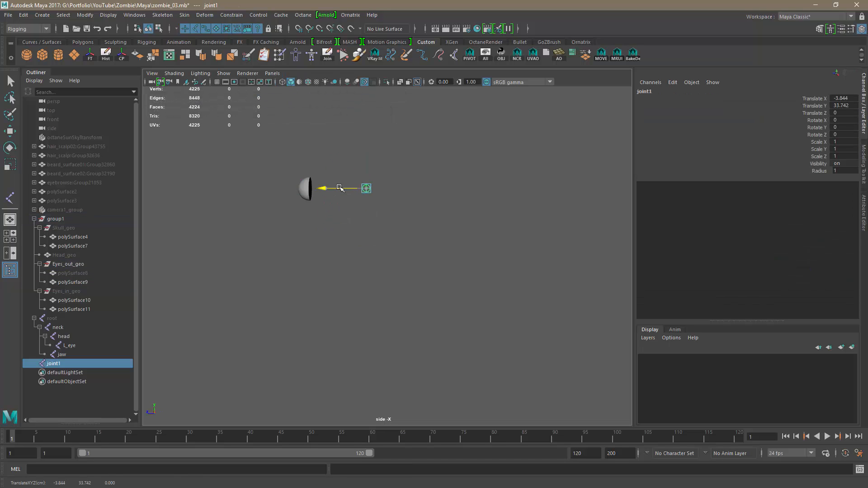
pyautogui.moveTo(340, 188); pyautogui.dragTo(283, 188)
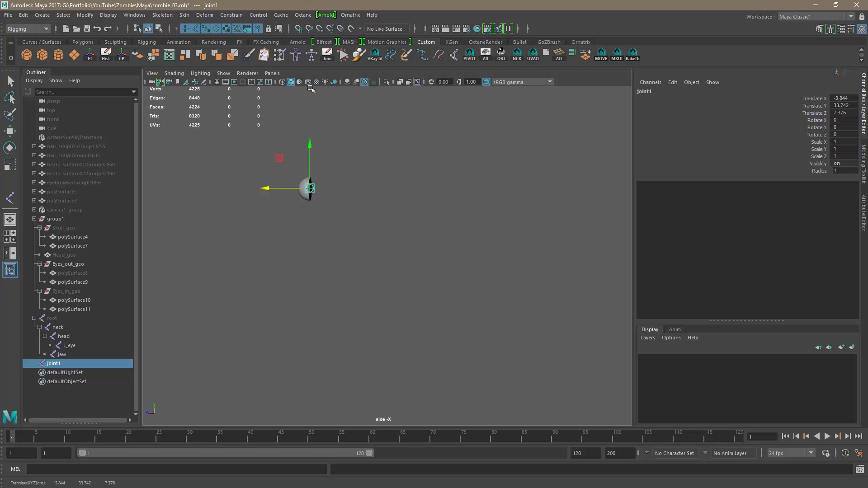
# Fine-tune the new joint's position inside the right eye mesh in the top view to about X -3.861 and Z 7.308.
pyautogui.click(272, 73)
pyautogui.moveTo(301, 101)
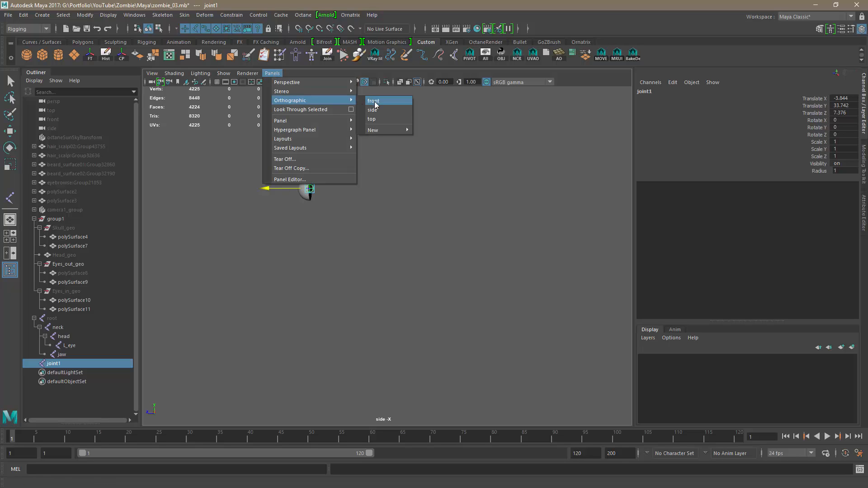
pyautogui.click(372, 119)
pyautogui.moveTo(344, 340); pyautogui.dragTo(343, 338)
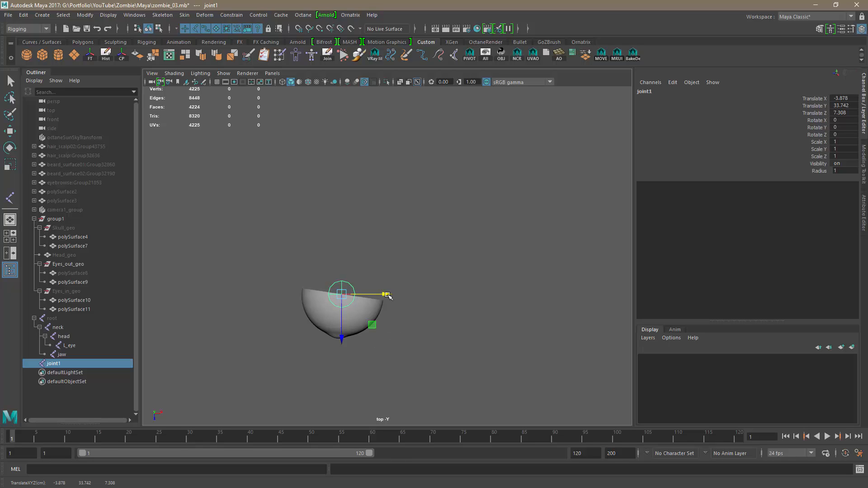
pyautogui.moveTo(389, 294); pyautogui.dragTo(388, 294)
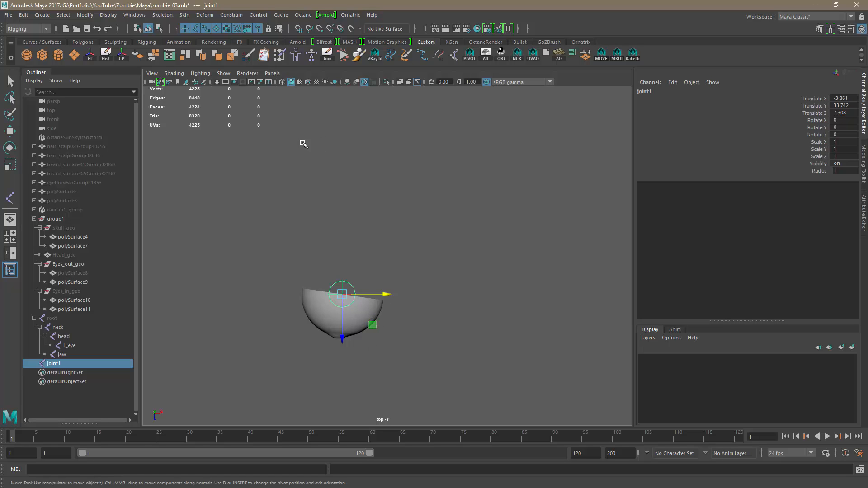
# Return to the perspective view and show the hidden skull, eye meshes and joints again.
pyautogui.click(272, 73)
pyautogui.moveTo(316, 82)
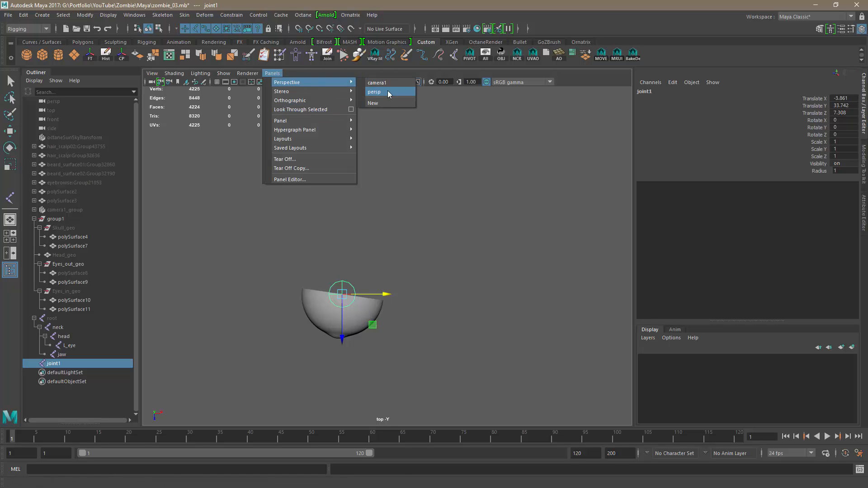
pyautogui.click(388, 92)
pyautogui.hotkey('ctrl', 'shift', 'h')
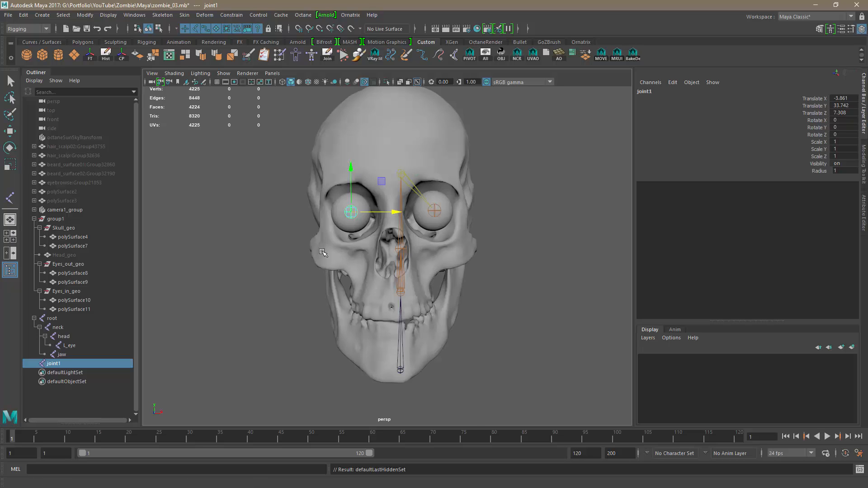
pyautogui.keyDown('alt'); pyautogui.moveTo(323, 253); pyautogui.dragTo(393, 275, button='right'); pyautogui.keyUp('alt')
pyautogui.keyDown('alt'); pyautogui.moveTo(394, 274); pyautogui.dragTo(359, 217); pyautogui.keyUp('alt')
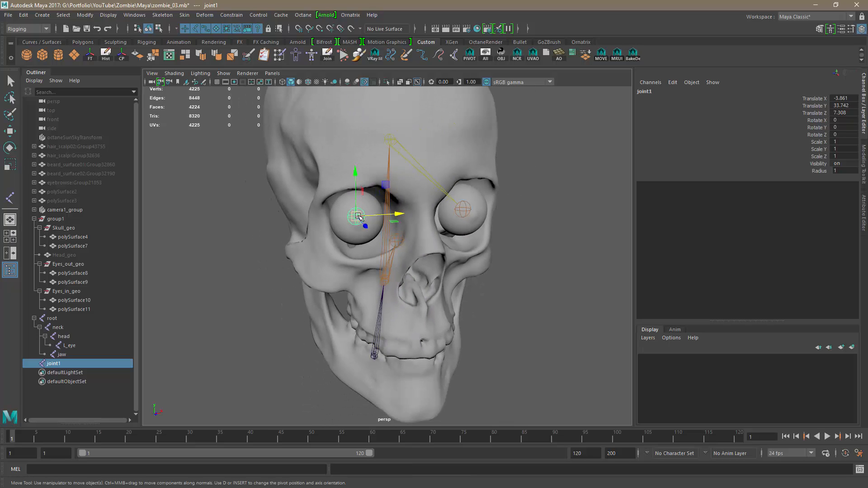
# Rename the new right eye joint as R_eye and parent it to the head joint.
pyautogui.doubleClick(57, 363)
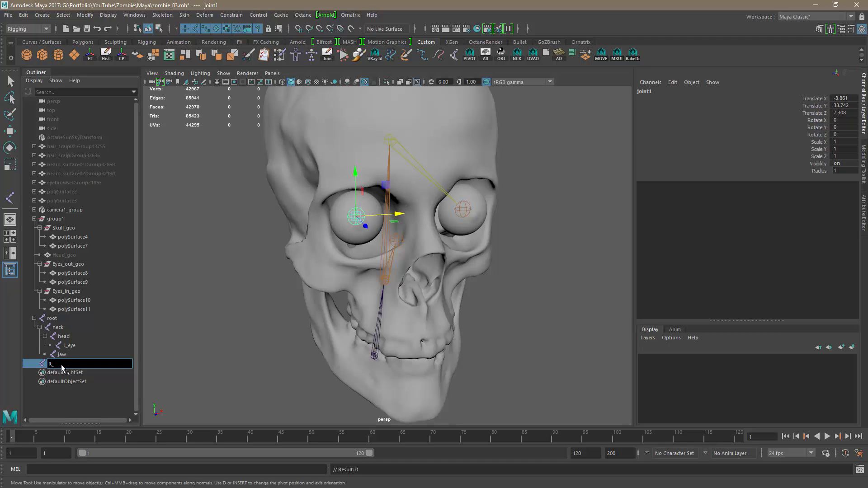
pyautogui.write('R_eye')
pyautogui.press('Return')
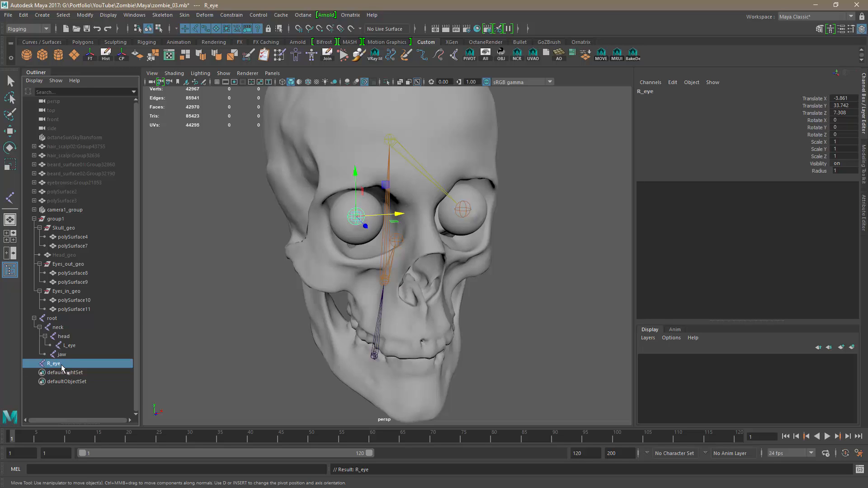
pyautogui.keyDown('alt'); pyautogui.moveTo(407, 242); pyautogui.dragTo(388, 260); pyautogui.keyUp('alt')
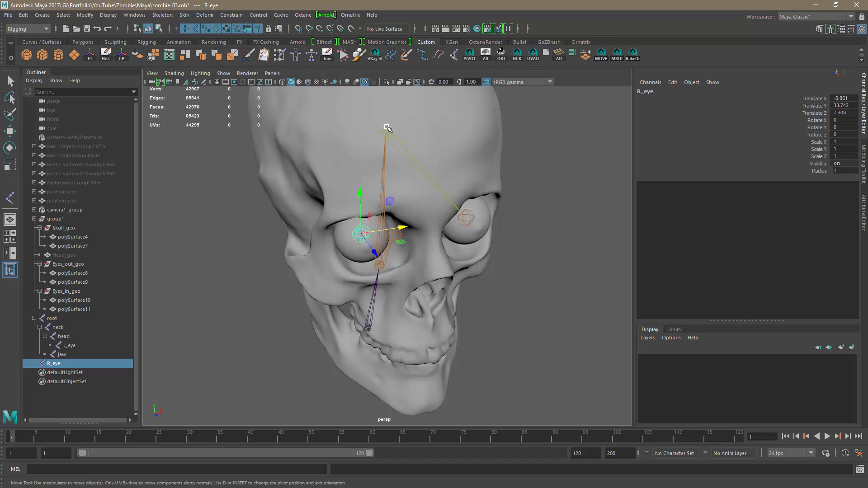
pyautogui.keyDown('shift'); pyautogui.click(387, 128); pyautogui.keyUp('shift')
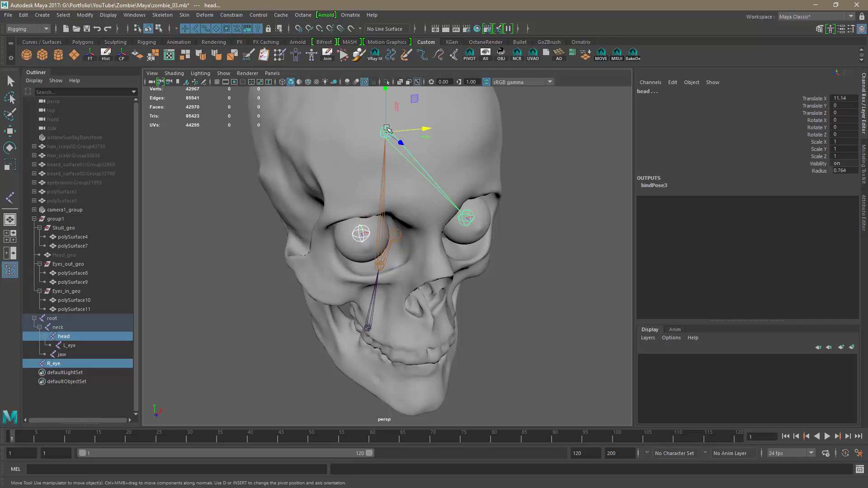
pyautogui.press('p')
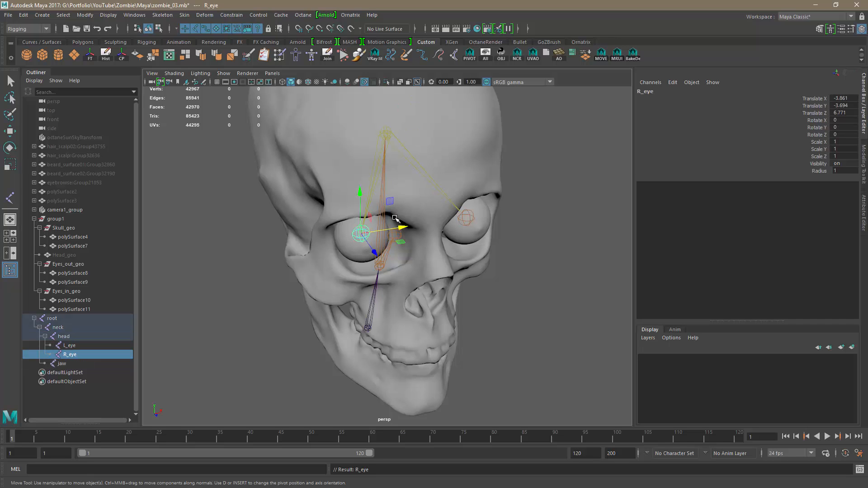
pyautogui.click(552, 334)
# Bind polySurface9 and polySurface11 to the R_eye joint, using Bind Skin with Selected joints and max influences 1.
pyautogui.keyDown('alt'); pyautogui.moveTo(513, 335); pyautogui.dragTo(540, 326); pyautogui.keyUp('alt')
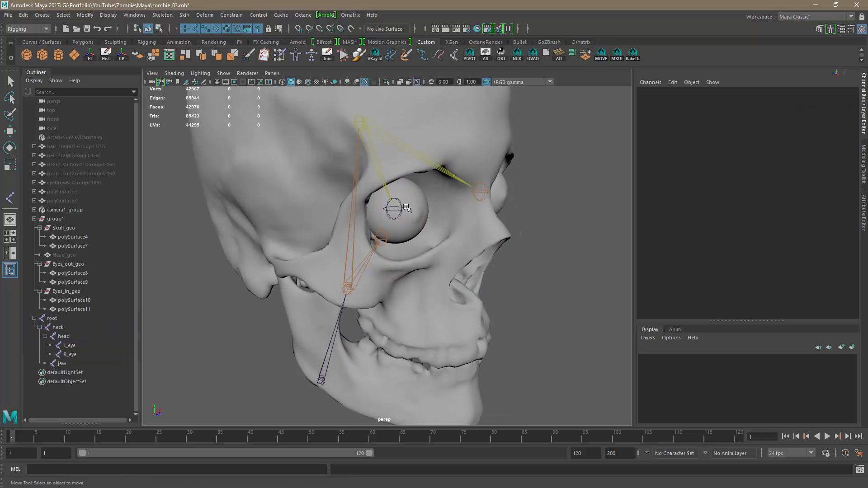
pyautogui.click(75, 282)
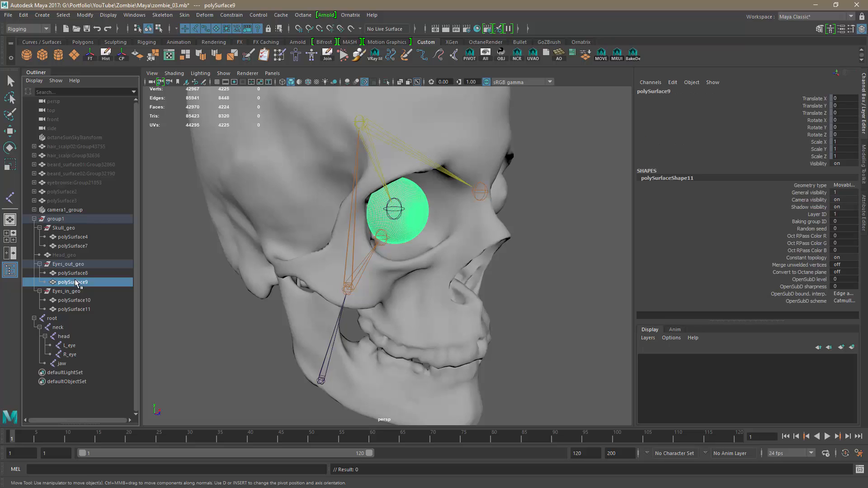
pyautogui.keyDown('ctrl'); pyautogui.click(80, 309); pyautogui.keyUp('ctrl')
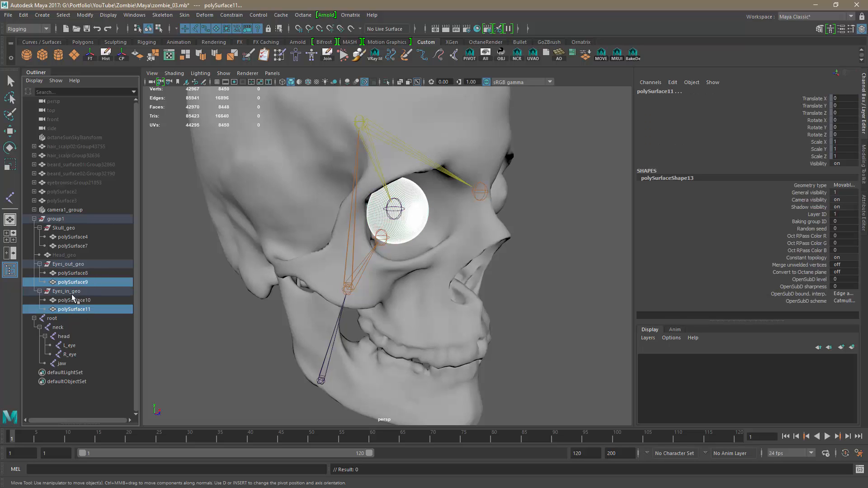
pyautogui.keyDown('ctrl'); pyautogui.click(75, 356); pyautogui.keyUp('ctrl')
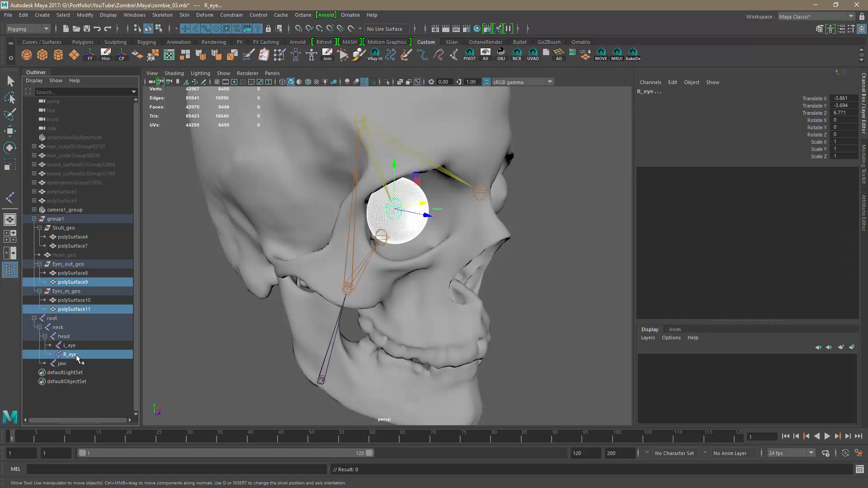
pyautogui.click(185, 15)
pyautogui.click(282, 38)
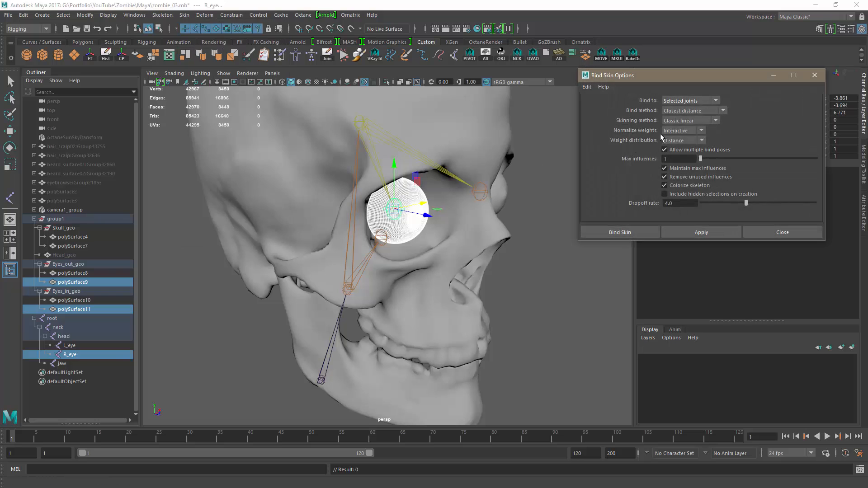
pyautogui.click(639, 231)
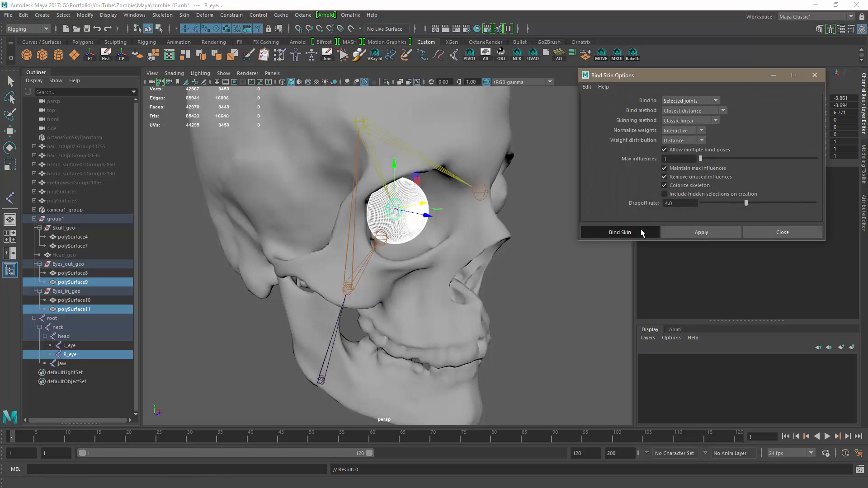
# Rotate the L_eye and R_eye joints together to test how both eyeballs follow, and undo the rotation.
pyautogui.keyDown('alt'); pyautogui.moveTo(519, 296); pyautogui.dragTo(457, 219); pyautogui.keyUp('alt')
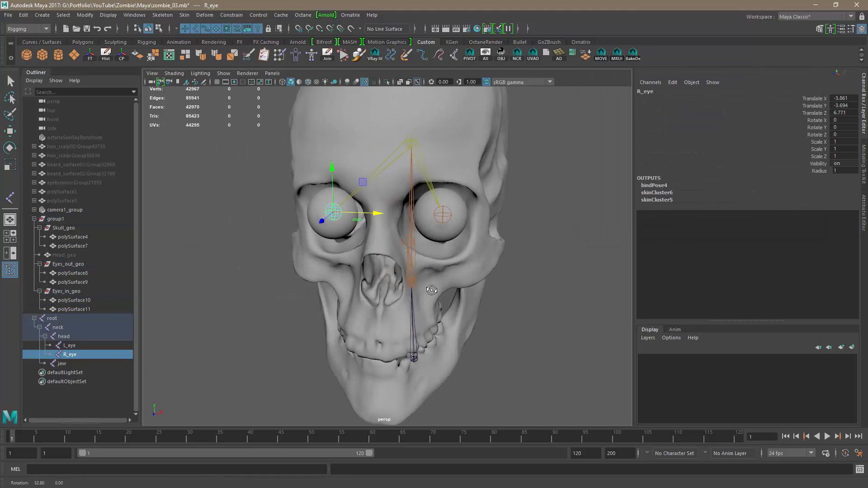
pyautogui.click(458, 218)
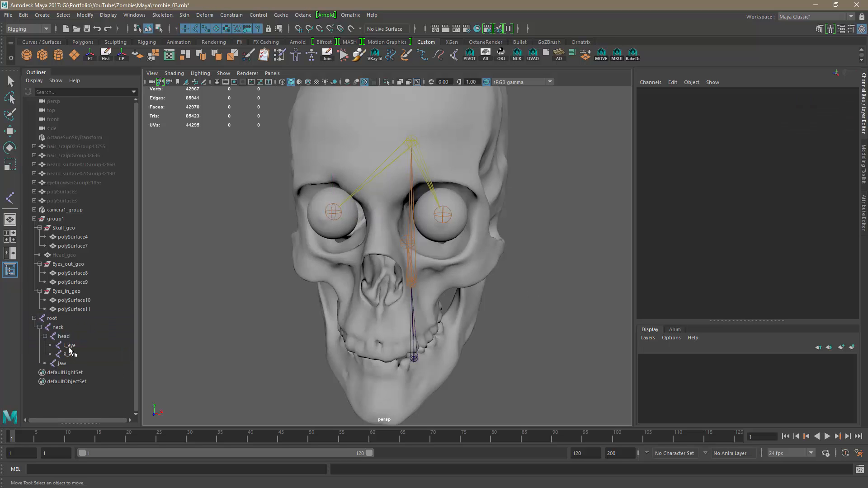
pyautogui.click(69, 346)
pyautogui.keyDown('ctrl'); pyautogui.click(79, 355); pyautogui.keyUp('ctrl')
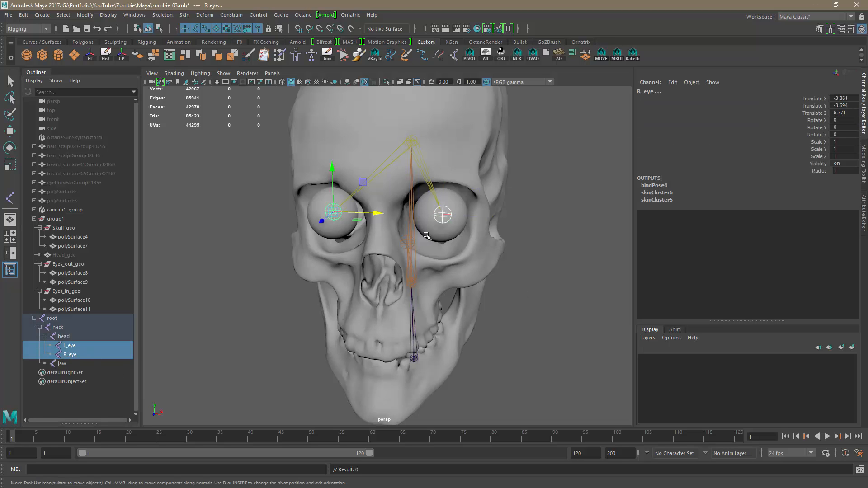
pyautogui.press('e')
pyautogui.moveTo(363, 220); pyautogui.dragTo(342, 197)
pyautogui.hotkey('ctrl', 'z')
pyautogui.hotkey('ctrl', 'z')
pyautogui.click(556, 346)
# Rotate the jaw joint about its X axis to test the lower jaw's movement, and undo the rotation.
pyautogui.keyDown('alt'); pyautogui.moveTo(556, 345); pyautogui.dragTo(362, 321); pyautogui.keyUp('alt')
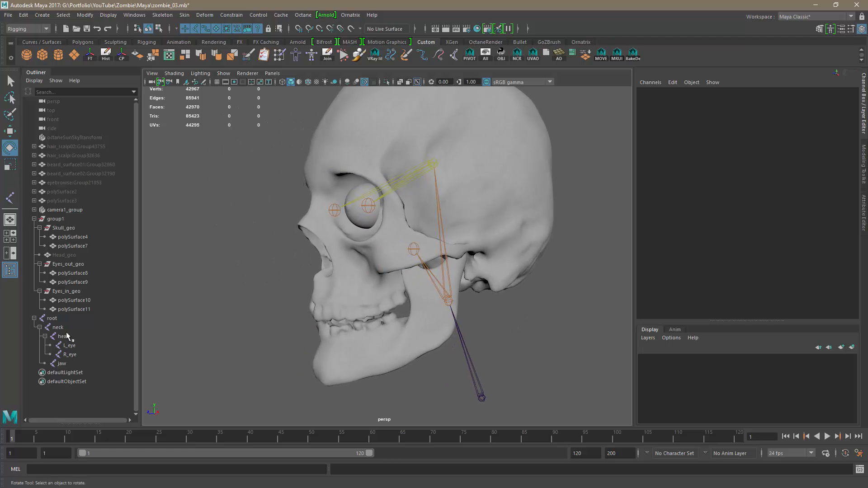
pyautogui.click(64, 364)
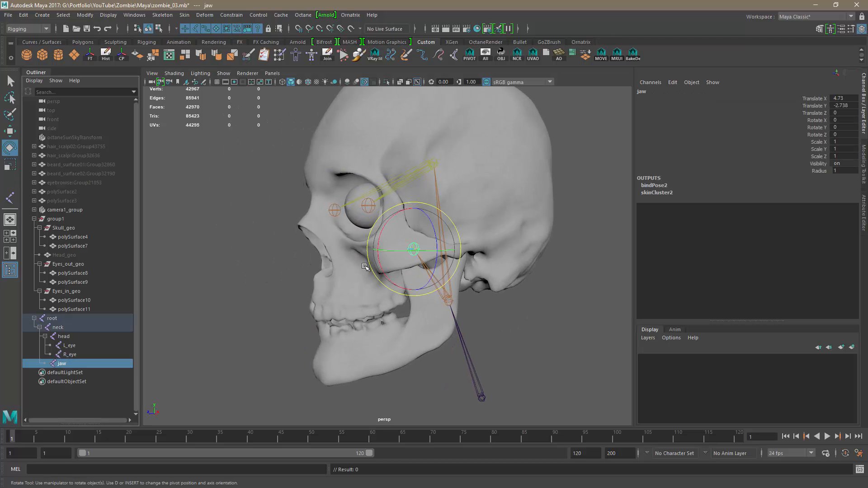
pyautogui.moveTo(381, 244); pyautogui.dragTo(347, 240)
pyautogui.hotkey('ctrl', 'z')
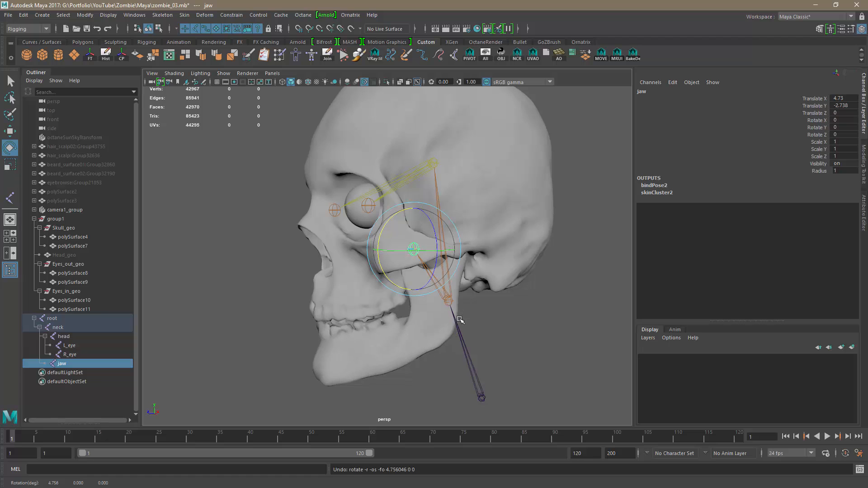
# Show the hidden Head_geo mesh around the skull and clear the selection.
pyautogui.keyDown('alt'); pyautogui.moveTo(528, 339); pyautogui.dragTo(501, 325, button='right'); pyautogui.keyUp('alt')
pyautogui.click(515, 325)
pyautogui.keyDown('alt'); pyautogui.moveTo(502, 325); pyautogui.dragTo(533, 329); pyautogui.keyUp('alt')
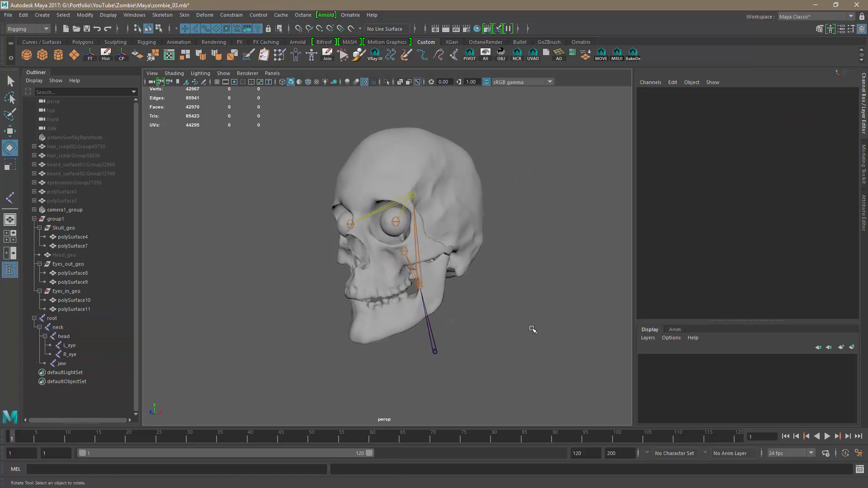
pyautogui.keyDown('alt'); pyautogui.moveTo(533, 329); pyautogui.dragTo(536, 337, button='right'); pyautogui.keyUp('alt')
pyautogui.keyDown('alt'); pyautogui.moveTo(536, 338); pyautogui.dragTo(533, 339); pyautogui.keyUp('alt')
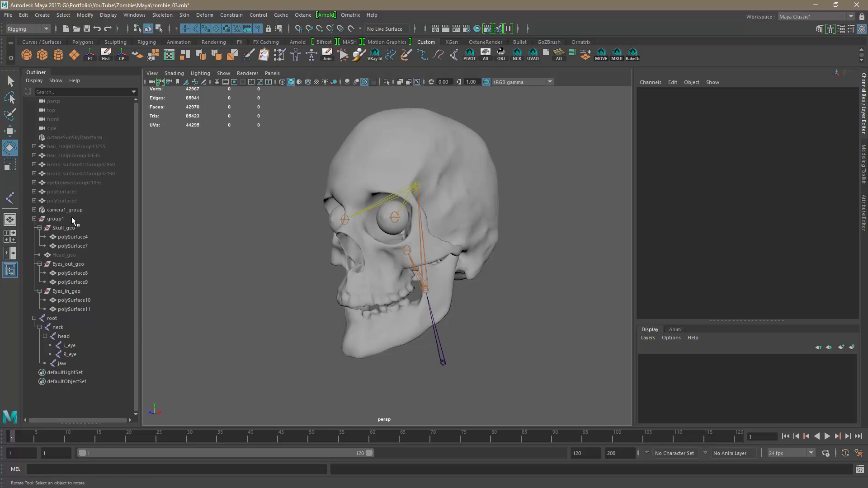
pyautogui.click(65, 257)
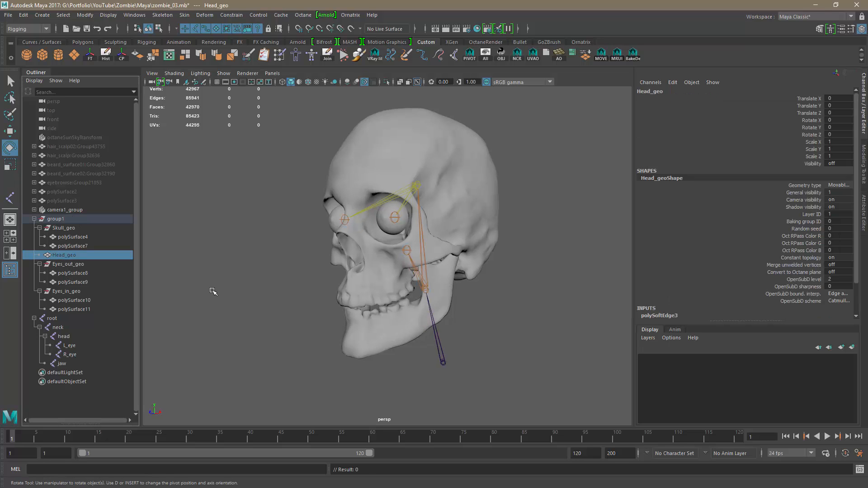
pyautogui.hotkey('shift', 'h')
pyautogui.click(559, 290)
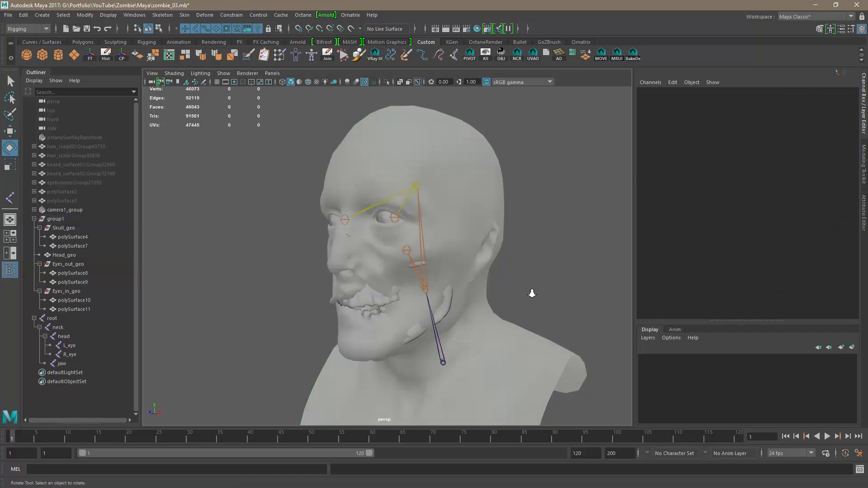
# Bind Head_geo to the root joint using Bind Skin with its settings reset to Joint hierarchy and max influences 5.
pyautogui.keyDown('alt'); pyautogui.moveTo(530, 294); pyautogui.dragTo(494, 272); pyautogui.keyUp('alt')
pyautogui.click(429, 328)
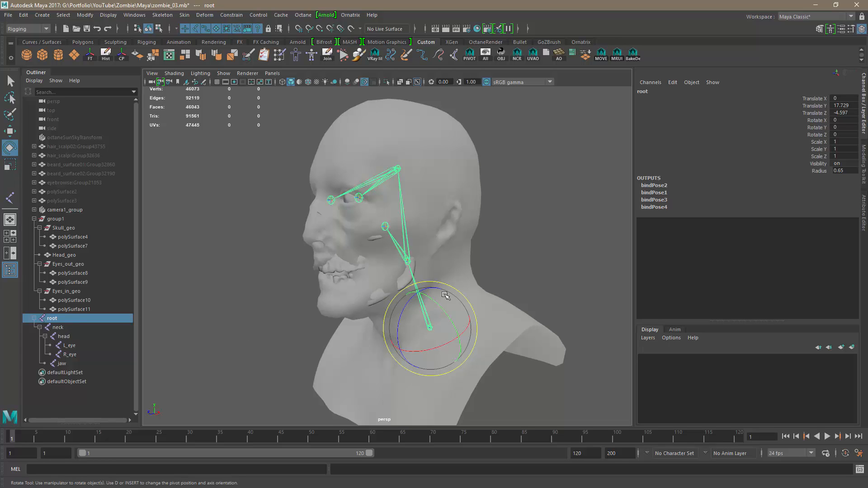
pyautogui.keyDown('shift'); pyautogui.click(468, 249); pyautogui.keyUp('shift')
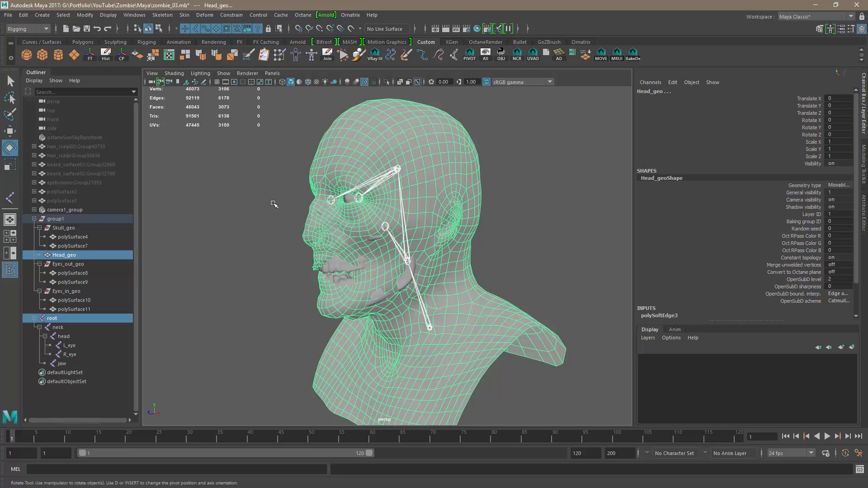
pyautogui.click(184, 15)
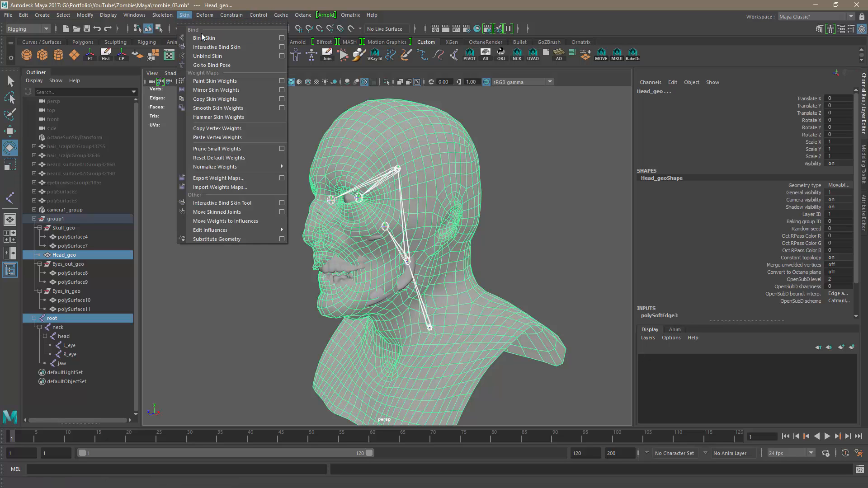
pyautogui.click(282, 39)
pyautogui.moveTo(628, 78); pyautogui.dragTo(604, 114)
pyautogui.click(564, 124)
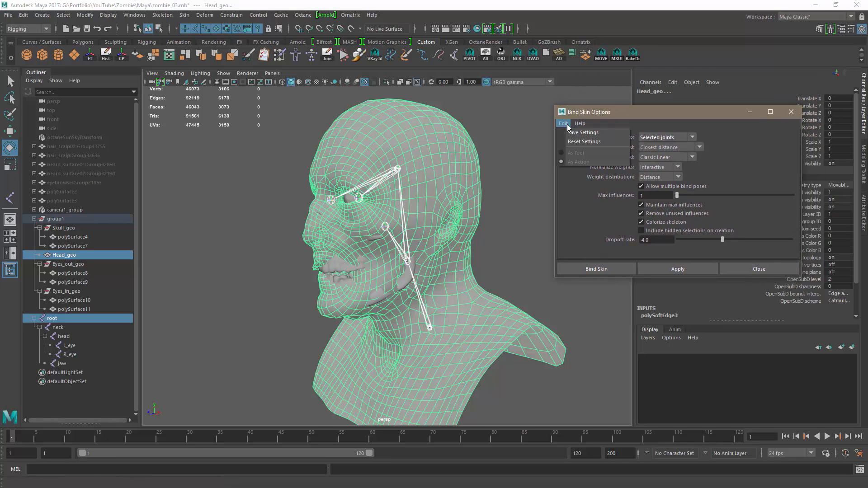
pyautogui.click(579, 144)
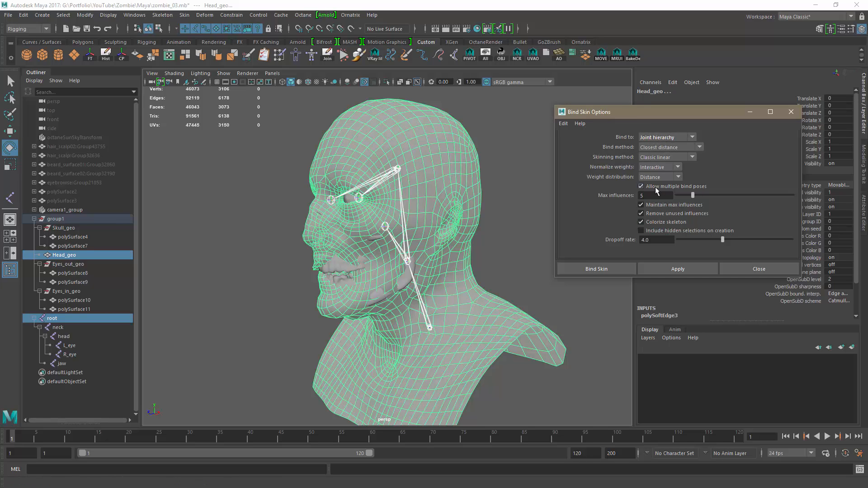
pyautogui.click(610, 270)
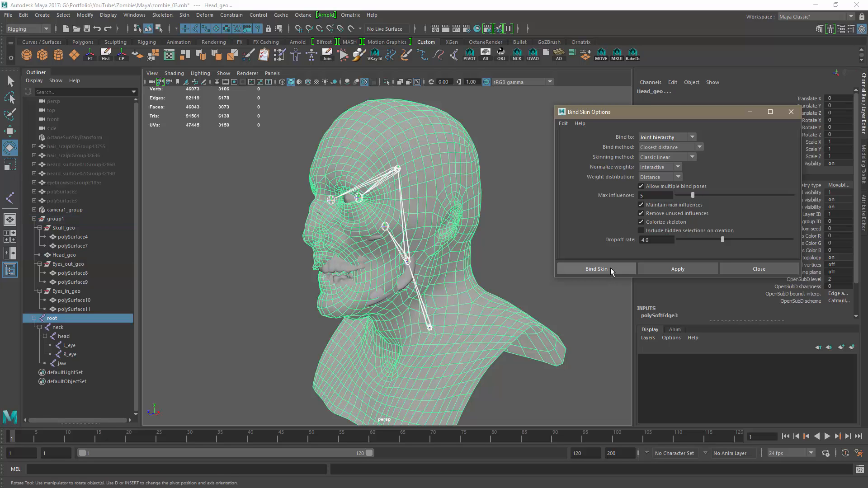
pyautogui.click(529, 246)
# Rotate the neck joint about its X axis to test how the bound head deforms, and undo the rotation.
pyautogui.keyDown('alt'); pyautogui.moveTo(485, 254); pyautogui.dragTo(495, 252); pyautogui.keyUp('alt')
pyautogui.click(412, 263)
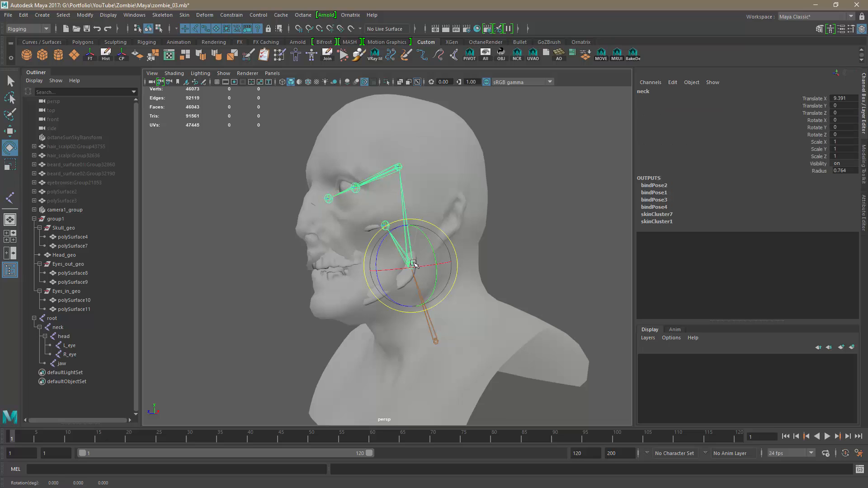
pyautogui.moveTo(414, 266); pyautogui.dragTo(404, 270)
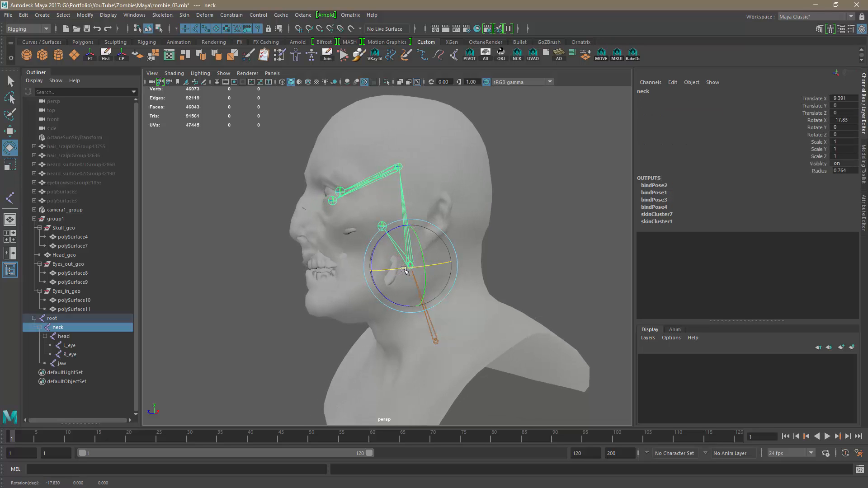
pyautogui.keyDown('alt'); pyautogui.moveTo(471, 274); pyautogui.dragTo(498, 269); pyautogui.keyUp('alt')
pyautogui.click(528, 262)
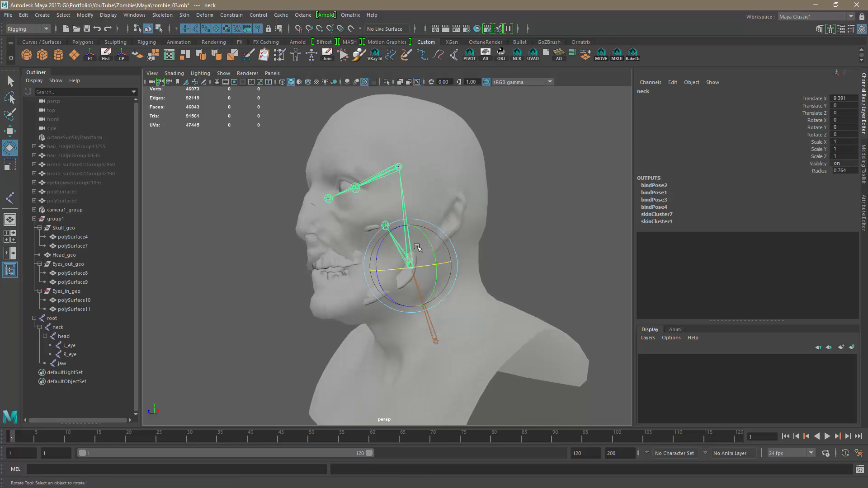
# Rotate the head joint about its Y axis to test the head mesh against the skull, and undo the rotation.
pyautogui.keyDown('alt'); pyautogui.moveTo(577, 251); pyautogui.dragTo(494, 275); pyautogui.keyUp('alt')
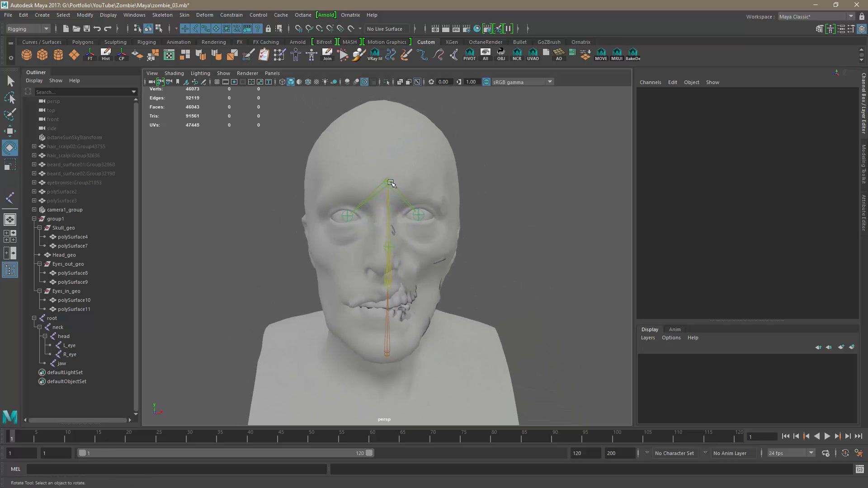
pyautogui.click(390, 180)
pyautogui.moveTo(390, 180); pyautogui.dragTo(439, 182)
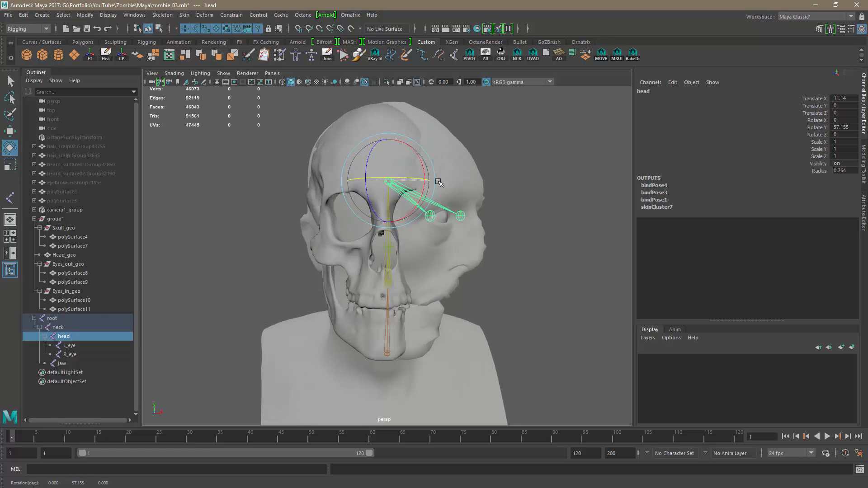
pyautogui.keyDown('alt'); pyautogui.moveTo(536, 264); pyautogui.dragTo(465, 258); pyautogui.keyUp('alt')
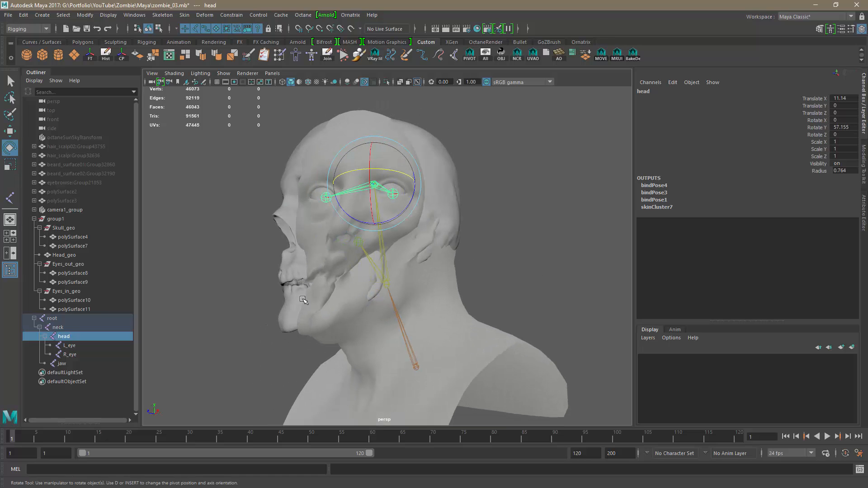
pyautogui.hotkey('ctrl', 'z')
# Hide the Skull_geo, Eyes_out_geo and Eyes_in_geo groups, keeping Head_geo and the joints visible.
pyautogui.keyDown('alt'); pyautogui.moveTo(462, 253); pyautogui.dragTo(433, 255, button='right'); pyautogui.keyUp('alt')
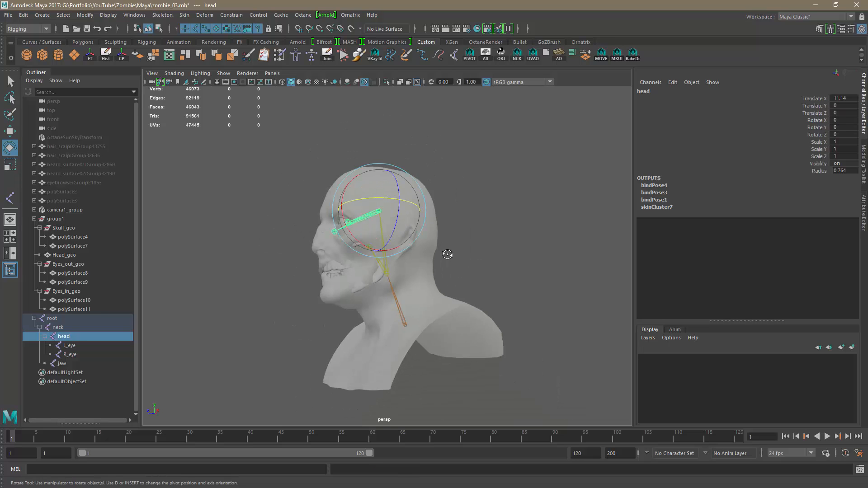
pyautogui.keyDown('alt'); pyautogui.moveTo(447, 255); pyautogui.dragTo(466, 271); pyautogui.keyUp('alt')
pyautogui.keyDown('alt'); pyautogui.moveTo(473, 278); pyautogui.dragTo(473, 261, button='right'); pyautogui.keyUp('alt')
pyautogui.keyDown('alt'); pyautogui.moveTo(472, 261); pyautogui.dragTo(476, 237, button='middle'); pyautogui.keyUp('alt')
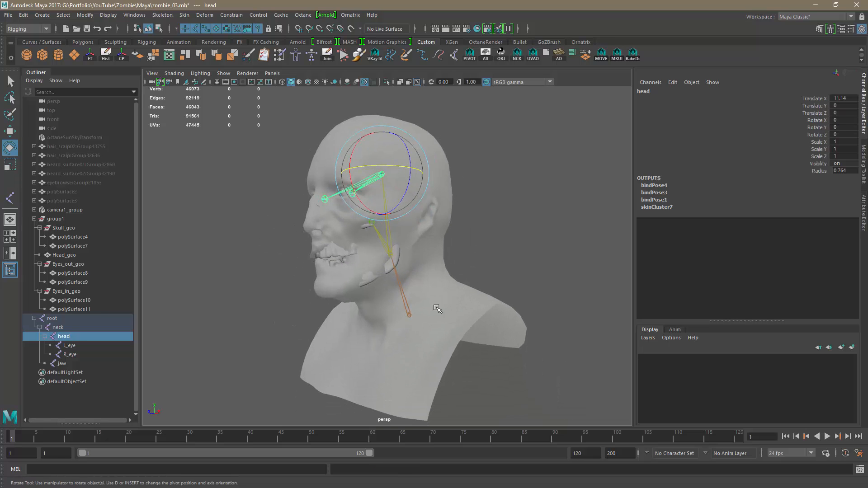
pyautogui.click(439, 286)
pyautogui.keyDown('alt'); pyautogui.moveTo(427, 288); pyautogui.dragTo(494, 290, button='right'); pyautogui.keyUp('alt')
pyautogui.keyDown('alt'); pyautogui.moveTo(494, 291); pyautogui.dragTo(459, 291); pyautogui.keyUp('alt')
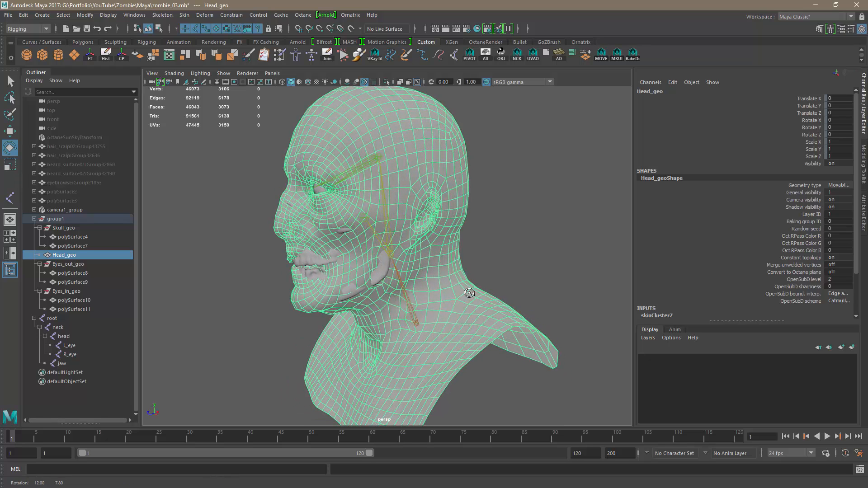
pyautogui.click(67, 229)
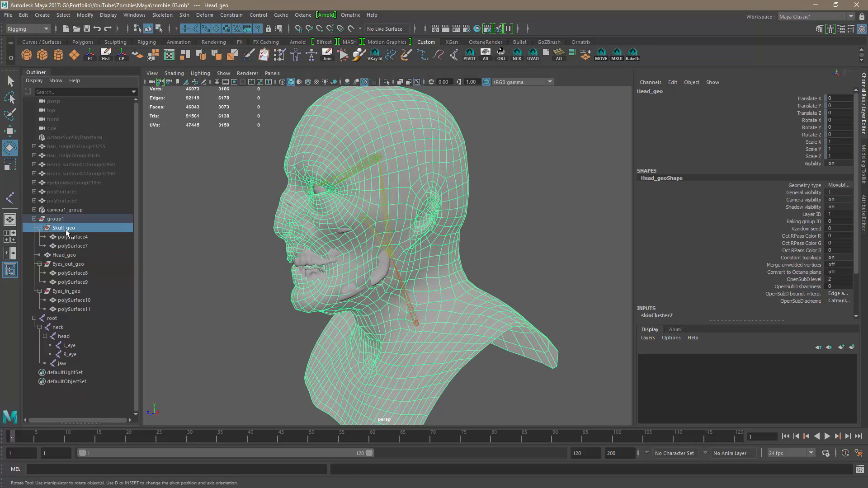
pyautogui.hotkey('ctrl', 'h')
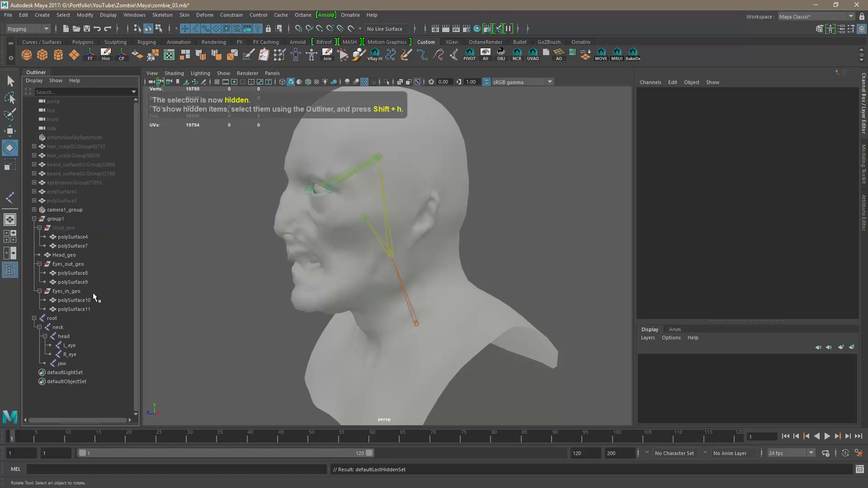
pyautogui.click(68, 264)
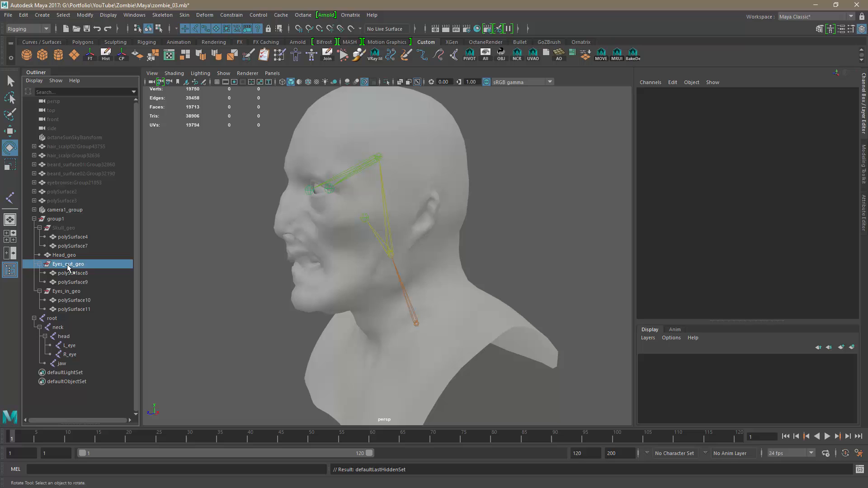
pyautogui.keyDown('ctrl'); pyautogui.click(73, 292); pyautogui.keyUp('ctrl')
pyautogui.hotkey('ctrl', 'h')
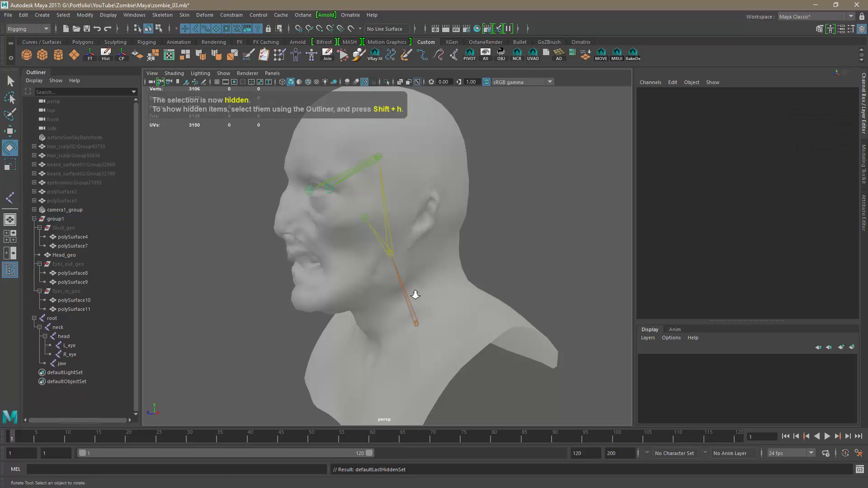
# Select the Head_geo mesh and save the scene as a new file named zombie_04.mb.
pyautogui.moveTo(413, 290)
pyautogui.keyDown('alt'); pyautogui.mouseDown()
pyautogui.moveTo(450, 298)
pyautogui.moveTo(502, 291)
pyautogui.moveTo(374, 287)
pyautogui.moveTo(398, 297)
pyautogui.mouseUp(); pyautogui.keyUp('alt')
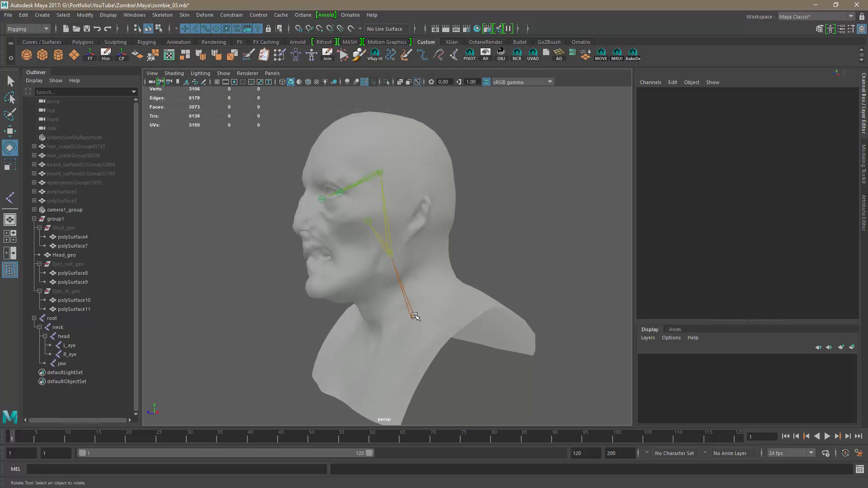
pyautogui.click(415, 316)
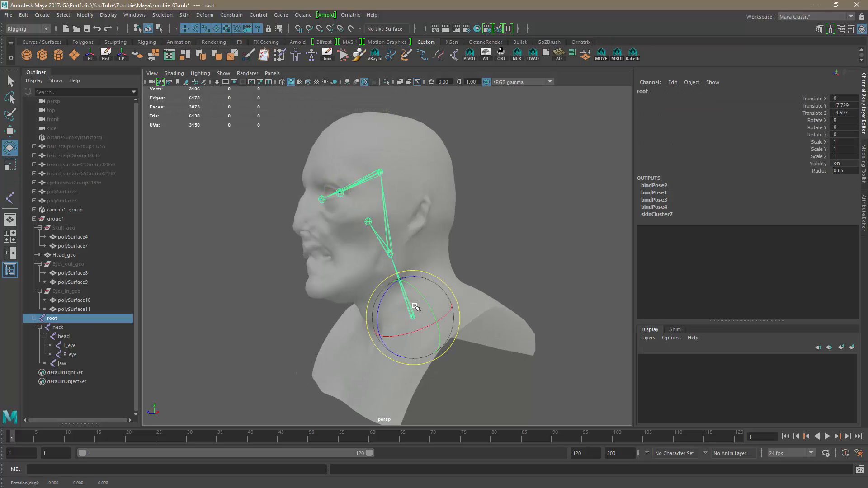
pyautogui.click(431, 248)
pyautogui.keyDown('alt'); pyautogui.moveTo(427, 241); pyautogui.dragTo(443, 240); pyautogui.keyUp('alt')
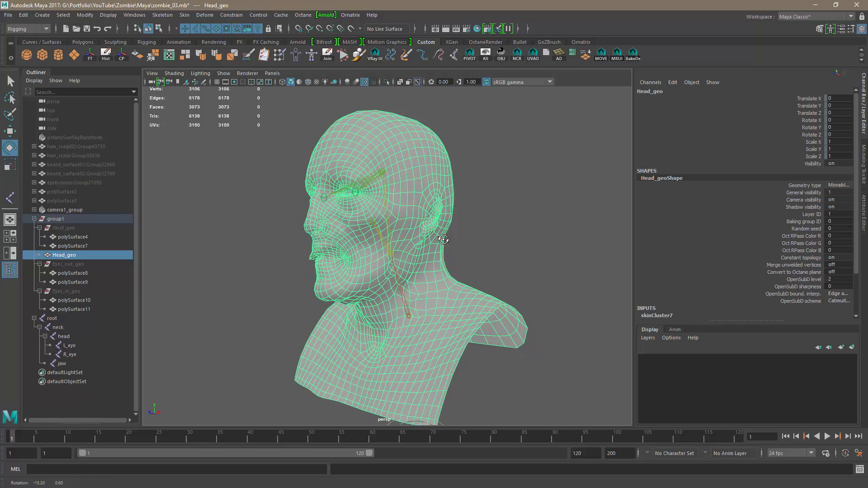
pyautogui.click(8, 15)
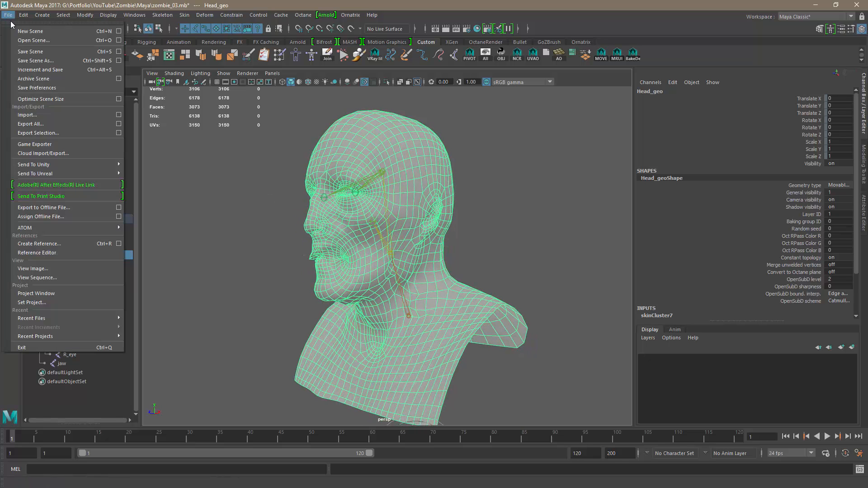
pyautogui.click(38, 61)
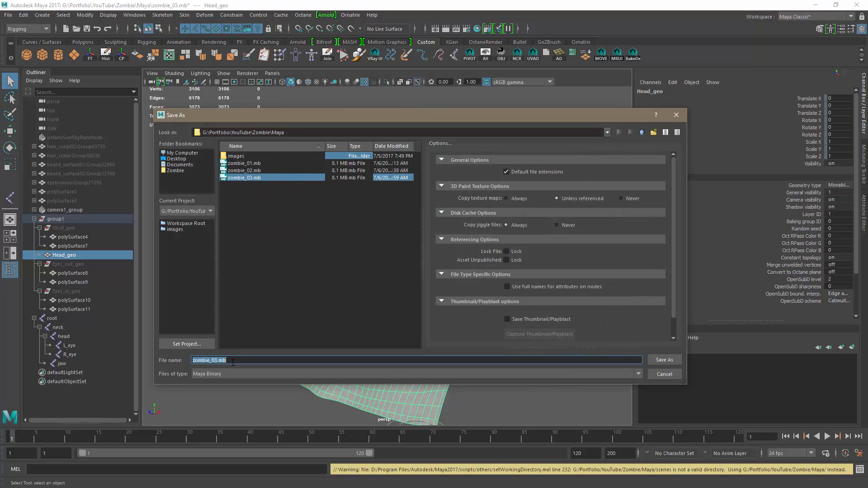
pyautogui.moveTo(232, 362); pyautogui.dragTo(215, 365)
pyautogui.write('4')
pyautogui.click(664, 360)
pyautogui.press('e')
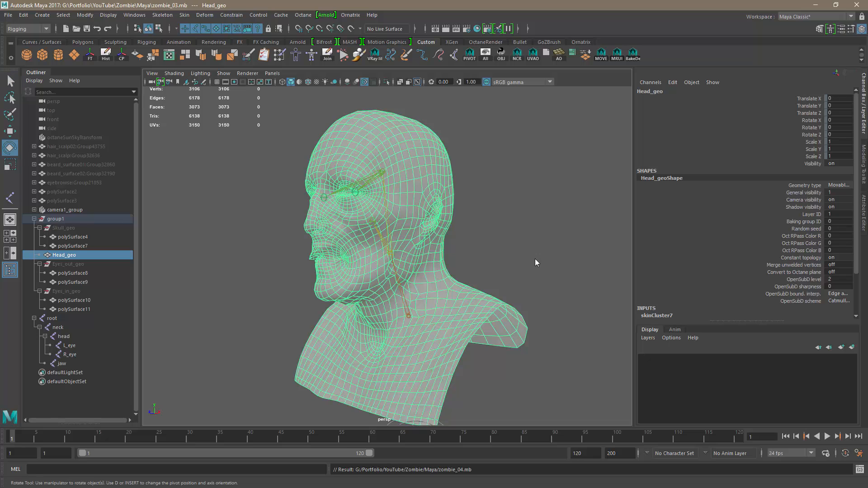
# Start the Paint Skin Weights tool on Head_geo with its tool settings open.
pyautogui.moveTo(508, 229)
pyautogui.keyDown('alt'); pyautogui.mouseDown()
pyautogui.moveTo(525, 242)
pyautogui.moveTo(510, 242)
pyautogui.mouseUp(); pyautogui.keyUp('alt')
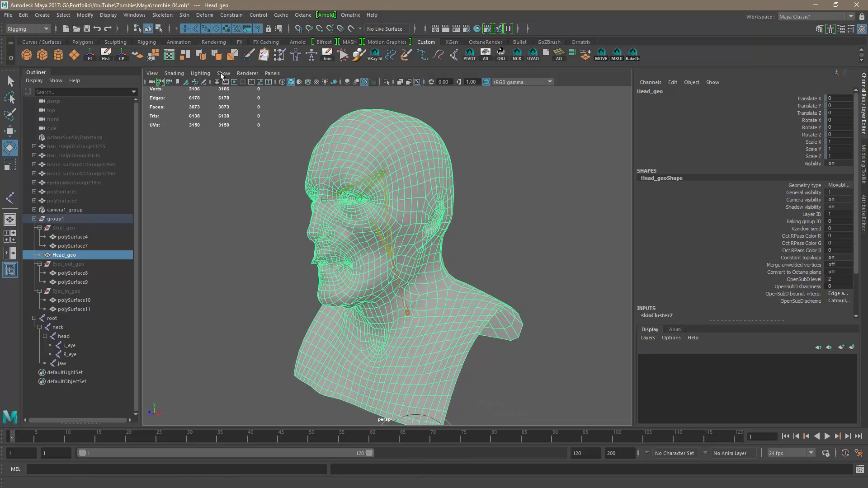
pyautogui.click(184, 15)
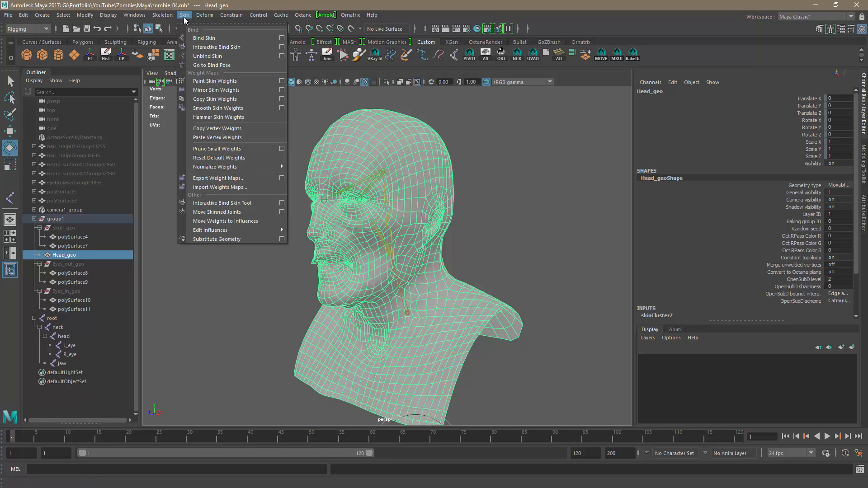
pyautogui.click(282, 83)
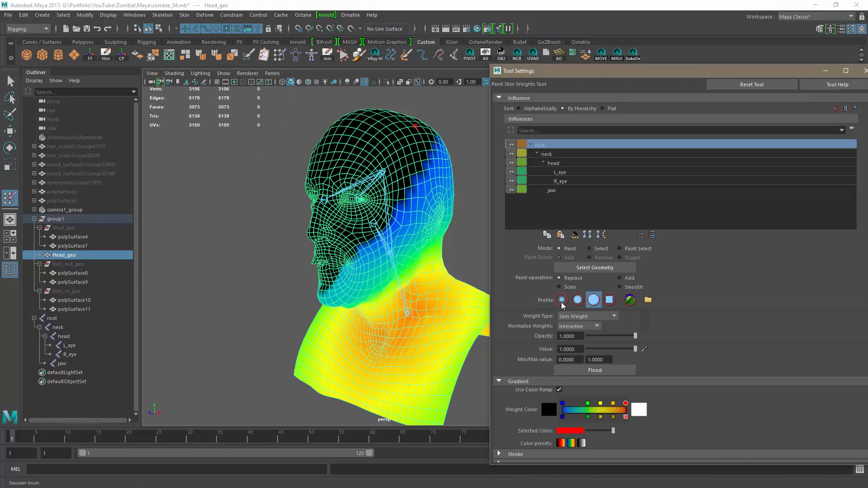
# Flood all of Head_geo with a skin weight of 1 for the root joint using the Replace operation.
pyautogui.keyDown('alt'); pyautogui.moveTo(461, 258); pyautogui.dragTo(425, 237, button='middle'); pyautogui.keyUp('alt')
pyautogui.keyDown('alt'); pyautogui.moveTo(425, 236); pyautogui.dragTo(387, 243, button='right'); pyautogui.keyUp('alt')
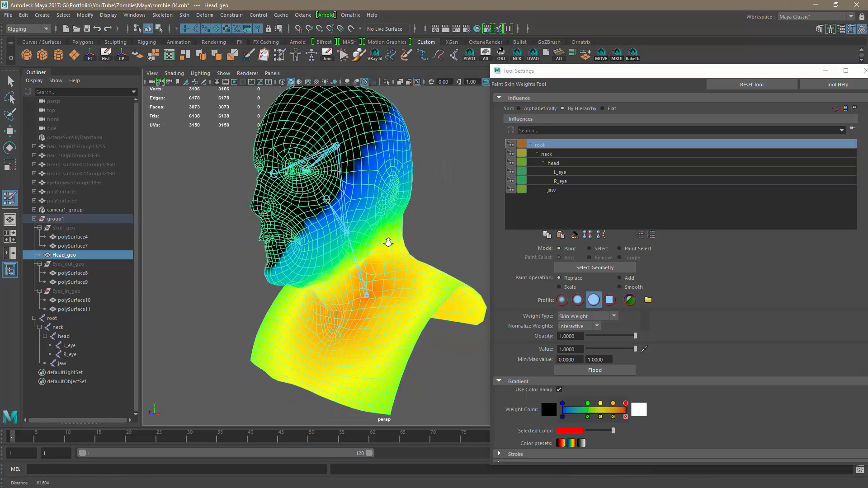
pyautogui.moveTo(388, 242)
pyautogui.keyDown('alt'); pyautogui.mouseDown()
pyautogui.moveTo(430, 235)
pyautogui.moveTo(412, 227)
pyautogui.mouseUp(); pyautogui.keyUp('alt')
pyautogui.moveTo(588, 72); pyautogui.dragTo(564, 53)
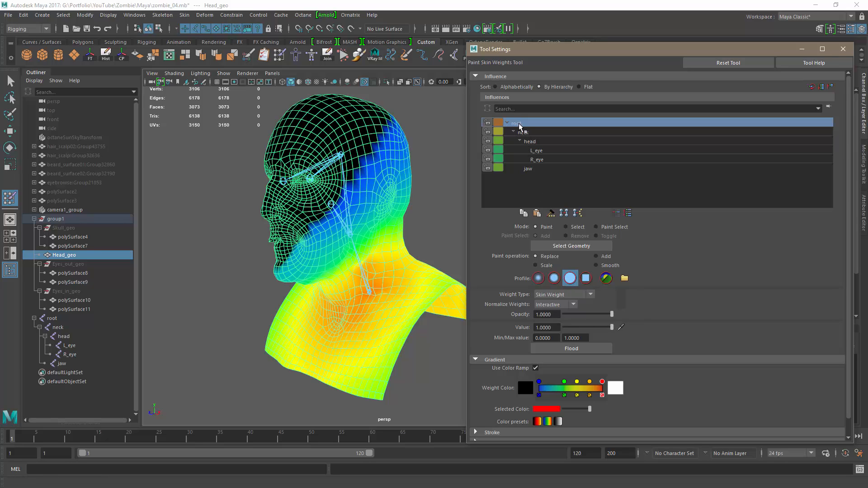
pyautogui.click(569, 351)
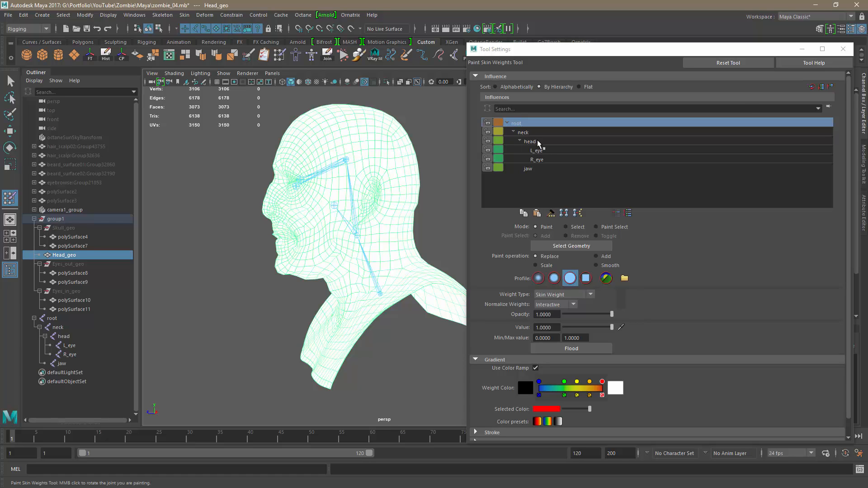
# Paint the neck joint's weight at a value of 1 over the head and face of Head_geo.
pyautogui.click(530, 142)
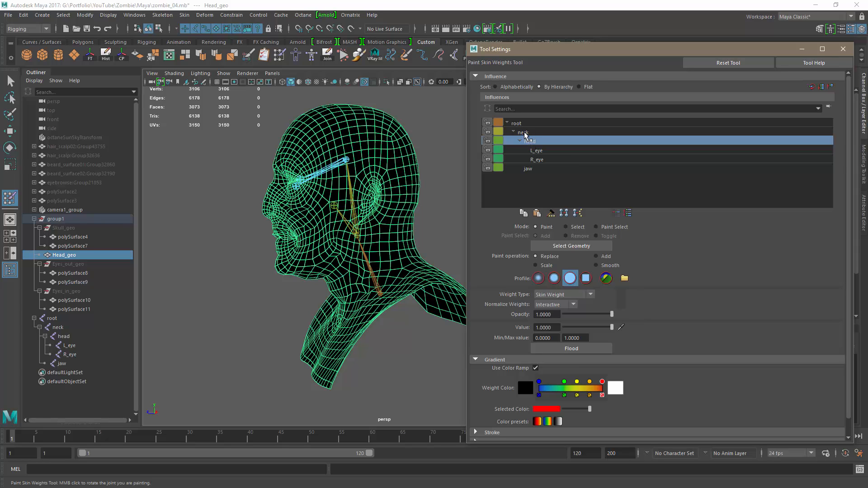
pyautogui.click(524, 133)
pyautogui.keyDown('alt'); pyautogui.moveTo(352, 235); pyautogui.dragTo(434, 206); pyautogui.keyUp('alt')
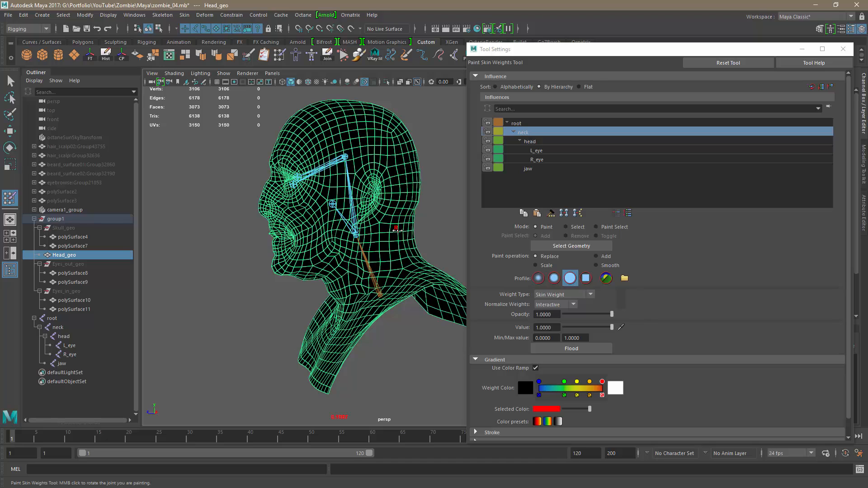
pyautogui.moveTo(397, 230)
pyautogui.mouseDown()
pyautogui.moveTo(433, 230)
pyautogui.moveTo(418, 231)
pyautogui.moveTo(425, 229)
pyautogui.mouseUp()
pyautogui.moveTo(362, 152); pyautogui.dragTo(332, 155)
pyautogui.moveTo(312, 123)
pyautogui.mouseDown()
pyautogui.moveTo(384, 122)
pyautogui.moveTo(414, 177)
pyautogui.moveTo(276, 208)
pyautogui.moveTo(306, 203)
pyautogui.moveTo(274, 242)
pyautogui.moveTo(357, 217)
pyautogui.moveTo(400, 168)
pyautogui.moveTo(427, 167)
pyautogui.mouseUp()
pyautogui.keyDown('alt'); pyautogui.moveTo(362, 136); pyautogui.dragTo(378, 262); pyautogui.keyUp('alt')
pyautogui.moveTo(342, 205)
pyautogui.mouseDown()
pyautogui.moveTo(352, 207)
pyautogui.moveTo(335, 217)
pyautogui.moveTo(396, 221)
pyautogui.moveTo(366, 171)
pyautogui.moveTo(337, 154)
pyautogui.moveTo(344, 189)
pyautogui.moveTo(321, 199)
pyautogui.moveTo(332, 171)
pyautogui.moveTo(321, 136)
pyautogui.moveTo(315, 191)
pyautogui.moveTo(287, 206)
pyautogui.moveTo(332, 225)
pyautogui.moveTo(359, 265)
pyautogui.mouseUp()
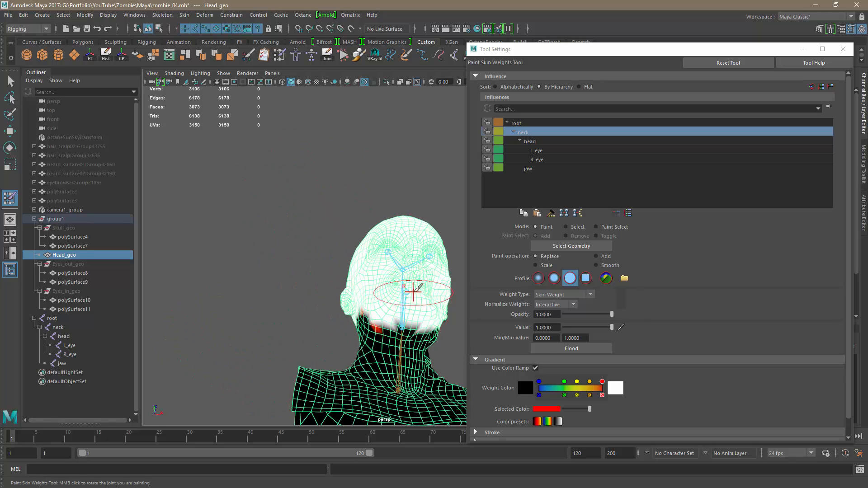
# Reduce the brush size and paint the neck joint's full weight along the underside of the chin and jaw.
pyautogui.keyDown('alt'); pyautogui.moveTo(413, 299); pyautogui.dragTo(364, 277); pyautogui.keyUp('alt')
pyautogui.keyDown('alt'); pyautogui.moveTo(365, 277); pyautogui.dragTo(424, 285, button='right'); pyautogui.keyUp('alt')
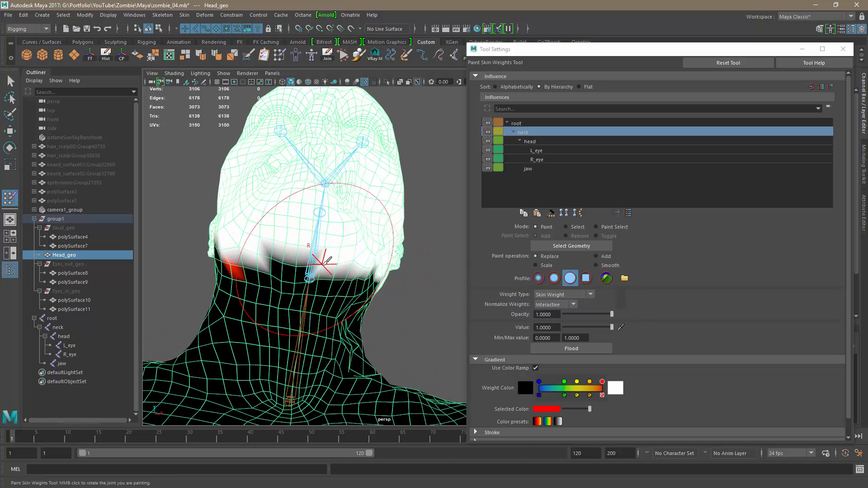
pyautogui.press('b')
pyautogui.moveTo(321, 264)
pyautogui.mouseDown()
pyautogui.moveTo(287, 263)
pyautogui.moveTo(308, 251)
pyautogui.moveTo(317, 258)
pyautogui.moveTo(280, 263)
pyautogui.moveTo(236, 249)
pyautogui.mouseUp()
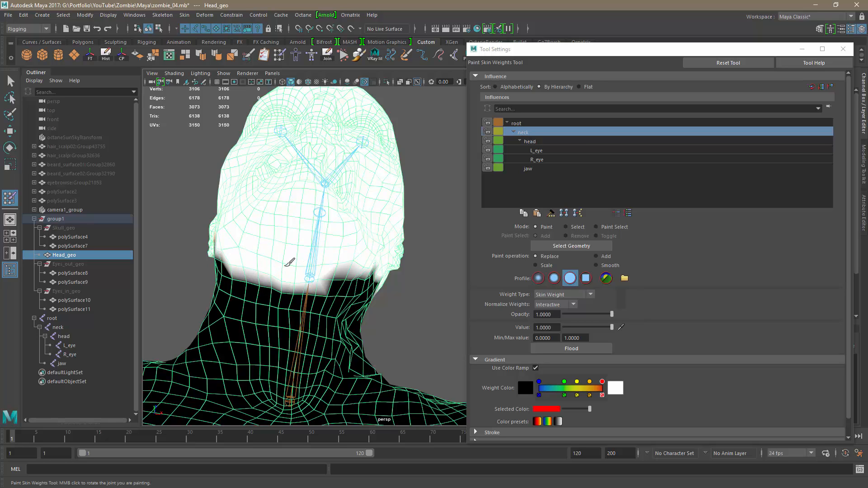
pyautogui.moveTo(289, 262); pyautogui.dragTo(383, 271)
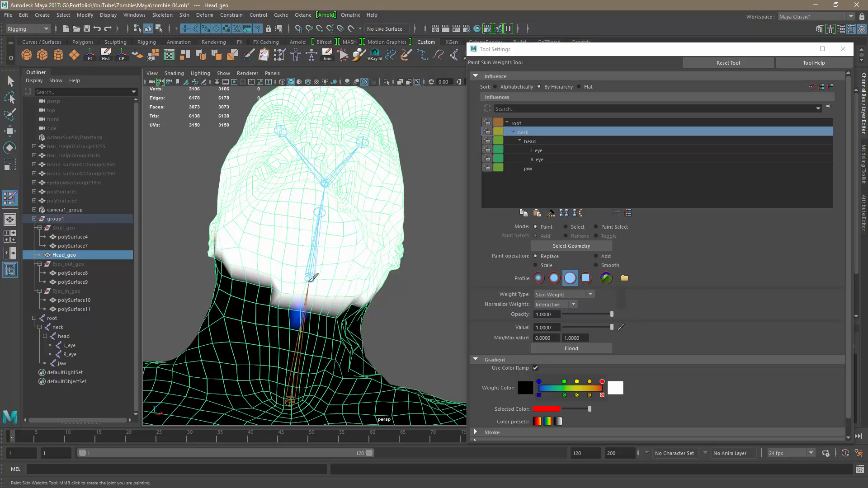
# Extend the neck joint's full weight around the sides and back of the head and over remaining gaps.
pyautogui.moveTo(252, 242)
pyautogui.keyDown('alt'); pyautogui.mouseDown()
pyautogui.moveTo(310, 300)
pyautogui.moveTo(352, 284)
pyautogui.moveTo(388, 304)
pyautogui.mouseUp(); pyautogui.keyUp('alt')
pyautogui.moveTo(358, 278); pyautogui.dragTo(270, 247)
pyautogui.moveTo(377, 256)
pyautogui.keyDown('alt'); pyautogui.mouseDown()
pyautogui.moveTo(278, 259)
pyautogui.moveTo(359, 287)
pyautogui.moveTo(435, 223)
pyautogui.moveTo(448, 256)
pyautogui.mouseUp(); pyautogui.keyUp('alt')
pyautogui.moveTo(448, 256)
pyautogui.keyDown('alt'); pyautogui.mouseDown()
pyautogui.moveTo(366, 250)
pyautogui.moveTo(351, 229)
pyautogui.mouseUp(); pyautogui.keyUp('alt')
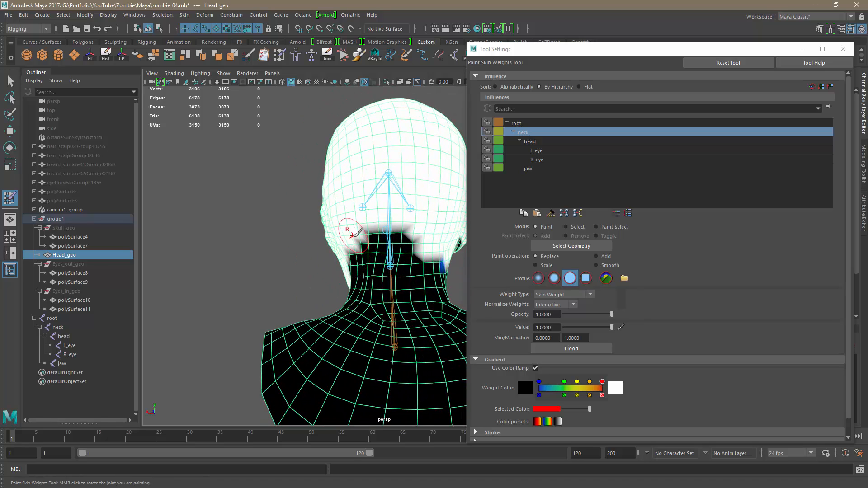
pyautogui.moveTo(403, 228)
pyautogui.keyDown('alt'); pyautogui.mouseDown()
pyautogui.moveTo(418, 228)
pyautogui.moveTo(398, 247)
pyautogui.moveTo(328, 271)
pyautogui.moveTo(329, 194)
pyautogui.mouseUp(); pyautogui.keyUp('alt')
pyautogui.keyDown('alt'); pyautogui.moveTo(375, 213); pyautogui.dragTo(312, 312); pyautogui.keyUp('alt')
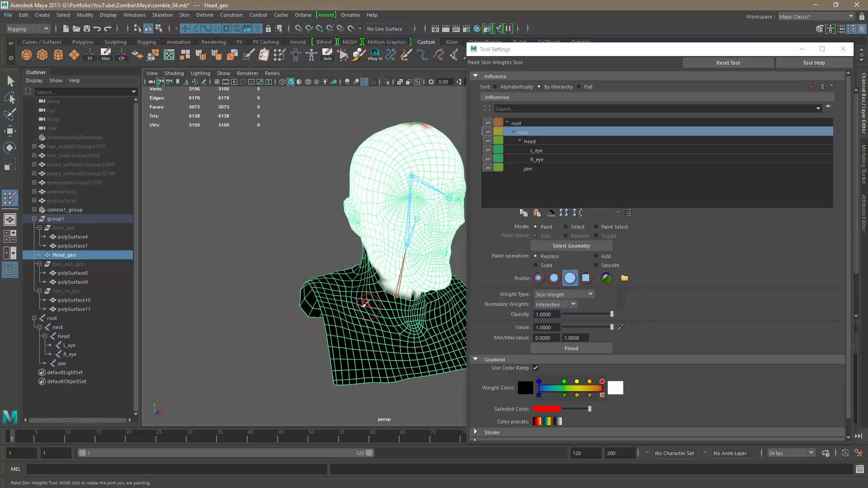
# Switch the painted influence to the root joint, framing the area where the chin meets the neck.
pyautogui.scroll(5, 304, 310)
pyautogui.click(524, 123)
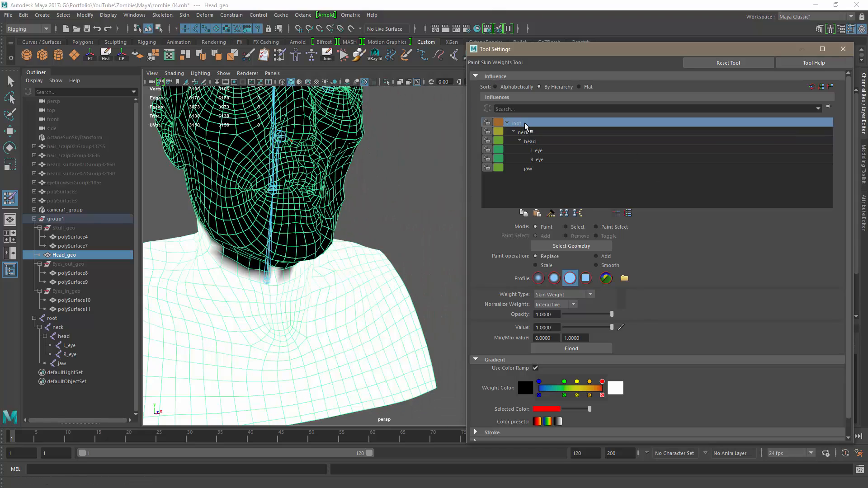
# Review the skin weights of the neck, head, eye and jaw influences, and lock head, L_eye, R_eye and jaw.
pyautogui.click(524, 132)
pyautogui.click(529, 142)
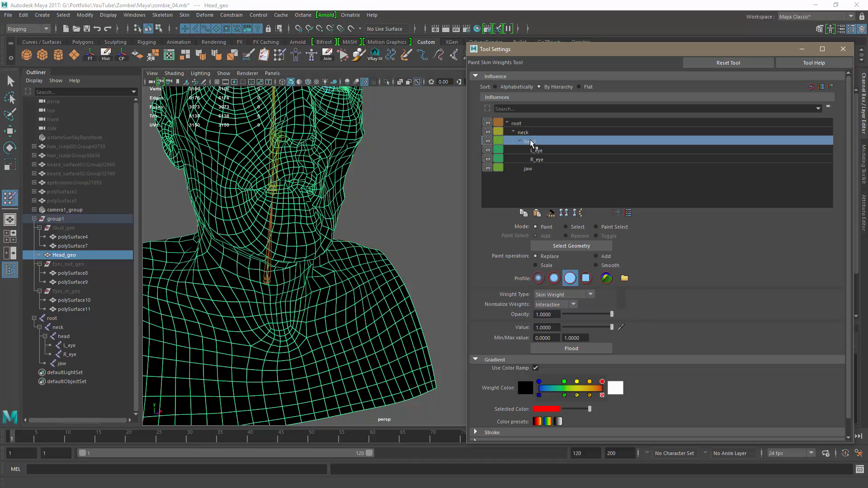
pyautogui.click(536, 151)
pyautogui.click(535, 161)
pyautogui.click(534, 168)
pyautogui.click(537, 151)
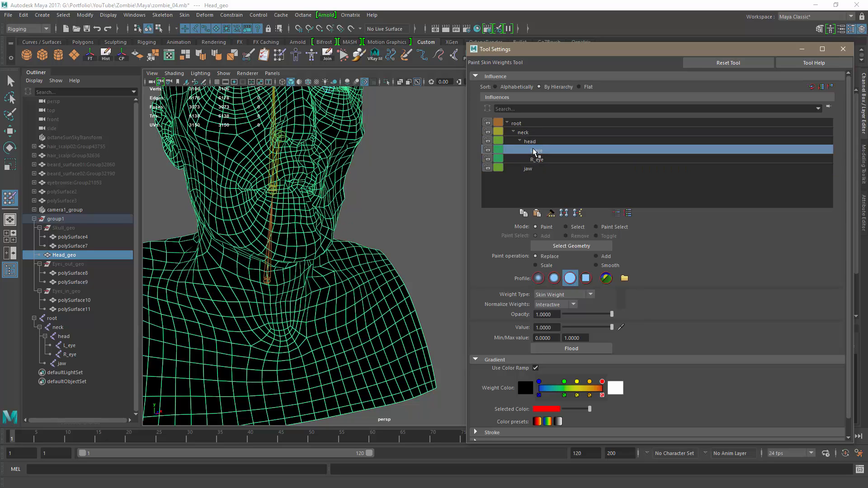
pyautogui.click(531, 142)
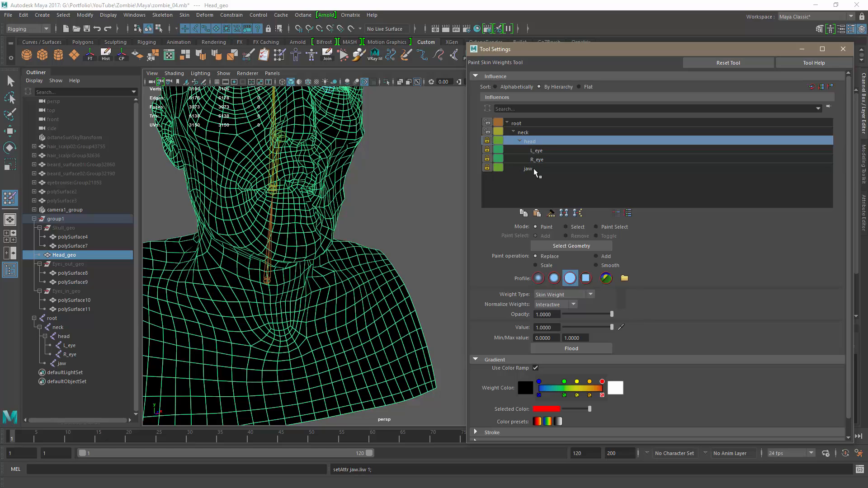
# Paint neck influence with Replace at value 1 below the right ear and along the upper neck of Head_geo.
pyautogui.click(523, 134)
pyautogui.keyDown('alt'); pyautogui.moveTo(333, 228); pyautogui.dragTo(421, 290); pyautogui.keyUp('alt')
pyautogui.keyDown('alt'); pyautogui.moveTo(419, 300); pyautogui.dragTo(353, 310, button='right'); pyautogui.keyUp('alt')
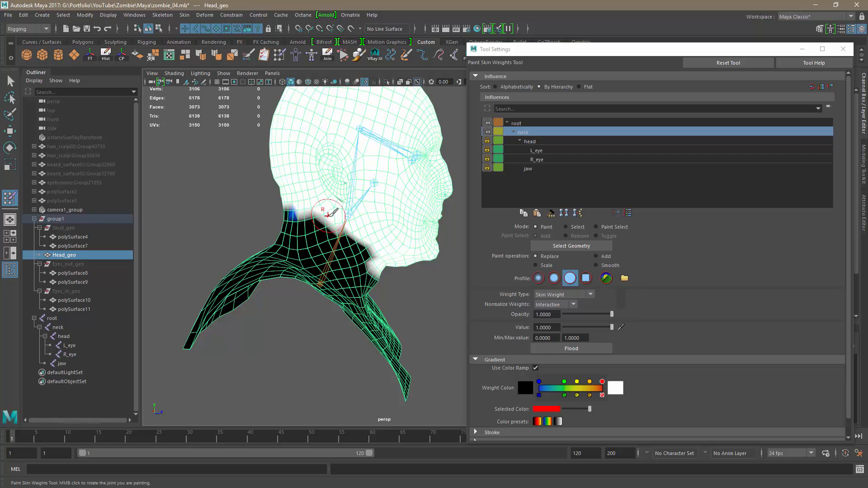
pyautogui.moveTo(346, 225)
pyautogui.mouseDown()
pyautogui.moveTo(368, 243)
pyautogui.moveTo(362, 237)
pyautogui.mouseUp()
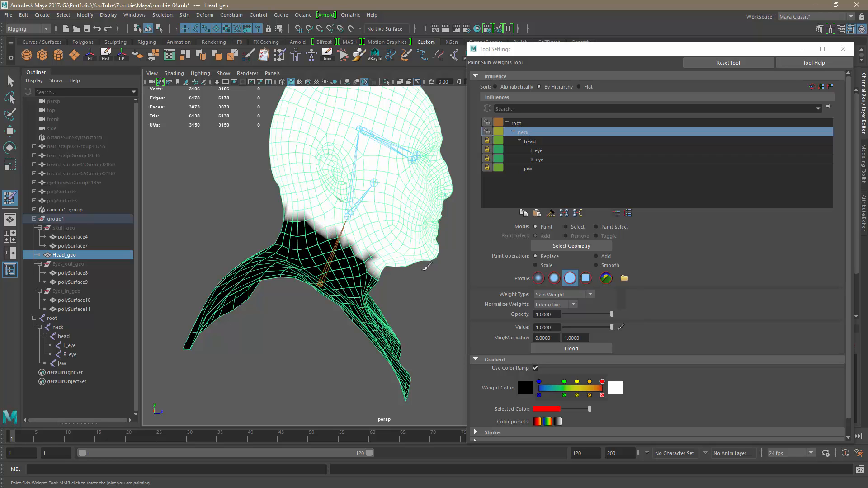
# Paint neck weights of 1 below the left ear, from the jawline towards the back of the neck.
pyautogui.moveTo(426, 266)
pyautogui.keyDown('alt'); pyautogui.mouseDown()
pyautogui.moveTo(226, 262)
pyautogui.moveTo(237, 261)
pyautogui.mouseUp(); pyautogui.keyUp('alt')
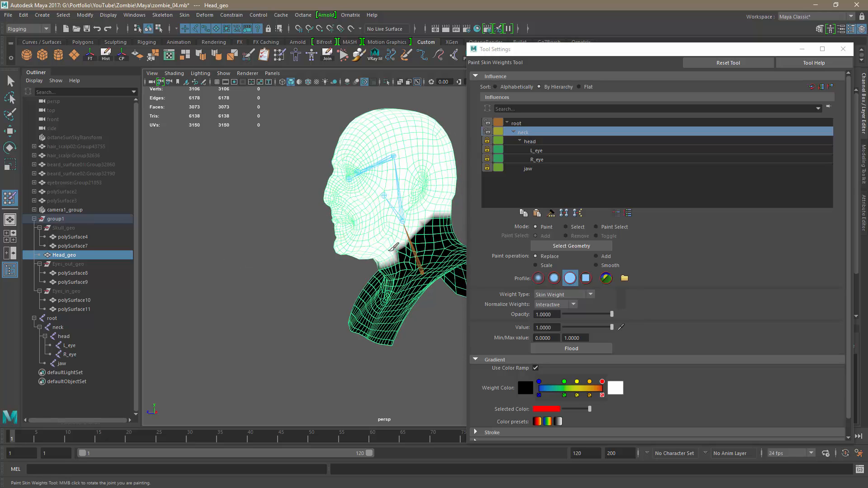
pyautogui.moveTo(392, 248)
pyautogui.mouseDown()
pyautogui.moveTo(428, 214)
pyautogui.moveTo(437, 228)
pyautogui.mouseUp()
pyautogui.scroll(2, 362, 243)
pyautogui.keyDown('alt'); pyautogui.moveTo(354, 242); pyautogui.dragTo(290, 257, button='middle'); pyautogui.keyUp('alt')
pyautogui.keyDown('alt'); pyautogui.moveTo(387, 267); pyautogui.dragTo(340, 280); pyautogui.keyUp('alt')
pyautogui.moveTo(412, 202)
pyautogui.mouseDown()
pyautogui.moveTo(420, 213)
pyautogui.moveTo(322, 237)
pyautogui.mouseUp()
pyautogui.keyDown('alt'); pyautogui.moveTo(392, 264); pyautogui.dragTo(249, 280, button='middle'); pyautogui.keyUp('alt')
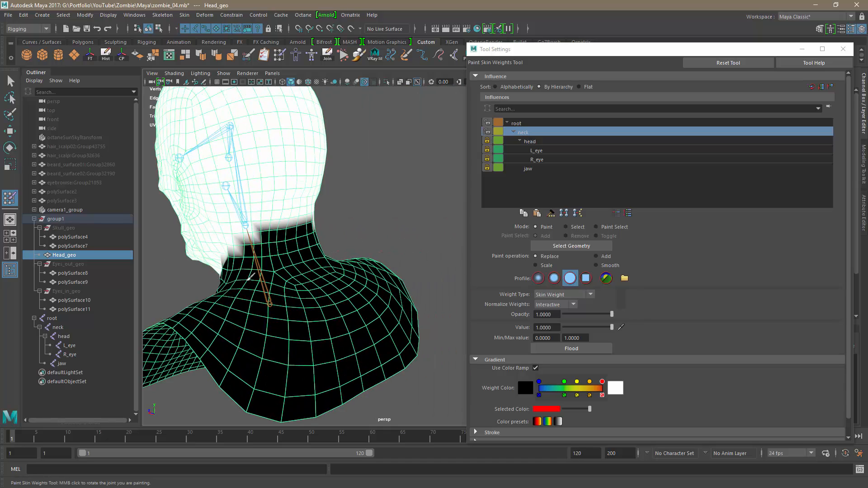
# Extend the full neck weight across the back of the neck and round to the area behind the right ear.
pyautogui.keyDown('alt'); pyautogui.moveTo(250, 277); pyautogui.dragTo(329, 252); pyautogui.keyUp('alt')
pyautogui.moveTo(333, 204); pyautogui.dragTo(377, 202)
pyautogui.keyDown('alt'); pyautogui.moveTo(328, 285); pyautogui.dragTo(407, 273); pyautogui.keyUp('alt')
pyautogui.scroll(-2, 407, 273)
pyautogui.moveTo(297, 283)
pyautogui.keyDown('alt'); pyautogui.mouseDown()
pyautogui.moveTo(368, 252)
pyautogui.moveTo(445, 261)
pyautogui.moveTo(418, 253)
pyautogui.moveTo(349, 264)
pyautogui.moveTo(279, 226)
pyautogui.moveTo(477, 263)
pyautogui.moveTo(248, 283)
pyautogui.mouseUp(); pyautogui.keyUp('alt')
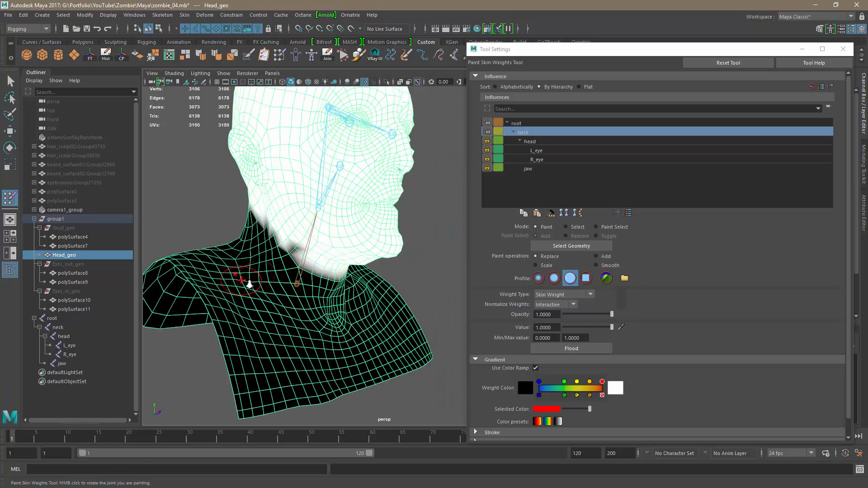
pyautogui.keyDown('alt'); pyautogui.moveTo(248, 283); pyautogui.dragTo(297, 230, button='right'); pyautogui.keyUp('alt')
pyautogui.moveTo(266, 227); pyautogui.dragTo(281, 233)
# Rotate the neck joint to test how the painted weights deform the head, and undo the rotation.
pyautogui.keyDown('alt'); pyautogui.moveTo(353, 316); pyautogui.dragTo(294, 314, button='right'); pyautogui.keyUp('alt')
pyautogui.keyDown('alt'); pyautogui.moveTo(295, 314); pyautogui.dragTo(144, 310); pyautogui.keyUp('alt')
pyautogui.scroll(2, 385, 291)
pyautogui.keyDown('alt'); pyautogui.moveTo(385, 291); pyautogui.dragTo(328, 300, button='middle'); pyautogui.keyUp('alt')
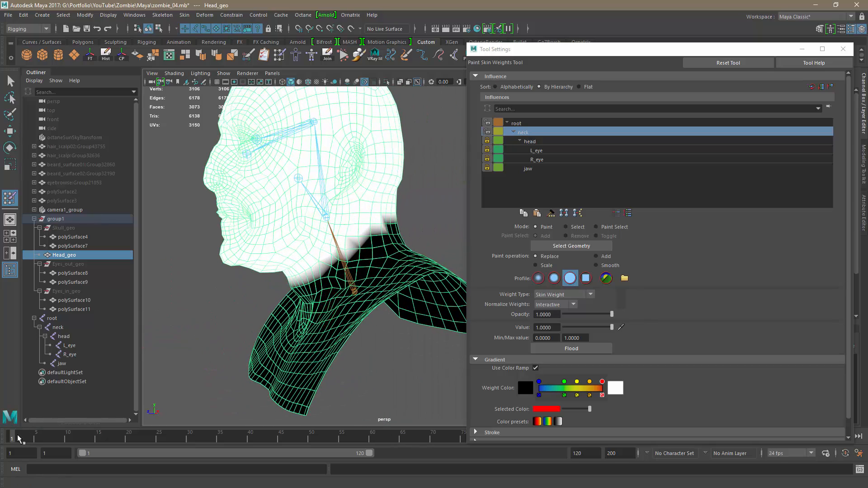
pyautogui.click(10, 147)
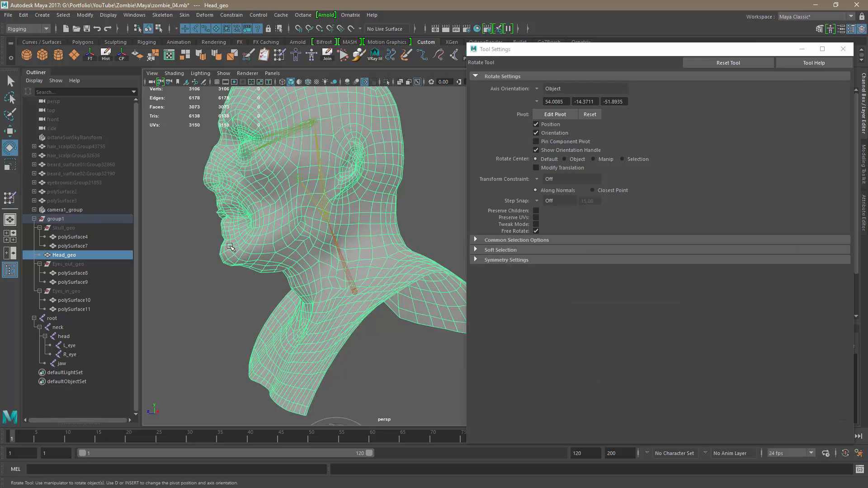
pyautogui.click(326, 219)
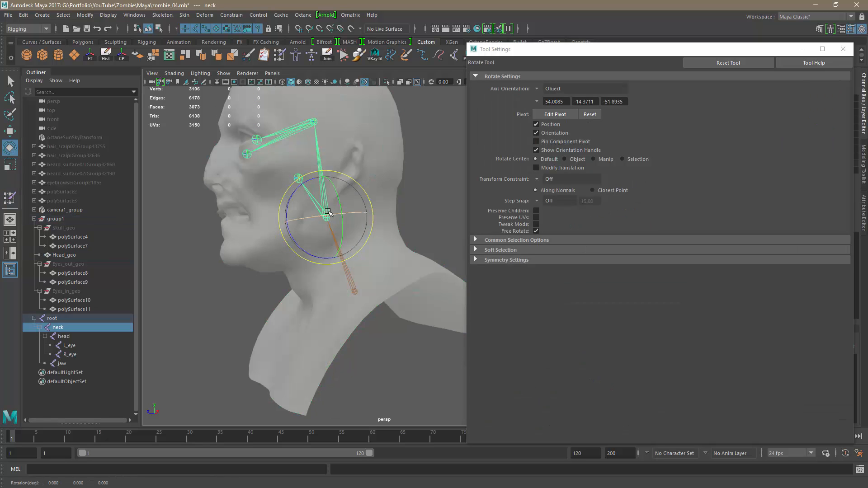
pyautogui.moveTo(296, 211)
pyautogui.mouseDown()
pyautogui.moveTo(282, 210)
pyautogui.moveTo(349, 208)
pyautogui.moveTo(291, 207)
pyautogui.moveTo(304, 213)
pyautogui.mouseUp()
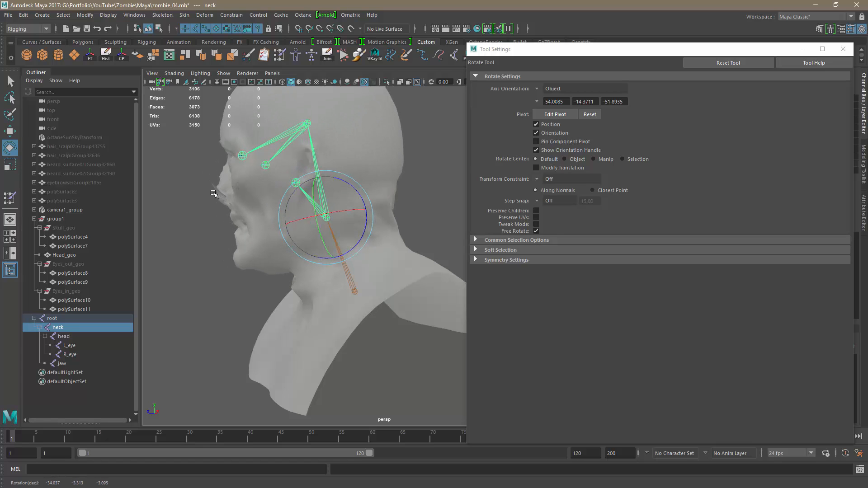
pyautogui.keyDown('alt'); pyautogui.moveTo(233, 286); pyautogui.dragTo(310, 287); pyautogui.keyUp('alt')
pyautogui.hotkey('ctrl', 'z')
pyautogui.hotkey('ctrl', 'z')
# Select all joints from root to jaw and key their Rotate X, Y and Z channels at frame 1.
pyautogui.keyDown('alt'); pyautogui.moveTo(381, 306); pyautogui.dragTo(364, 323, button='right'); pyautogui.keyUp('alt')
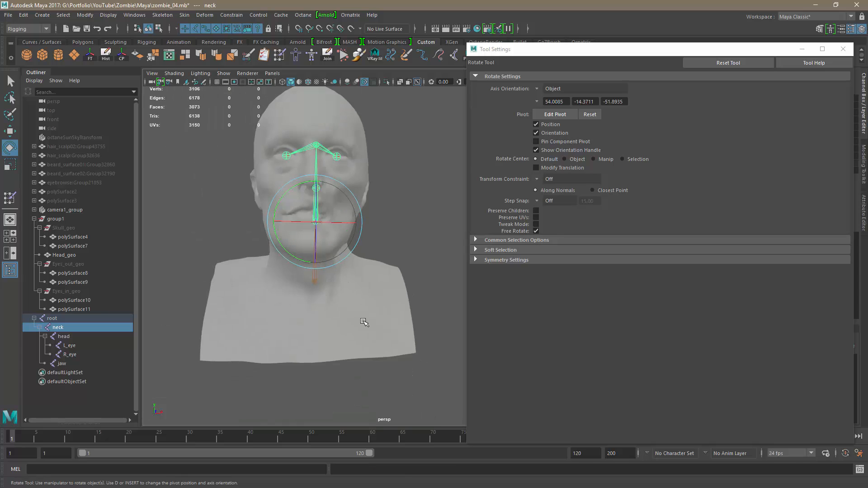
pyautogui.moveTo(377, 296)
pyautogui.keyDown('alt'); pyautogui.mouseDown()
pyautogui.moveTo(362, 299)
pyautogui.moveTo(370, 297)
pyautogui.mouseUp(); pyautogui.keyUp('alt')
pyautogui.keyDown('alt'); pyautogui.moveTo(376, 298); pyautogui.dragTo(388, 293, button='right'); pyautogui.keyUp('alt')
pyautogui.keyDown('alt'); pyautogui.moveTo(389, 293); pyautogui.dragTo(390, 303, button='middle'); pyautogui.keyUp('alt')
pyautogui.keyDown('alt'); pyautogui.moveTo(389, 304); pyautogui.dragTo(356, 296, button='right'); pyautogui.keyUp('alt')
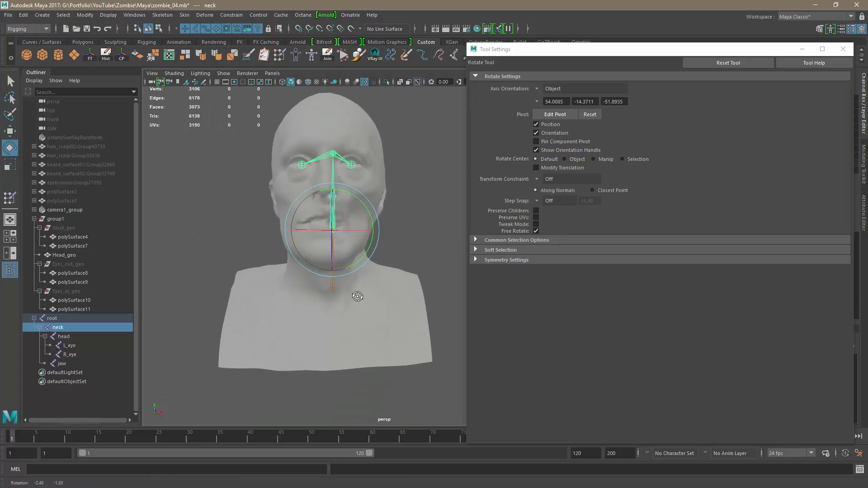
pyautogui.keyDown('alt'); pyautogui.moveTo(357, 296); pyautogui.dragTo(355, 301); pyautogui.keyUp('alt')
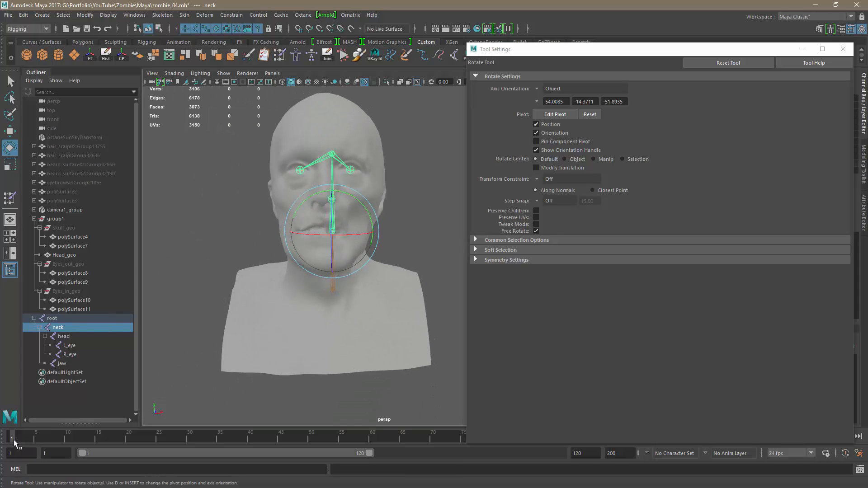
pyautogui.press('Up')
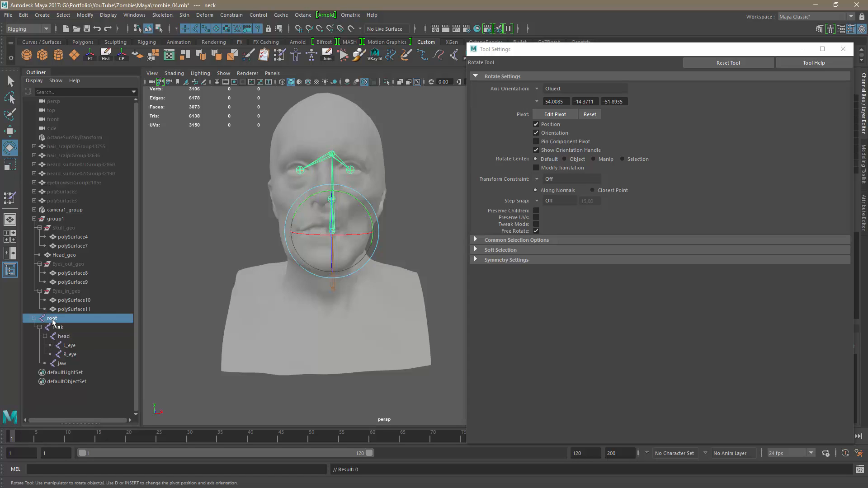
pyautogui.keyDown('shift'); pyautogui.click(68, 364); pyautogui.keyUp('shift')
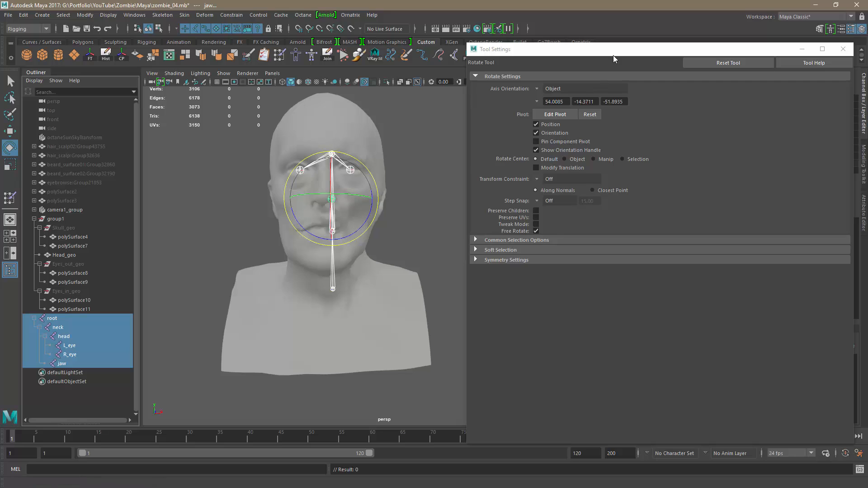
pyautogui.moveTo(613, 51); pyautogui.dragTo(572, 226)
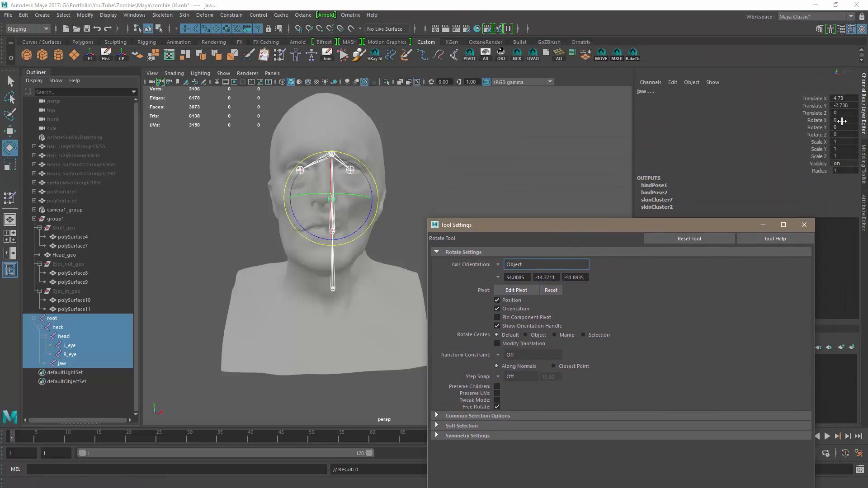
pyautogui.moveTo(841, 122); pyautogui.dragTo(818, 135)
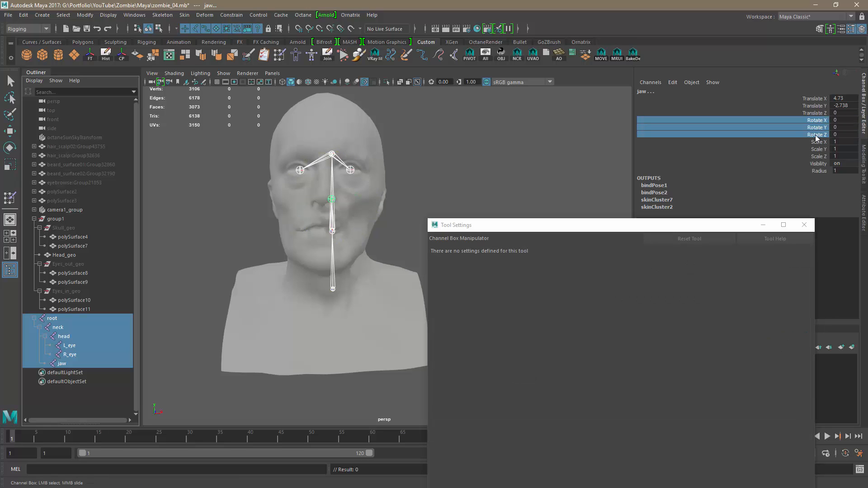
pyautogui.rightClick(817, 138)
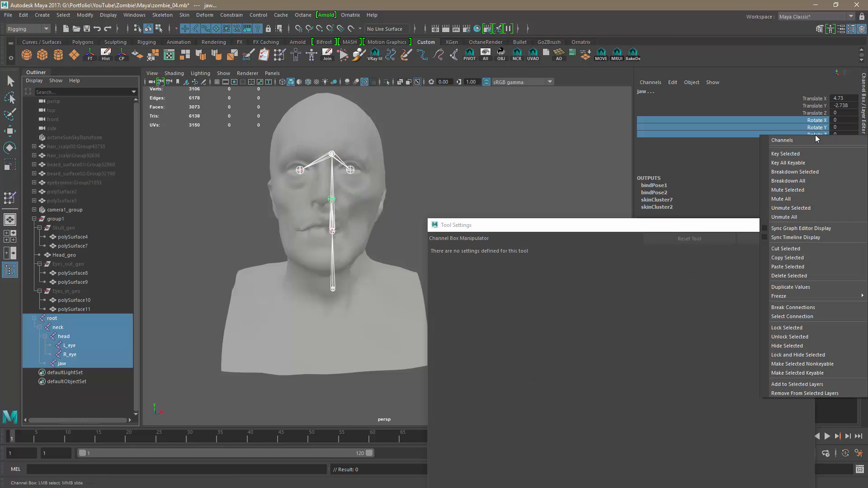
pyautogui.click(795, 154)
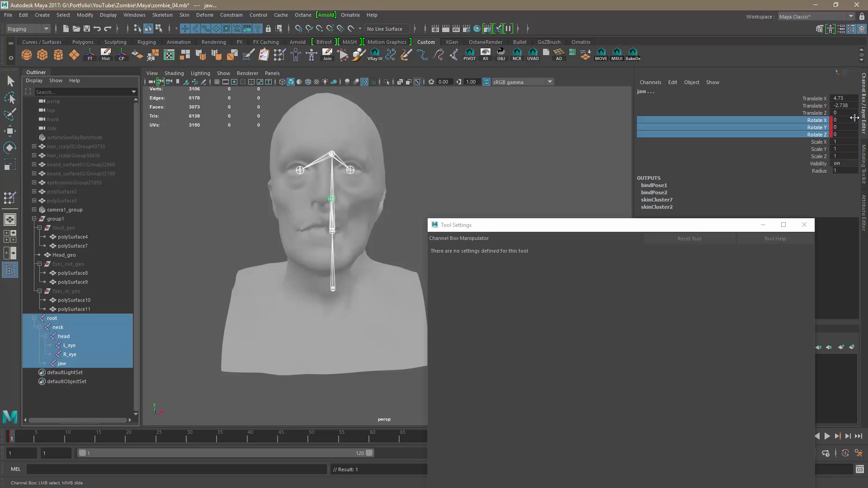
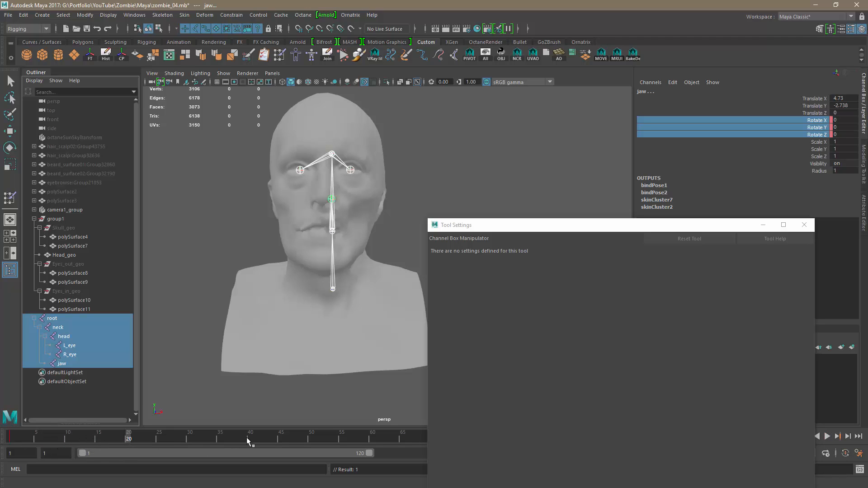
# Set the neck joint's Rotate X to 50 at frame 20 and key that channel.
pyautogui.click(9, 148)
pyautogui.click(340, 247)
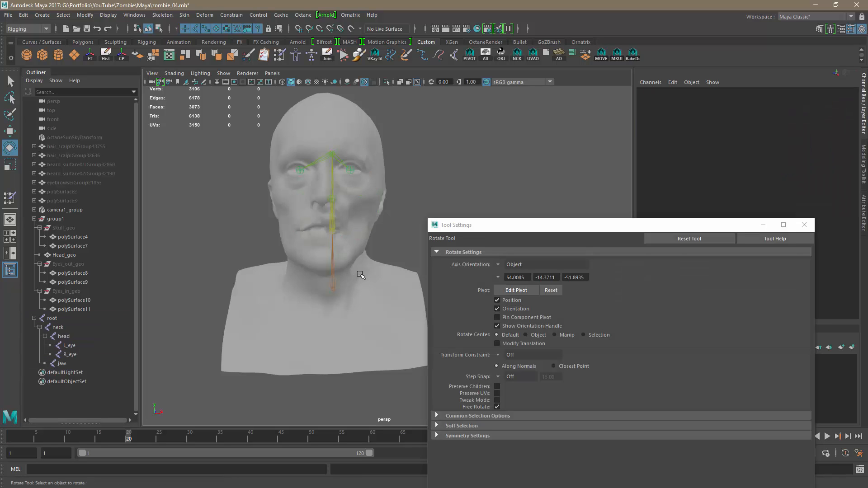
pyautogui.keyDown('alt'); pyautogui.moveTo(360, 262); pyautogui.dragTo(398, 266); pyautogui.keyUp('alt')
pyautogui.click(339, 241)
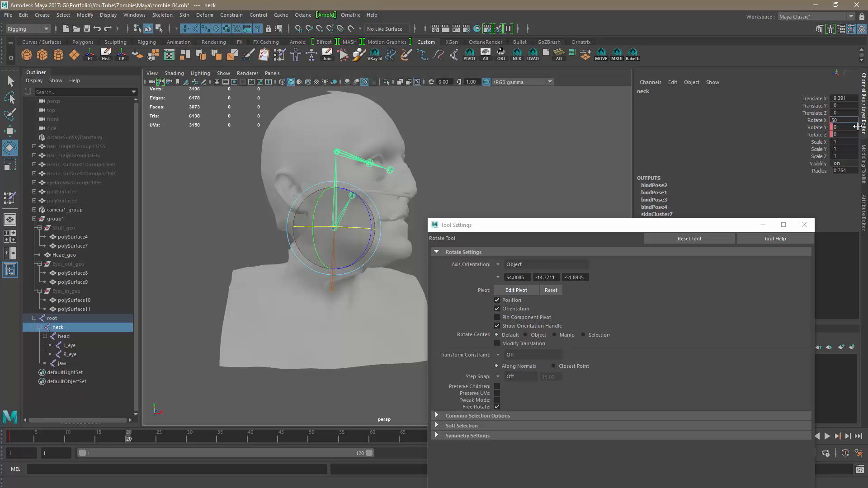
pyautogui.press('Return')
pyautogui.click(816, 120)
pyautogui.rightClick(816, 122)
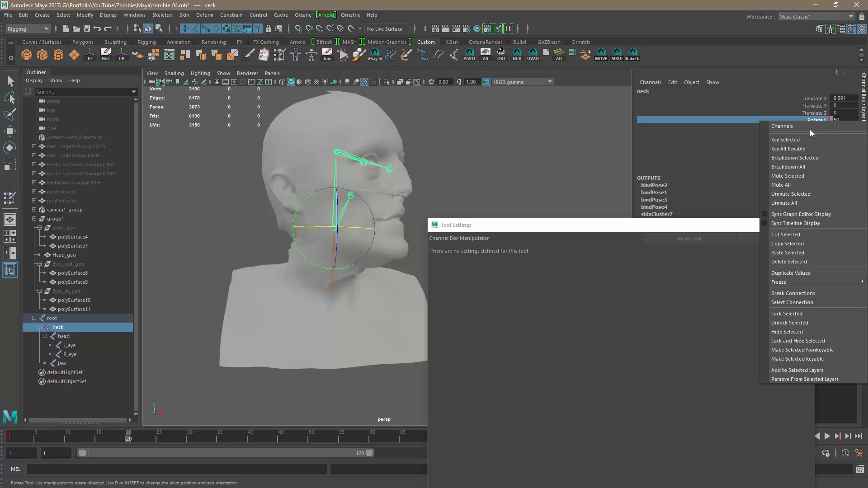
pyautogui.click(803, 139)
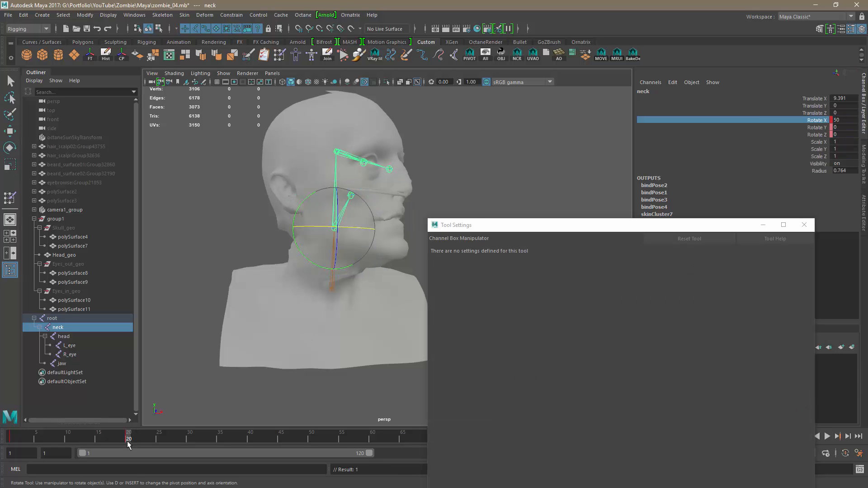
# Set the neck joint's Rotate X to -50 at frame 40 and key that channel.
pyautogui.hotkey('alt', 'v')
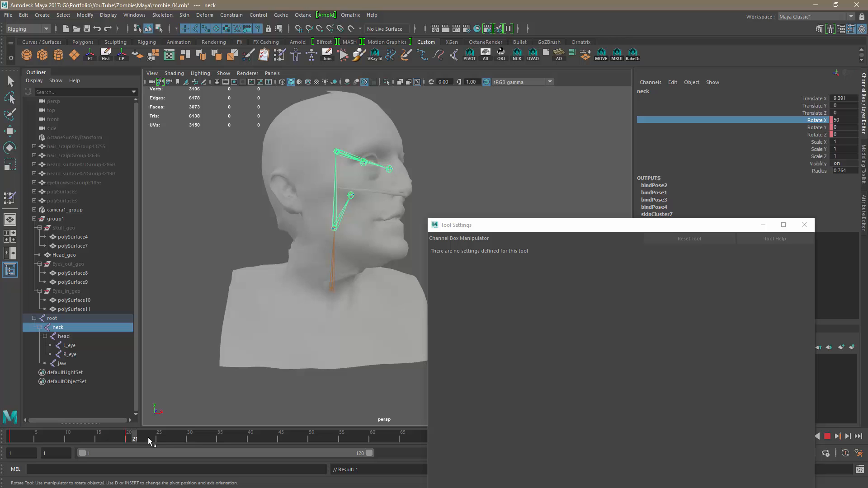
pyautogui.click(251, 437)
pyautogui.moveTo(364, 229); pyautogui.dragTo(287, 225)
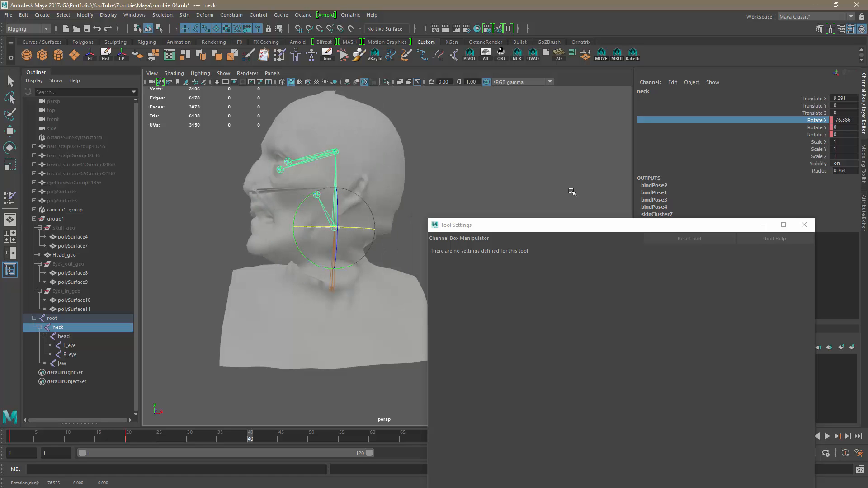
pyautogui.click(838, 121)
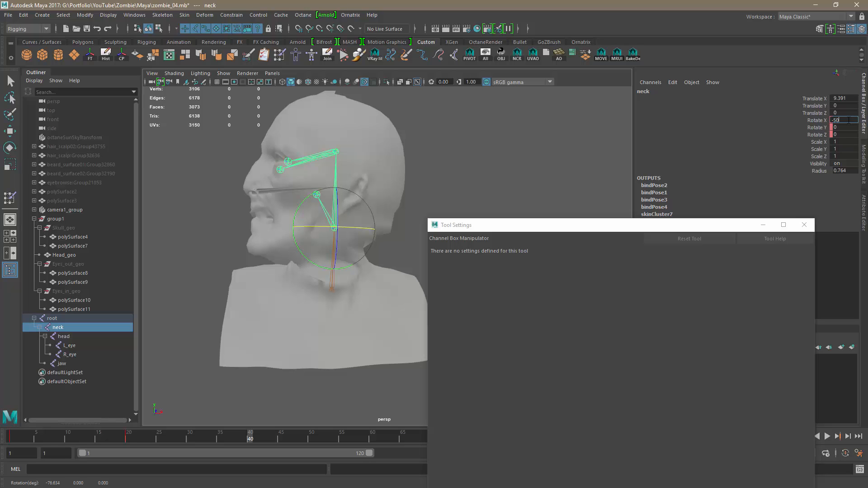
pyautogui.press('Return')
pyautogui.click(812, 121)
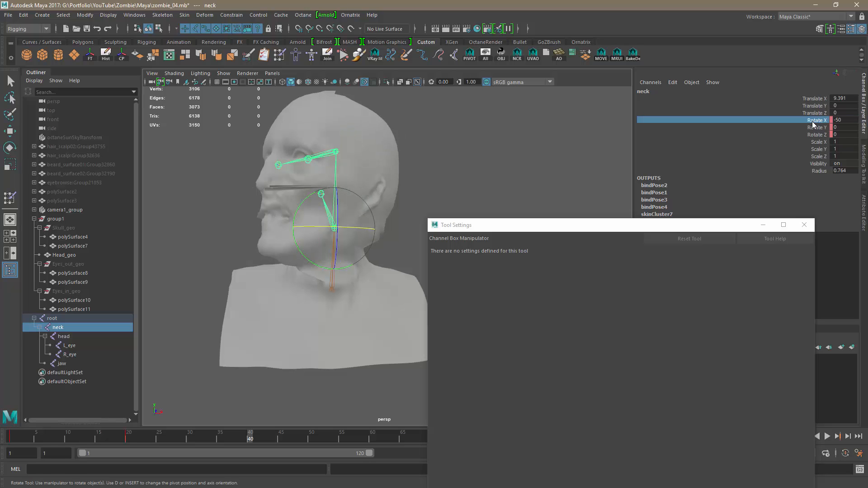
pyautogui.rightClick(809, 121)
pyautogui.click(804, 139)
# Deselect the neck joint and scrub the head-turn animation back to frame 1 to check the neck deformation.
pyautogui.click(460, 145)
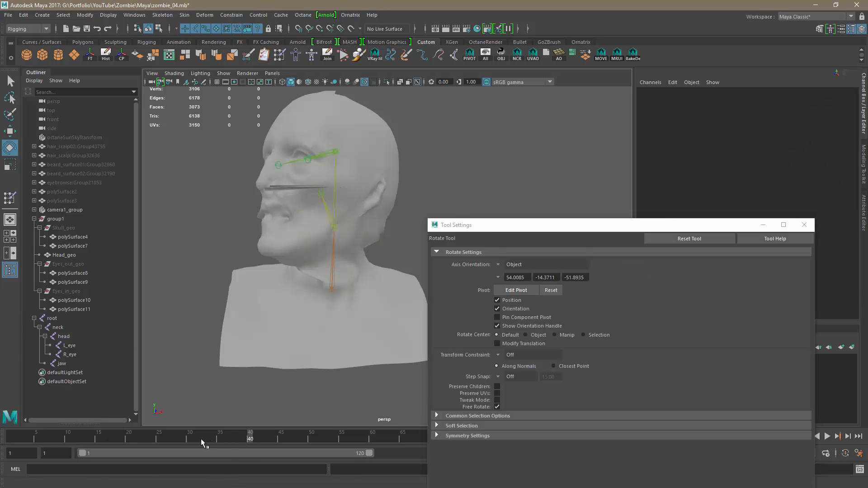
pyautogui.moveTo(201, 438); pyautogui.dragTo(15, 442)
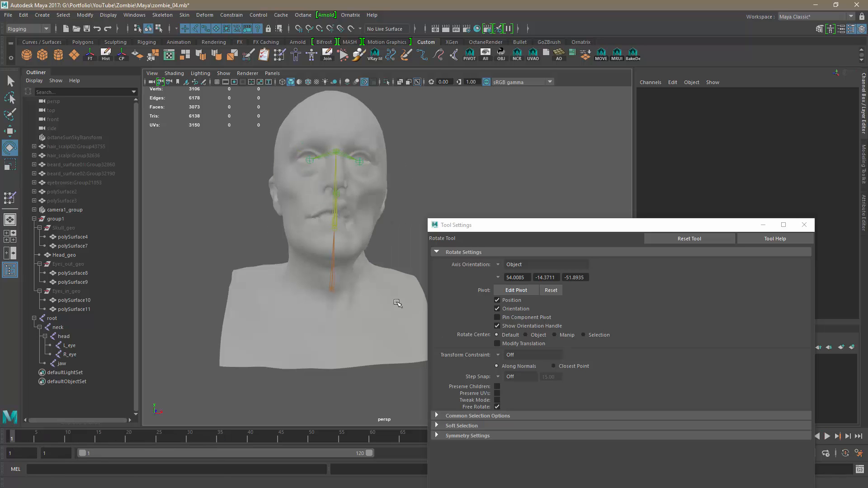
pyautogui.keyDown('alt'); pyautogui.moveTo(398, 303); pyautogui.dragTo(334, 287); pyautogui.keyUp('alt')
pyautogui.scroll(3, 327, 276)
pyautogui.keyDown('alt'); pyautogui.moveTo(322, 274); pyautogui.dragTo(323, 297, button='middle'); pyautogui.keyUp('alt')
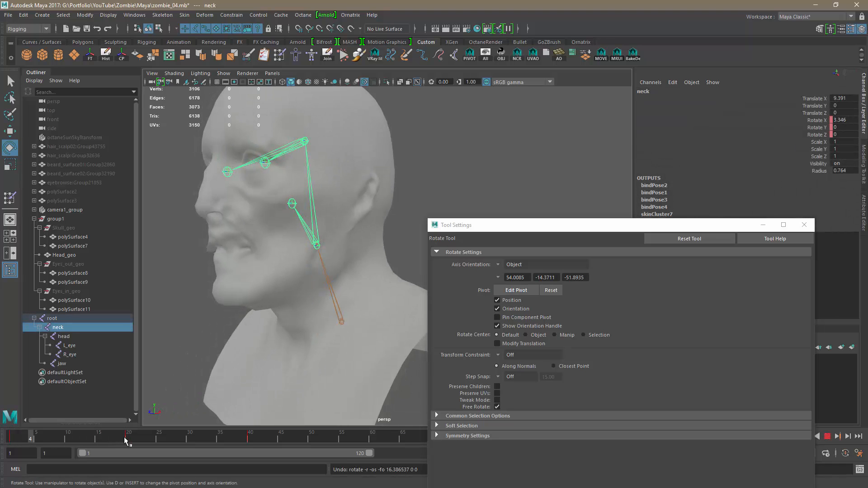
# Go to frame 20, select Head_geo and open the Paint Skin Weights tool options.
pyautogui.click(128, 439)
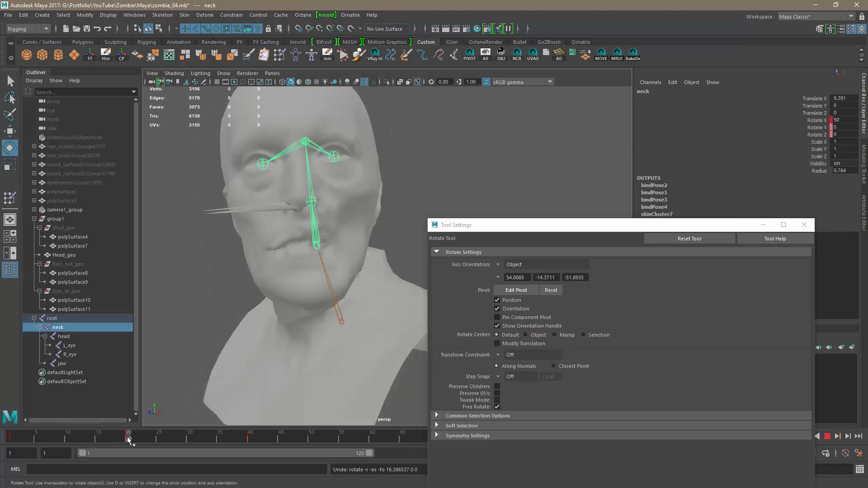
pyautogui.click(367, 186)
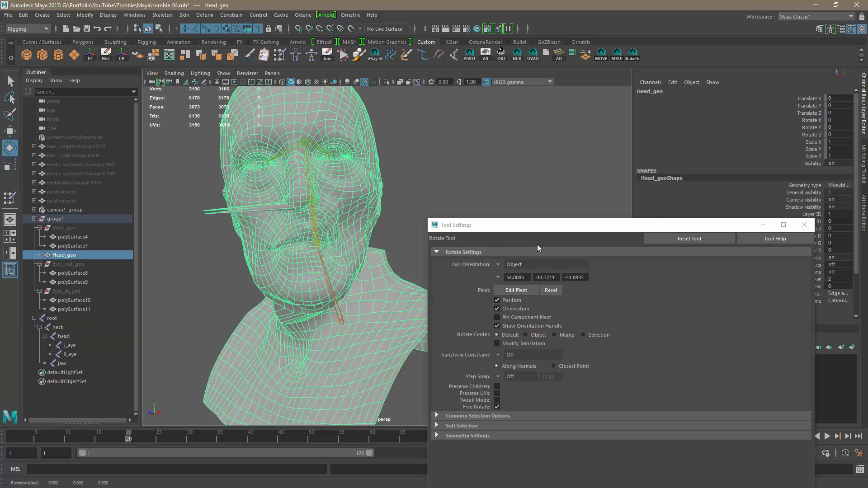
pyautogui.click(804, 225)
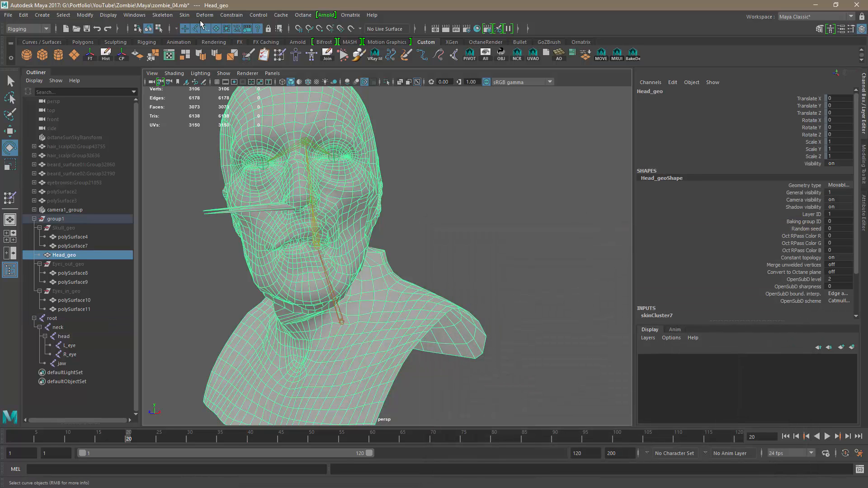
pyautogui.click(185, 15)
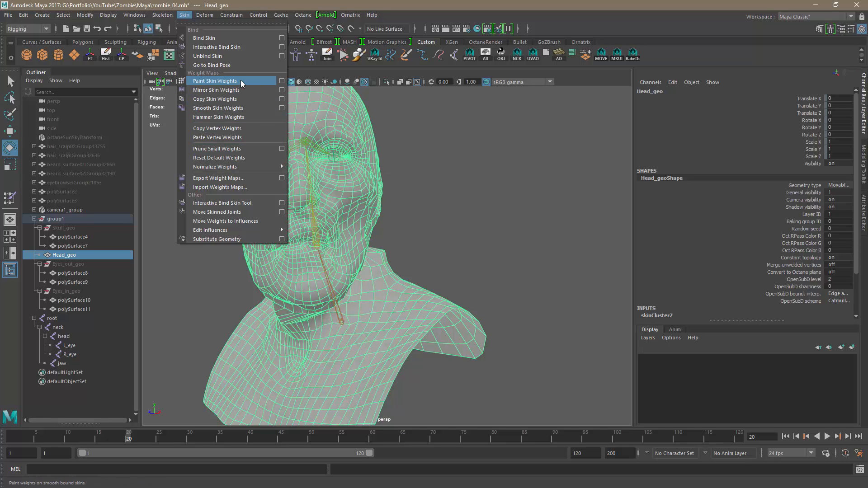
pyautogui.click(281, 82)
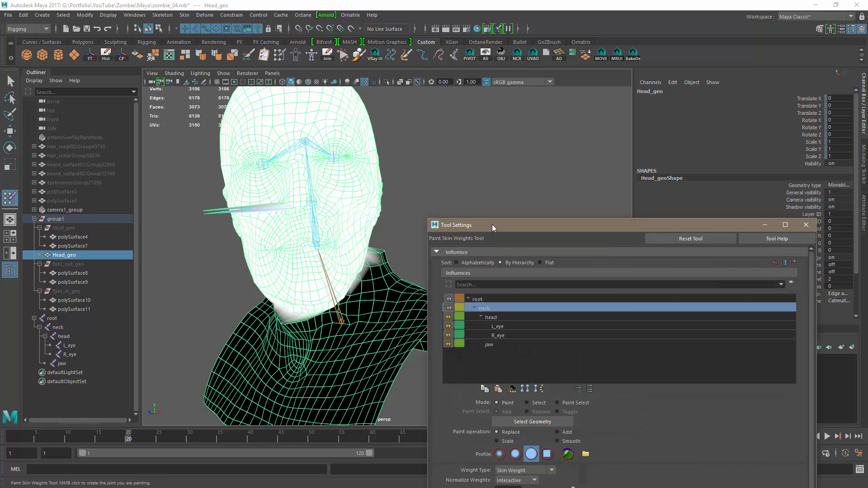
pyautogui.moveTo(493, 227); pyautogui.dragTo(509, 181)
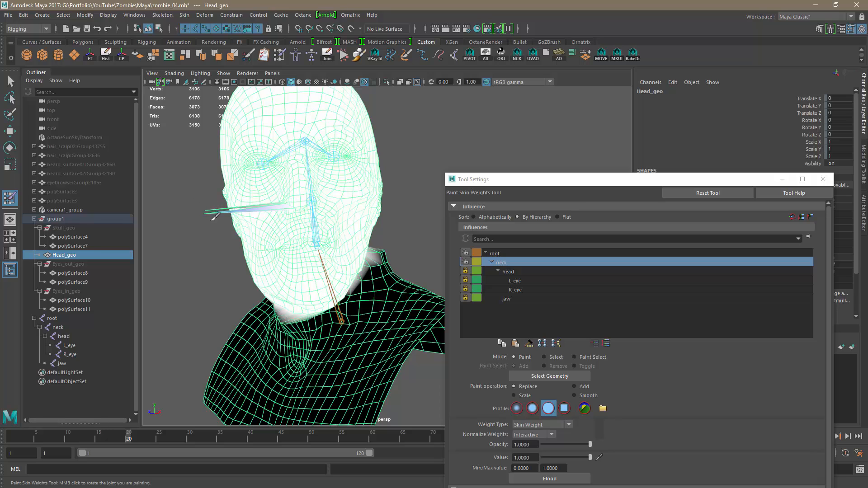
# Select the stray Head_geo vertices spiking out beside the cheek and apply Hammer Skin Weights to them.
pyautogui.scroll(6, 213, 228)
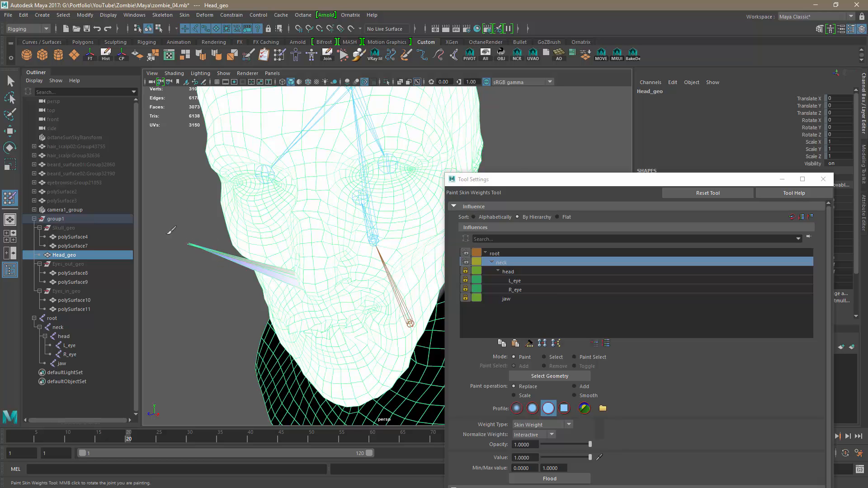
pyautogui.keyDown('alt'); pyautogui.moveTo(228, 290); pyautogui.dragTo(238, 214); pyautogui.keyUp('alt')
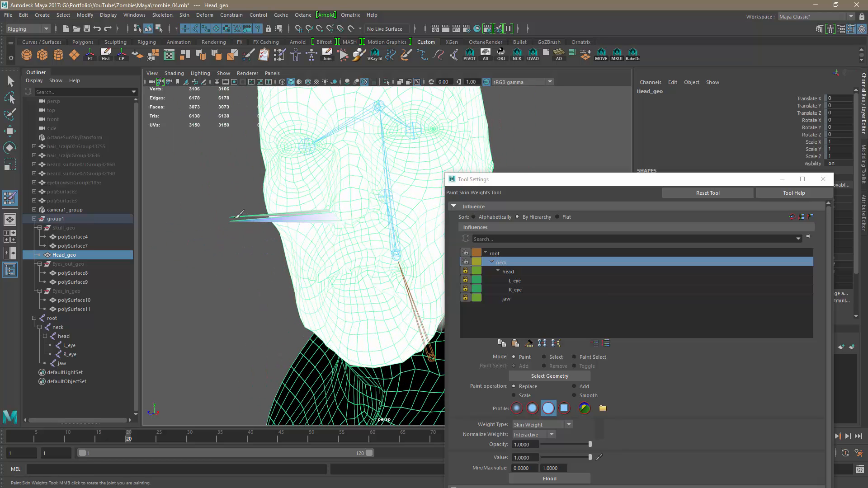
pyautogui.click(5, 81)
pyautogui.click(10, 82)
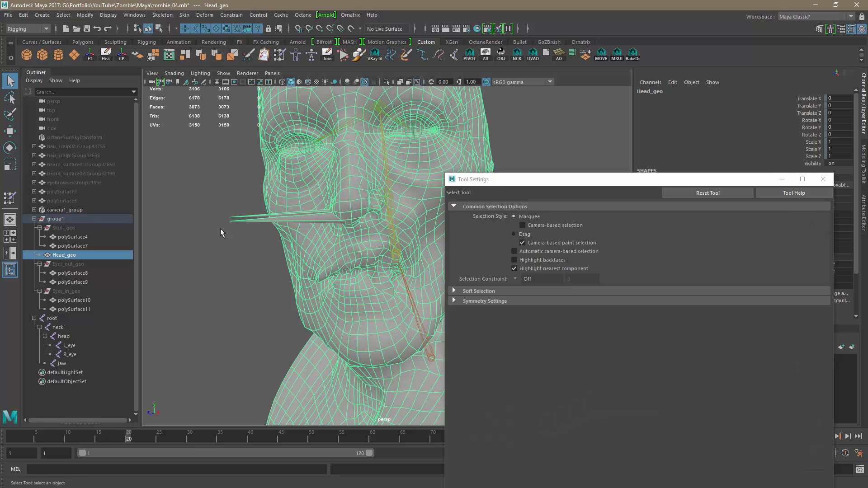
pyautogui.moveTo(243, 218); pyautogui.dragTo(218, 221, button='right')
pyautogui.moveTo(240, 245); pyautogui.dragTo(226, 198)
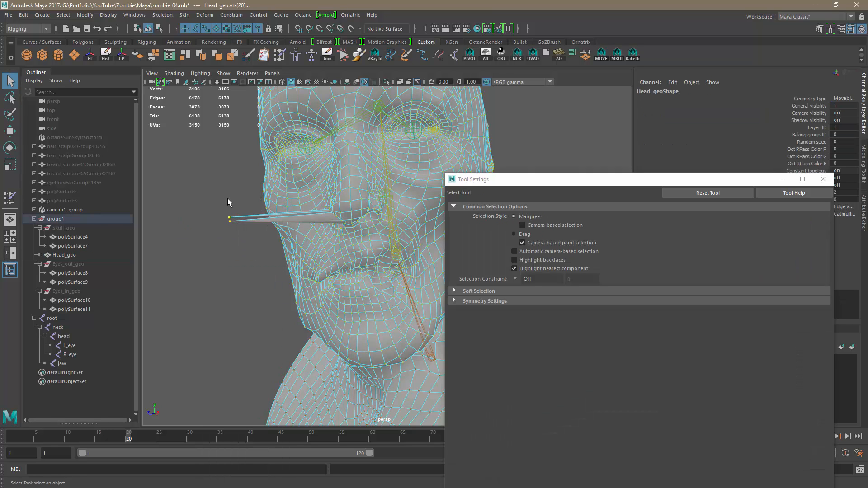
pyautogui.click(185, 17)
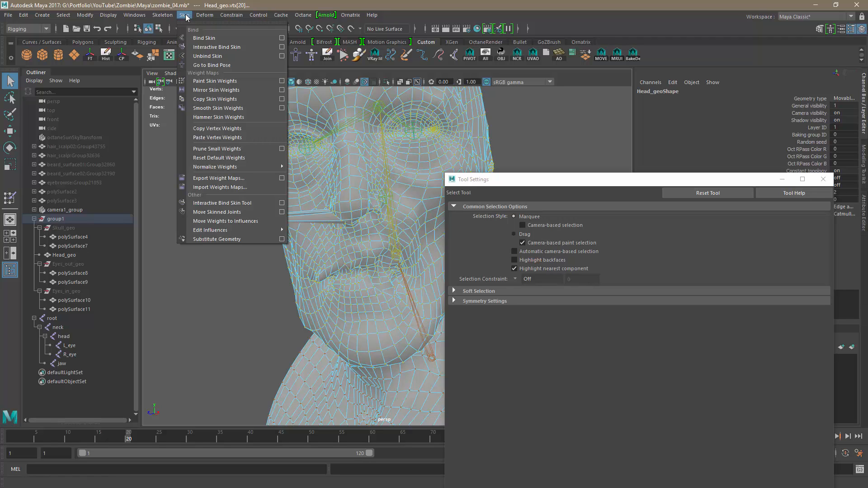
pyautogui.click(207, 118)
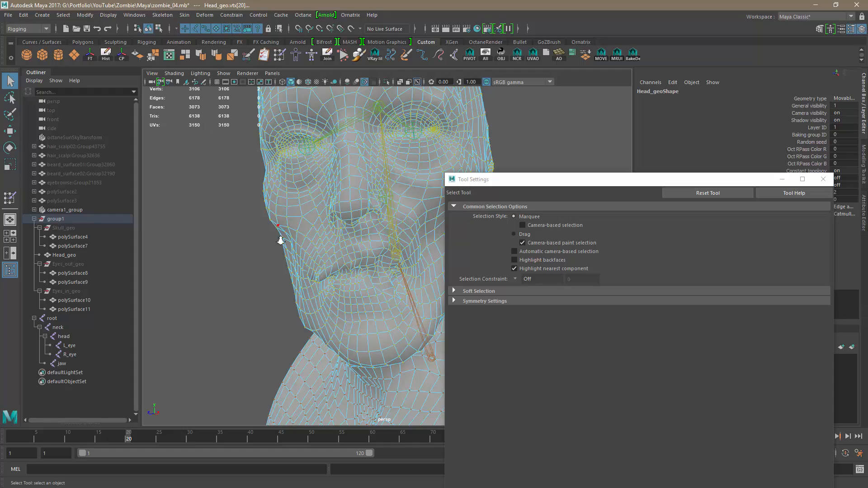
pyautogui.keyDown('alt'); pyautogui.moveTo(280, 239); pyautogui.dragTo(337, 239); pyautogui.keyUp('alt')
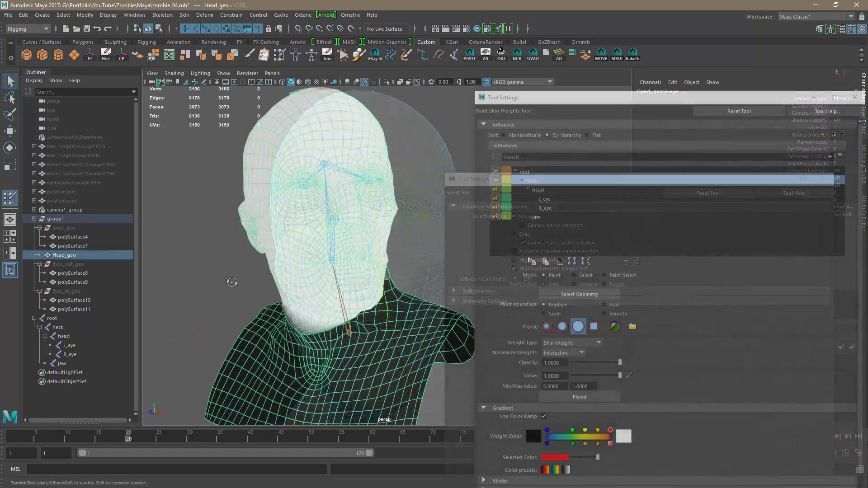
# Paint the neck influence in Replace mode at value 1 over the dark spiking vertices near the ear.
pyautogui.keyDown('alt'); pyautogui.moveTo(230, 282); pyautogui.dragTo(396, 281); pyautogui.keyUp('alt')
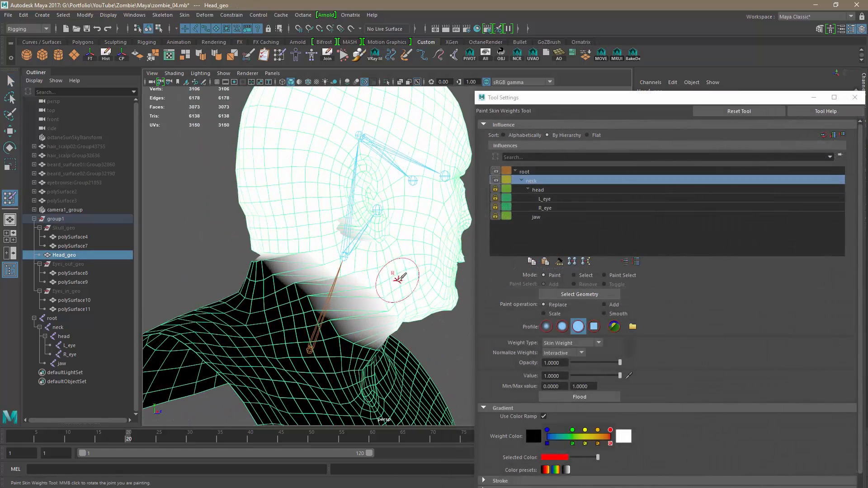
pyautogui.keyDown('alt'); pyautogui.moveTo(397, 280); pyautogui.dragTo(266, 293, button='middle'); pyautogui.keyUp('alt')
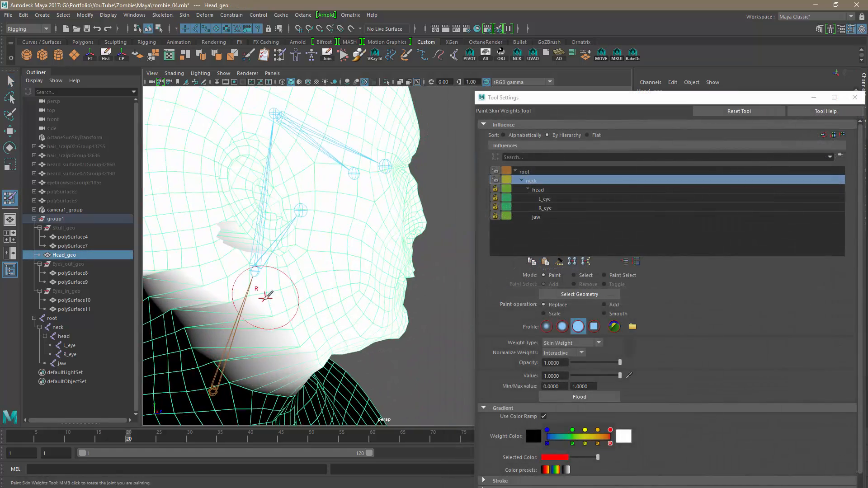
pyautogui.keyDown('alt'); pyautogui.moveTo(320, 260); pyautogui.dragTo(362, 298); pyautogui.keyUp('alt')
pyautogui.keyDown('alt'); pyautogui.moveTo(365, 297); pyautogui.dragTo(353, 300, button='right'); pyautogui.keyUp('alt')
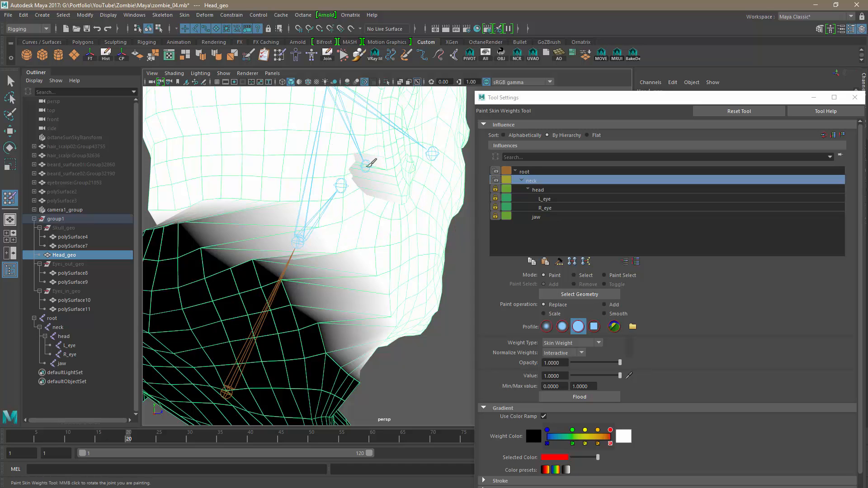
pyautogui.keyDown('alt'); pyautogui.moveTo(413, 243); pyautogui.dragTo(354, 238, button='right'); pyautogui.keyUp('alt')
pyautogui.keyDown('alt'); pyautogui.moveTo(397, 271); pyautogui.dragTo(324, 261); pyautogui.keyUp('alt')
pyautogui.keyDown('alt'); pyautogui.moveTo(324, 262); pyautogui.dragTo(284, 294, button='middle'); pyautogui.keyUp('alt')
pyautogui.keyDown('alt'); pyautogui.moveTo(285, 295); pyautogui.dragTo(353, 287, button='right'); pyautogui.keyUp('alt')
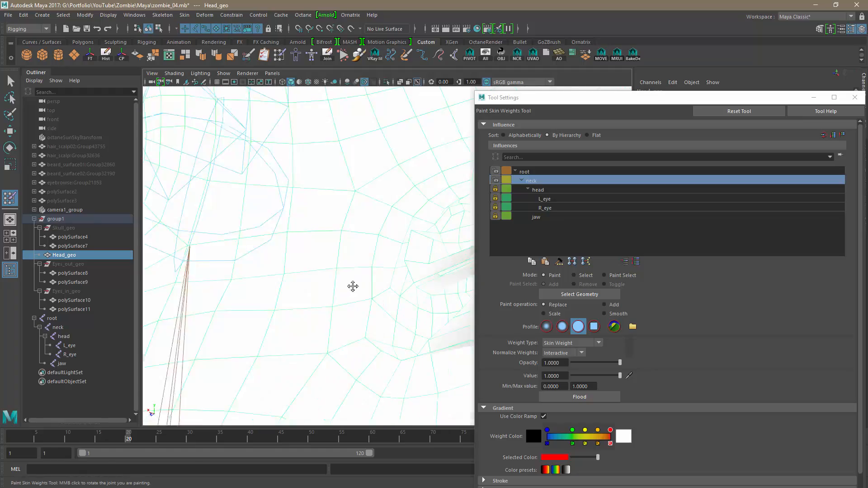
pyautogui.moveTo(352, 287)
pyautogui.keyDown('alt'); pyautogui.mouseDown(button='middle')
pyautogui.moveTo(223, 298)
pyautogui.moveTo(187, 309)
pyautogui.mouseUp(button='middle'); pyautogui.keyUp('alt')
pyautogui.moveTo(188, 309)
pyautogui.keyDown('alt'); pyautogui.mouseDown(button='right')
pyautogui.moveTo(294, 292)
pyautogui.moveTo(250, 285)
pyautogui.mouseUp(button='right'); pyautogui.keyUp('alt')
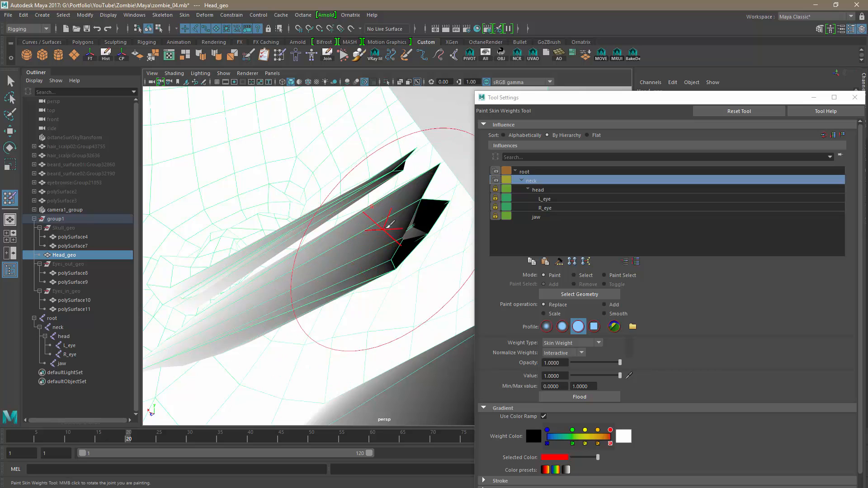
pyautogui.moveTo(392, 224)
pyautogui.mouseDown()
pyautogui.moveTo(367, 215)
pyautogui.moveTo(416, 180)
pyautogui.mouseUp()
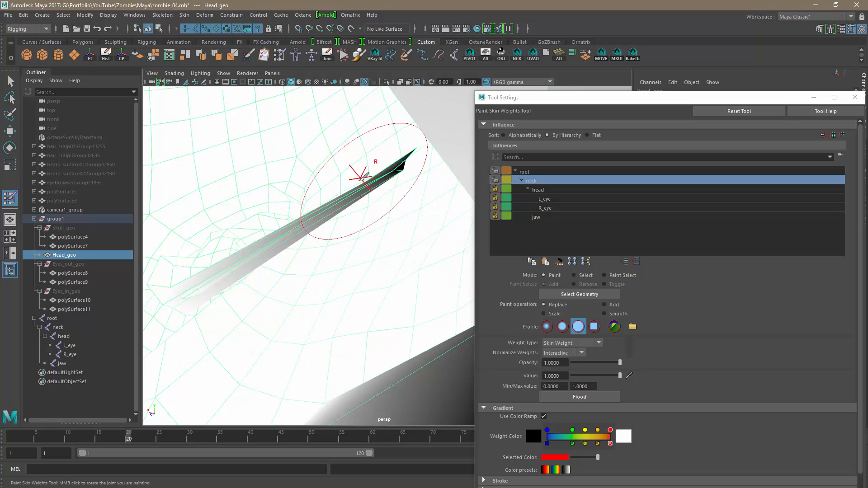
pyautogui.moveTo(358, 192); pyautogui.dragTo(406, 156)
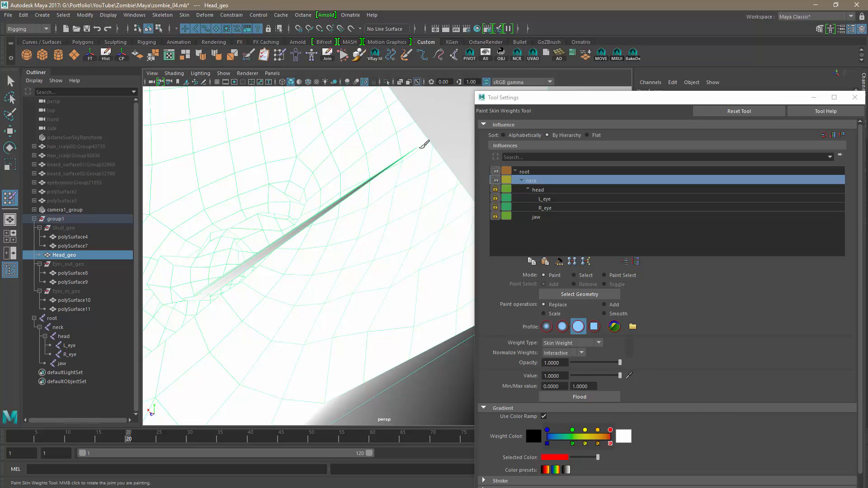
# Select the stray vertex at the tip of the remaining spike and apply Hammer Skin Weights to it.
pyautogui.keyDown('alt'); pyautogui.moveTo(372, 259); pyautogui.dragTo(390, 260, button='right'); pyautogui.keyUp('alt')
pyautogui.keyDown('alt'); pyautogui.moveTo(390, 260); pyautogui.dragTo(339, 259); pyautogui.keyUp('alt')
pyautogui.keyDown('alt'); pyautogui.moveTo(339, 258); pyautogui.dragTo(277, 268, button='middle'); pyautogui.keyUp('alt')
pyautogui.moveTo(276, 268)
pyautogui.keyDown('alt'); pyautogui.mouseDown(button='right')
pyautogui.moveTo(296, 275)
pyautogui.moveTo(309, 263)
pyautogui.mouseUp(button='right'); pyautogui.keyUp('alt')
pyautogui.keyDown('alt'); pyautogui.moveTo(331, 243); pyautogui.dragTo(333, 259); pyautogui.keyUp('alt')
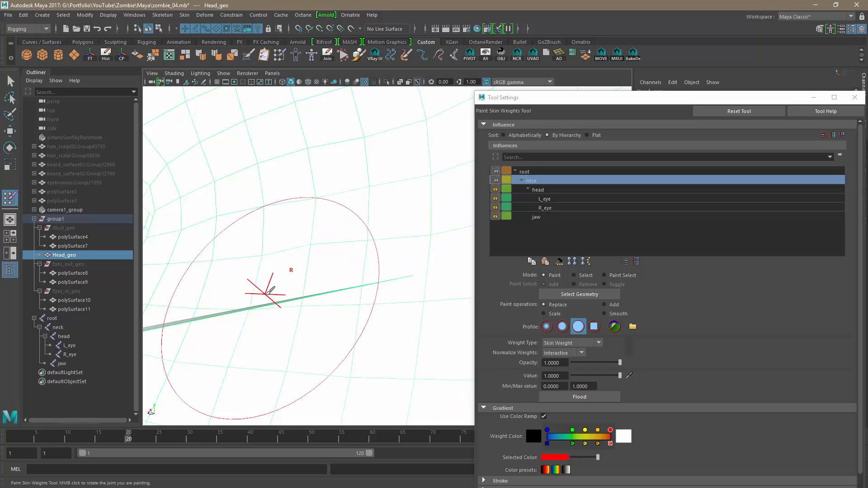
pyautogui.click(10, 80)
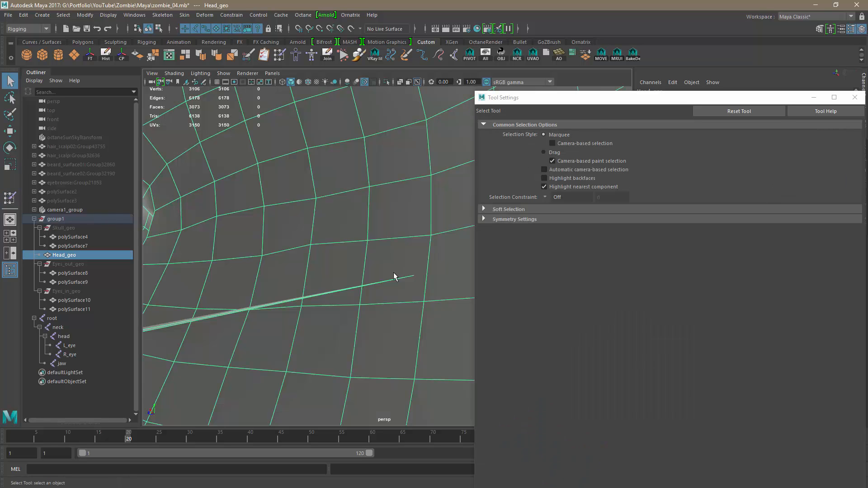
pyautogui.moveTo(393, 219); pyautogui.dragTo(357, 220, button='right')
pyautogui.moveTo(407, 260); pyautogui.dragTo(419, 283)
pyautogui.click(185, 15)
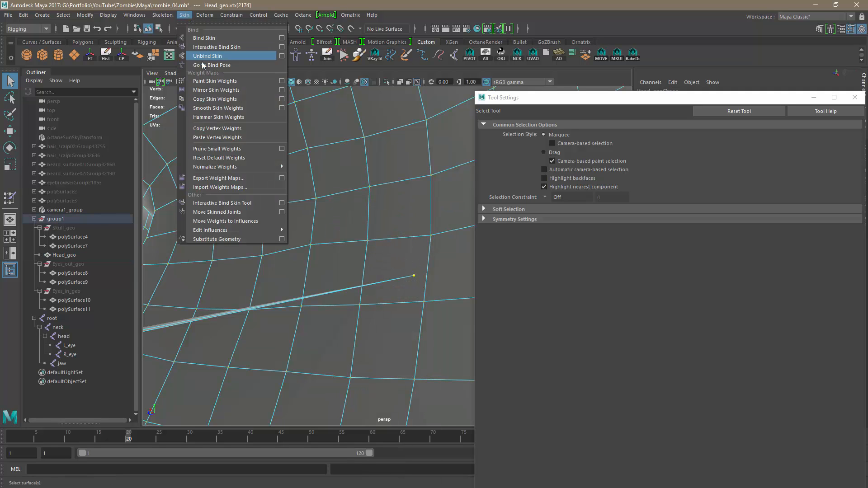
pyautogui.click(210, 113)
# Inspect Head_geo from the sides up to the crown for other stray vertices.
pyautogui.keyDown('alt'); pyautogui.moveTo(409, 293); pyautogui.dragTo(324, 286, button='right'); pyautogui.keyUp('alt')
pyautogui.keyDown('alt'); pyautogui.moveTo(324, 287); pyautogui.dragTo(236, 296); pyautogui.keyUp('alt')
pyautogui.keyDown('alt'); pyautogui.moveTo(236, 295); pyautogui.dragTo(307, 265, button='middle'); pyautogui.keyUp('alt')
pyautogui.keyDown('alt'); pyautogui.moveTo(307, 265); pyautogui.dragTo(249, 269); pyautogui.keyUp('alt')
pyautogui.keyDown('alt'); pyautogui.moveTo(354, 270); pyautogui.dragTo(283, 267, button='middle'); pyautogui.keyUp('alt')
pyautogui.keyDown('alt'); pyautogui.moveTo(283, 267); pyautogui.dragTo(374, 168, button='right'); pyautogui.keyUp('alt')
pyautogui.keyDown('alt'); pyautogui.moveTo(330, 264); pyautogui.dragTo(288, 262); pyautogui.keyUp('alt')
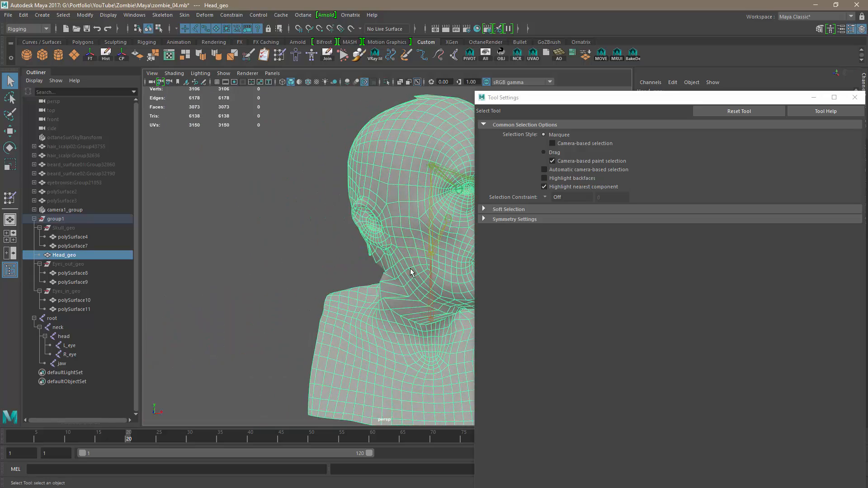
pyautogui.keyDown('alt'); pyautogui.moveTo(411, 267); pyautogui.dragTo(307, 271, button='middle'); pyautogui.keyUp('alt')
pyautogui.keyDown('alt'); pyautogui.moveTo(307, 271); pyautogui.dragTo(395, 298, button='right'); pyautogui.keyUp('alt')
pyautogui.keyDown('alt'); pyautogui.moveTo(348, 292); pyautogui.dragTo(381, 283); pyautogui.keyUp('alt')
pyautogui.keyDown('alt'); pyautogui.moveTo(339, 268); pyautogui.dragTo(389, 400, button='middle'); pyautogui.keyUp('alt')
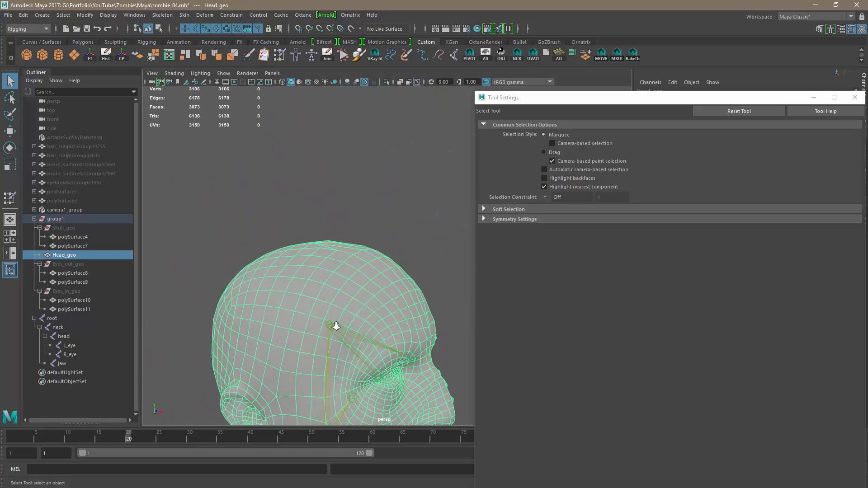
pyautogui.keyDown('alt'); pyautogui.moveTo(334, 327); pyautogui.dragTo(388, 333, button='right'); pyautogui.keyUp('alt')
pyautogui.keyDown('alt'); pyautogui.moveTo(387, 333); pyautogui.dragTo(407, 334); pyautogui.keyUp('alt')
pyautogui.moveTo(278, 219); pyautogui.dragTo(261, 212, button='right')
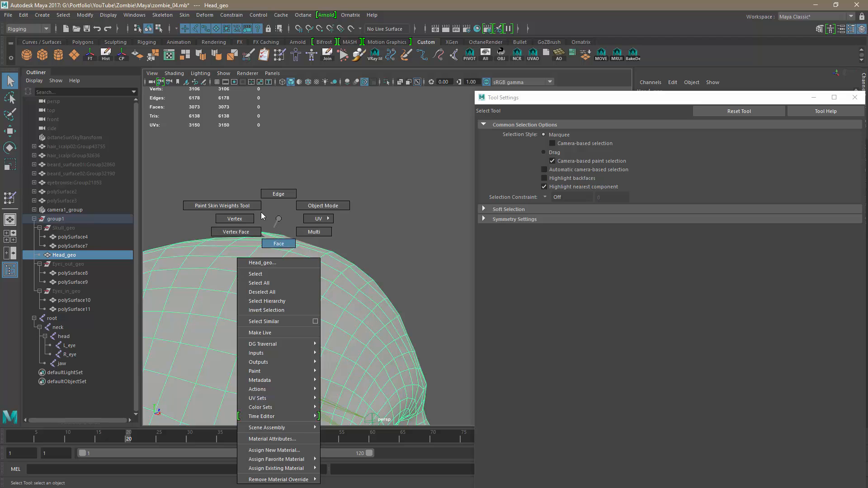
pyautogui.moveTo(261, 212); pyautogui.dragTo(246, 215, button='right')
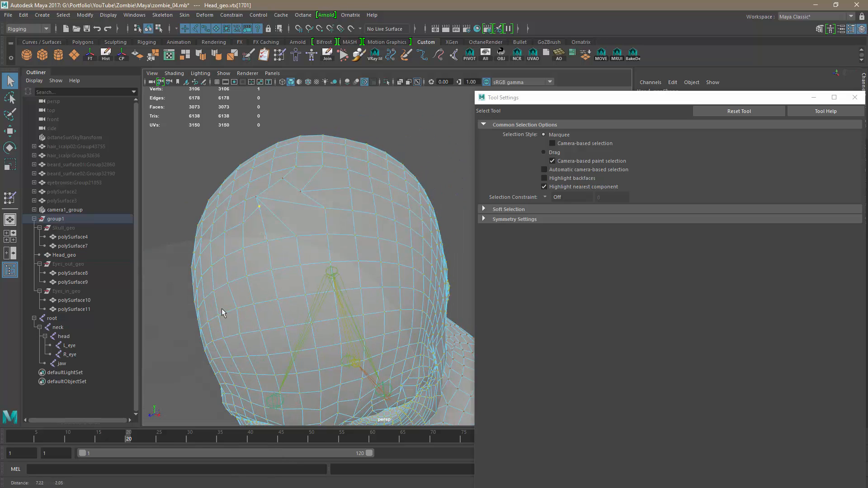
pyautogui.keyDown('alt'); pyautogui.moveTo(308, 290); pyautogui.dragTo(311, 296); pyautogui.keyUp('alt')
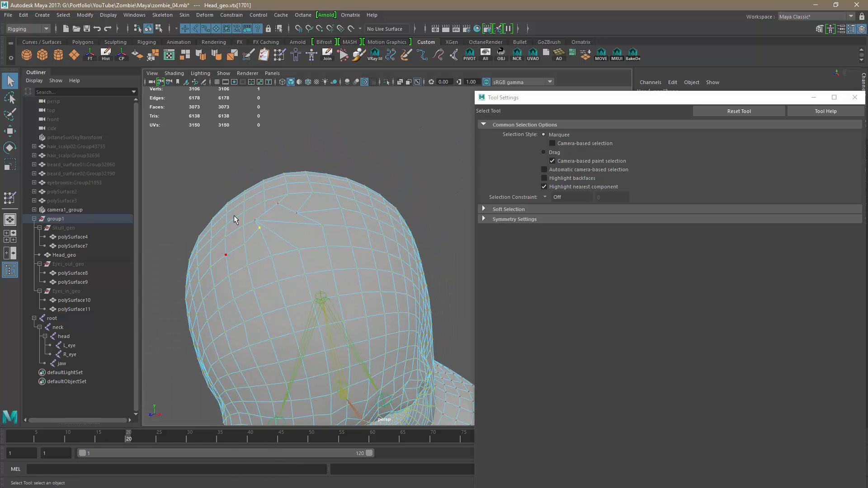
pyautogui.click(184, 16)
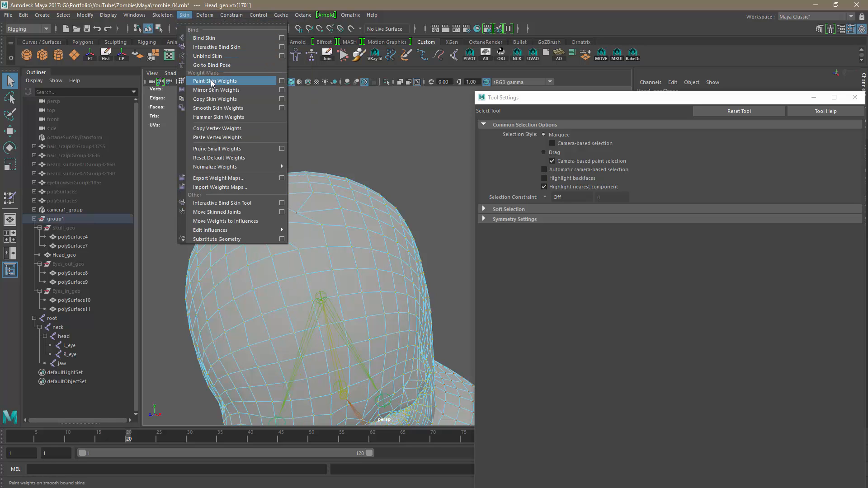
pyautogui.click(278, 82)
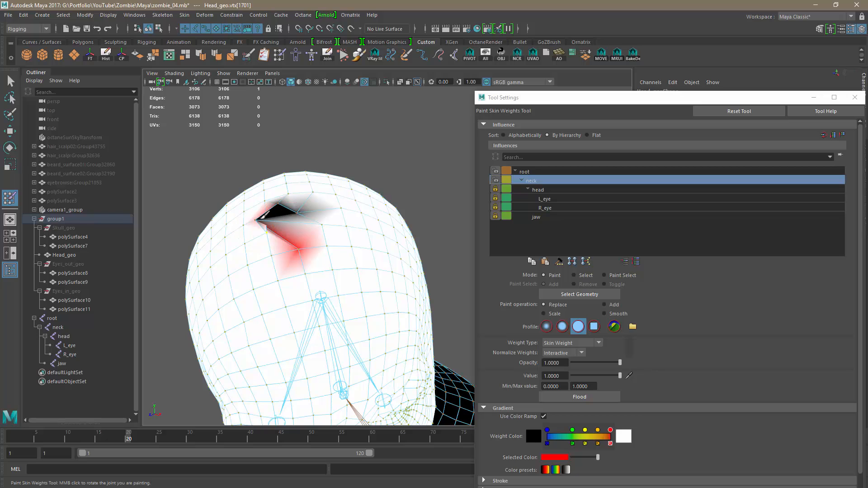
# Select the whole Head_geo mesh in object mode and reopen the Paint Skin Weights tool options.
pyautogui.click(10, 81)
pyautogui.click(282, 222)
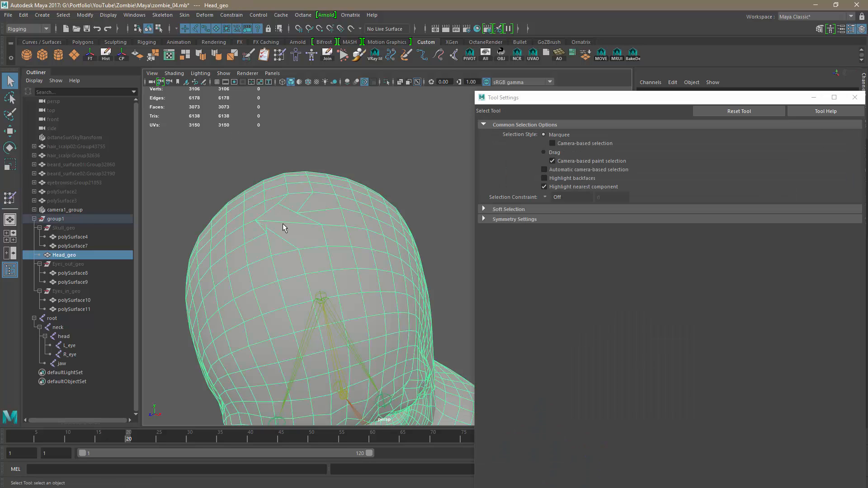
pyautogui.click(181, 14)
pyautogui.click(282, 81)
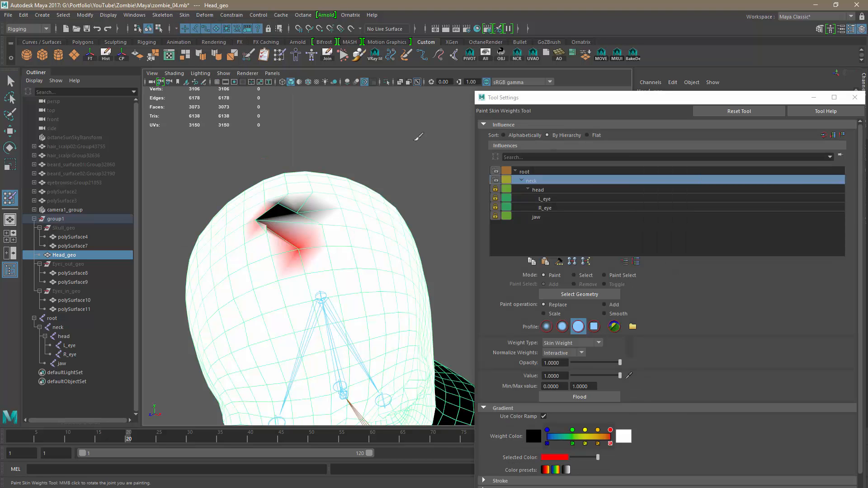
# Examine the neck influence's weight map on the crown and around the side of the head.
pyautogui.moveTo(316, 227)
pyautogui.keyDown('alt'); pyautogui.mouseDown()
pyautogui.moveTo(334, 262)
pyautogui.moveTo(271, 240)
pyautogui.moveTo(300, 272)
pyautogui.moveTo(298, 243)
pyautogui.mouseUp(); pyautogui.keyUp('alt')
pyautogui.keyDown('alt'); pyautogui.moveTo(402, 260); pyautogui.dragTo(272, 249, button='middle'); pyautogui.keyUp('alt')
pyautogui.keyDown('alt'); pyautogui.moveTo(401, 271); pyautogui.dragTo(337, 264, button='right'); pyautogui.keyUp('alt')
pyautogui.keyDown('alt'); pyautogui.moveTo(327, 254); pyautogui.dragTo(289, 238); pyautogui.keyUp('alt')
pyautogui.keyDown('alt'); pyautogui.moveTo(405, 289); pyautogui.dragTo(349, 283, button='right'); pyautogui.keyUp('alt')
pyautogui.keyDown('alt'); pyautogui.moveTo(394, 299); pyautogui.dragTo(276, 167, button='middle'); pyautogui.keyUp('alt')
pyautogui.moveTo(381, 235)
pyautogui.keyDown('alt'); pyautogui.mouseDown()
pyautogui.moveTo(327, 260)
pyautogui.moveTo(364, 247)
pyautogui.moveTo(285, 259)
pyautogui.moveTo(378, 253)
pyautogui.moveTo(356, 253)
pyautogui.moveTo(356, 283)
pyautogui.moveTo(213, 281)
pyautogui.moveTo(175, 268)
pyautogui.mouseUp(); pyautogui.keyUp('alt')
pyautogui.keyDown('alt'); pyautogui.moveTo(175, 268); pyautogui.dragTo(325, 273, button='right'); pyautogui.keyUp('alt')
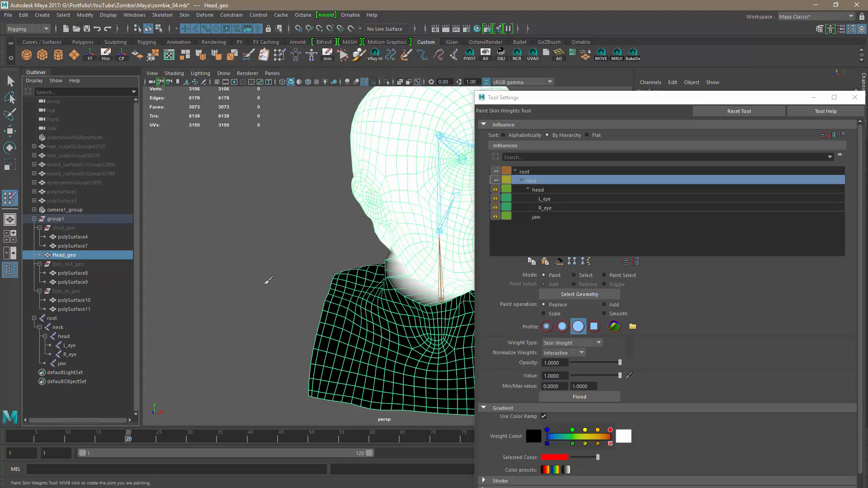
# Scrub the head-turn animation from frame 20 to about frame 35 to check the neck deformation.
pyautogui.keyDown('alt'); pyautogui.moveTo(381, 281); pyautogui.dragTo(237, 276, button='middle'); pyautogui.keyUp('alt')
pyautogui.keyDown('alt'); pyautogui.moveTo(237, 276); pyautogui.dragTo(217, 276, button='right'); pyautogui.keyUp('alt')
pyautogui.keyDown('alt'); pyautogui.moveTo(285, 271); pyautogui.dragTo(308, 288); pyautogui.keyUp('alt')
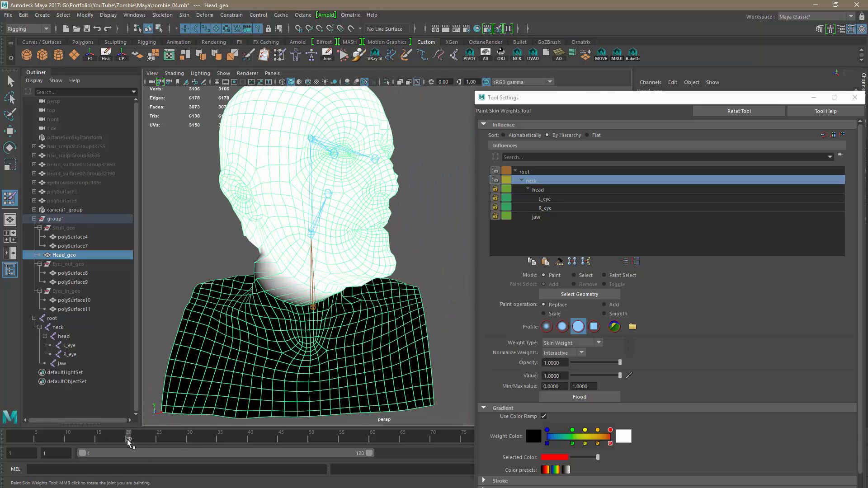
pyautogui.moveTo(128, 443); pyautogui.dragTo(164, 444)
pyautogui.moveTo(222, 445); pyautogui.dragTo(233, 444)
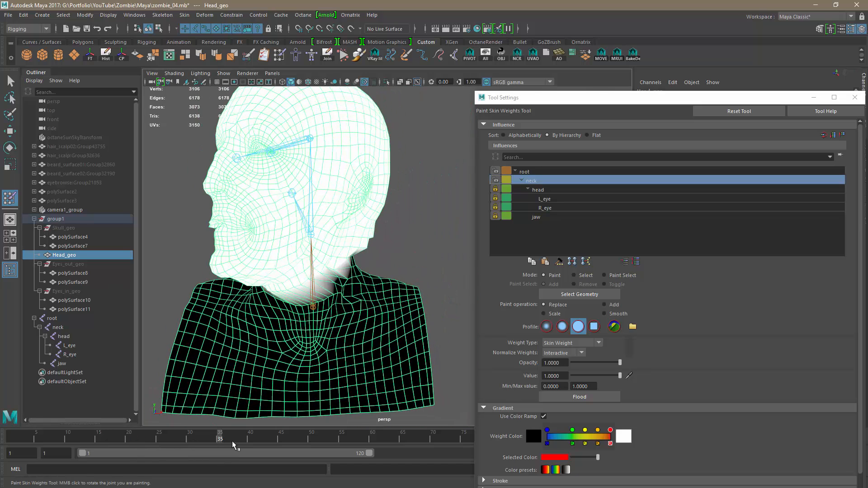
# Return the timeline to frame 1, close the Paint Skin Weights options and switch back to the Select tool.
pyautogui.moveTo(115, 440); pyautogui.dragTo(4, 438)
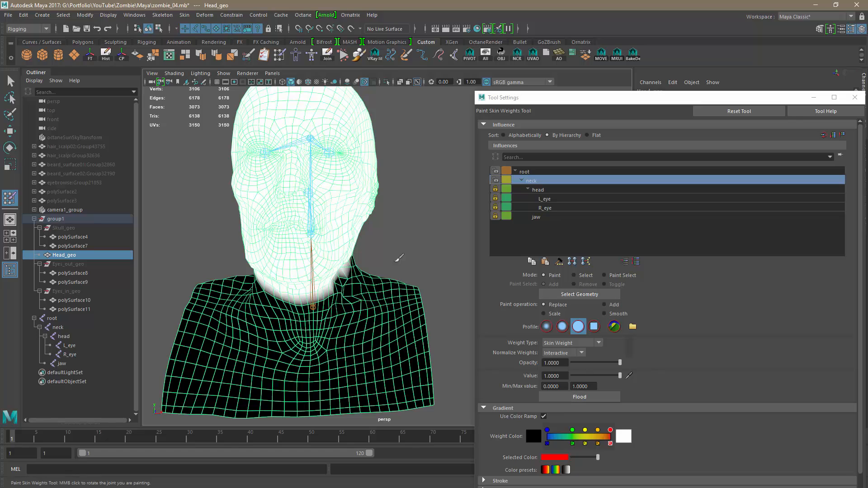
pyautogui.keyDown('alt'); pyautogui.moveTo(400, 258); pyautogui.dragTo(441, 234); pyautogui.keyUp('alt')
pyautogui.keyDown('alt'); pyautogui.moveTo(425, 221); pyautogui.dragTo(320, 244, button='middle'); pyautogui.keyUp('alt')
pyautogui.keyDown('alt'); pyautogui.moveTo(320, 244); pyautogui.dragTo(407, 240, button='right'); pyautogui.keyUp('alt')
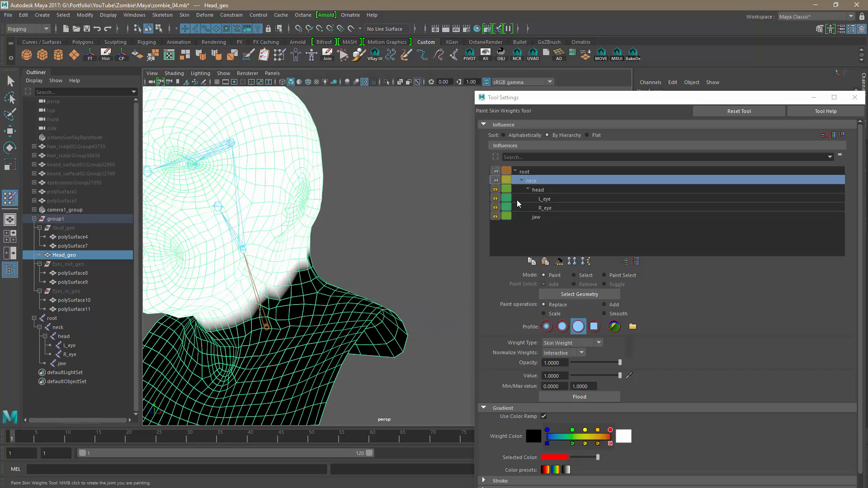
pyautogui.click(854, 97)
pyautogui.click(9, 80)
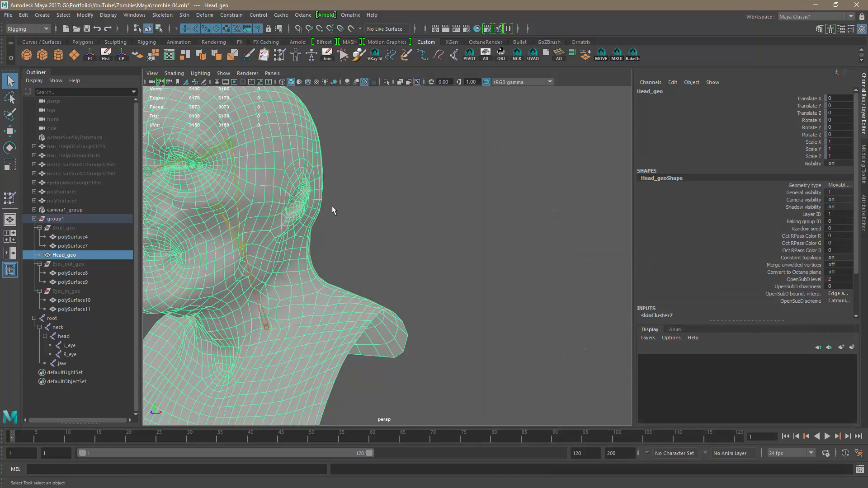
# Apply a Delta Mush deformer to the Head_geo mesh.
pyautogui.click(413, 280)
pyautogui.scroll(-2, 418, 287)
pyautogui.keyDown('alt'); pyautogui.moveTo(434, 277); pyautogui.dragTo(504, 254, button='middle'); pyautogui.keyUp('alt')
pyautogui.keyDown('alt'); pyautogui.moveTo(473, 258); pyautogui.dragTo(504, 262); pyautogui.keyUp('alt')
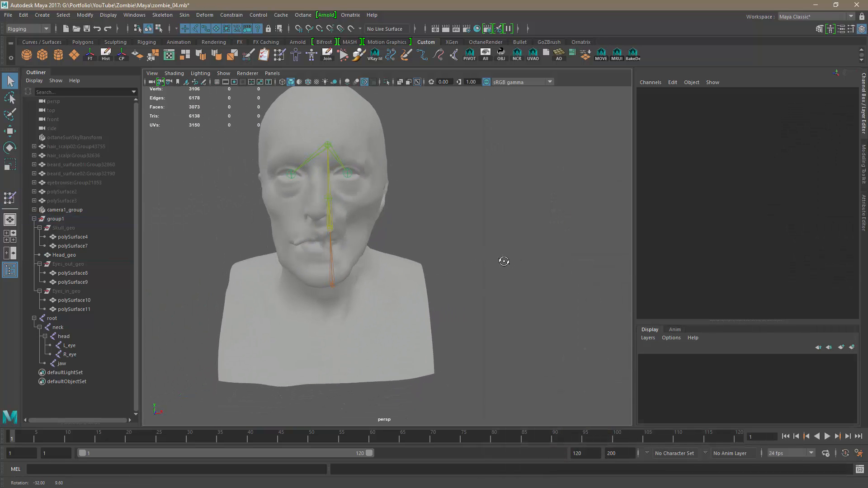
pyautogui.click(390, 263)
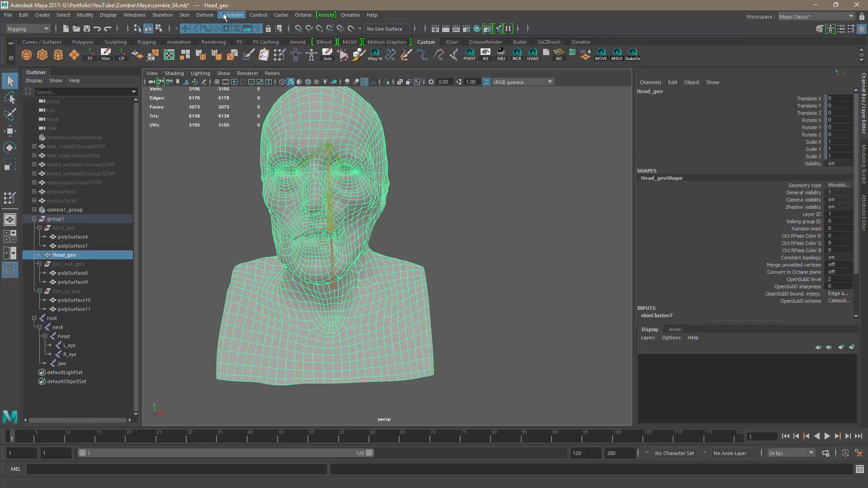
pyautogui.click(205, 15)
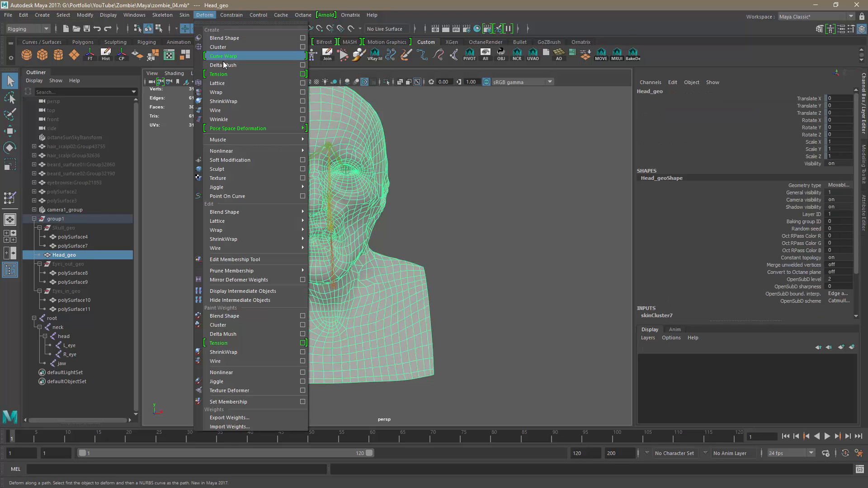
pyautogui.click(237, 66)
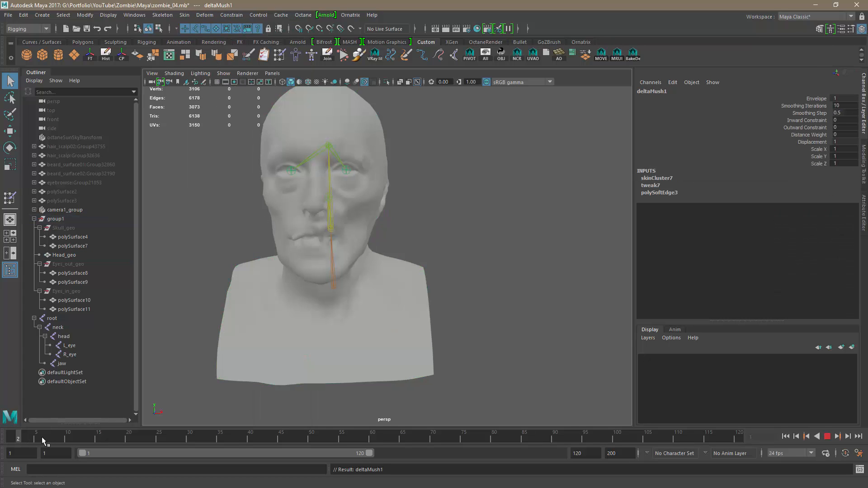
# Move the animation to frame 20 and set the Smoothing Step of Head_geo's delta mush to 1.
pyautogui.moveTo(96, 436); pyautogui.dragTo(116, 436)
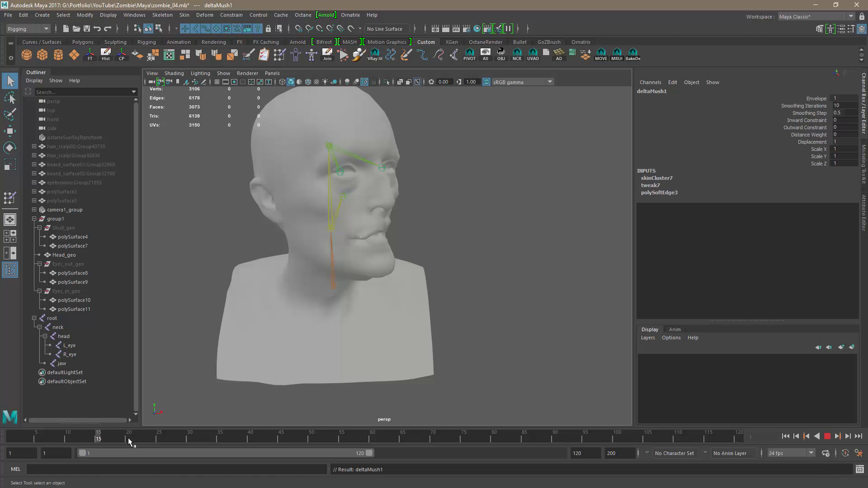
pyautogui.keyDown('alt'); pyautogui.moveTo(313, 314); pyautogui.dragTo(515, 288); pyautogui.keyUp('alt')
pyautogui.click(348, 226)
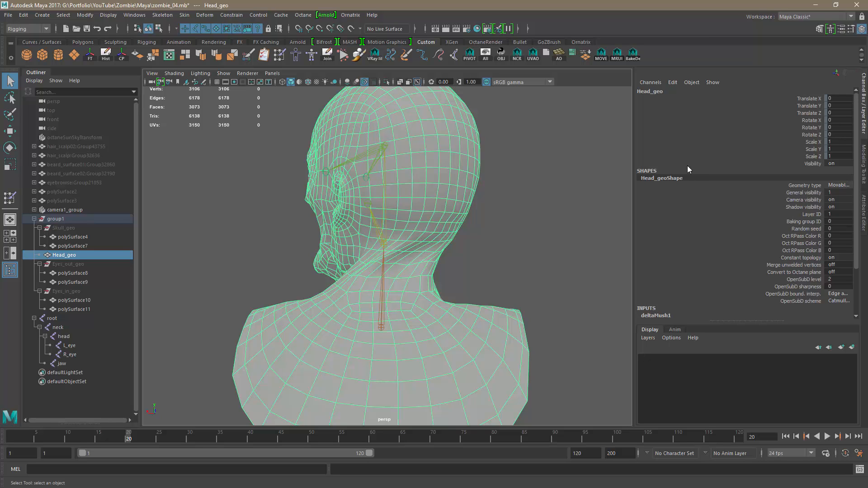
pyautogui.click(671, 317)
pyautogui.scroll(-4, 678, 290)
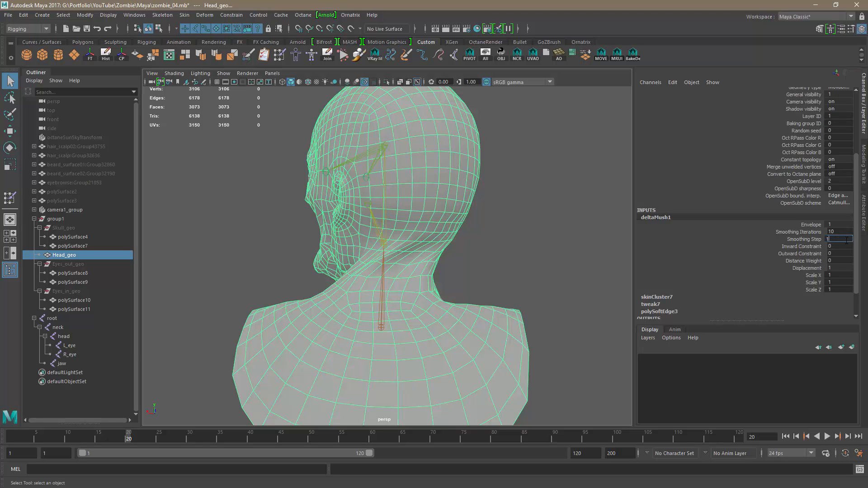
pyautogui.press('Return')
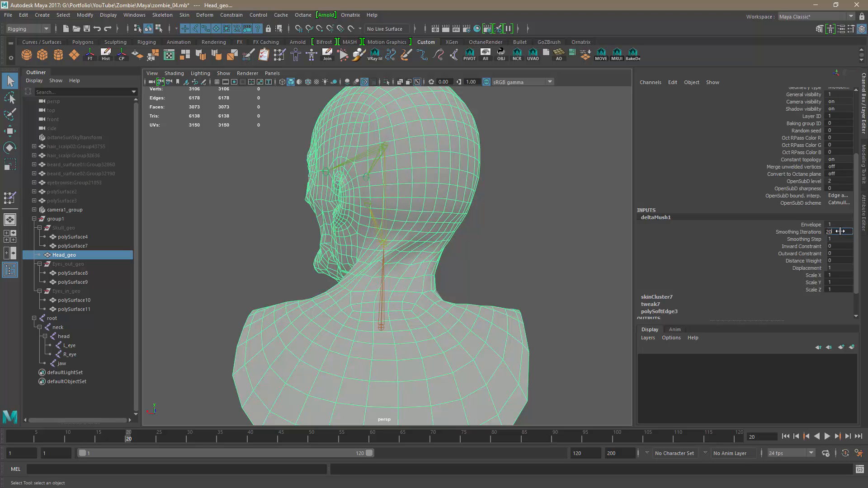
# Try higher Smoothing Iterations on the delta mush, including 20, 30 and 100, and set the value back to 10.
pyautogui.press('Return')
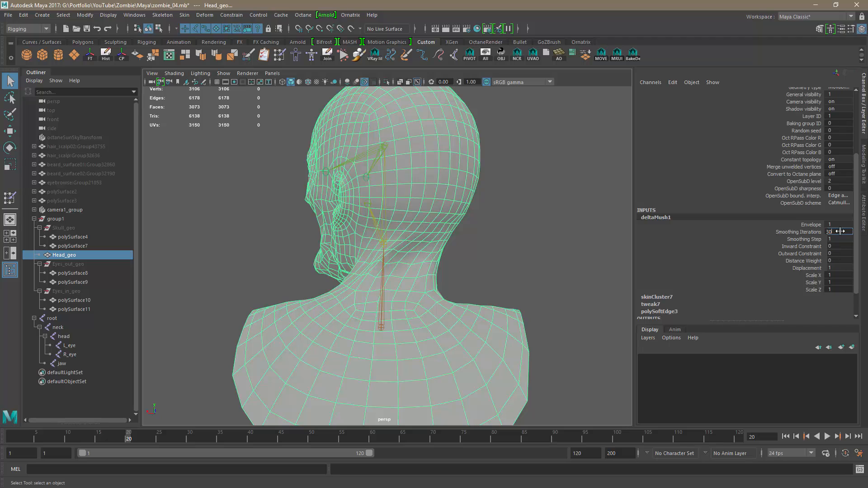
pyautogui.press('Return')
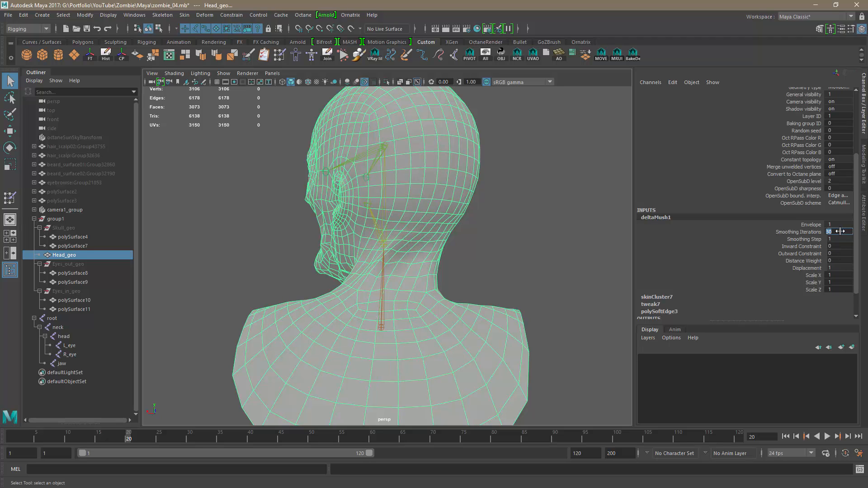
pyautogui.press('Return')
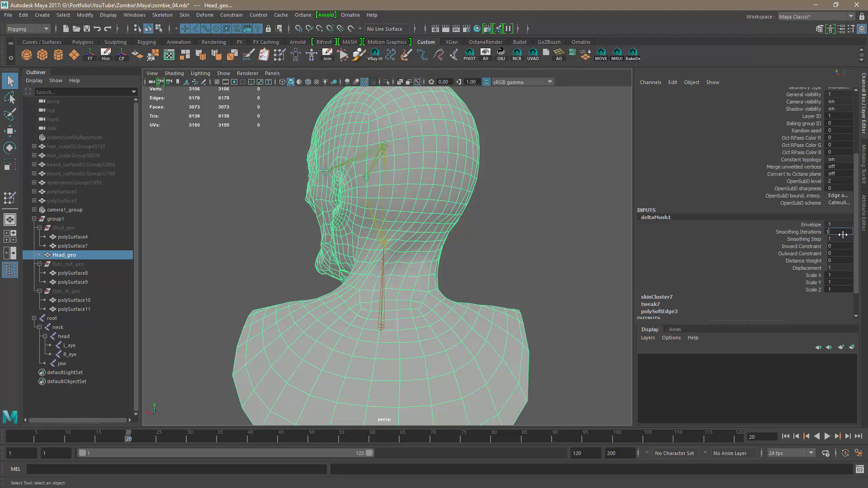
pyautogui.press('Return')
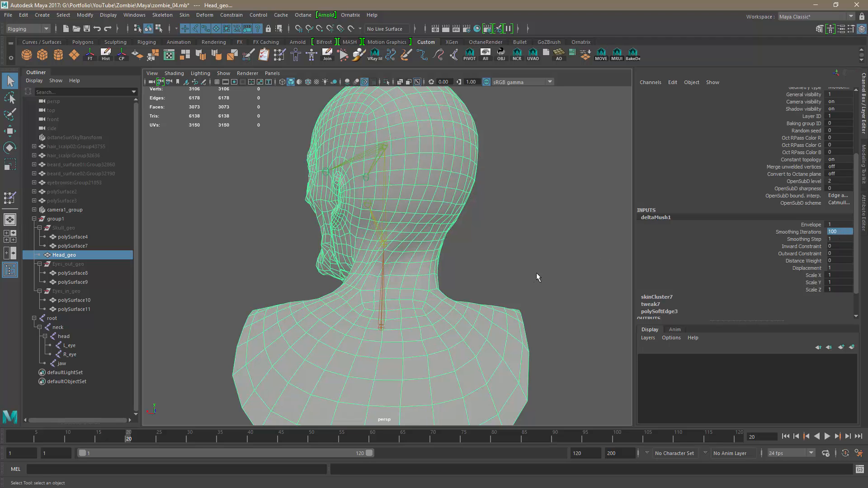
pyautogui.keyDown('alt'); pyautogui.moveTo(536, 272); pyautogui.dragTo(351, 288); pyautogui.keyUp('alt')
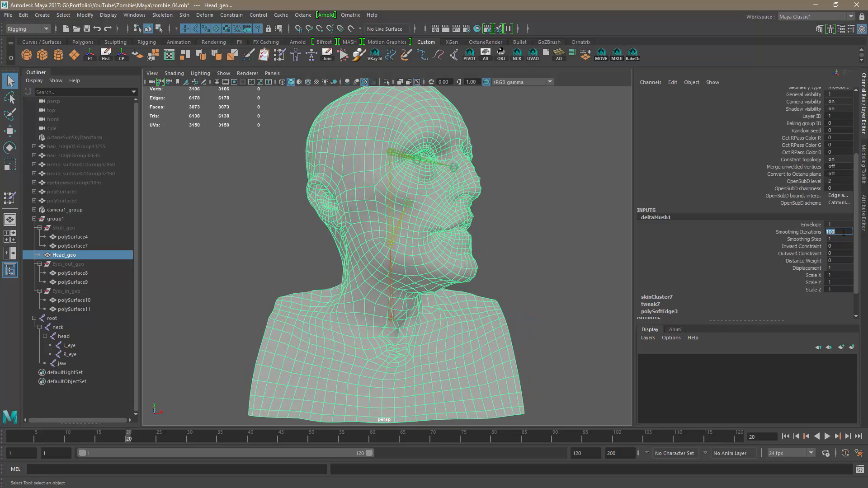
pyautogui.press('Return')
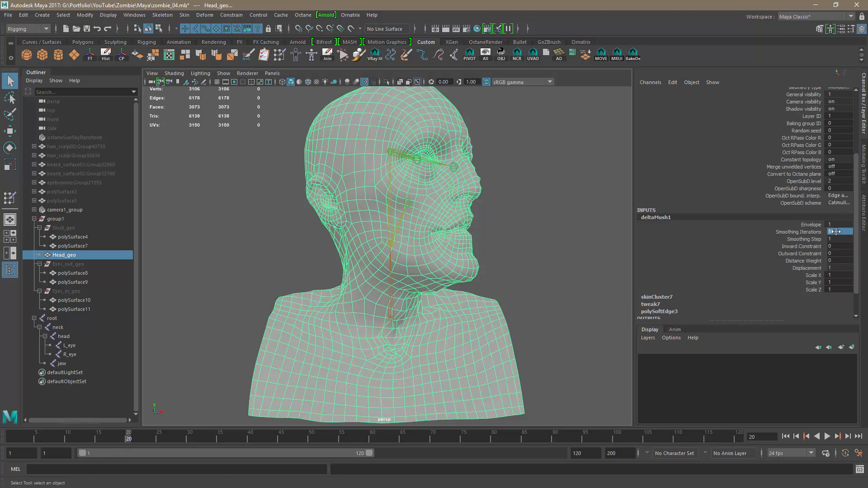
pyautogui.write('10')
pyautogui.press('Return')
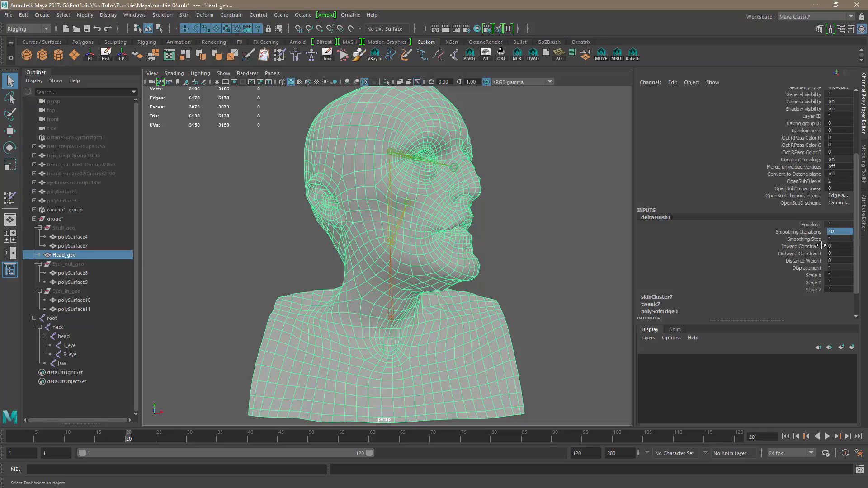
# Scrub the neck joint's keyed head turn to about frame 40 and check Head_geo's neck deformation with the delta mush.
pyautogui.keyDown('alt'); pyautogui.moveTo(455, 333); pyautogui.dragTo(431, 336); pyautogui.keyUp('alt')
pyautogui.click(392, 242)
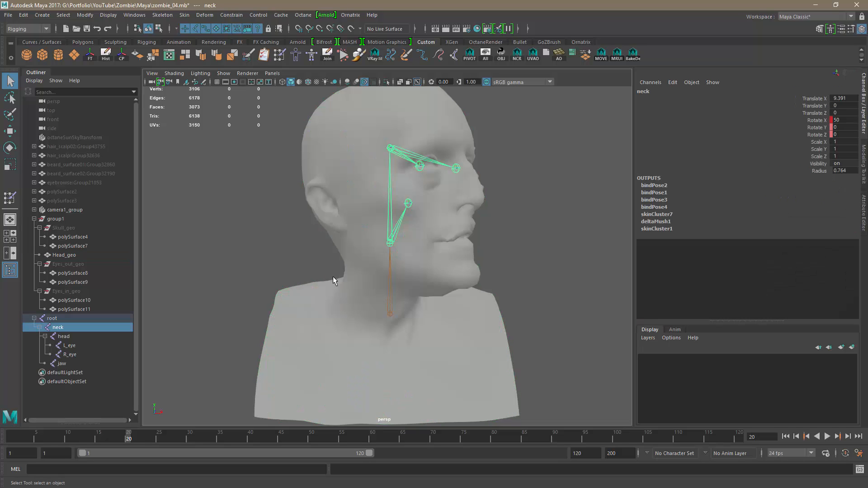
pyautogui.moveTo(199, 440); pyautogui.dragTo(254, 441)
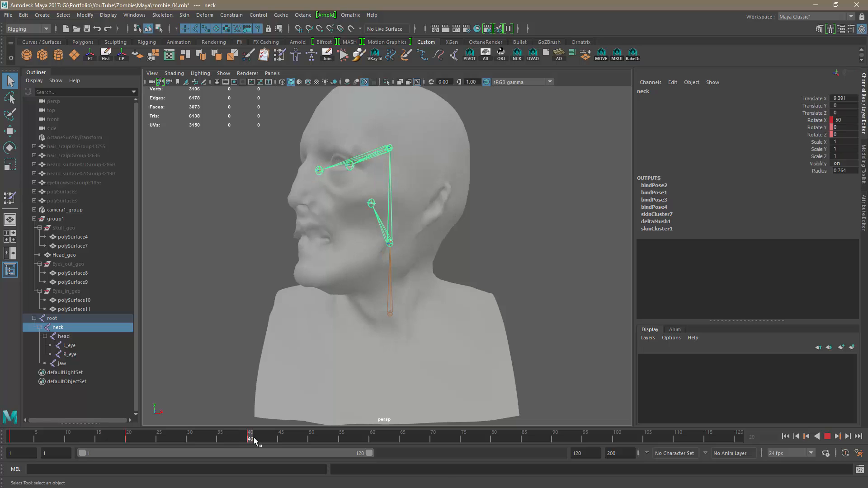
pyautogui.click(416, 274)
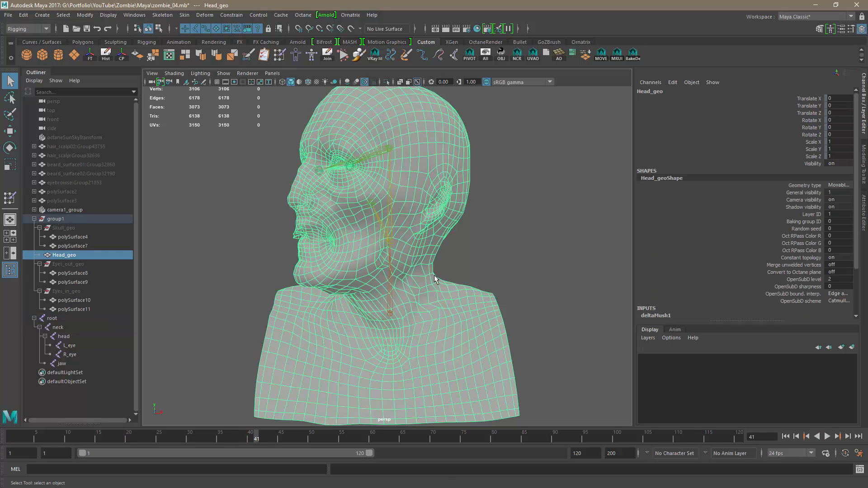
pyautogui.keyDown('alt'); pyautogui.moveTo(434, 280); pyautogui.dragTo(487, 284); pyautogui.keyUp('alt')
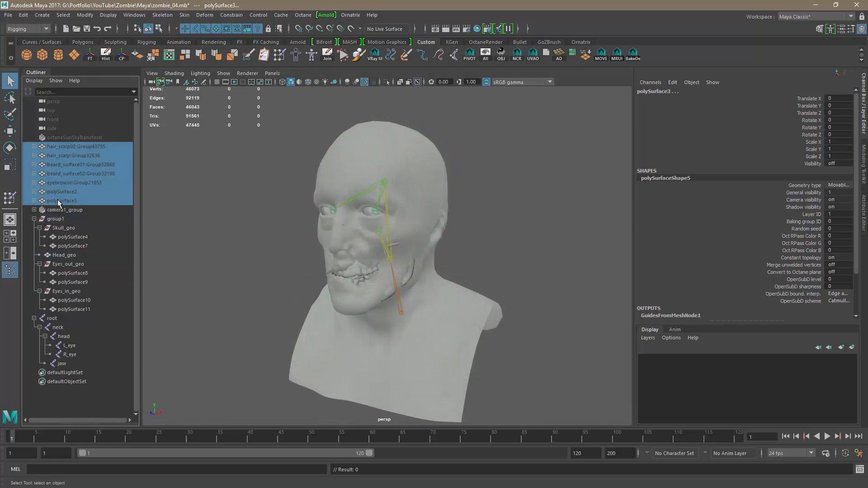
# Unhide the scalp hair, beard and eyebrow groups together with polySurface2 and polySurface3.
pyautogui.hotkey('shift', 'h')
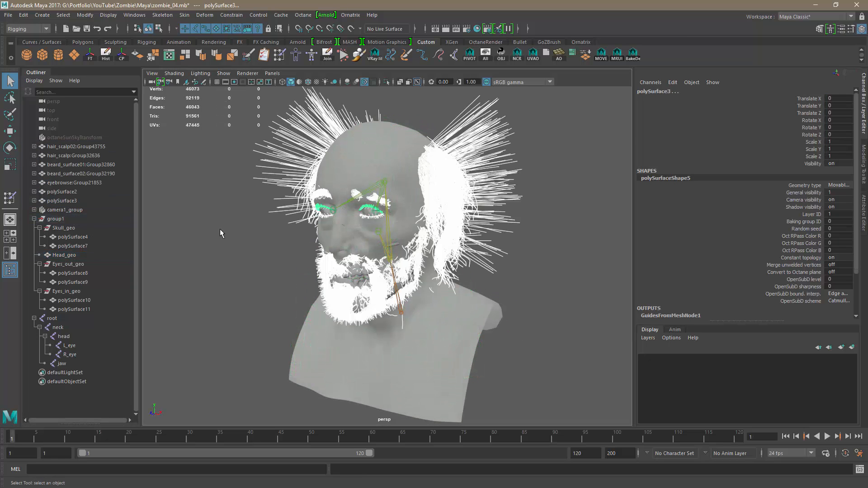
pyautogui.click(220, 228)
pyautogui.moveTo(273, 299)
pyautogui.keyDown('alt'); pyautogui.mouseDown()
pyautogui.moveTo(314, 302)
pyautogui.moveTo(328, 254)
pyautogui.moveTo(270, 253)
pyautogui.moveTo(226, 289)
pyautogui.moveTo(273, 296)
pyautogui.mouseUp(); pyautogui.keyUp('alt')
pyautogui.keyDown('alt'); pyautogui.moveTo(273, 297); pyautogui.dragTo(351, 303, button='right'); pyautogui.keyUp('alt')
pyautogui.keyDown('alt'); pyautogui.moveTo(351, 303); pyautogui.dragTo(405, 194); pyautogui.keyUp('alt')
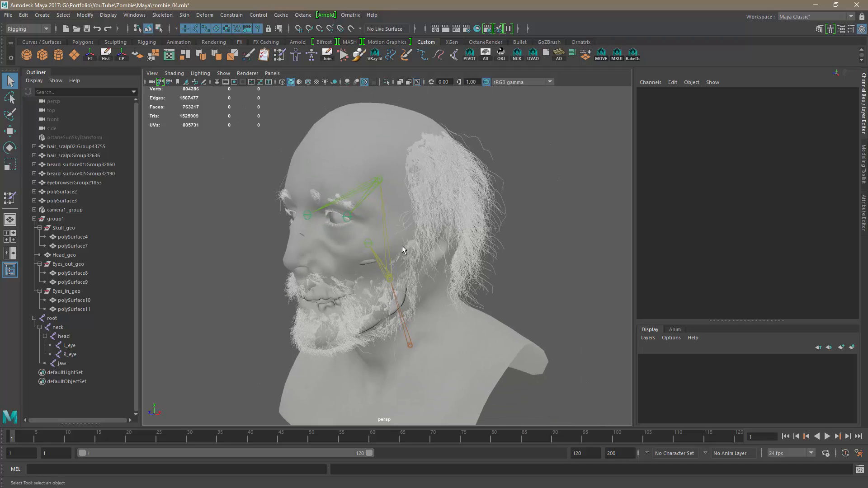
pyautogui.keyDown('alt'); pyautogui.moveTo(348, 312); pyautogui.dragTo(406, 321); pyautogui.keyUp('alt')
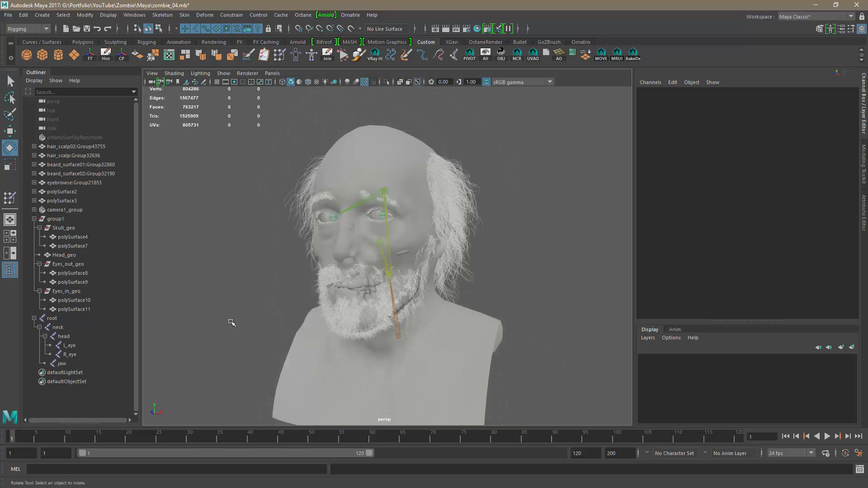
pyautogui.keyDown('alt'); pyautogui.moveTo(251, 304); pyautogui.dragTo(249, 303); pyautogui.keyUp('alt')
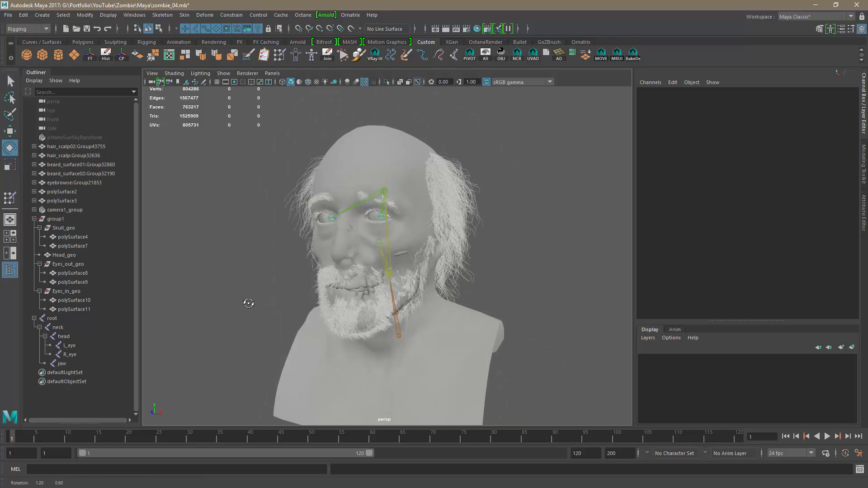
# Parent-constrain hair_scalp02:Group43755 to the neck joint and expand the group to check for the constraint.
pyautogui.click(58, 327)
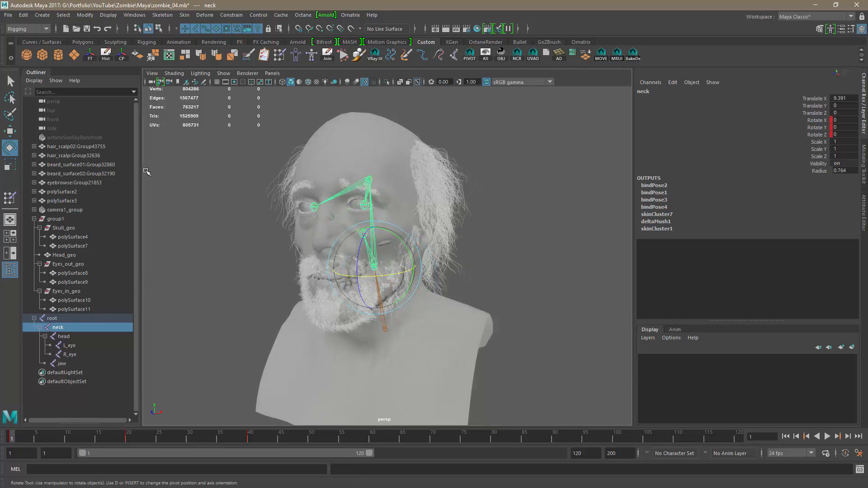
pyautogui.keyDown('ctrl'); pyautogui.click(89, 146); pyautogui.keyUp('ctrl')
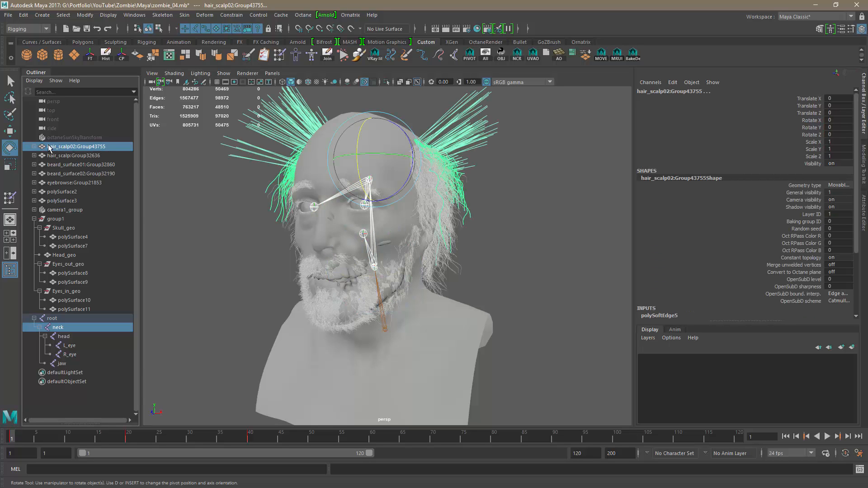
pyautogui.click(34, 147)
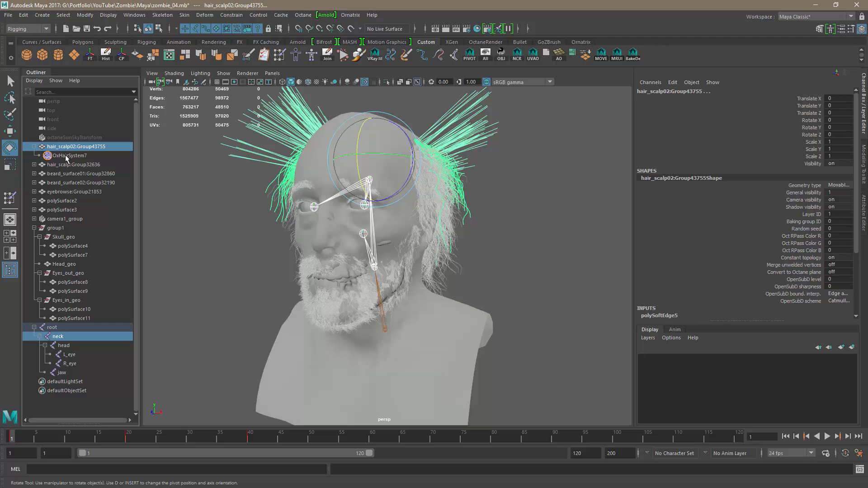
pyautogui.click(34, 147)
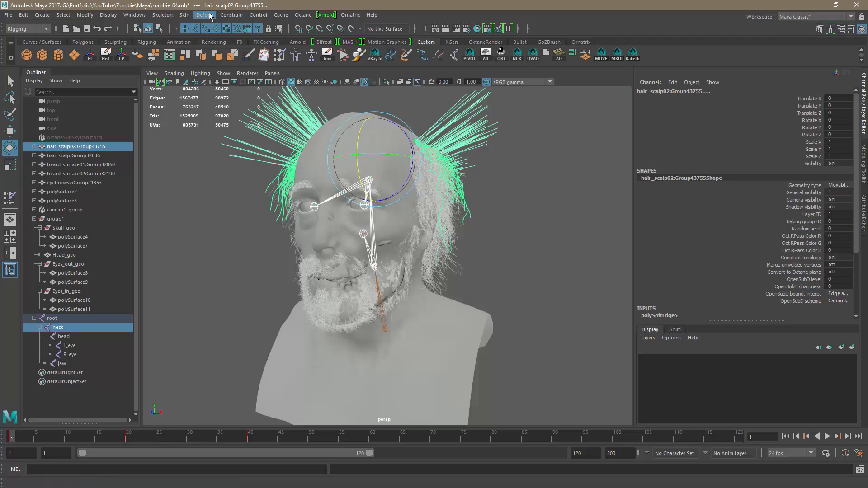
pyautogui.click(231, 15)
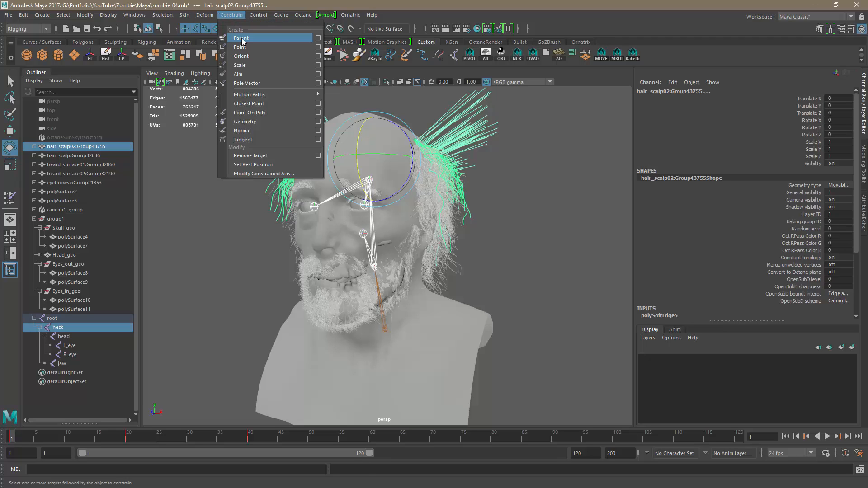
pyautogui.click(244, 37)
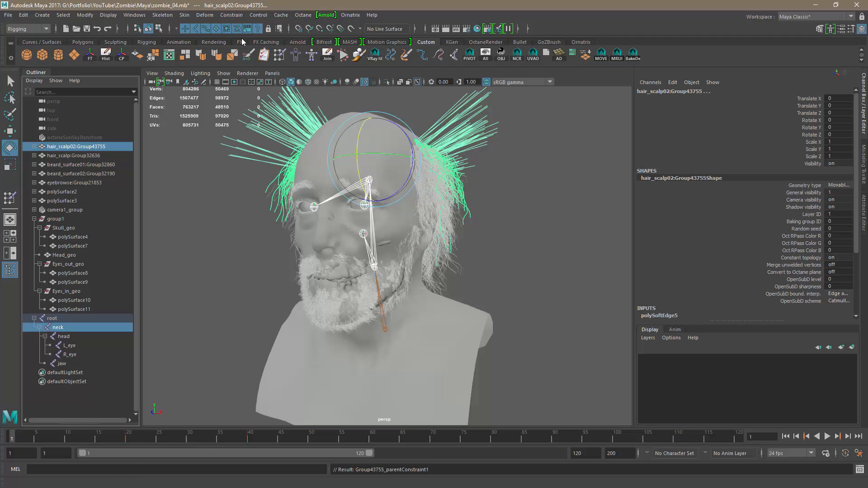
pyautogui.click(35, 147)
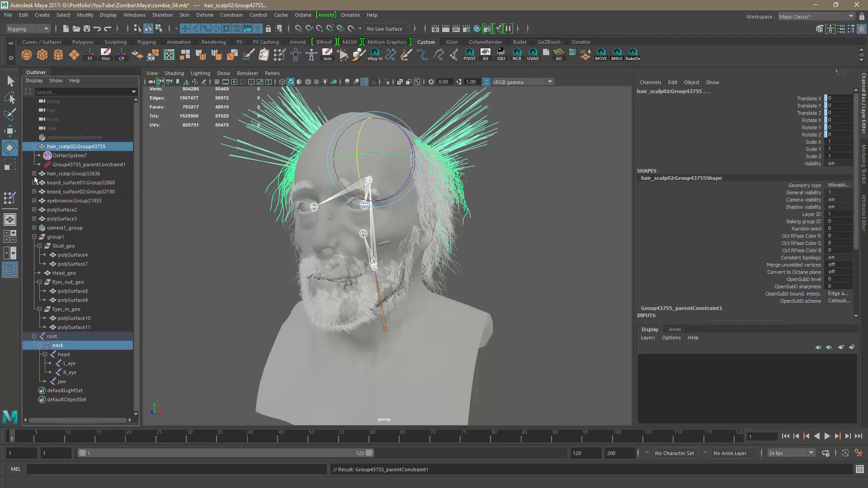
# Parent-constrain hair_scalp:Group32636 to the neck joint and expand the group to check for the constraint.
pyautogui.click(58, 347)
pyautogui.keyDown('ctrl'); pyautogui.click(62, 174); pyautogui.keyUp('ctrl')
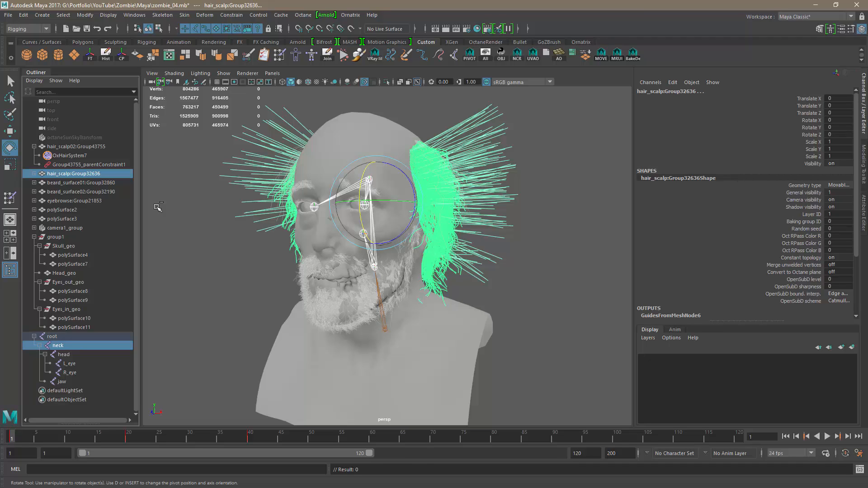
pyautogui.press('g')
pyautogui.click(34, 174)
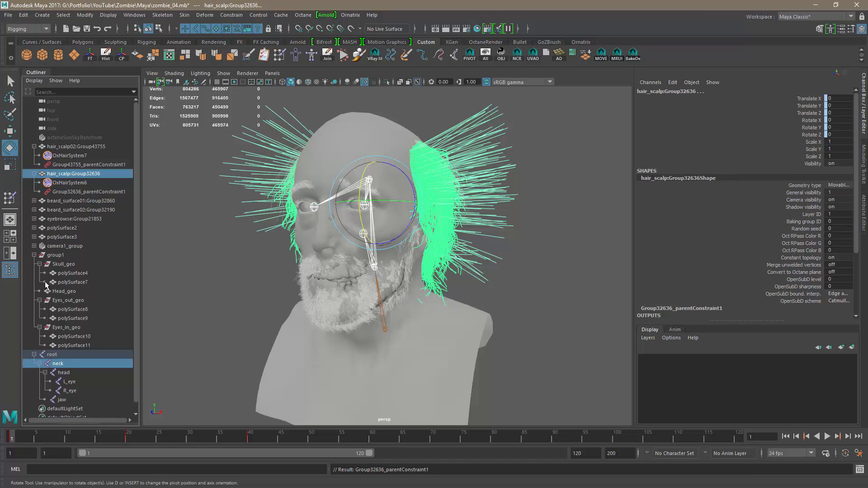
# Parent-constrain beard_surface01:Group32860 and beard_surface02:Group32190 to the neck joint, one at a time.
pyautogui.click(66, 366)
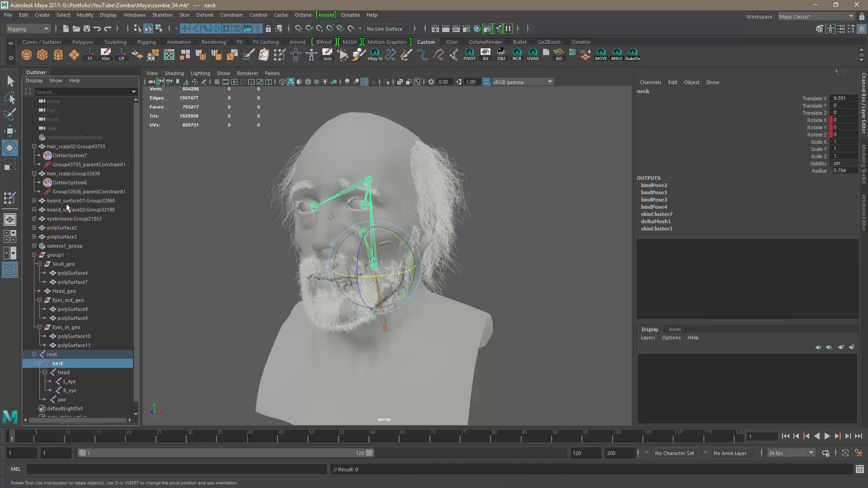
pyautogui.keyDown('ctrl'); pyautogui.click(66, 203); pyautogui.keyUp('ctrl')
pyautogui.press('g')
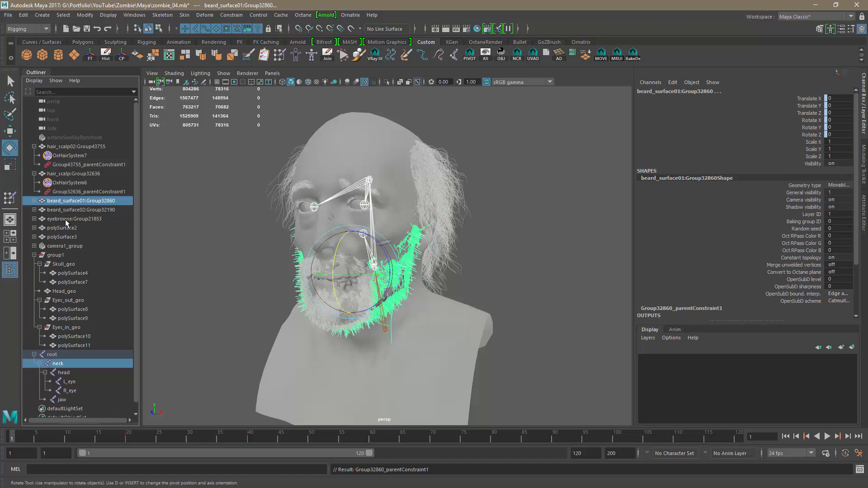
pyautogui.click(56, 366)
pyautogui.keyDown('ctrl'); pyautogui.click(58, 210); pyautogui.keyUp('ctrl')
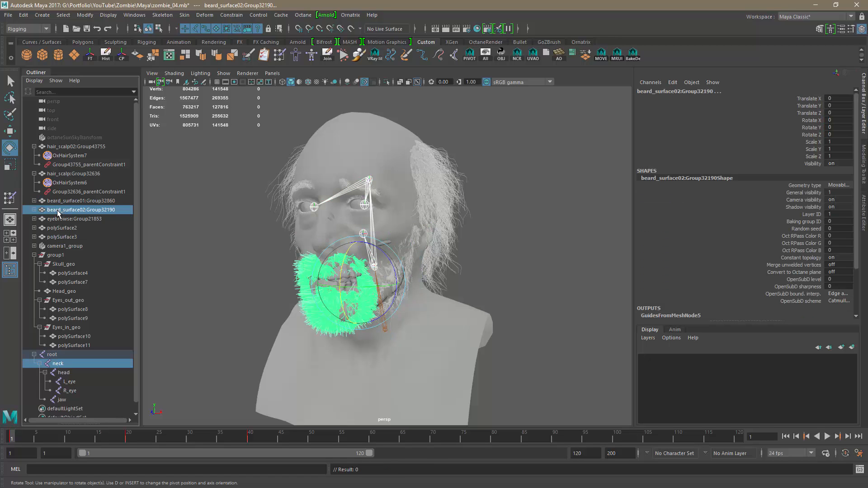
pyautogui.press('g')
# Parent-constrain eyebrowse:Group21853 to the neck joint.
pyautogui.click(59, 364)
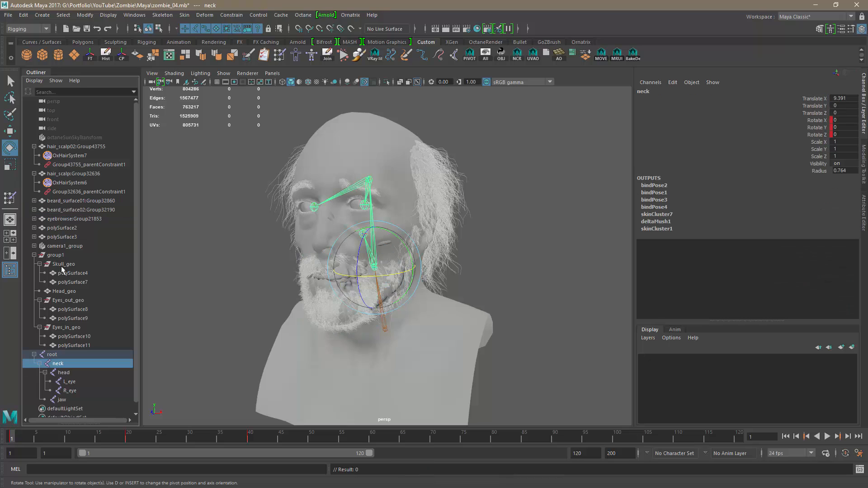
pyautogui.keyDown('ctrl'); pyautogui.click(68, 219); pyautogui.keyUp('ctrl')
pyautogui.press('g')
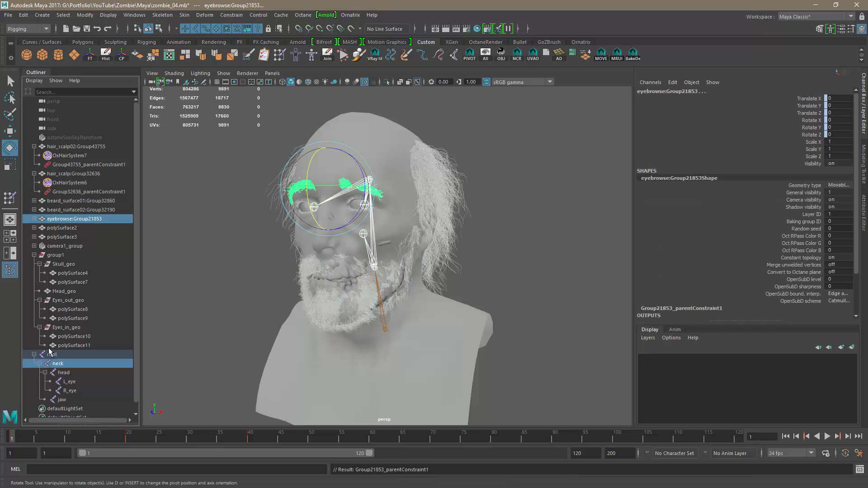
# Parent-constrain the eyelash meshes polySurface2 and polySurface3 to the neck joint, one at a time.
pyautogui.click(57, 364)
pyautogui.keyDown('ctrl'); pyautogui.click(59, 228); pyautogui.keyUp('ctrl')
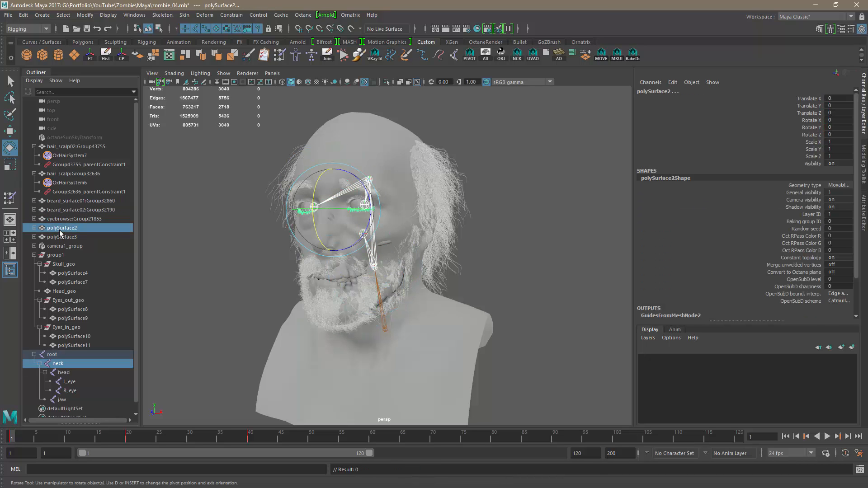
pyautogui.click(58, 364)
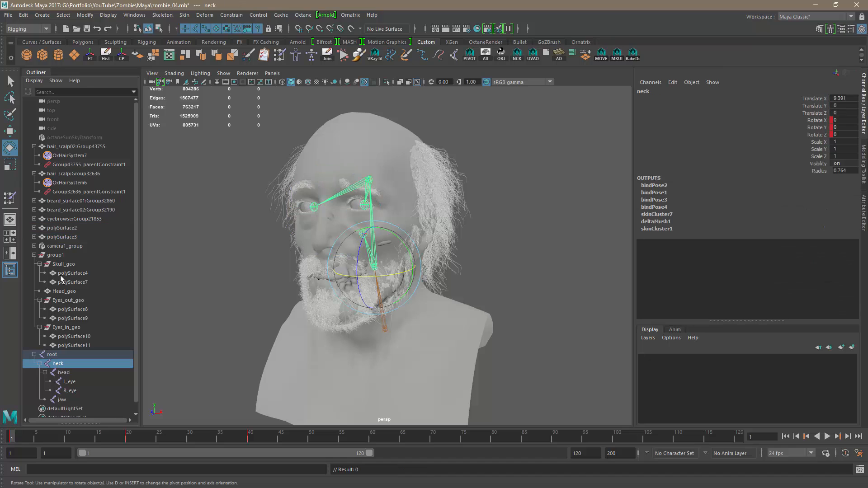
pyautogui.keyDown('ctrl'); pyautogui.click(65, 237); pyautogui.keyUp('ctrl')
pyautogui.press('g')
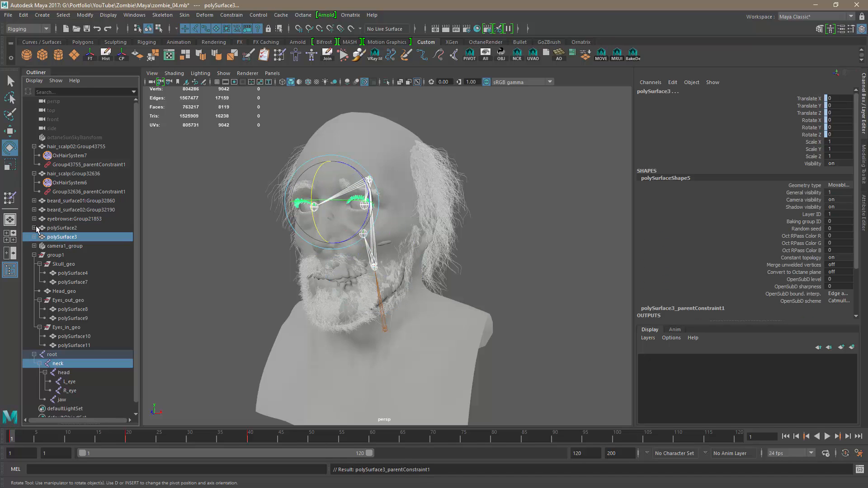
# Expand polySurface3, polySurface2, the eyebrow group and both beard groups to check each for its parent constraint.
pyautogui.click(35, 237)
pyautogui.click(35, 228)
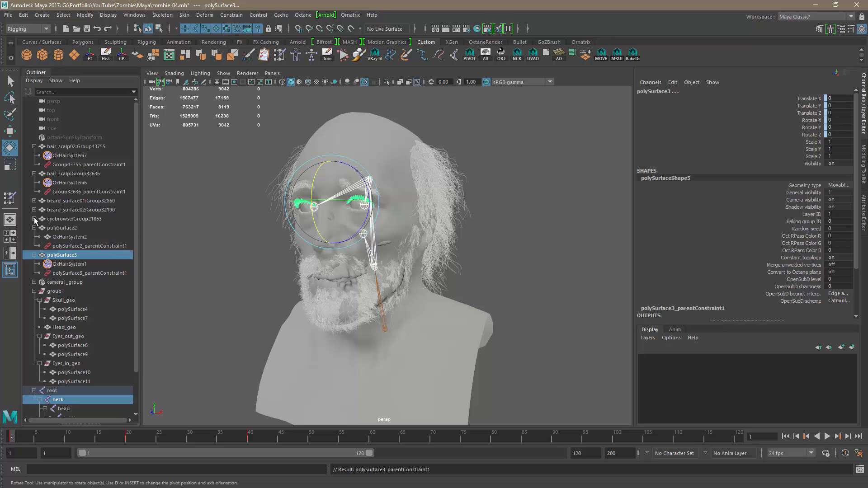
pyautogui.click(34, 219)
pyautogui.click(35, 209)
pyautogui.click(35, 201)
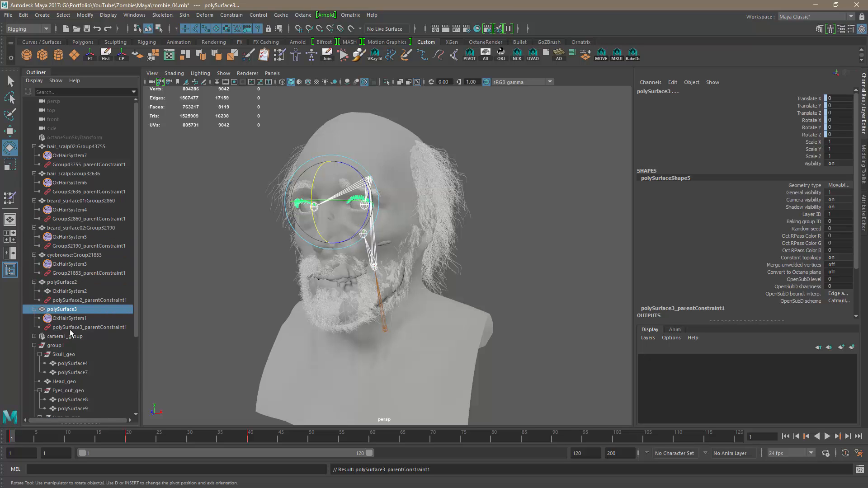
pyautogui.scroll(-3, 109, 349)
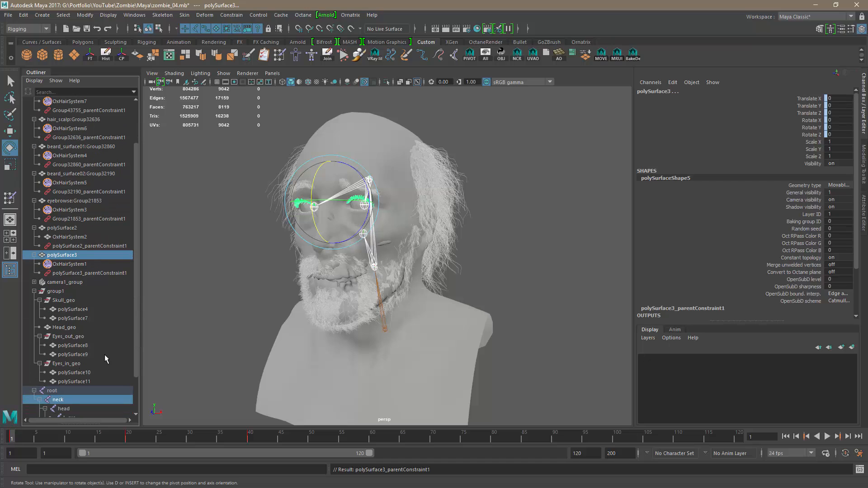
# Rotate the neck joint to test whether the hair and beard follow the head, and undo the rotation.
pyautogui.click(67, 401)
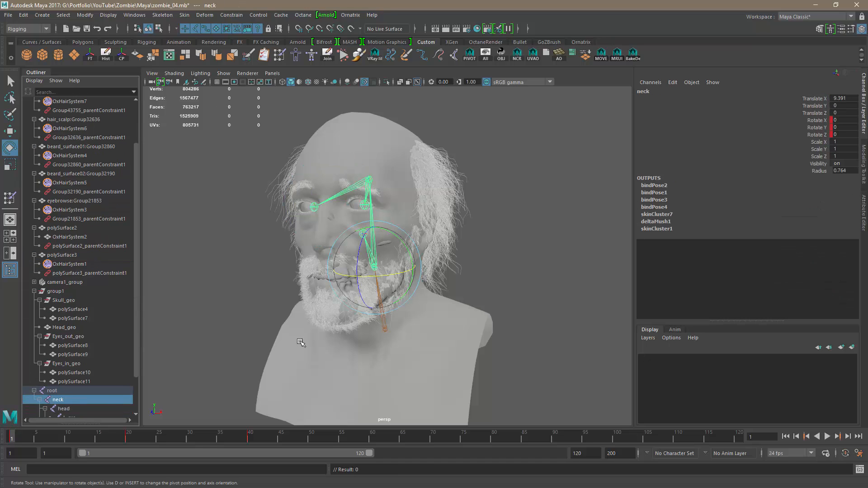
pyautogui.click(383, 275)
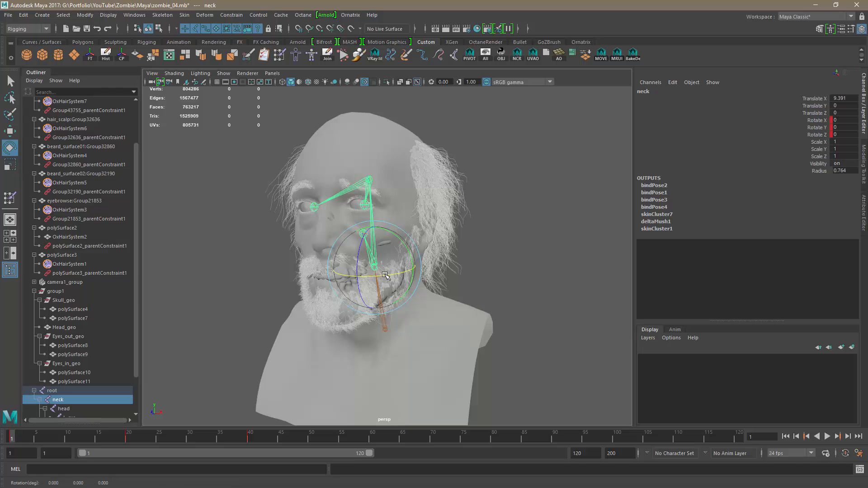
pyautogui.moveTo(394, 274); pyautogui.dragTo(358, 277)
pyautogui.hotkey('ctrl', 'z')
pyautogui.hotkey('ctrl', 'z')
pyautogui.hotkey('ctrl', 'z')
pyautogui.hotkey('ctrl', 'z')
# Deselect the neck joint and save the scene.
pyautogui.keyDown('alt'); pyautogui.moveTo(446, 326); pyautogui.dragTo(414, 320, button='right'); pyautogui.keyUp('alt')
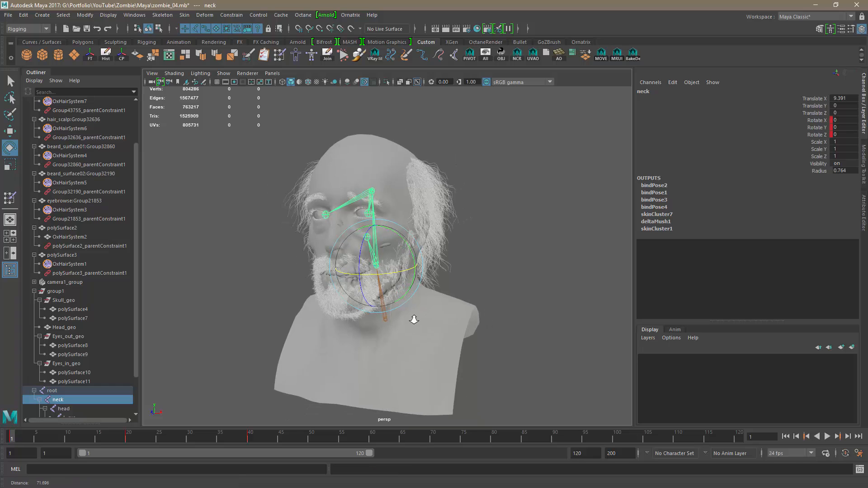
pyautogui.keyDown('alt'); pyautogui.moveTo(414, 320); pyautogui.dragTo(407, 329); pyautogui.keyUp('alt')
pyautogui.click(252, 258)
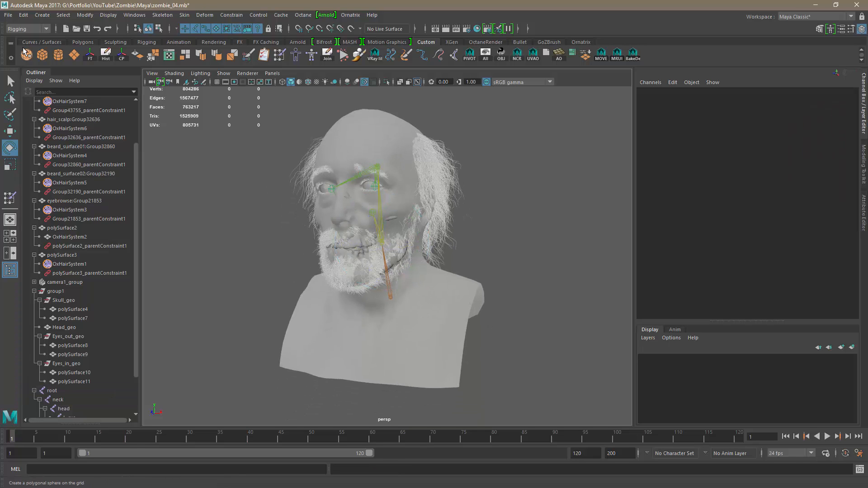
pyautogui.click(8, 15)
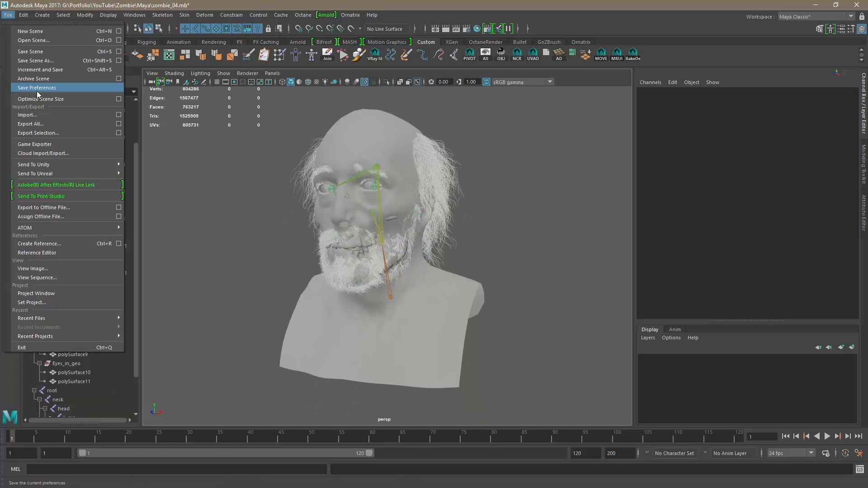
pyautogui.click(37, 52)
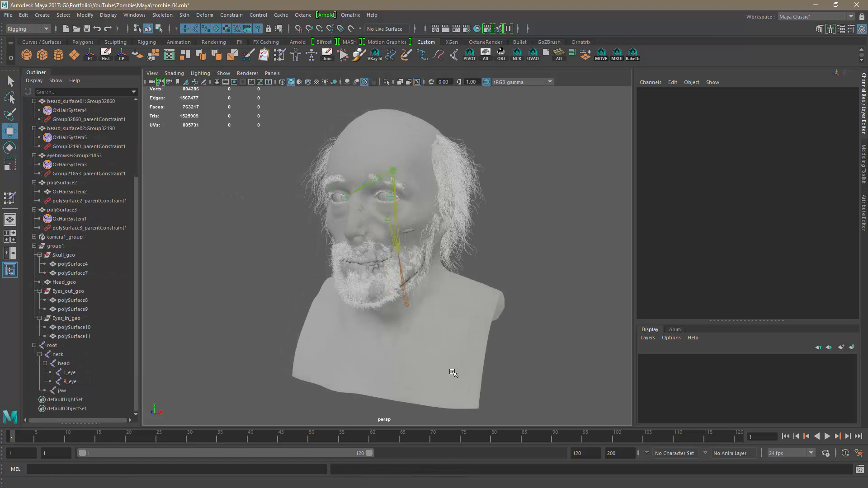
# Create a locator in the scene.
pyautogui.moveTo(455, 372)
pyautogui.keyDown('alt'); pyautogui.mouseDown()
pyautogui.moveTo(414, 365)
pyautogui.moveTo(443, 376)
pyautogui.moveTo(480, 372)
pyautogui.moveTo(423, 373)
pyautogui.moveTo(433, 374)
pyautogui.moveTo(423, 373)
pyautogui.moveTo(427, 355)
pyautogui.moveTo(441, 362)
pyautogui.moveTo(421, 355)
pyautogui.moveTo(519, 361)
pyautogui.moveTo(448, 360)
pyautogui.mouseUp(); pyautogui.keyUp('alt')
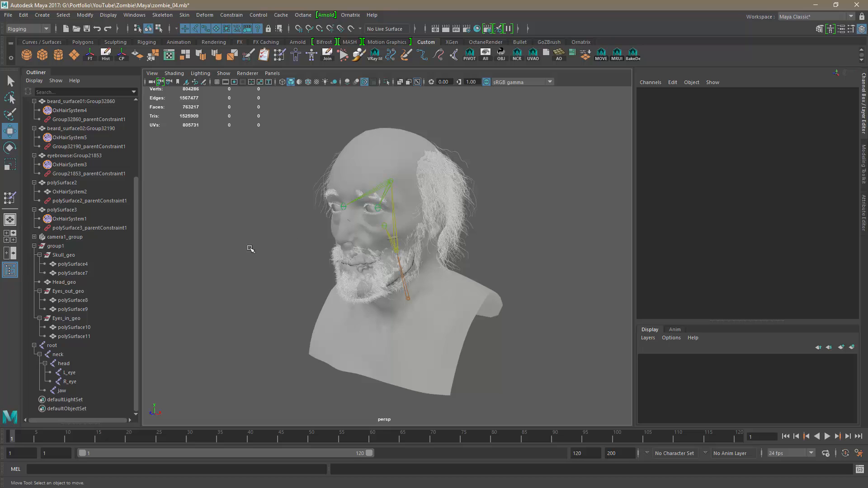
pyautogui.keyDown('alt'); pyautogui.moveTo(364, 351); pyautogui.dragTo(367, 349); pyautogui.keyUp('alt')
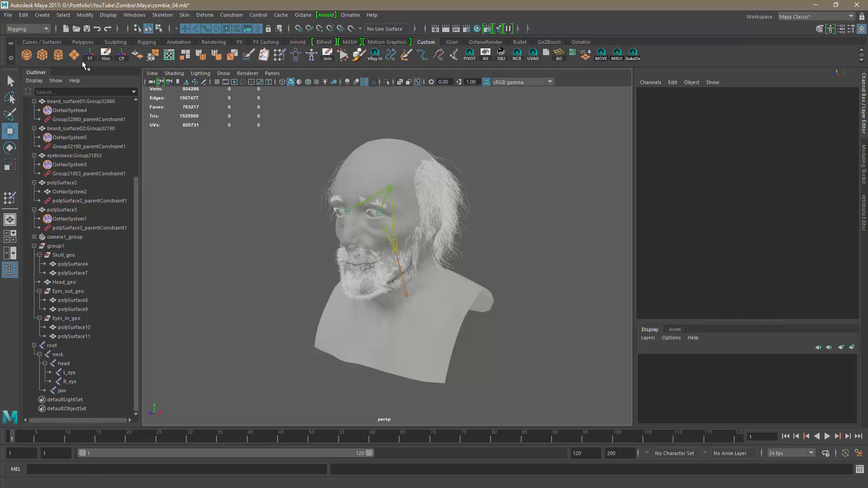
pyautogui.click(43, 17)
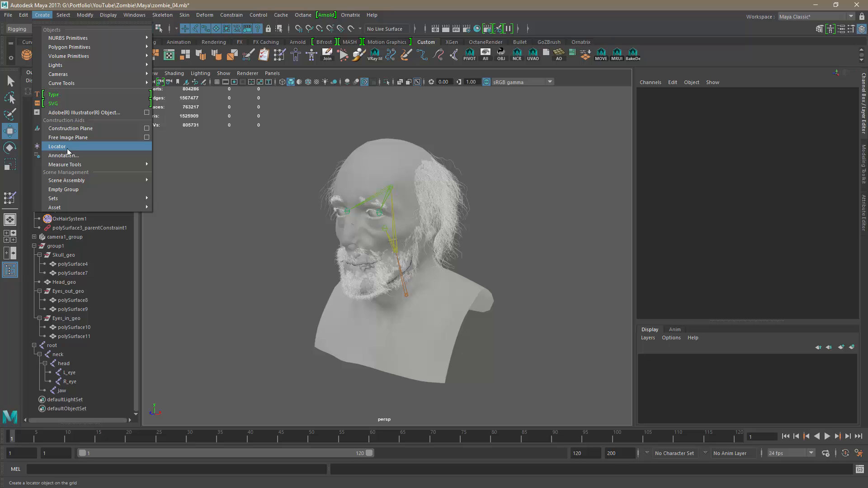
pyautogui.click(57, 147)
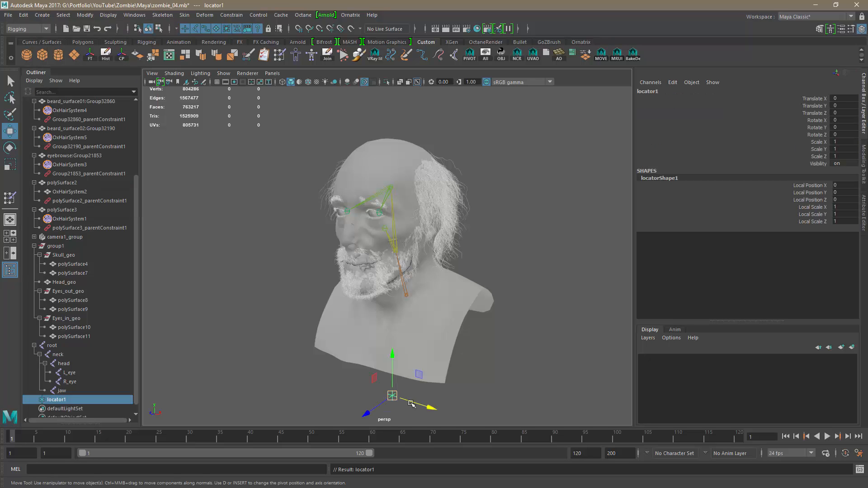
# Move the locator up and out in front of the face, to about X -0.42, Y 33.49 and Z 32.77.
pyautogui.keyDown('alt'); pyautogui.moveTo(473, 385); pyautogui.dragTo(469, 303, button='middle'); pyautogui.keyUp('alt')
pyautogui.keyDown('alt'); pyautogui.moveTo(491, 364); pyautogui.dragTo(446, 361, button='right'); pyautogui.keyUp('alt')
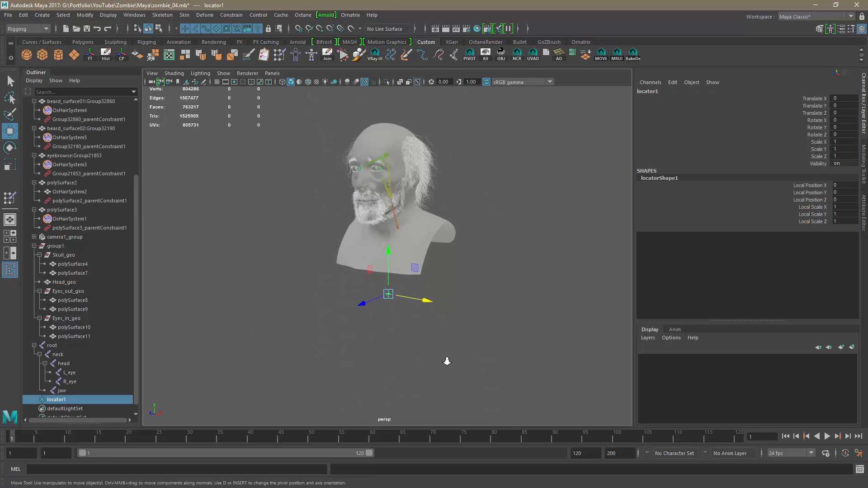
pyautogui.keyDown('alt'); pyautogui.moveTo(458, 402); pyautogui.dragTo(403, 369); pyautogui.keyUp('alt')
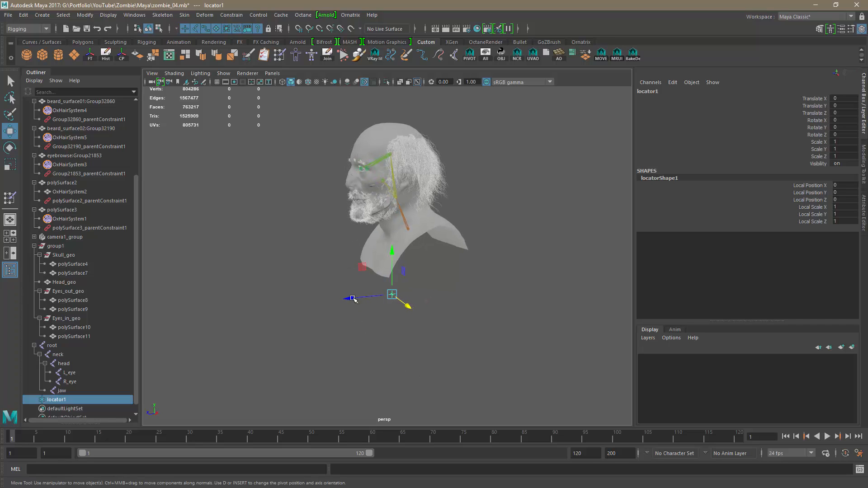
pyautogui.moveTo(353, 298); pyautogui.dragTo(219, 309)
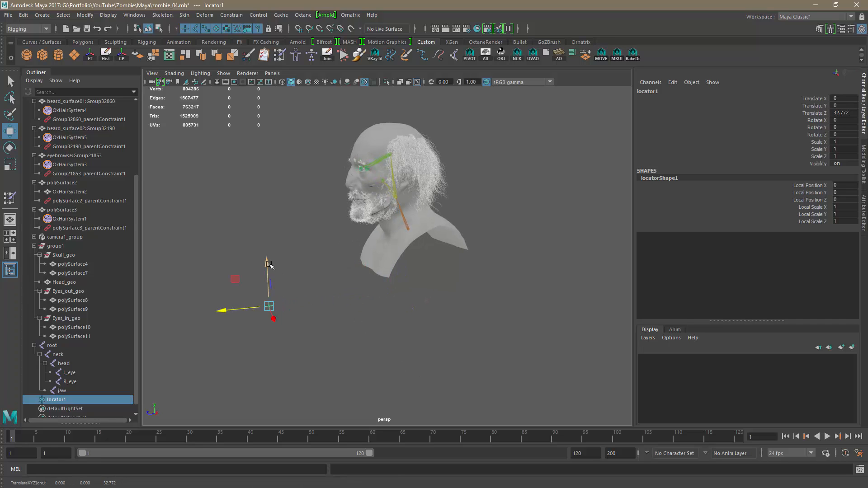
pyautogui.moveTo(269, 265); pyautogui.dragTo(256, 119)
pyautogui.keyDown('alt'); pyautogui.moveTo(321, 310); pyautogui.dragTo(403, 339); pyautogui.keyUp('alt')
pyautogui.moveTo(424, 286); pyautogui.dragTo(427, 284)
pyautogui.keyDown('alt'); pyautogui.moveTo(503, 361); pyautogui.dragTo(414, 314); pyautogui.keyUp('alt')
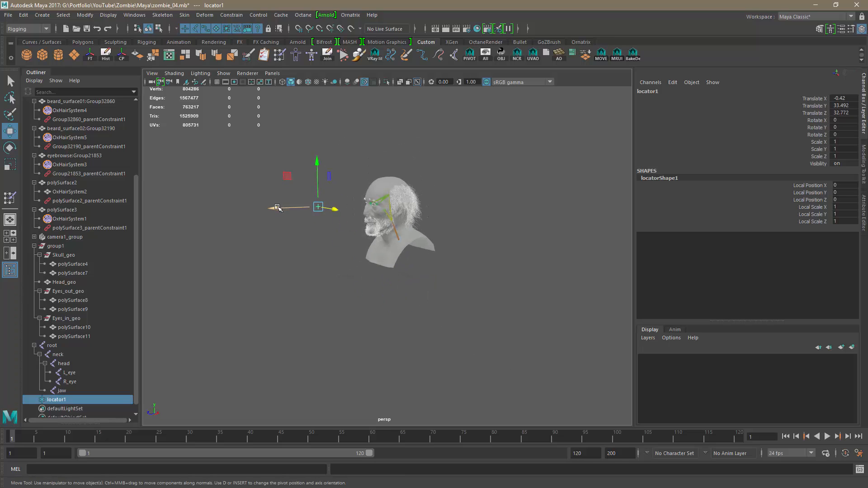
# Move the locator farther forward from the face to about Z 68.3 and freeze its transformations.
pyautogui.moveTo(278, 207); pyautogui.dragTo(280, 274)
pyautogui.keyDown('alt'); pyautogui.moveTo(288, 281); pyautogui.dragTo(386, 265, button='right'); pyautogui.keyUp('alt')
pyautogui.keyDown('alt'); pyautogui.moveTo(386, 265); pyautogui.dragTo(384, 294); pyautogui.keyUp('alt')
pyautogui.keyDown('alt'); pyautogui.moveTo(363, 337); pyautogui.dragTo(349, 328); pyautogui.keyUp('alt')
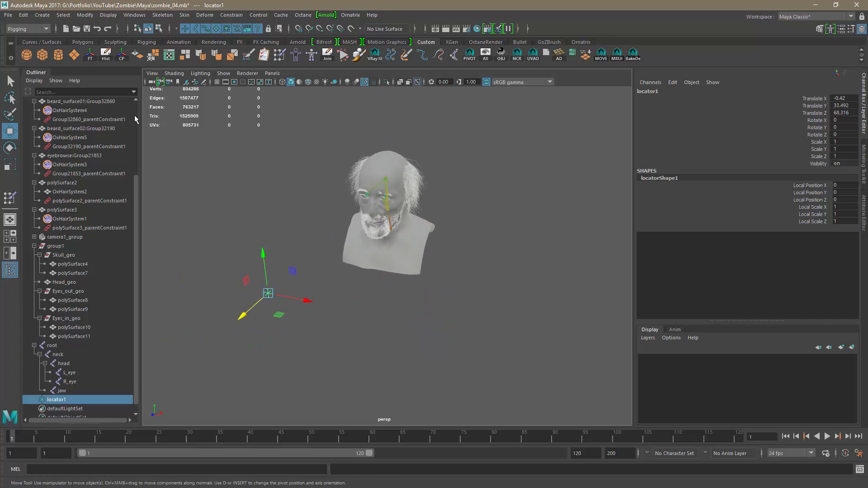
pyautogui.click(90, 55)
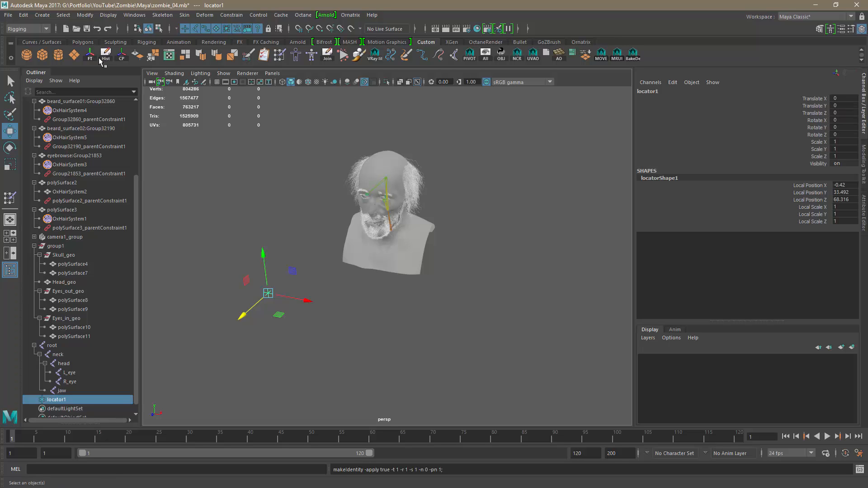
# Aim-constrain the R_eye joint to locator1 with Maintain offset on and all axes constrained, and expand R_eye to check for the constraint.
pyautogui.moveTo(320, 343)
pyautogui.keyDown('alt'); pyautogui.mouseDown()
pyautogui.moveTo(340, 325)
pyautogui.moveTo(338, 338)
pyautogui.moveTo(319, 339)
pyautogui.mouseUp(); pyautogui.keyUp('alt')
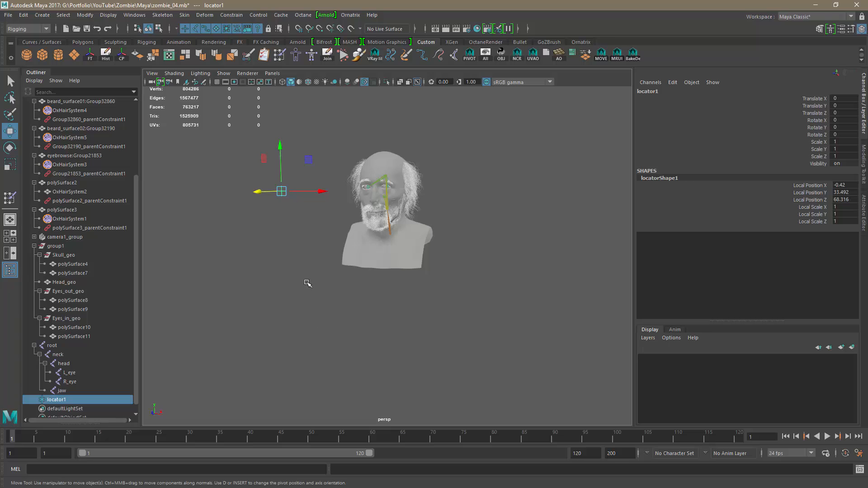
pyautogui.keyDown('alt'); pyautogui.moveTo(306, 285); pyautogui.dragTo(354, 333); pyautogui.keyUp('alt')
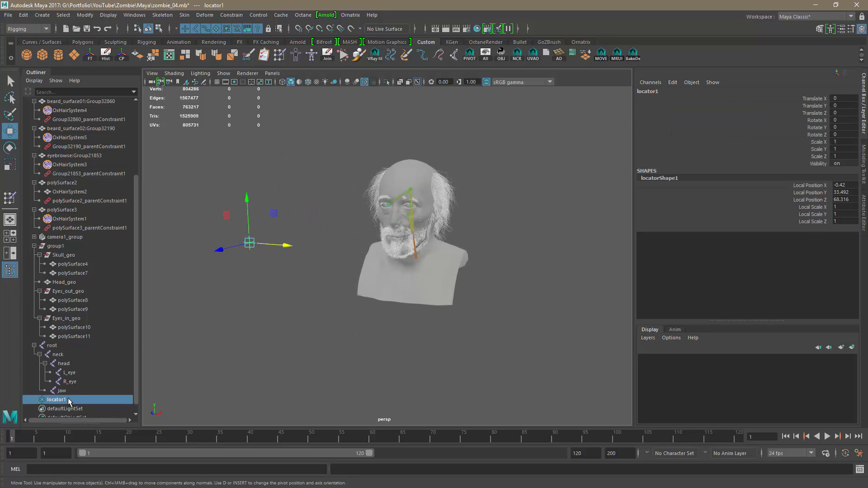
pyautogui.keyDown('ctrl'); pyautogui.click(70, 382); pyautogui.keyUp('ctrl')
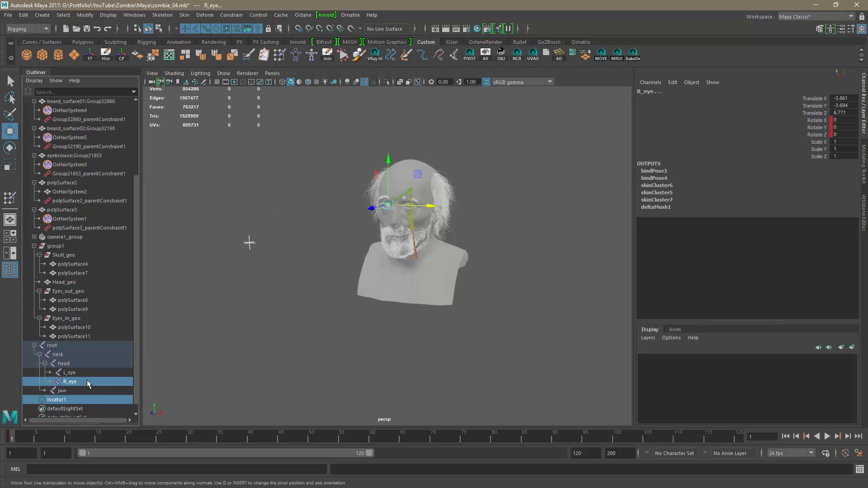
pyautogui.click(232, 16)
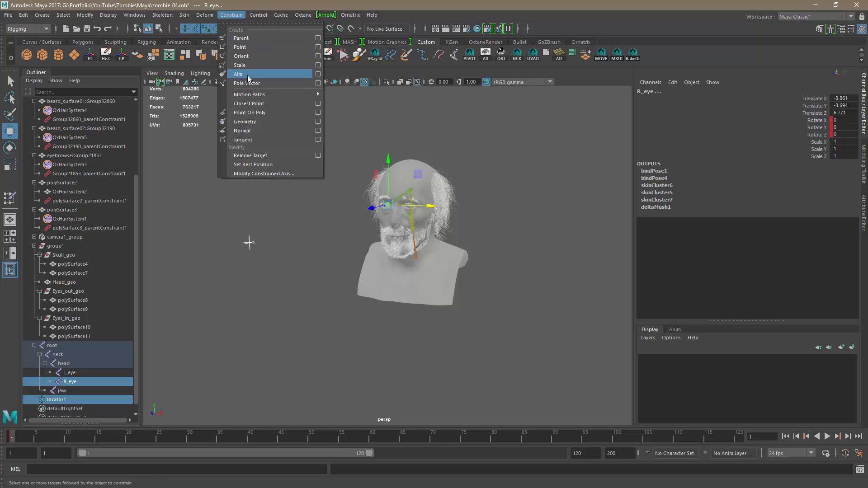
pyautogui.click(318, 75)
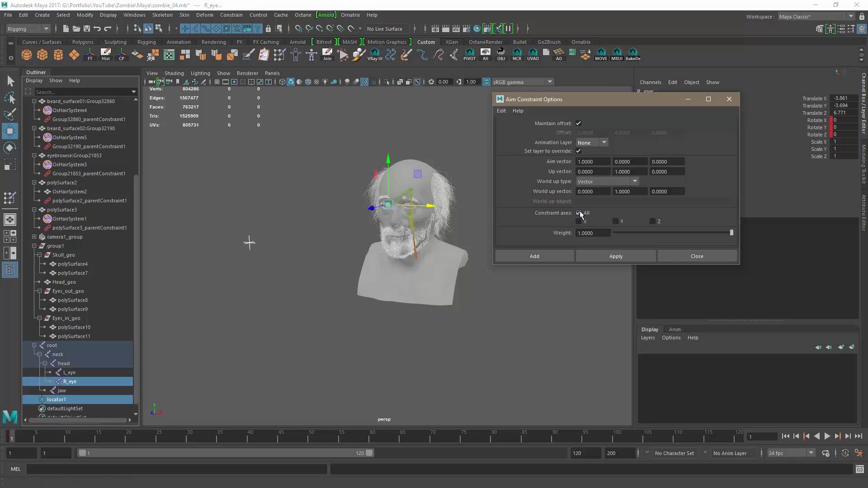
pyautogui.click(612, 255)
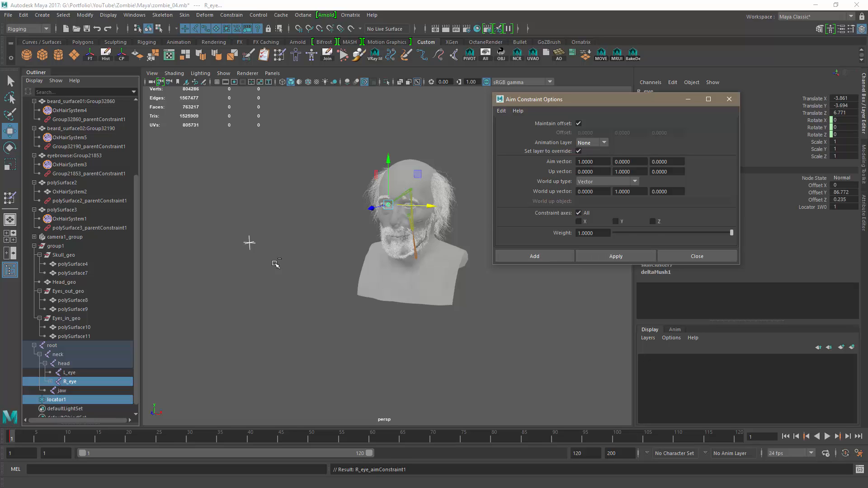
pyautogui.click(50, 382)
pyautogui.scroll(-1, 63, 381)
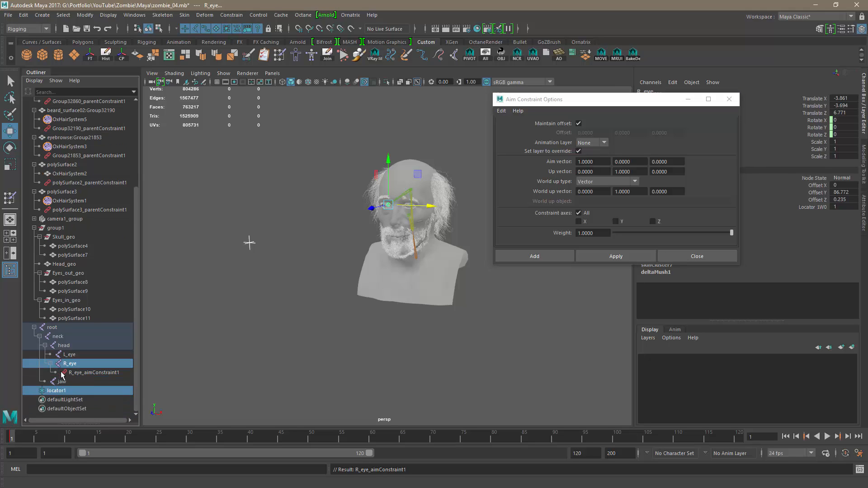
# Aim-constrain the L_eye joint to locator1 with Maintain offset on and all axes constrained, and close the constraint options.
pyautogui.click(54, 391)
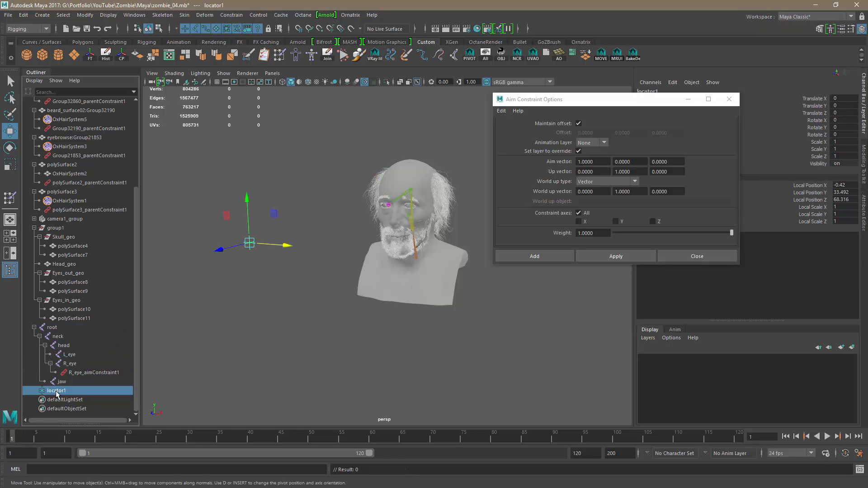
pyautogui.keyDown('ctrl'); pyautogui.click(69, 357); pyautogui.keyUp('ctrl')
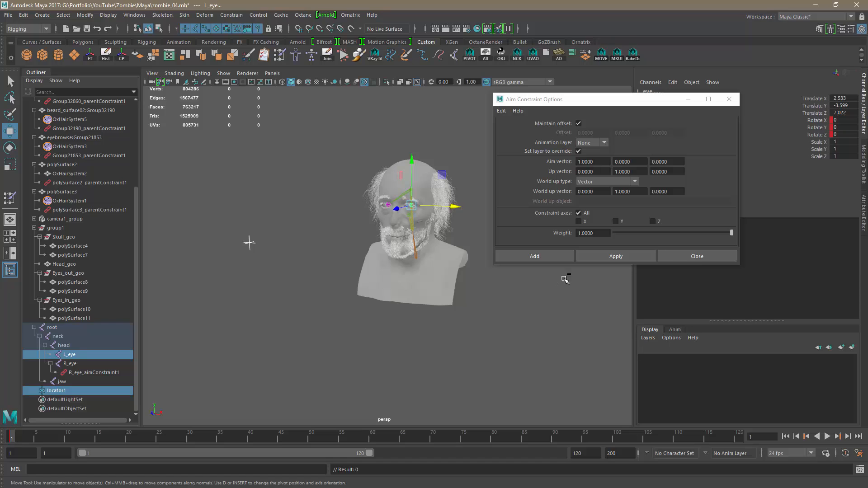
pyautogui.click(602, 255)
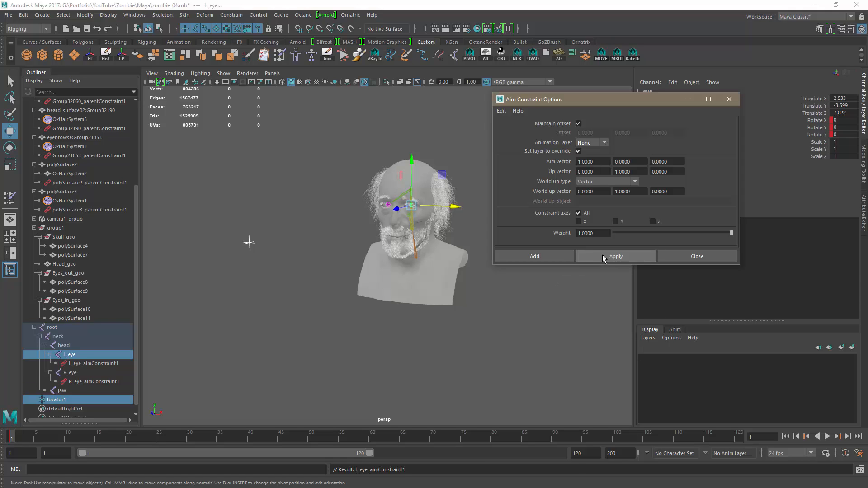
pyautogui.click(681, 255)
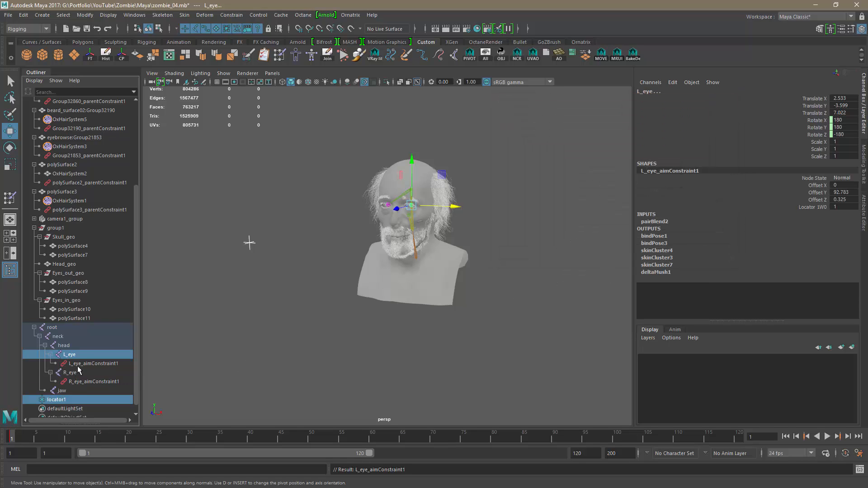
pyautogui.click(201, 391)
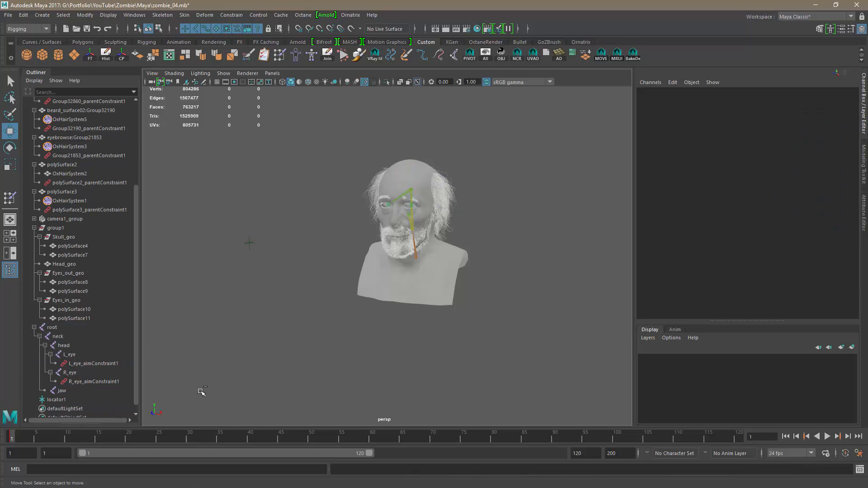
# Move locator1 freely in the XY plane to test the eye aim, and undo the movement.
pyautogui.moveTo(247, 248); pyautogui.dragTo(259, 257)
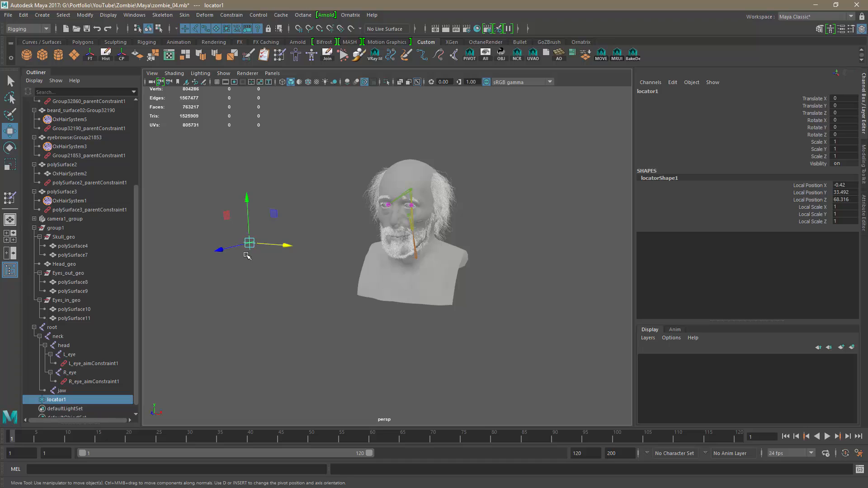
pyautogui.moveTo(274, 214); pyautogui.dragTo(399, 182)
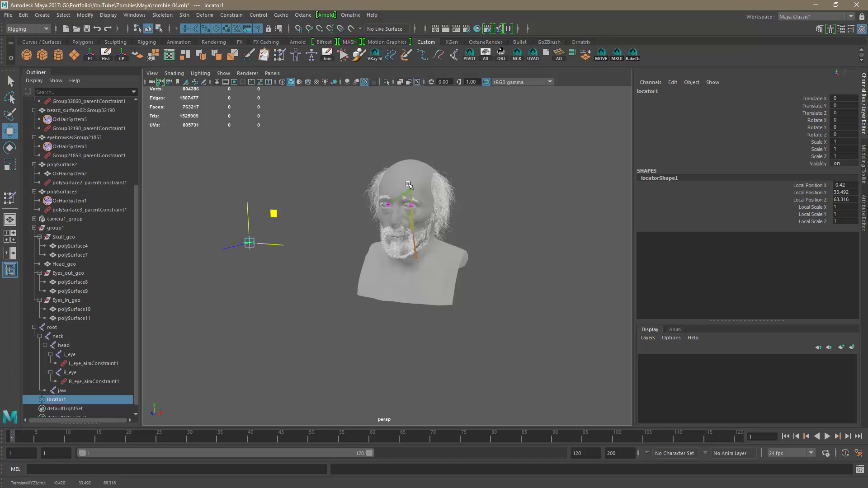
pyautogui.moveTo(282, 176); pyautogui.dragTo(271, 213)
pyautogui.hotkey('ctrl', 'z')
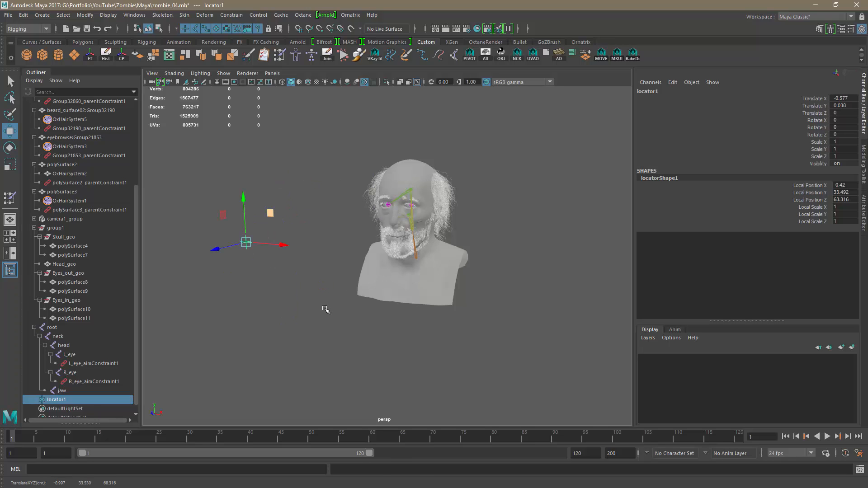
# Hide the Eyes_out_geo group and the root joint hierarchy so the inner eyes can be seen without the joints.
pyautogui.keyDown('alt'); pyautogui.moveTo(324, 311); pyautogui.dragTo(366, 265); pyautogui.keyUp('alt')
pyautogui.keyDown('alt'); pyautogui.moveTo(365, 265); pyautogui.dragTo(340, 310, button='middle'); pyautogui.keyUp('alt')
pyautogui.keyDown('alt'); pyautogui.moveTo(341, 310); pyautogui.dragTo(382, 287, button='right'); pyautogui.keyUp('alt')
pyautogui.keyDown('alt'); pyautogui.moveTo(487, 304); pyautogui.dragTo(454, 293); pyautogui.keyUp('alt')
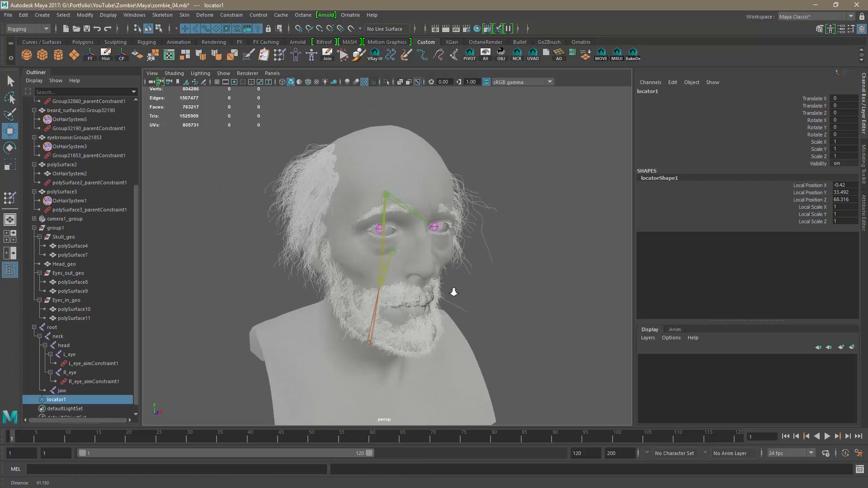
pyautogui.keyDown('alt'); pyautogui.moveTo(454, 293); pyautogui.dragTo(494, 304, button='right'); pyautogui.keyUp('alt')
pyautogui.keyDown('alt'); pyautogui.moveTo(481, 299); pyautogui.dragTo(497, 304); pyautogui.keyUp('alt')
pyautogui.keyDown('alt'); pyautogui.moveTo(497, 304); pyautogui.dragTo(516, 309, button='right'); pyautogui.keyUp('alt')
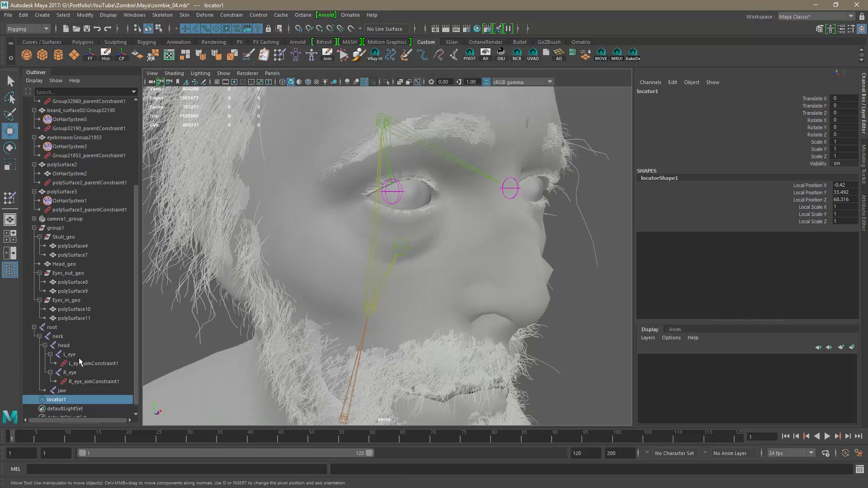
pyautogui.click(77, 274)
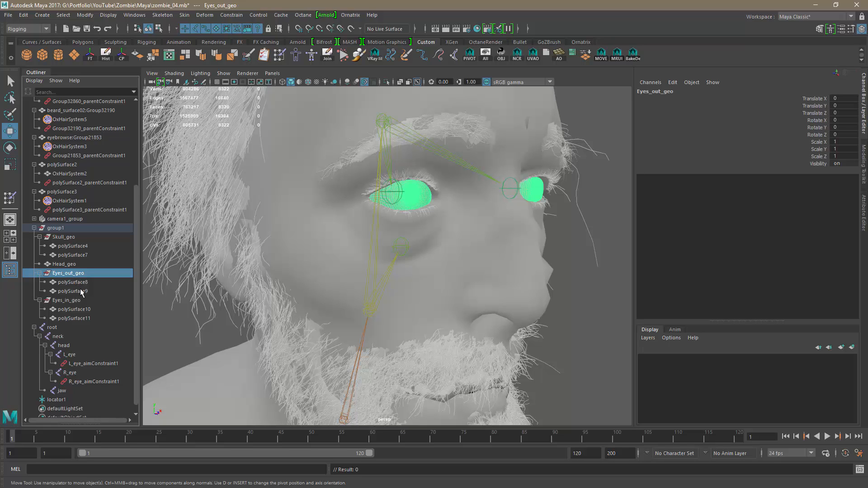
pyautogui.keyDown('alt'); pyautogui.moveTo(548, 316); pyautogui.dragTo(503, 320); pyautogui.keyUp('alt')
pyautogui.hotkey('ctrl', 'h')
pyautogui.moveTo(503, 319)
pyautogui.keyDown('alt'); pyautogui.mouseDown(button='right')
pyautogui.moveTo(429, 317)
pyautogui.moveTo(461, 319)
pyautogui.mouseUp(button='right'); pyautogui.keyUp('alt')
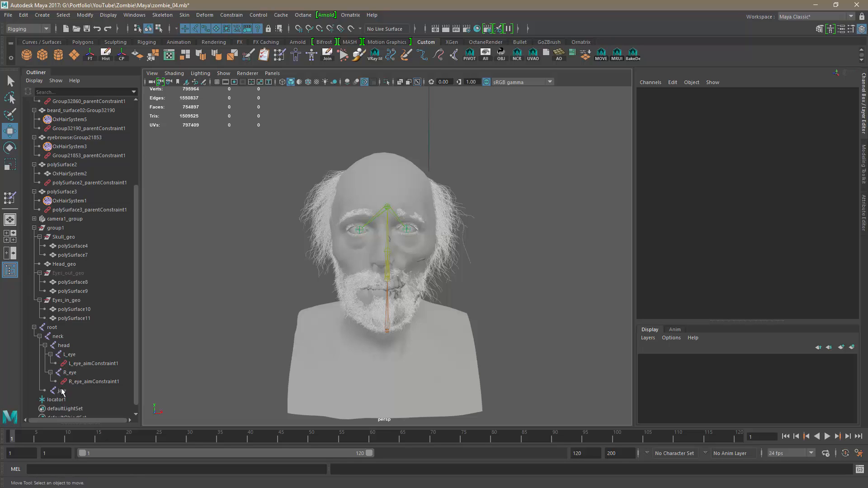
pyautogui.click(62, 330)
pyautogui.hotkey('ctrl', 'h')
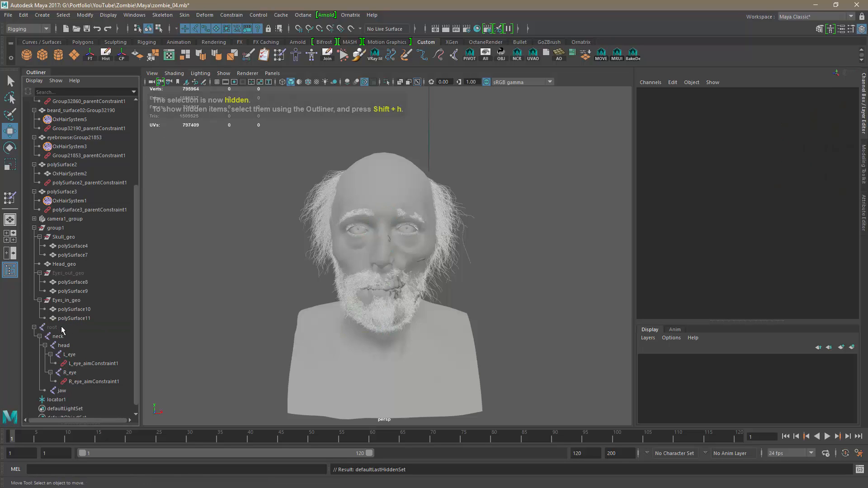
# Move locator1 around in front of the face to check how both eyes follow it, and return it to its original position.
pyautogui.moveTo(473, 264)
pyautogui.keyDown('alt'); pyautogui.mouseDown()
pyautogui.moveTo(438, 258)
pyautogui.moveTo(463, 261)
pyautogui.mouseUp(); pyautogui.keyUp('alt')
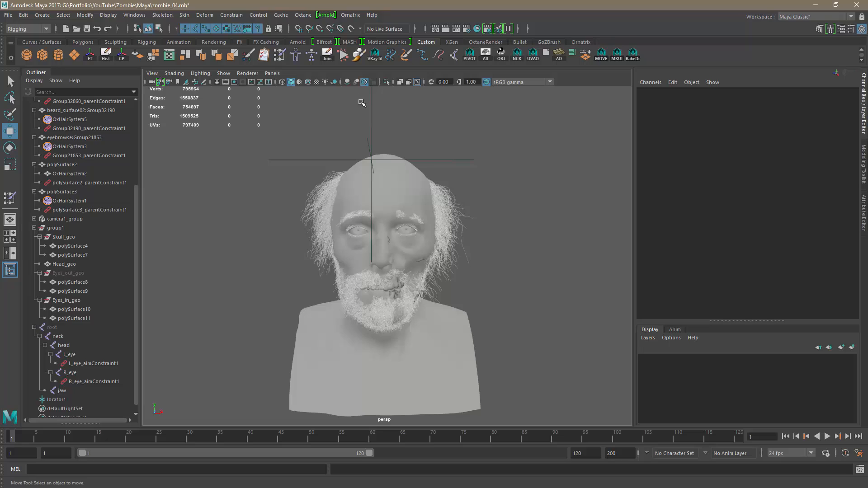
pyautogui.moveTo(362, 103); pyautogui.dragTo(745, 156)
pyautogui.moveTo(835, 169); pyautogui.dragTo(865, 198)
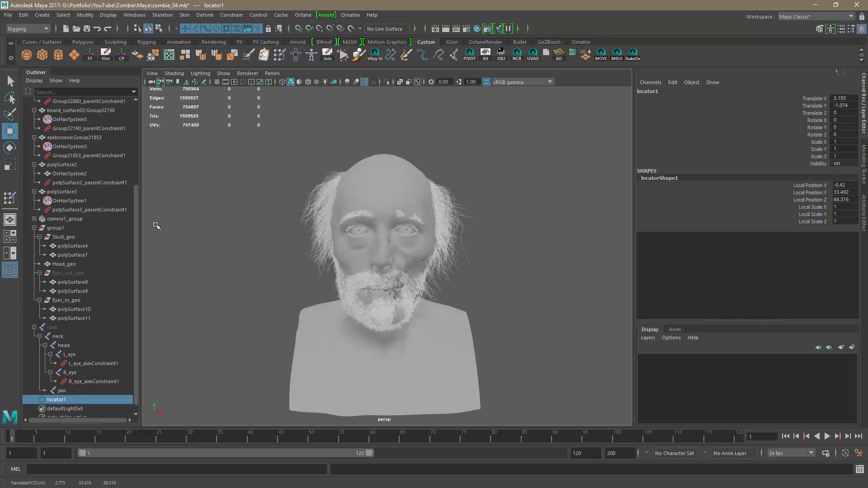
pyautogui.moveTo(156, 226); pyautogui.dragTo(420, 120, button='middle')
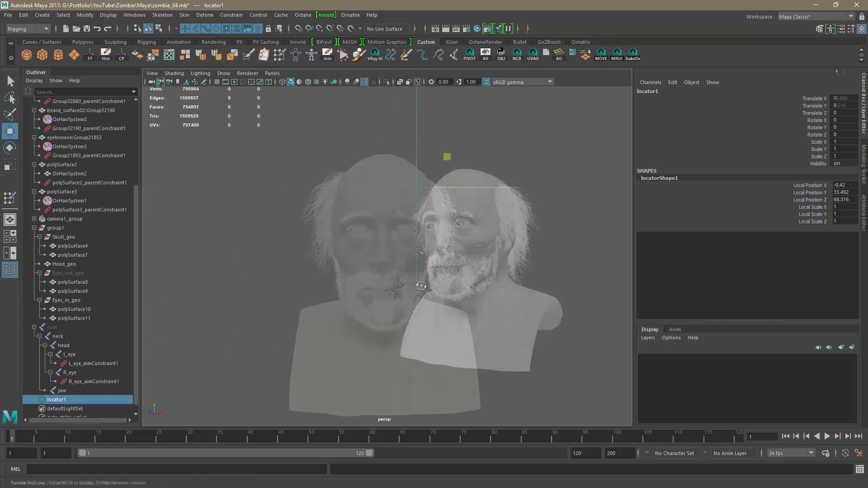
# Move locator1 sideways along X by about 37.5 to test the eyes' sideways gaze, and undo the move.
pyautogui.keyDown('alt'); pyautogui.moveTo(420, 287); pyautogui.dragTo(540, 295); pyautogui.keyUp('alt')
pyautogui.keyDown('alt'); pyautogui.moveTo(540, 294); pyautogui.dragTo(371, 288, button='right'); pyautogui.keyUp('alt')
pyautogui.keyDown('alt'); pyautogui.moveTo(370, 289); pyautogui.dragTo(364, 299); pyautogui.keyUp('alt')
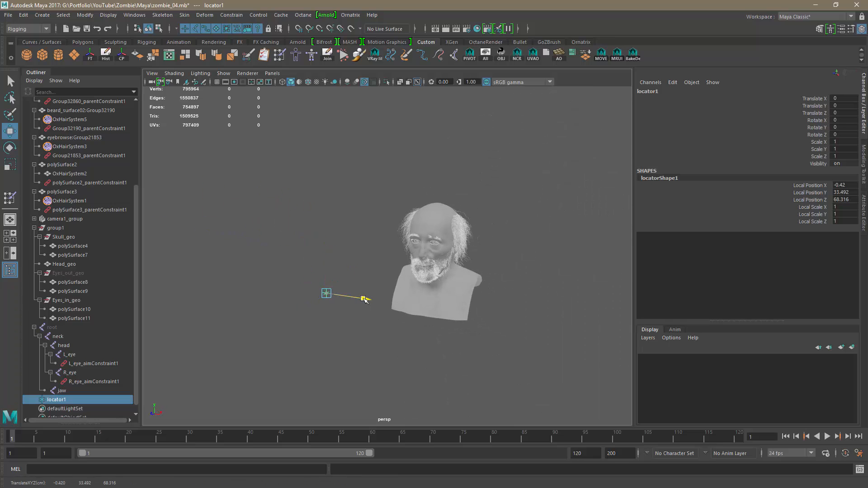
pyautogui.moveTo(542, 332)
pyautogui.mouseDown(button='middle')
pyautogui.moveTo(577, 335)
pyautogui.moveTo(554, 337)
pyautogui.mouseUp(button='middle')
pyautogui.scroll(6, 471, 260)
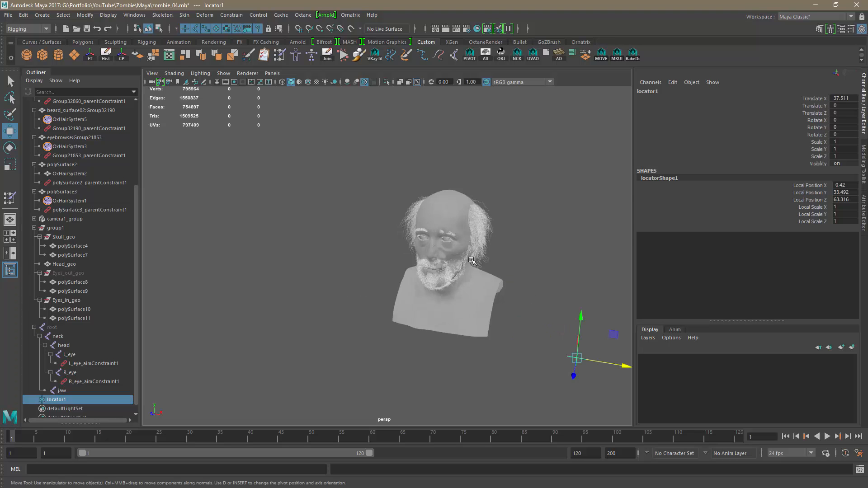
pyautogui.keyDown('alt'); pyautogui.moveTo(547, 254); pyautogui.dragTo(437, 214); pyautogui.keyUp('alt')
pyautogui.keyDown('alt'); pyautogui.moveTo(436, 214); pyautogui.dragTo(411, 271, button='right'); pyautogui.keyUp('alt')
pyautogui.hotkey('ctrl', 'z')
pyautogui.hotkey('ctrl', 'z')
pyautogui.hotkey('ctrl', 'z')
pyautogui.hotkey('ctrl', 'z')
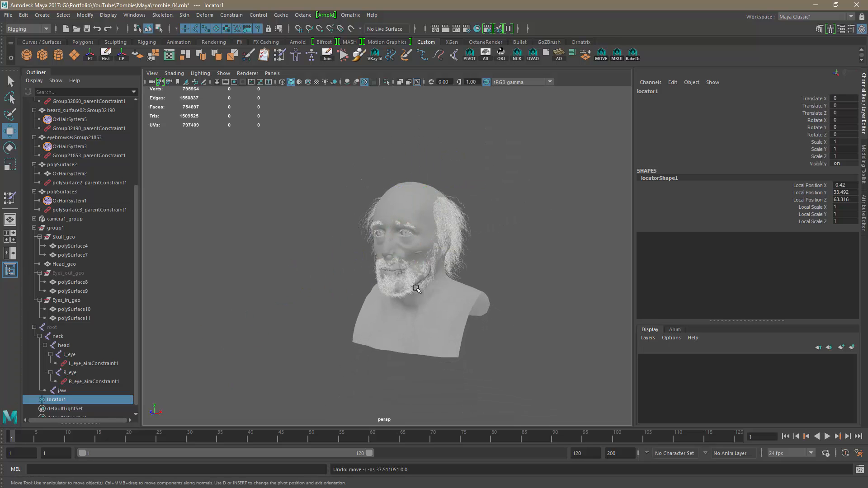
# Examine the head and inner eyes from several angles together with the locator, and clear the selection.
pyautogui.keyDown('alt'); pyautogui.moveTo(416, 289); pyautogui.dragTo(374, 300); pyautogui.keyUp('alt')
pyautogui.scroll(2, 411, 301)
pyautogui.keyDown('alt'); pyautogui.moveTo(362, 296); pyautogui.dragTo(434, 308, button='middle'); pyautogui.keyUp('alt')
pyautogui.keyDown('alt'); pyautogui.moveTo(434, 309); pyautogui.dragTo(459, 307, button='right'); pyautogui.keyUp('alt')
pyautogui.keyDown('alt'); pyautogui.moveTo(459, 308); pyautogui.dragTo(431, 310); pyautogui.keyUp('alt')
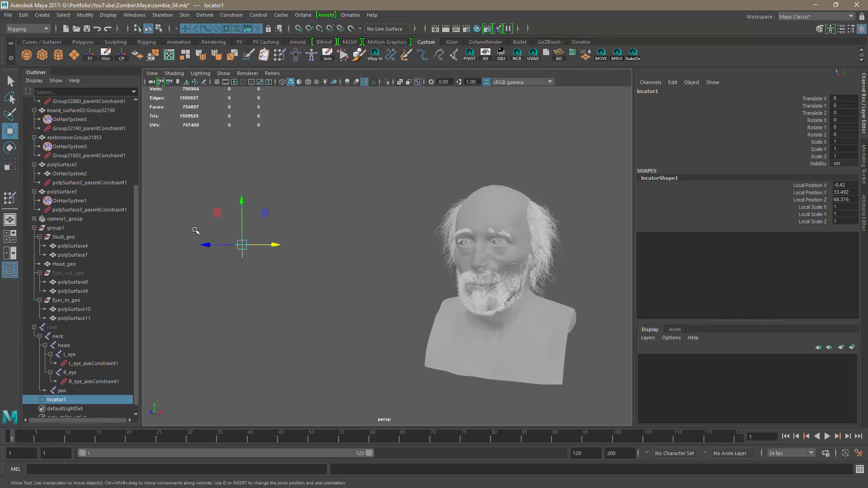
pyautogui.click(326, 263)
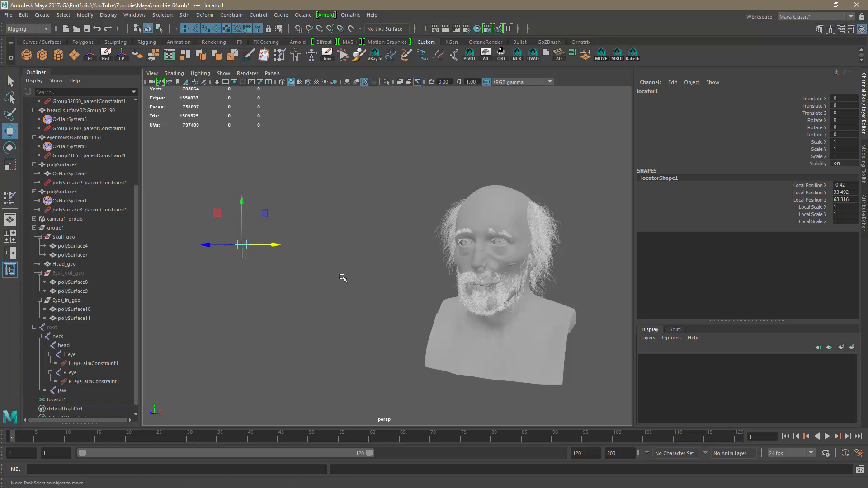
pyautogui.keyDown('alt'); pyautogui.moveTo(401, 248); pyautogui.dragTo(389, 283); pyautogui.keyUp('alt')
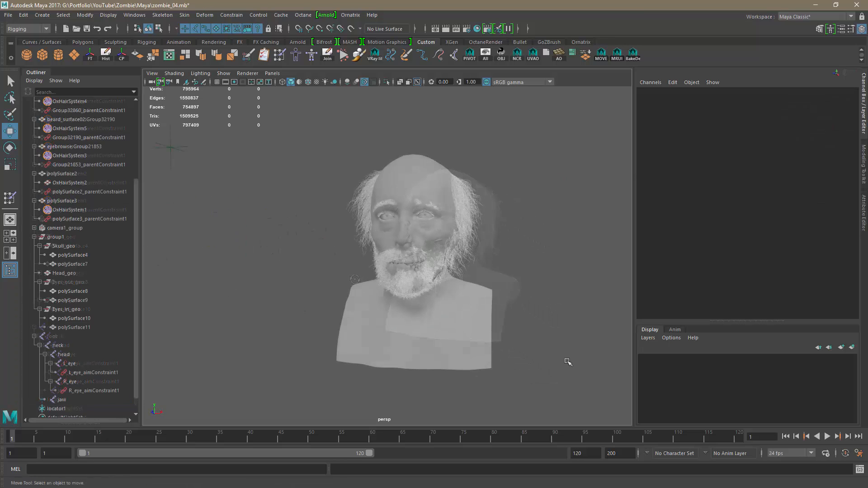
pyautogui.moveTo(535, 274)
pyautogui.keyDown('alt'); pyautogui.mouseDown()
pyautogui.moveTo(519, 271)
pyautogui.moveTo(559, 273)
pyautogui.moveTo(525, 271)
pyautogui.mouseUp(); pyautogui.keyUp('alt')
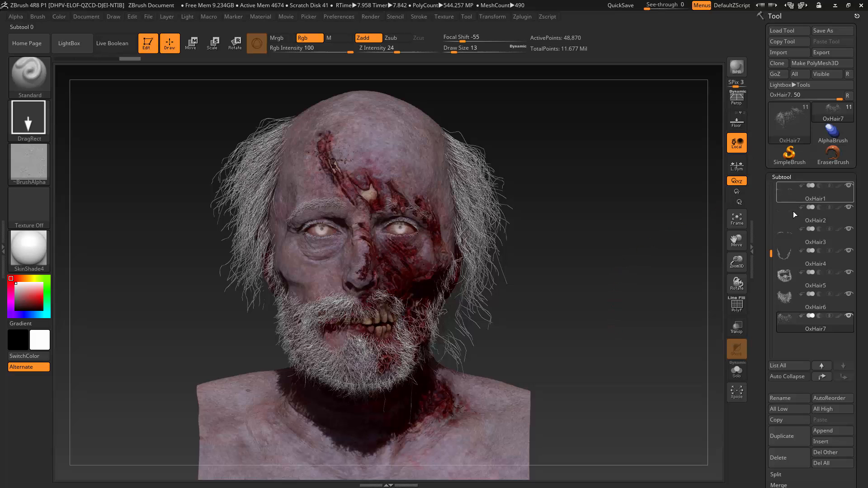
# Switch to ZBrush, select the zombie_03 subtool and isolate it with Solo in a side view.
pyautogui.moveTo(771, 252)
pyautogui.mouseDown()
pyautogui.moveTo(769, 202)
pyautogui.moveTo(770, 245)
pyautogui.mouseUp()
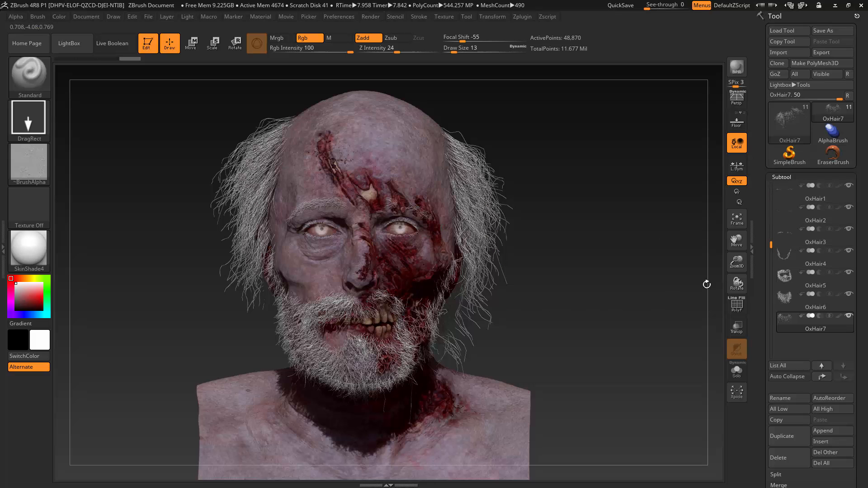
pyautogui.moveTo(770, 242); pyautogui.dragTo(769, 184)
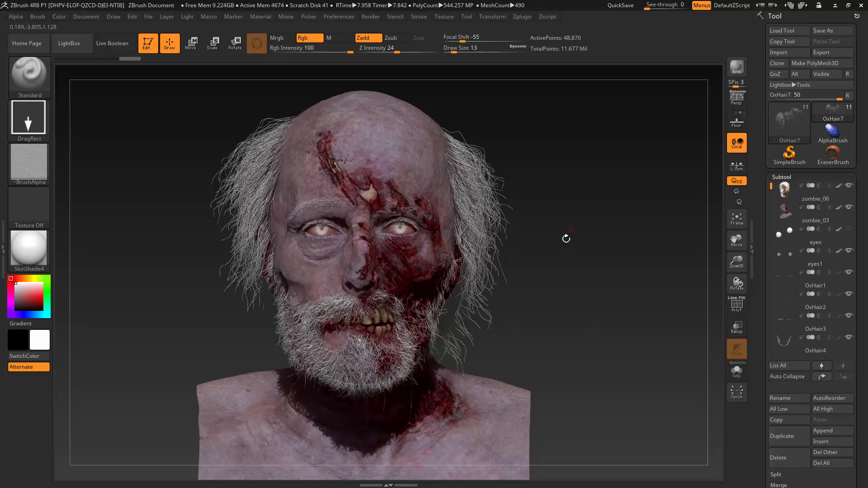
pyautogui.moveTo(590, 298); pyautogui.dragTo(592, 333)
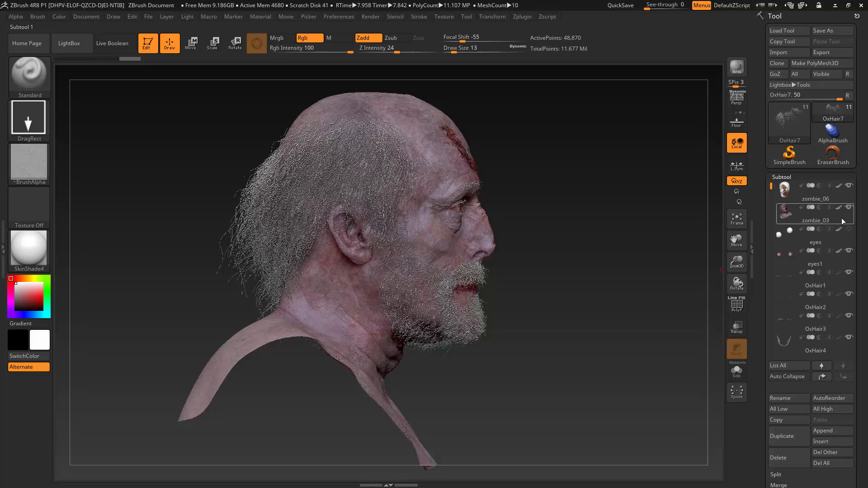
pyautogui.click(829, 221)
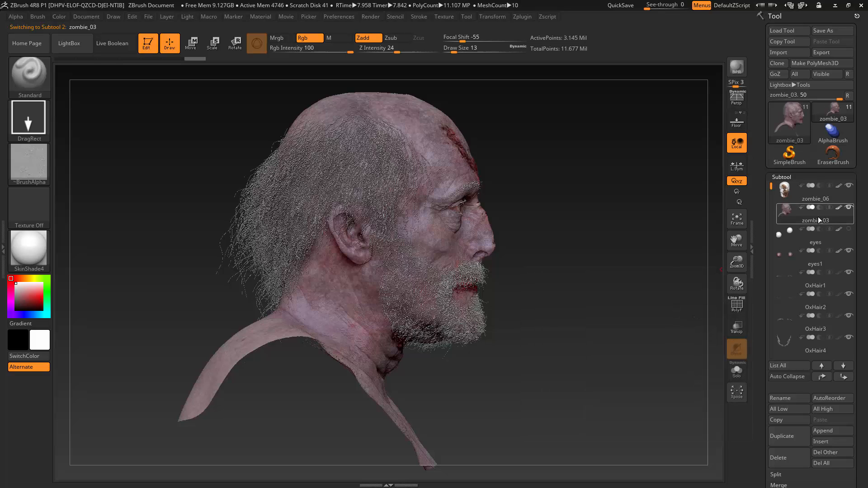
pyautogui.click(741, 376)
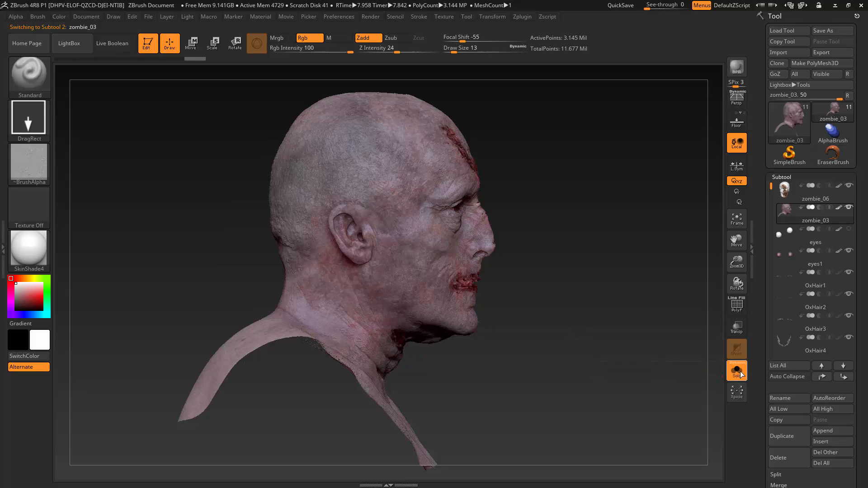
# Lower the zombie_03 subtool to its lowest subdivision level.
pyautogui.moveTo(587, 353)
pyautogui.mouseDown()
pyautogui.moveTo(224, 359)
pyautogui.moveTo(587, 357)
pyautogui.mouseUp()
pyautogui.hotkey('shift', 'd')
pyautogui.hotkey('shift', 'd')
pyautogui.hotkey('shift', 'd')
pyautogui.hotkey('shift', 'd')
pyautogui.hotkey('shift', 'd')
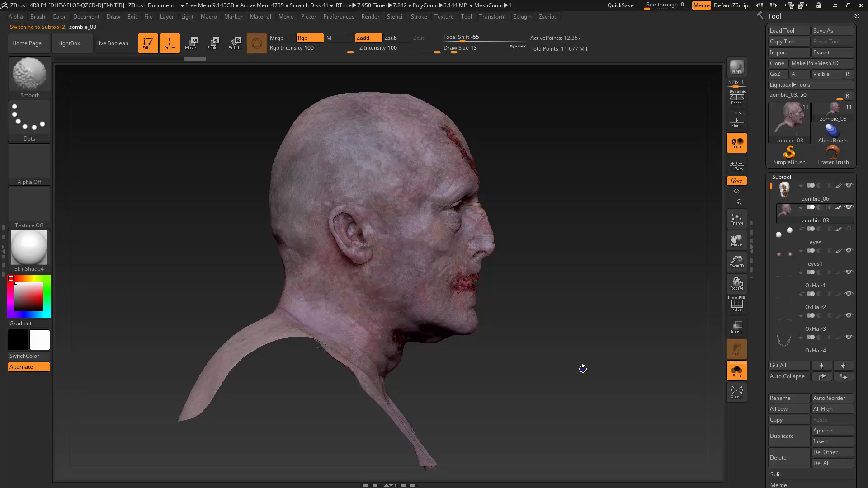
pyautogui.moveTo(565, 333)
pyautogui.mouseDown()
pyautogui.moveTo(571, 343)
pyautogui.moveTo(559, 342)
pyautogui.mouseUp()
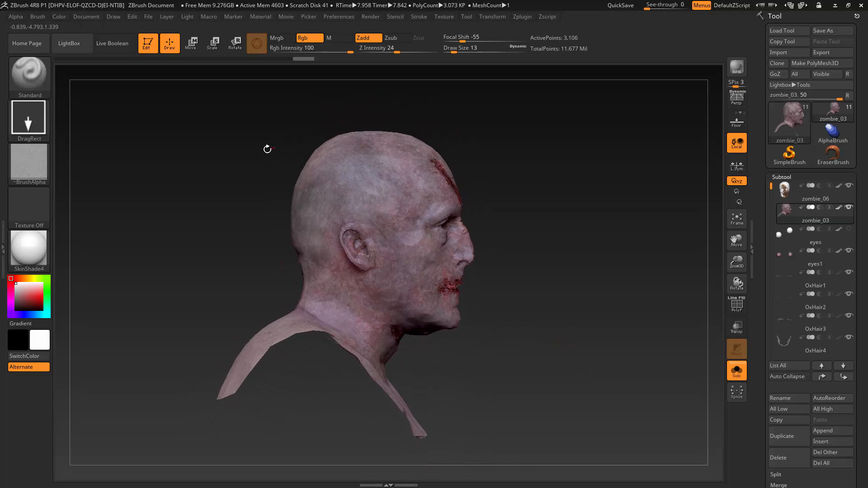
# Turn the brush alpha off, set the mask stroke to Lasso and mask the whole head down to the neck.
pyautogui.click(29, 164)
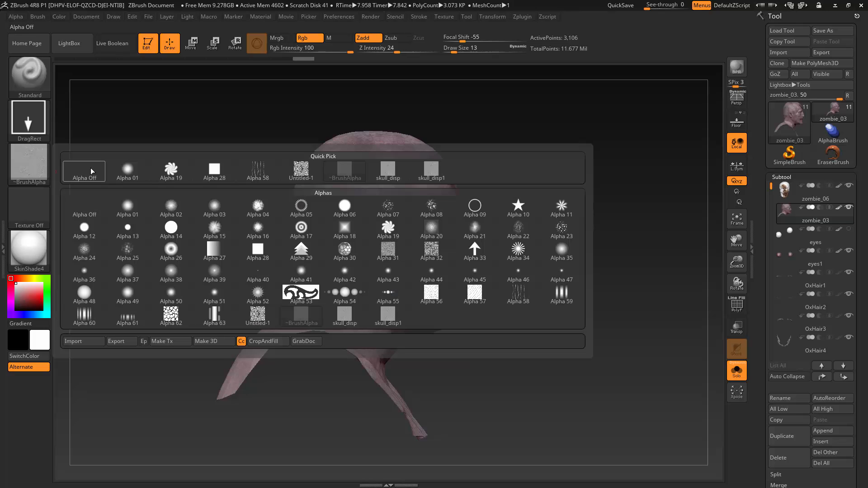
pyautogui.click(88, 171)
pyautogui.keyDown('ctrl'); pyautogui.click(29, 120); pyautogui.keyUp('ctrl')
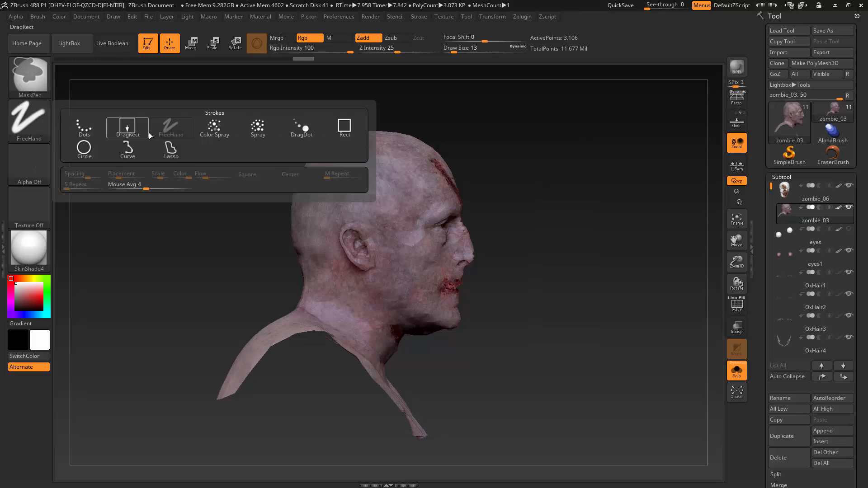
pyautogui.keyDown('ctrl'); pyautogui.click(170, 151); pyautogui.keyUp('ctrl')
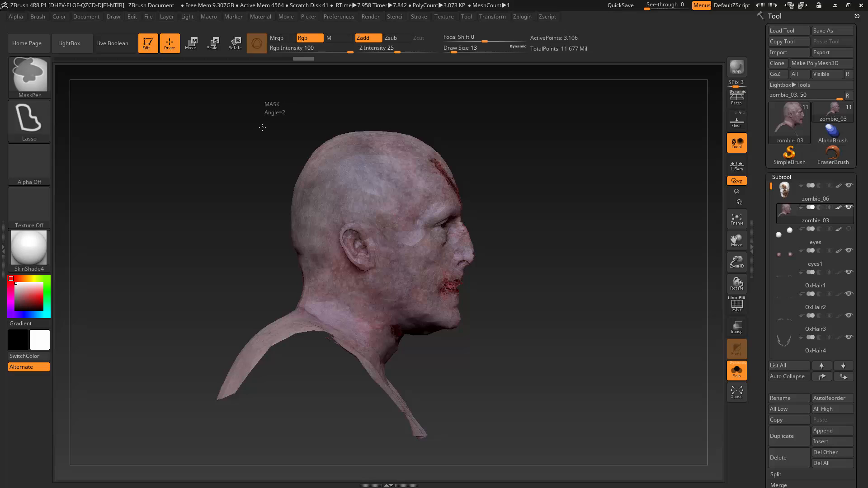
pyautogui.moveTo(262, 127)
pyautogui.keyDown('ctrl'); pyautogui.mouseDown()
pyautogui.moveTo(243, 217)
pyautogui.moveTo(321, 299)
pyautogui.moveTo(376, 336)
pyautogui.moveTo(442, 360)
pyautogui.moveTo(536, 253)
pyautogui.moveTo(488, 116)
pyautogui.mouseUp(); pyautogui.keyUp('ctrl')
# Raise the zombie_03 mesh by two subdivision levels and invert the mask to cover the neck base and shoulders.
pyautogui.moveTo(533, 330)
pyautogui.mouseDown()
pyautogui.moveTo(420, 336)
pyautogui.moveTo(535, 341)
pyautogui.mouseUp()
pyautogui.hotkey('ctrl', 'd')
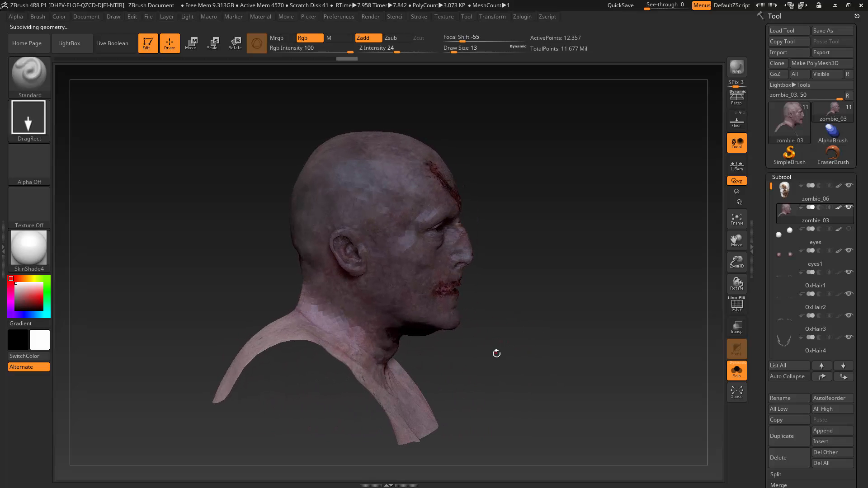
pyautogui.press('ctrl')
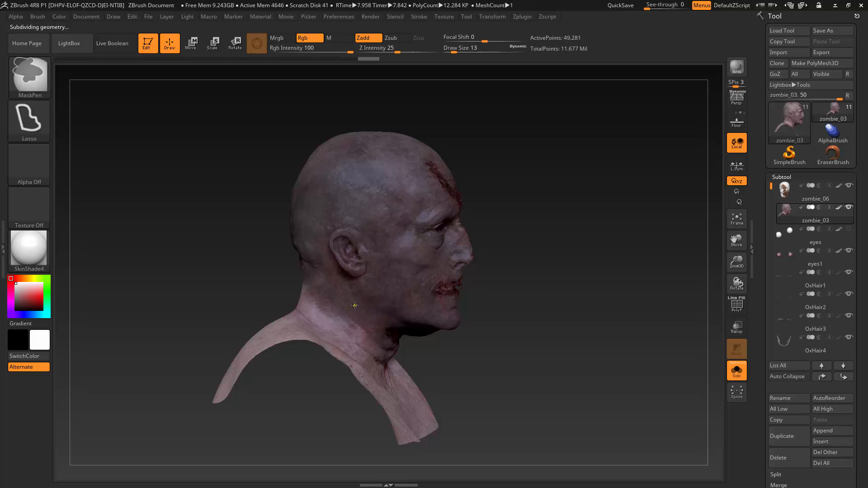
pyautogui.keyDown('ctrl'); pyautogui.click(439, 371); pyautogui.keyUp('ctrl')
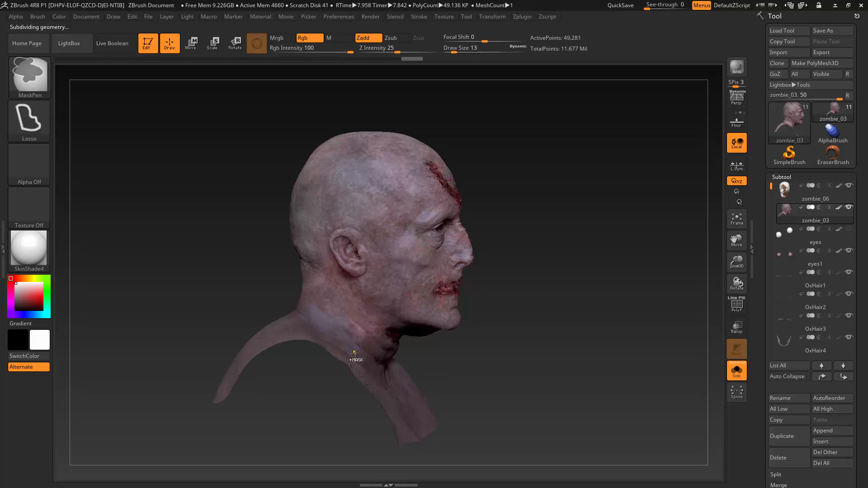
pyautogui.moveTo(443, 369); pyautogui.dragTo(477, 363)
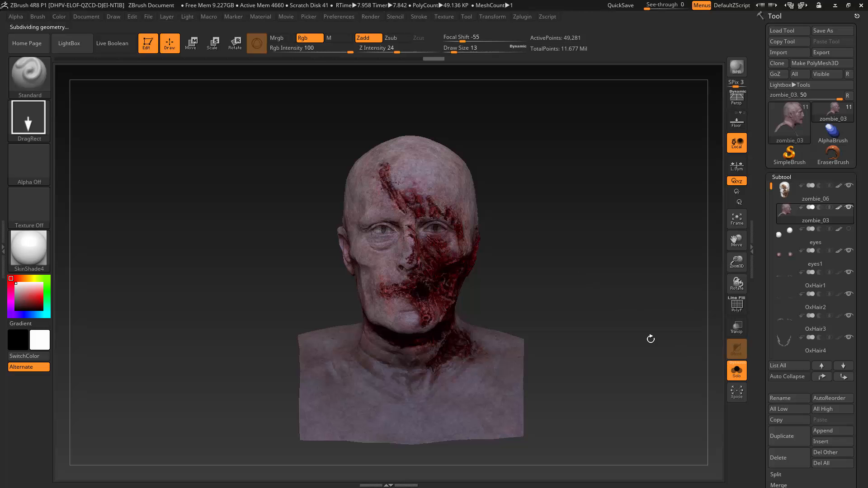
pyautogui.moveTo(651, 339); pyautogui.dragTo(522, 355)
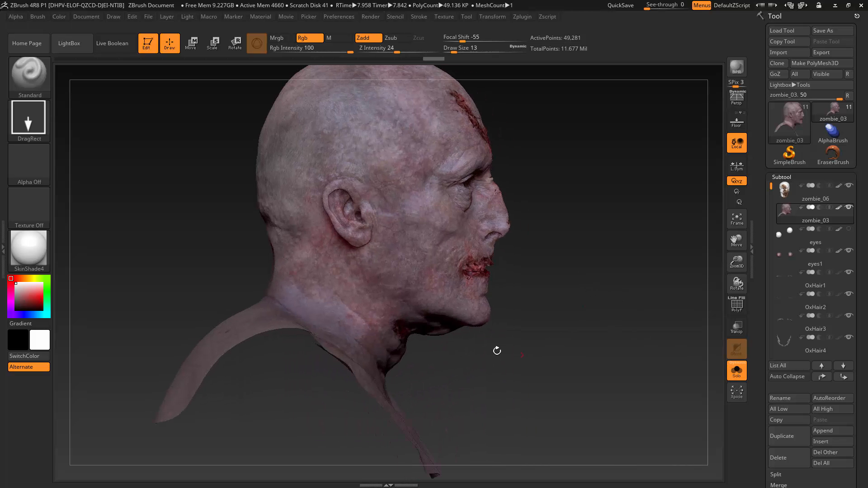
pyautogui.press('ctrl')
pyautogui.moveTo(588, 324); pyautogui.dragTo(560, 318)
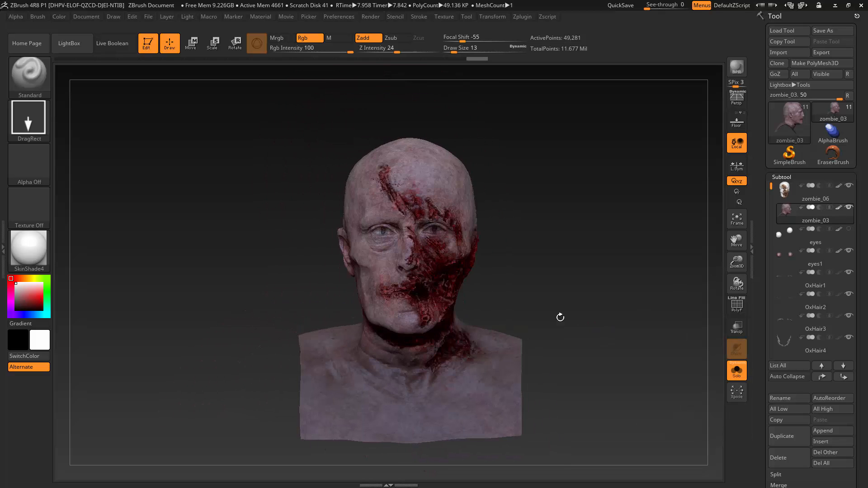
# Switch to the Rotate gizmo, turn Solo off and try turning the unmasked head about its vertical axis.
pyautogui.click(235, 43)
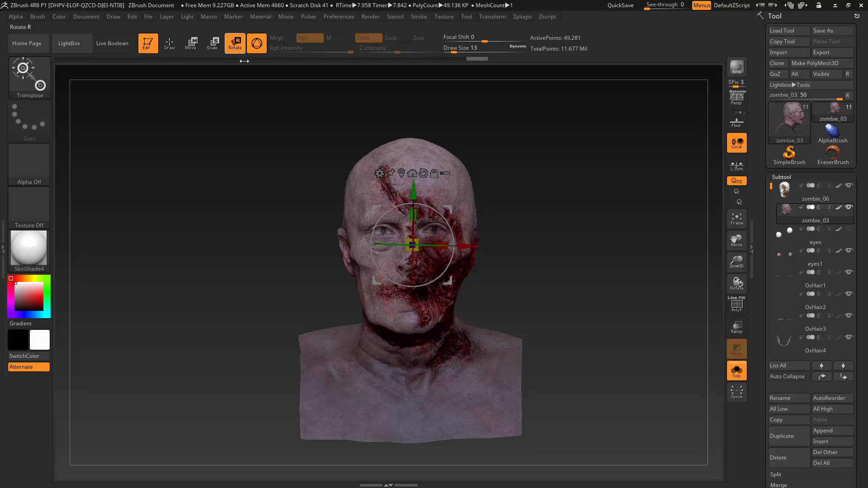
pyautogui.moveTo(505, 267); pyautogui.dragTo(541, 318)
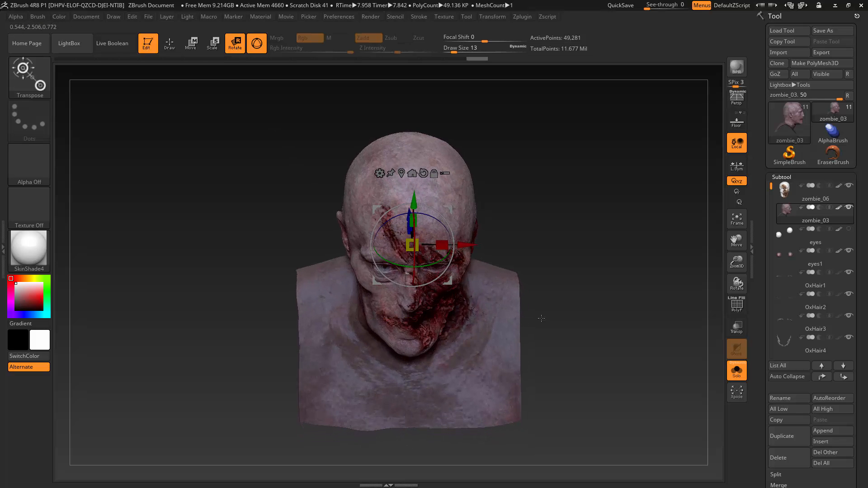
pyautogui.click(730, 375)
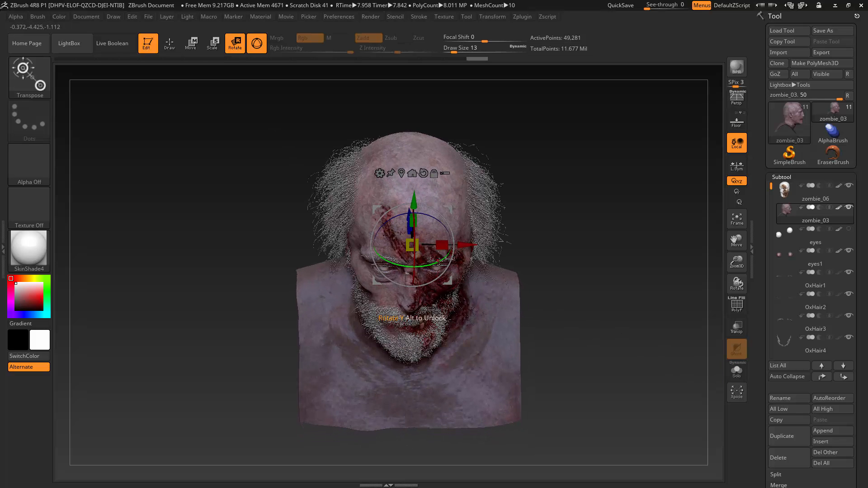
pyautogui.moveTo(434, 262); pyautogui.dragTo(431, 272)
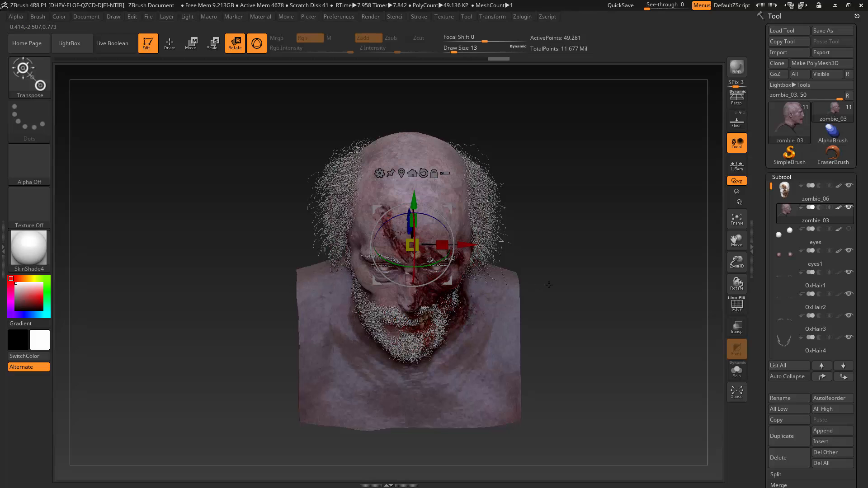
pyautogui.moveTo(578, 272)
pyautogui.mouseDown()
pyautogui.moveTo(576, 237)
pyautogui.moveTo(570, 259)
pyautogui.mouseUp()
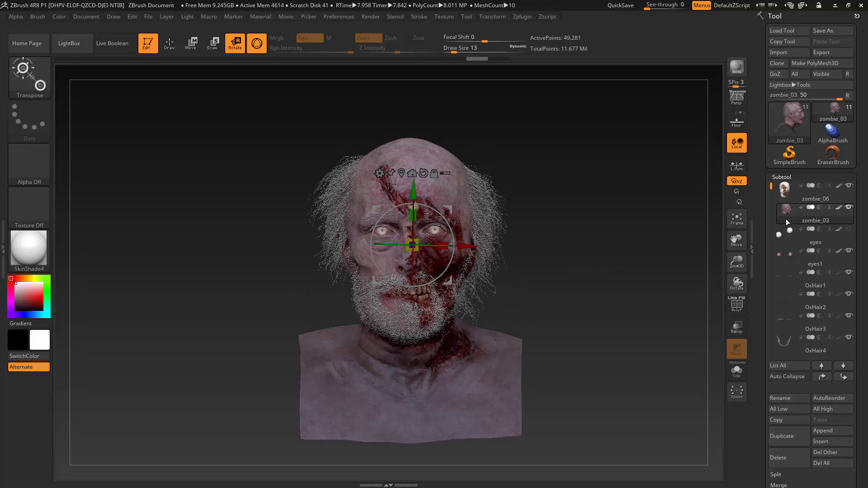
# Show the eyes subtool and try small rotations of the unmasked head with the gizmo.
pyautogui.moveTo(861, 231)
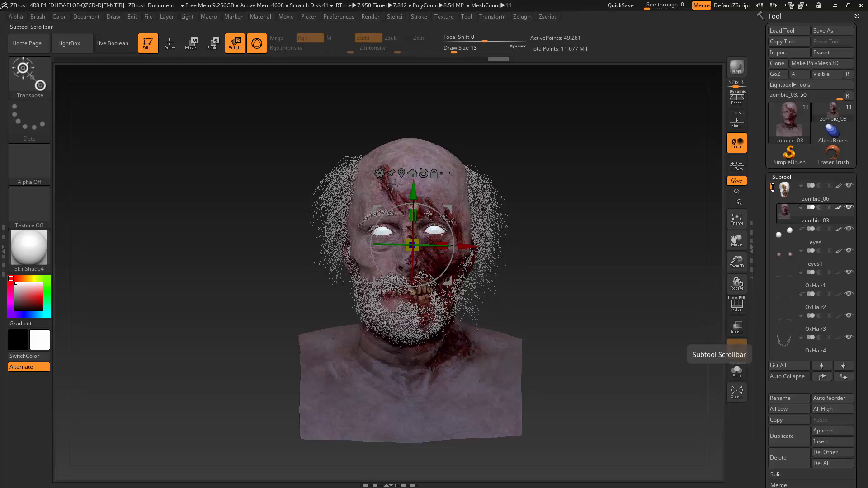
pyautogui.moveTo(772, 187)
pyautogui.mouseDown()
pyautogui.moveTo(767, 220)
pyautogui.moveTo(766, 184)
pyautogui.mouseUp()
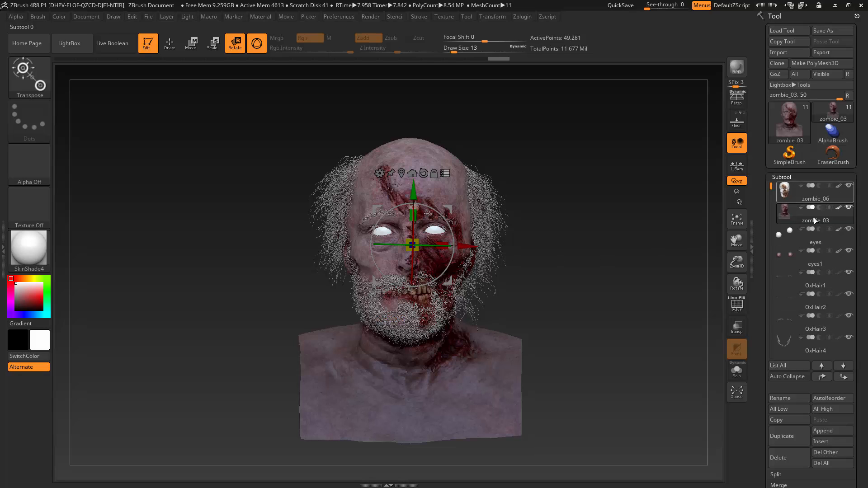
pyautogui.moveTo(559, 249); pyautogui.dragTo(565, 289)
pyautogui.moveTo(432, 259); pyautogui.dragTo(416, 265)
pyautogui.moveTo(557, 254); pyautogui.dragTo(610, 256)
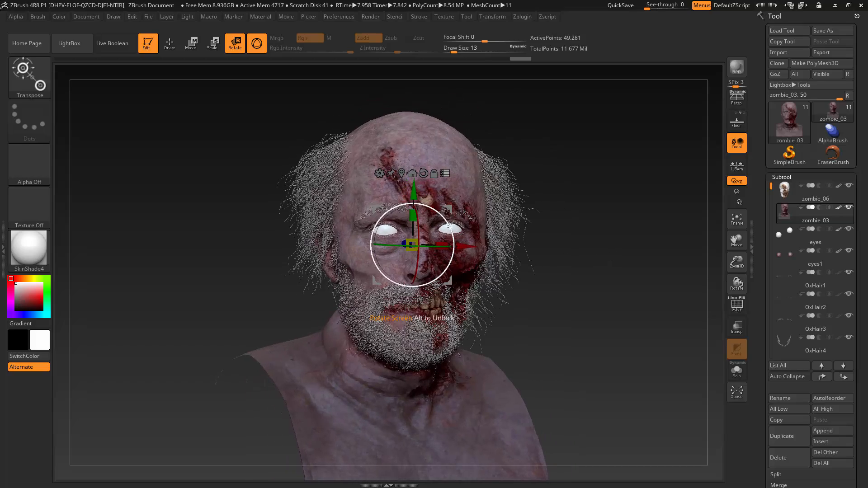
pyautogui.moveTo(445, 220); pyautogui.dragTo(433, 232)
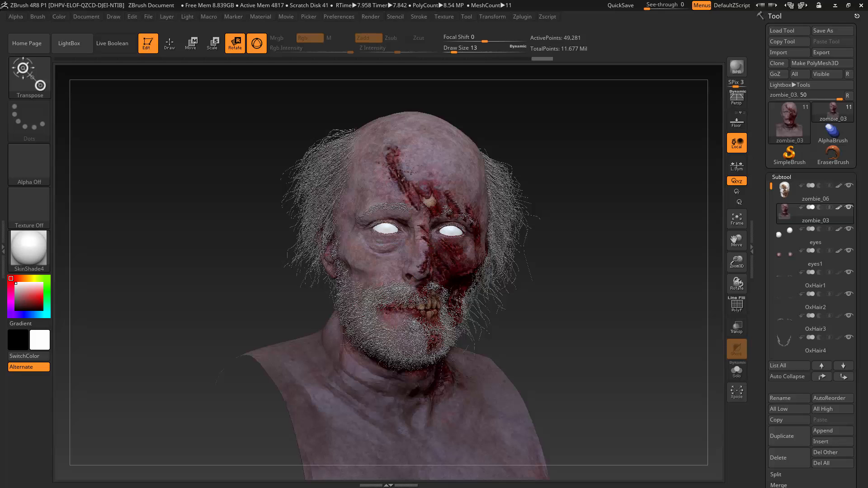
pyautogui.moveTo(451, 209); pyautogui.dragTo(448, 209)
# Undo the trial rotations of the zombie_03 head.
pyautogui.hotkey('ctrl', 'z')
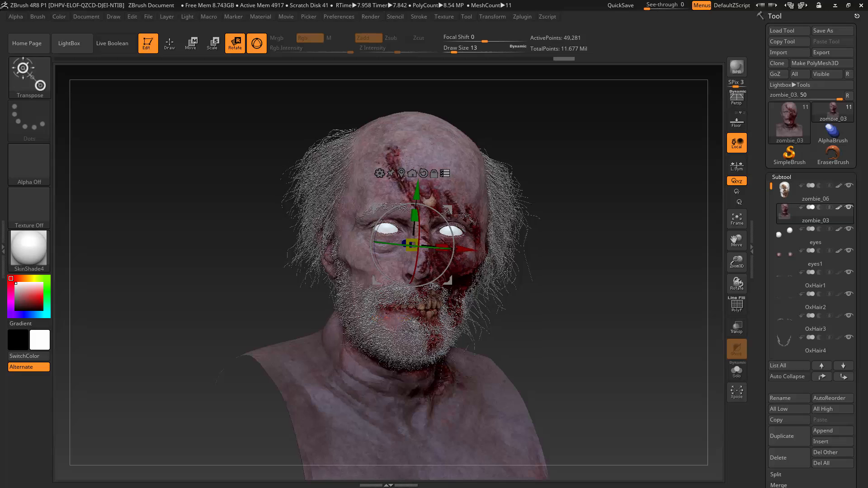
pyautogui.hotkey('ctrl', 'z')
pyautogui.hotkey('ctrl', 'z')
pyautogui.hotkey('ctrl', 'z')
pyautogui.hotkey('ctrl', 'z')
pyautogui.hotkey('ctrl', 'z')
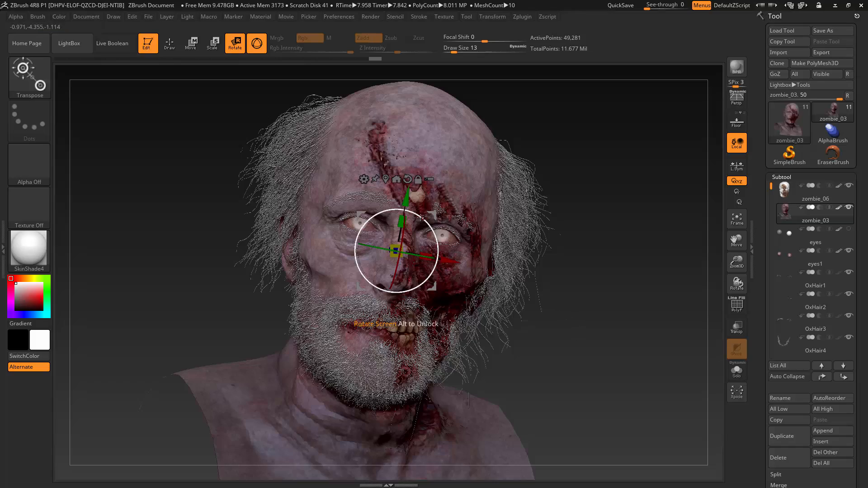
# Select the eyes1 subtool, isolate it with Solo and lasso-mask the eye on the undamaged side of the face.
pyautogui.moveTo(586, 335)
pyautogui.mouseDown()
pyautogui.moveTo(575, 335)
pyautogui.moveTo(586, 333)
pyautogui.mouseUp()
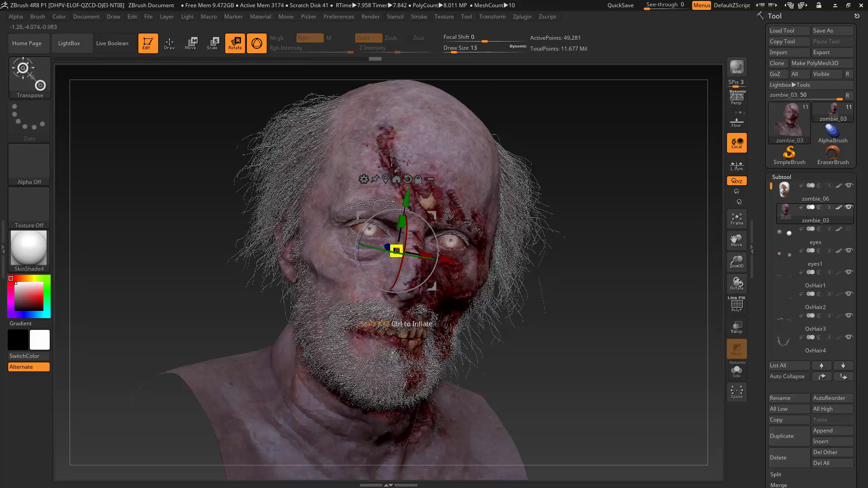
pyautogui.moveTo(572, 331); pyautogui.dragTo(620, 350)
pyautogui.click(839, 262)
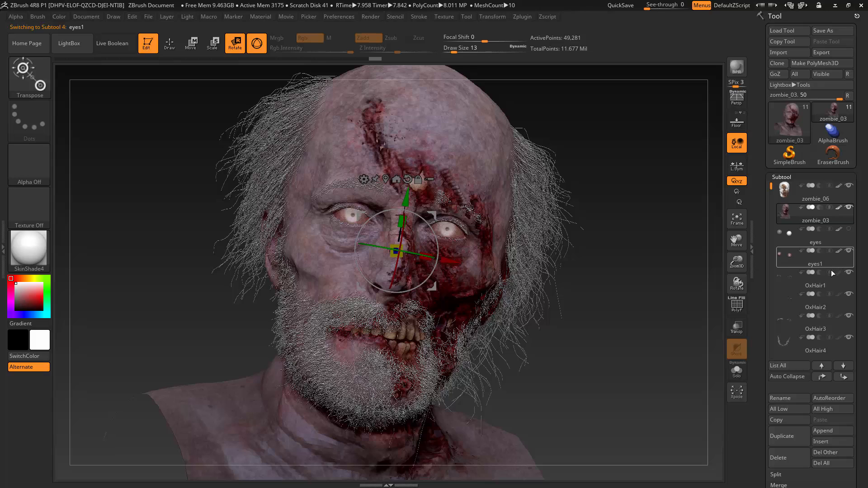
pyautogui.click(736, 371)
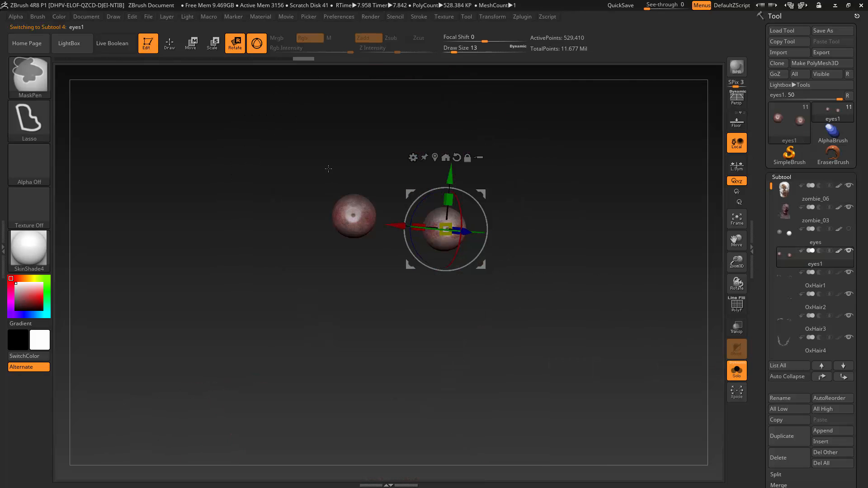
pyautogui.moveTo(329, 168)
pyautogui.keyDown('ctrl'); pyautogui.mouseDown()
pyautogui.moveTo(382, 221)
pyautogui.moveTo(310, 212)
pyautogui.moveTo(327, 168)
pyautogui.mouseUp(); pyautogui.keyUp('ctrl')
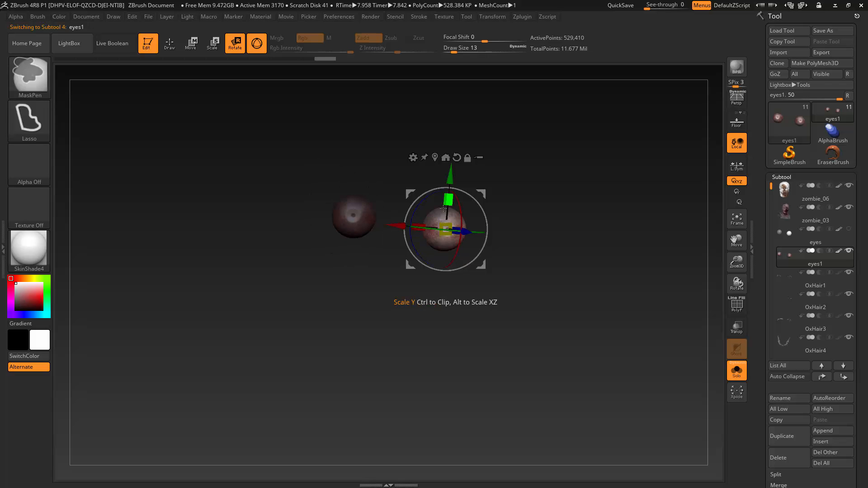
# Rotate the eye on the wounded side with all subtools shown again, invert the mask and rotate the other eye about its own center.
pyautogui.moveTo(445, 229); pyautogui.dragTo(473, 233)
pyautogui.click(737, 370)
pyautogui.press('ctrl')
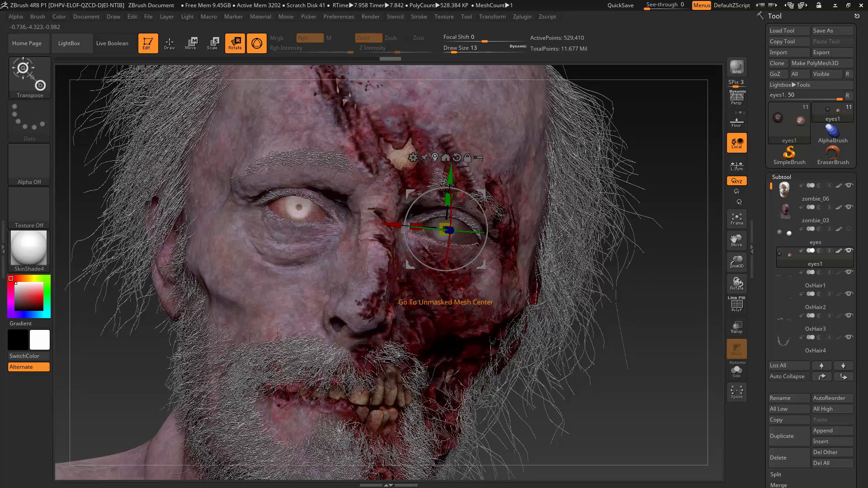
pyautogui.click(435, 157)
pyautogui.moveTo(327, 210); pyautogui.dragTo(317, 211)
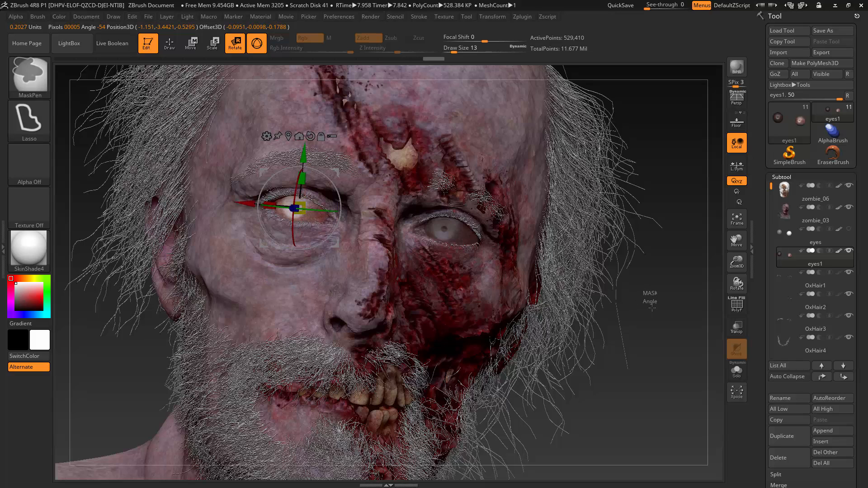
# Clear the mask on the eyes, return to Draw mode and render the head with BPR.
pyautogui.moveTo(663, 317)
pyautogui.mouseDown()
pyautogui.moveTo(621, 317)
pyautogui.moveTo(631, 313)
pyautogui.moveTo(642, 284)
pyautogui.mouseUp()
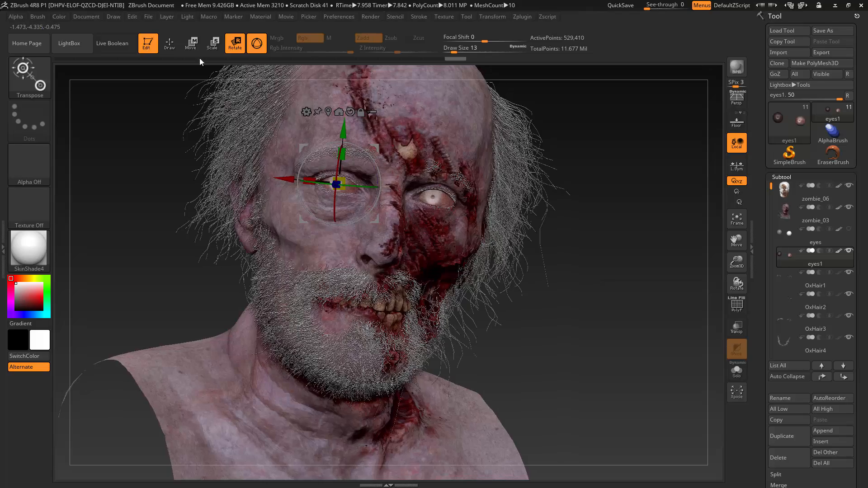
pyautogui.click(173, 47)
pyautogui.moveTo(598, 321)
pyautogui.mouseDown()
pyautogui.moveTo(574, 313)
pyautogui.moveTo(576, 333)
pyautogui.mouseUp()
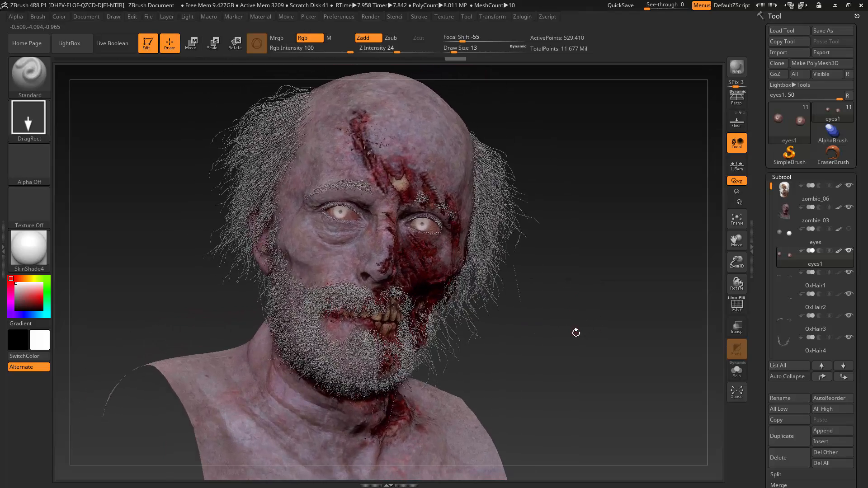
pyautogui.hotkey('shift', 'r')
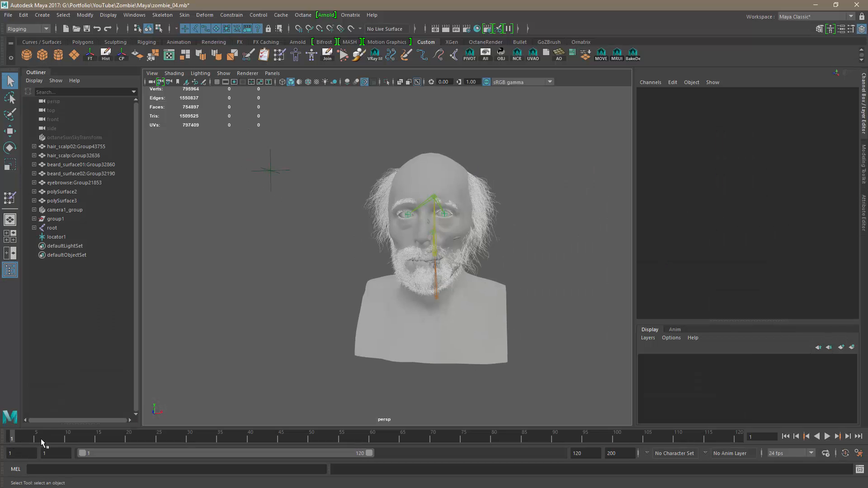
# Play the head animation in Maya, set the timeline to frame 20 and inspect the turned head.
pyautogui.hotkey('alt', 'v')
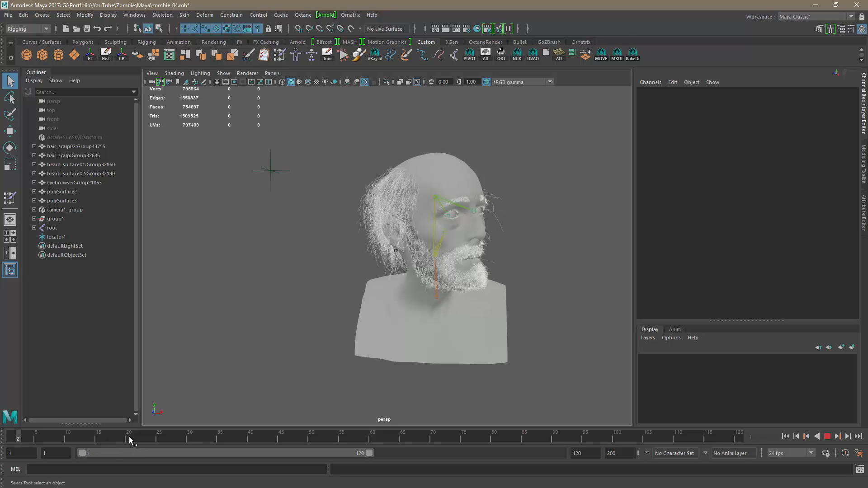
pyautogui.click(129, 439)
pyautogui.keyDown('alt'); pyautogui.moveTo(342, 349); pyautogui.dragTo(360, 316); pyautogui.keyUp('alt')
pyautogui.keyDown('alt'); pyautogui.moveTo(360, 316); pyautogui.dragTo(401, 315, button='right'); pyautogui.keyUp('alt')
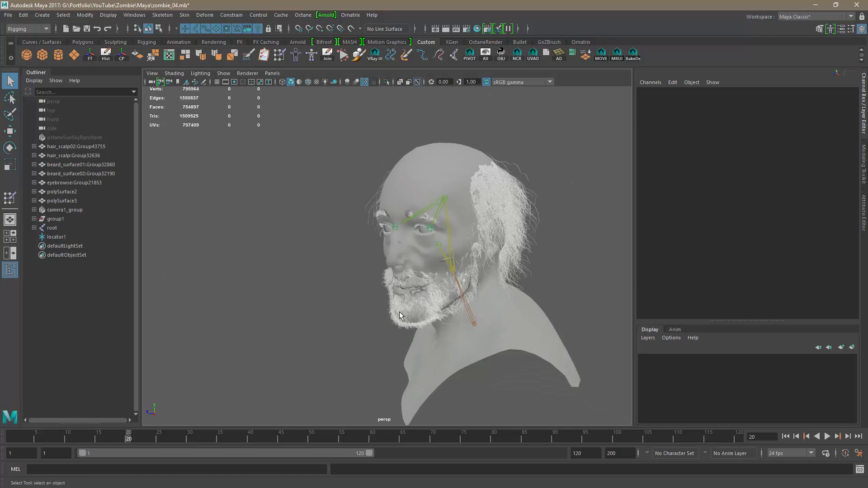
pyautogui.keyDown('alt'); pyautogui.moveTo(401, 316); pyautogui.dragTo(458, 309); pyautogui.keyUp('alt')
pyautogui.keyDown('alt'); pyautogui.moveTo(458, 309); pyautogui.dragTo(306, 326, button='right'); pyautogui.keyUp('alt')
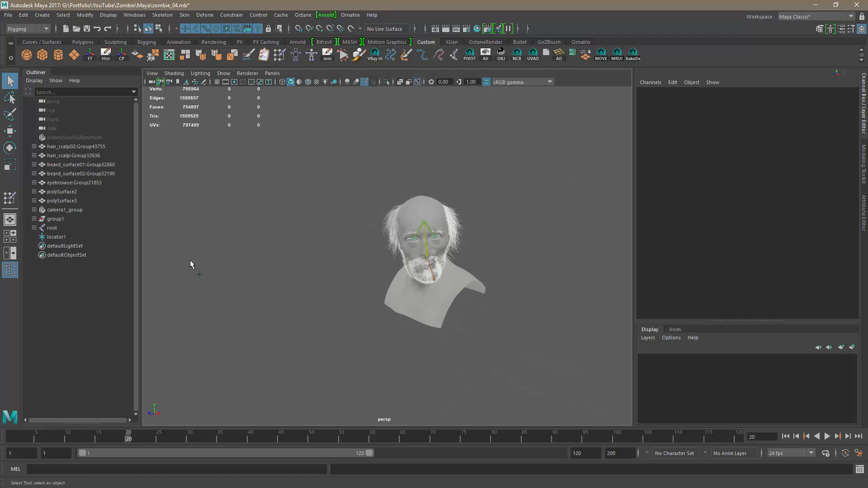
# Select locator1 and move it horizontally past the bust to about Translate X 54.3 and Z -34.6.
pyautogui.click(199, 275)
pyautogui.click(9, 131)
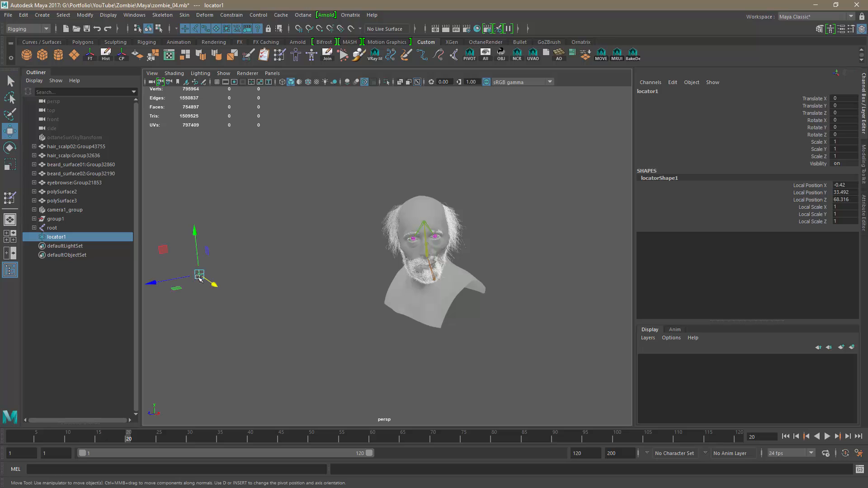
pyautogui.moveTo(181, 289); pyautogui.dragTo(355, 346)
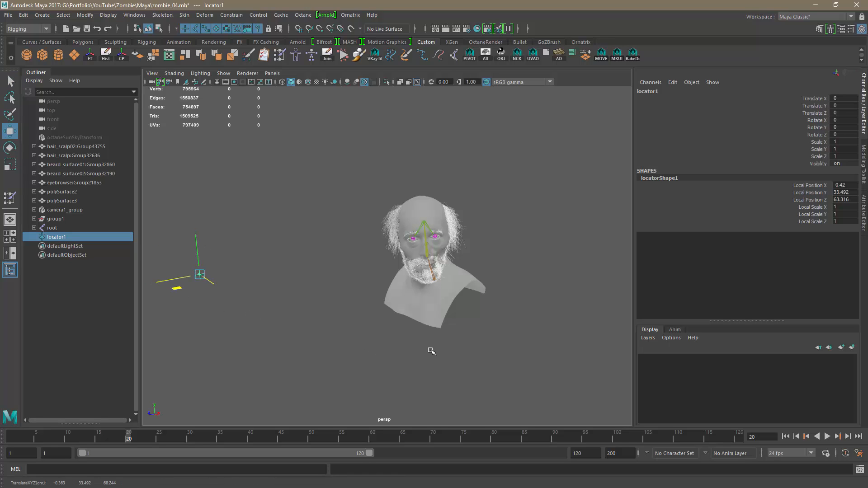
pyautogui.moveTo(431, 351); pyautogui.dragTo(494, 328)
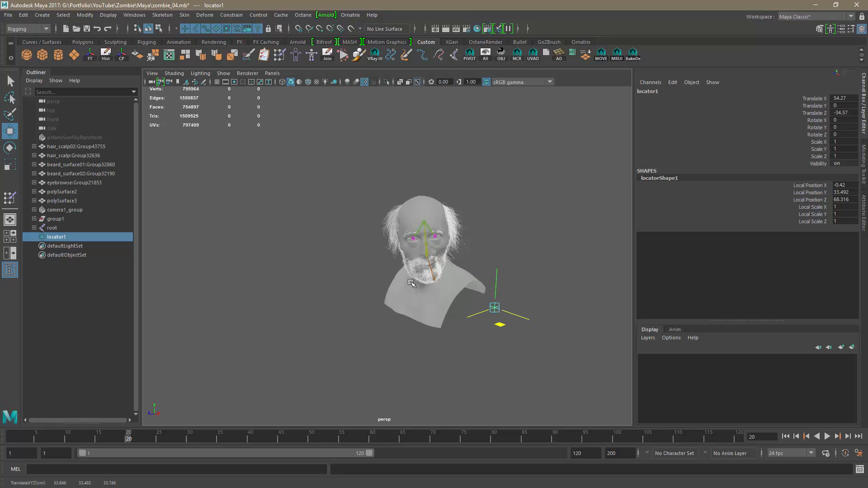
# Examine from several angles how the eyes aim at the moved locator.
pyautogui.keyDown('alt'); pyautogui.moveTo(407, 264); pyautogui.dragTo(555, 309, button='right'); pyautogui.keyUp('alt')
pyautogui.keyDown('alt'); pyautogui.moveTo(555, 309); pyautogui.dragTo(517, 297); pyautogui.keyUp('alt')
pyautogui.keyDown('alt'); pyautogui.moveTo(517, 296); pyautogui.dragTo(555, 286, button='right'); pyautogui.keyUp('alt')
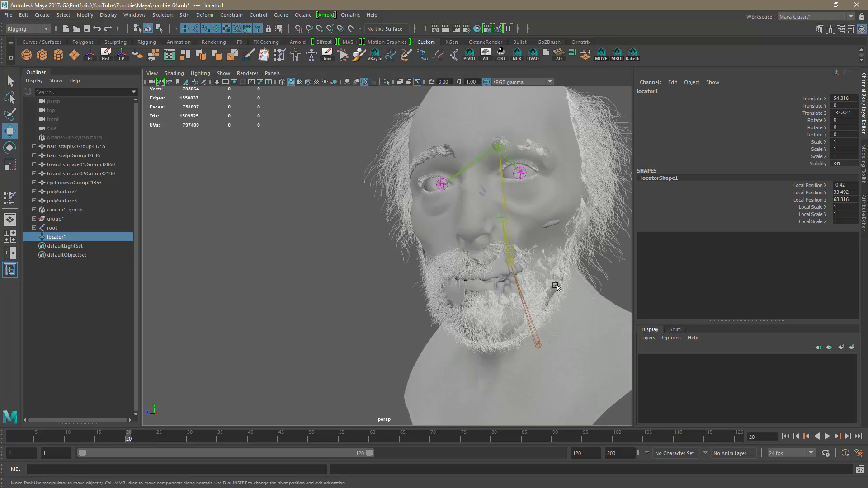
pyautogui.keyDown('alt'); pyautogui.moveTo(555, 286); pyautogui.dragTo(519, 294); pyautogui.keyUp('alt')
pyautogui.keyDown('alt'); pyautogui.moveTo(519, 294); pyautogui.dragTo(383, 336, button='middle'); pyautogui.keyUp('alt')
pyautogui.keyDown('alt'); pyautogui.moveTo(368, 338); pyautogui.dragTo(429, 332); pyautogui.keyUp('alt')
pyautogui.keyDown('alt'); pyautogui.moveTo(429, 332); pyautogui.dragTo(353, 317, button='right'); pyautogui.keyUp('alt')
pyautogui.keyDown('alt'); pyautogui.moveTo(429, 327); pyautogui.dragTo(328, 310, button='middle'); pyautogui.keyUp('alt')
pyautogui.keyDown('alt'); pyautogui.moveTo(446, 317); pyautogui.dragTo(394, 310, button='right'); pyautogui.keyUp('alt')
pyautogui.keyDown('alt'); pyautogui.moveTo(394, 310); pyautogui.dragTo(418, 318); pyautogui.keyUp('alt')
pyautogui.keyDown('alt'); pyautogui.moveTo(479, 326); pyautogui.dragTo(514, 341, button='right'); pyautogui.keyUp('alt')
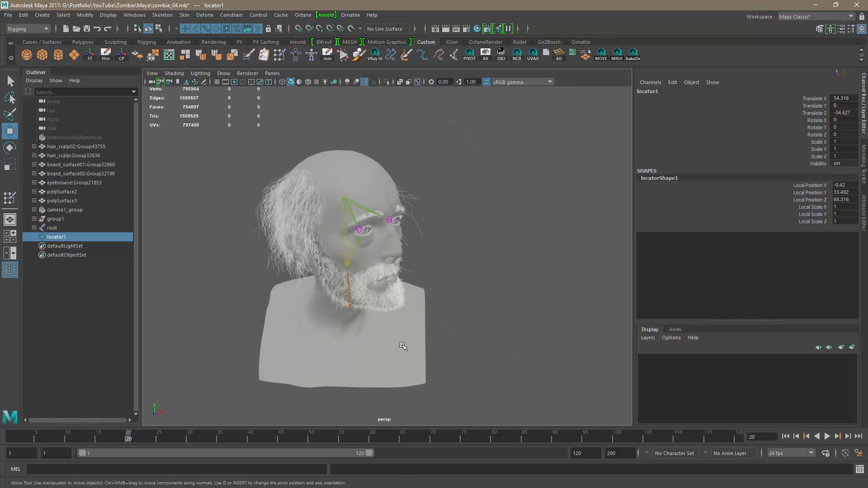
pyautogui.keyDown('alt'); pyautogui.moveTo(496, 350); pyautogui.dragTo(434, 348); pyautogui.keyUp('alt')
pyautogui.keyDown('alt'); pyautogui.moveTo(434, 349); pyautogui.dragTo(442, 364, button='right'); pyautogui.keyUp('alt')
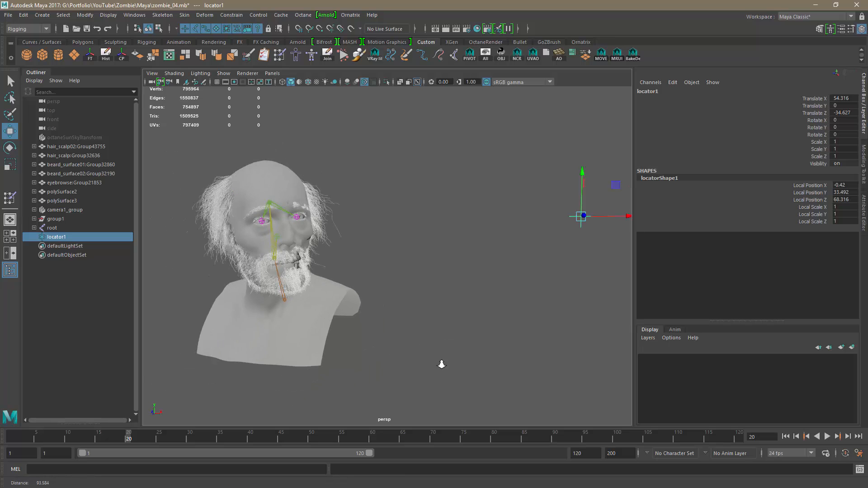
# Hide the root joint chain and inspect the posed bust without the skeleton.
pyautogui.keyDown('alt'); pyautogui.moveTo(442, 364); pyautogui.dragTo(449, 360); pyautogui.keyUp('alt')
pyautogui.click(52, 227)
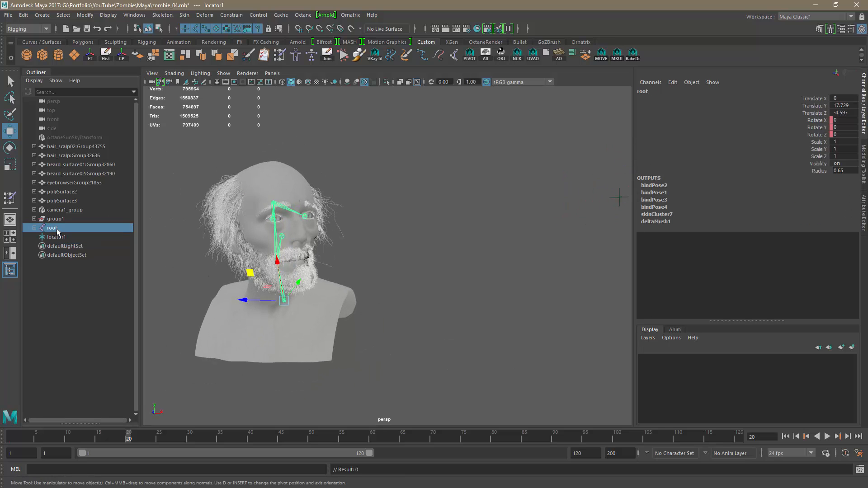
pyautogui.hotkey('ctrl', 'h')
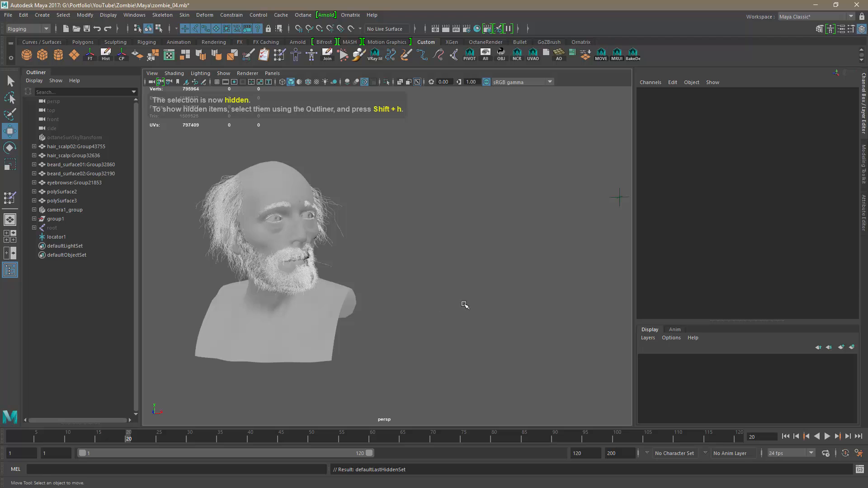
pyautogui.keyDown('alt'); pyautogui.moveTo(464, 304); pyautogui.dragTo(416, 306); pyautogui.keyUp('alt')
pyautogui.keyDown('alt'); pyautogui.moveTo(381, 304); pyautogui.dragTo(443, 316, button='middle'); pyautogui.keyUp('alt')
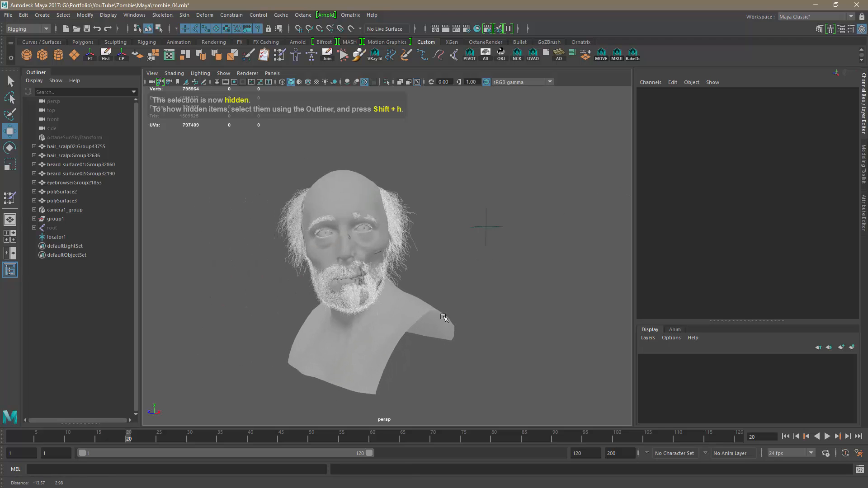
pyautogui.moveTo(443, 317)
pyautogui.keyDown('alt'); pyautogui.mouseDown()
pyautogui.moveTo(446, 323)
pyautogui.moveTo(434, 324)
pyautogui.moveTo(446, 334)
pyautogui.mouseUp(); pyautogui.keyUp('alt')
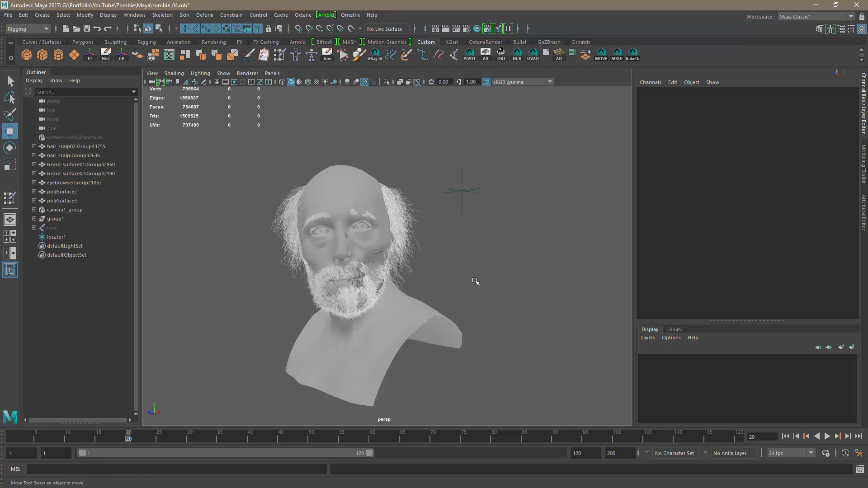
# Switch to ZBrush to compare the textured zombie's pose, and return to Maya to review the rigged bust.
pyautogui.hotkey('alt', 'Tab')
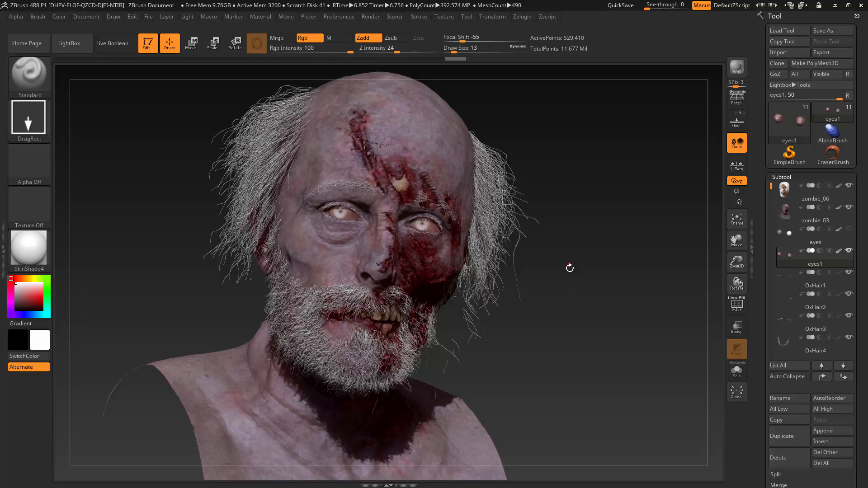
pyautogui.hotkey('alt', 'Tab')
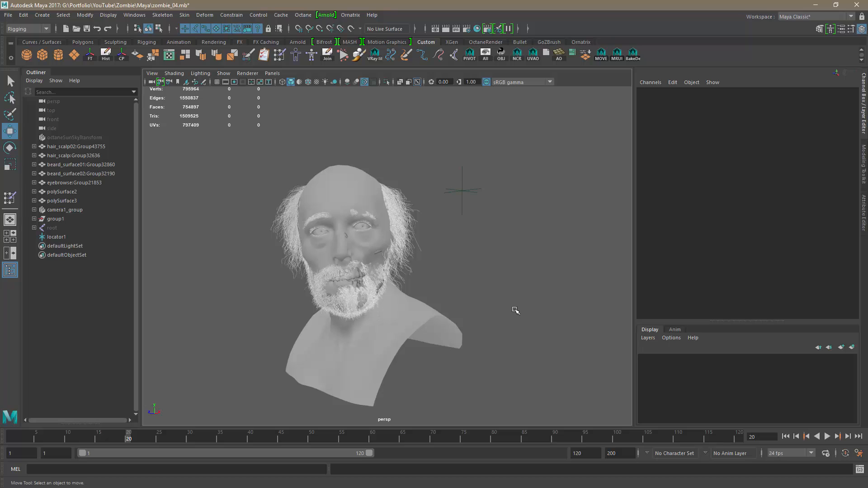
pyautogui.keyDown('alt'); pyautogui.moveTo(511, 300); pyautogui.dragTo(513, 300); pyautogui.keyUp('alt')
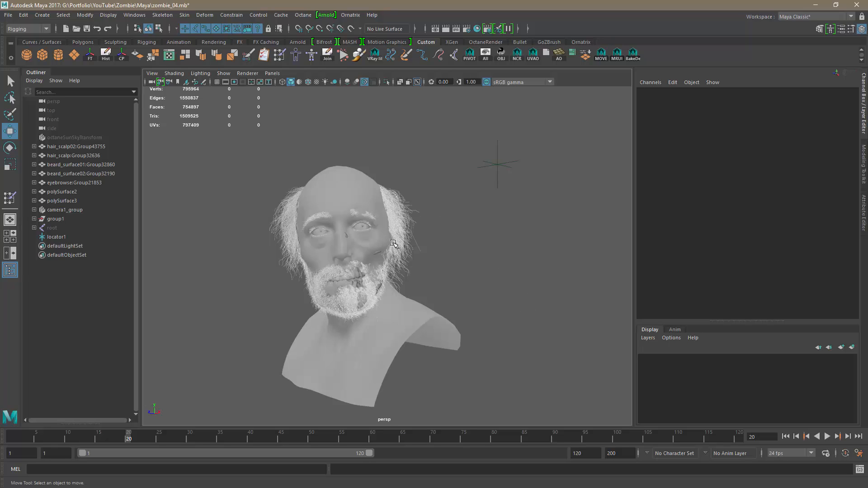
pyautogui.keyDown('alt'); pyautogui.moveTo(496, 275); pyautogui.dragTo(535, 285); pyautogui.keyUp('alt')
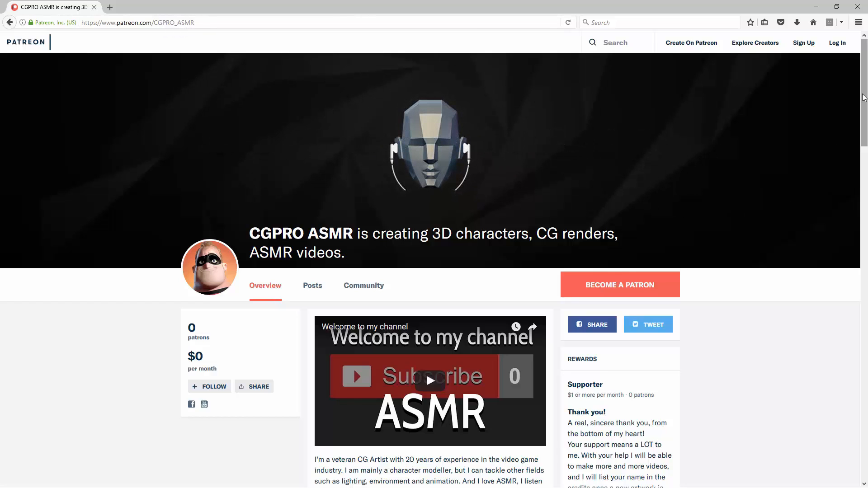
# Look over the introduction and rewards on the CGPRO ASMR Patreon page in the browser.
pyautogui.moveTo(864, 100); pyautogui.dragTo(863, 116)
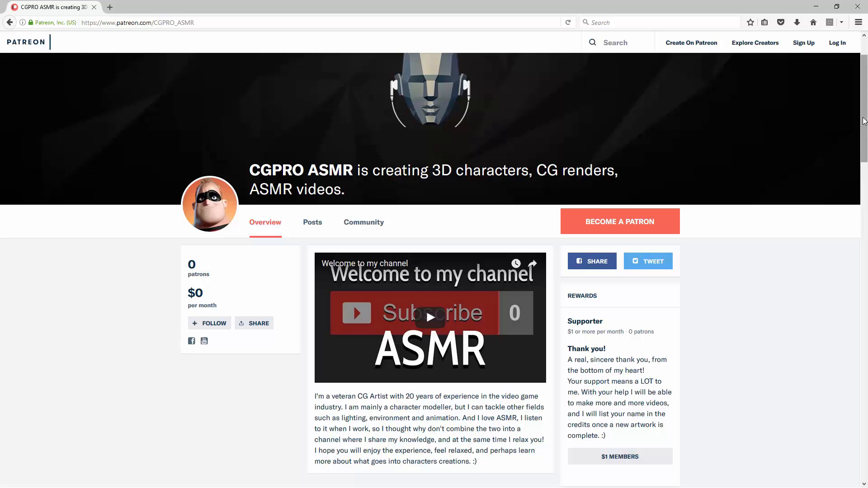
pyautogui.moveTo(864, 123); pyautogui.dragTo(865, 119)
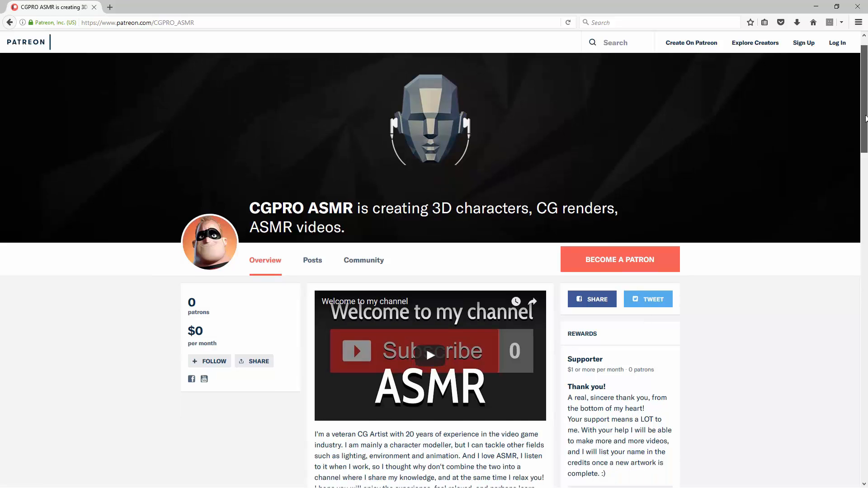